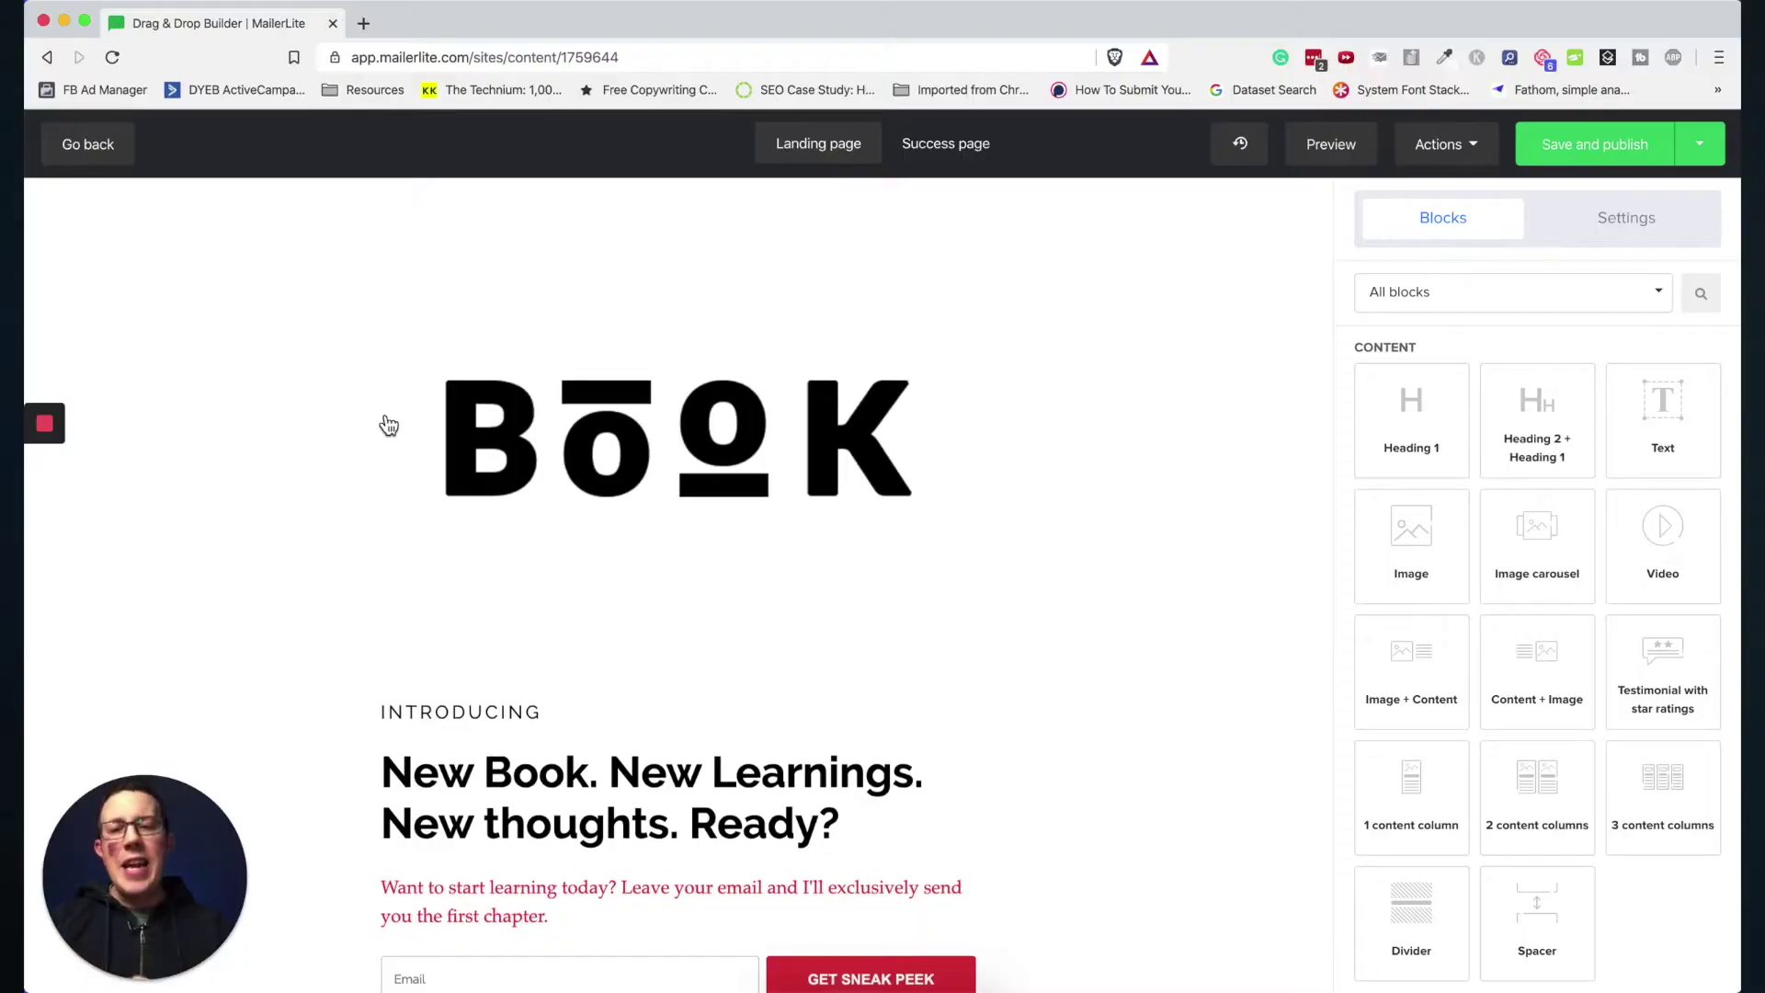
{"action": "scroll", "coordinate": [386, 423], "scroll_direction": "down", "scroll_amount": 15}
{"action": "scroll", "coordinate": [386, 418], "scroll_direction": "down", "scroll_amount": 10}
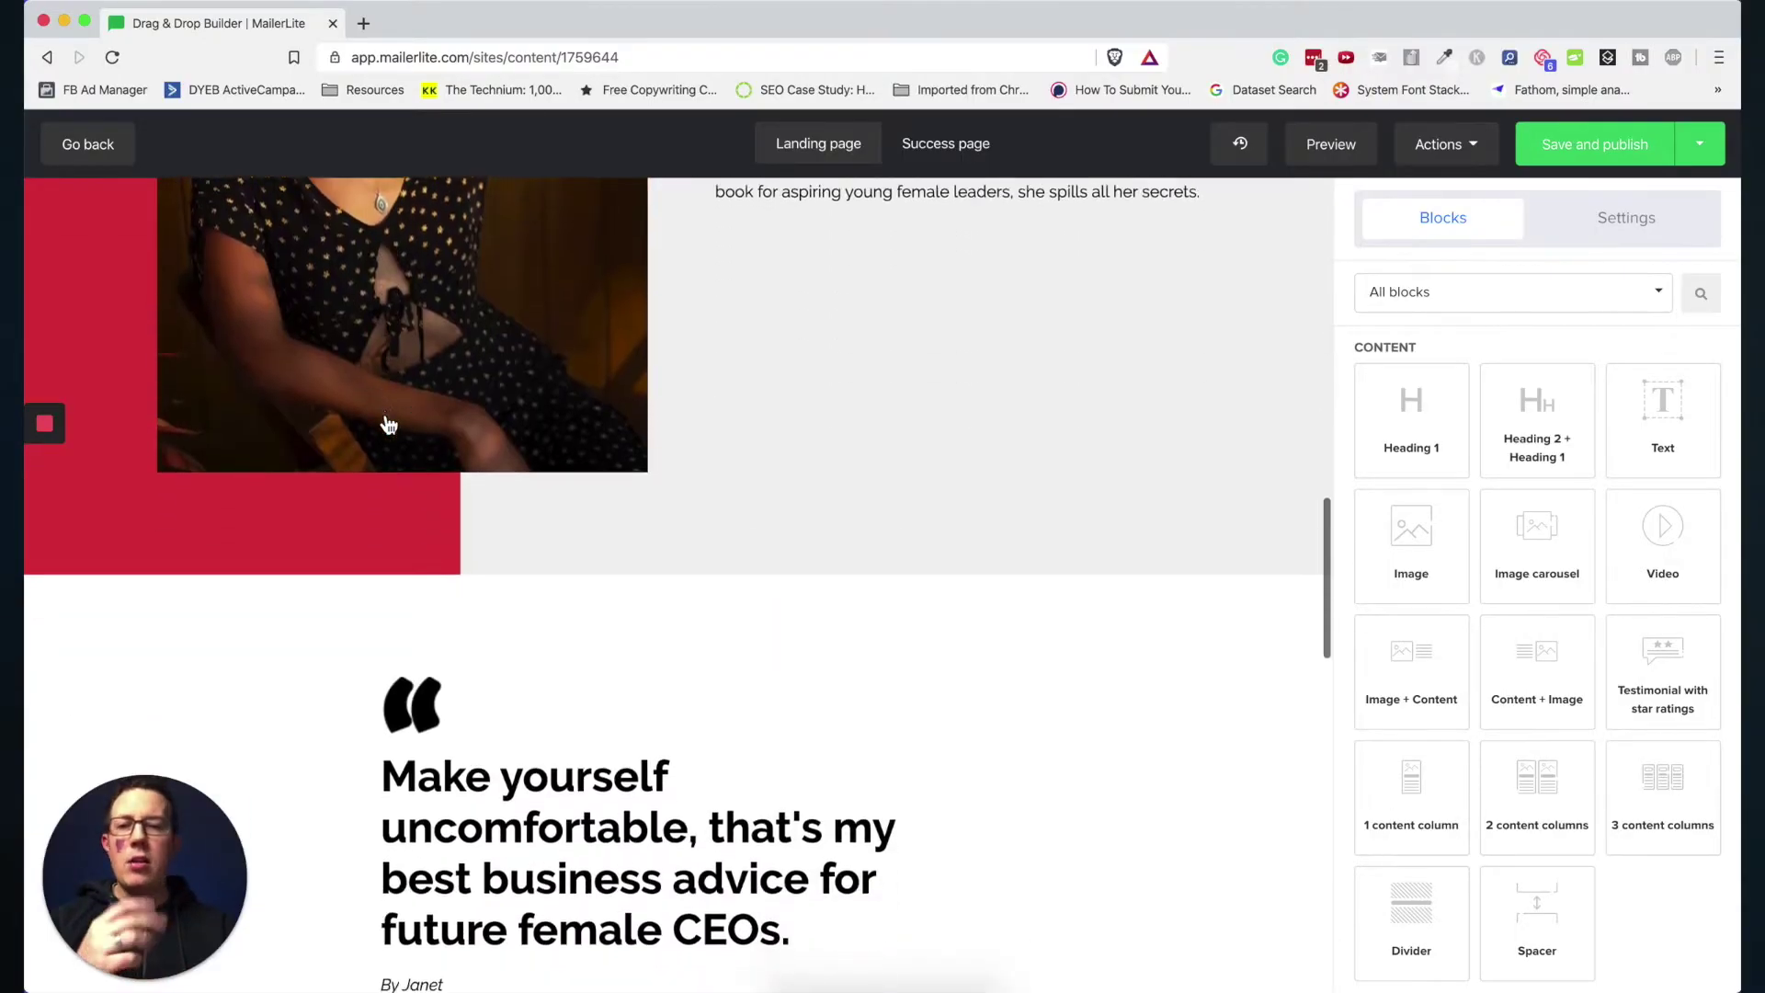
{"action": "left_click", "coordinate": [1659, 288]}
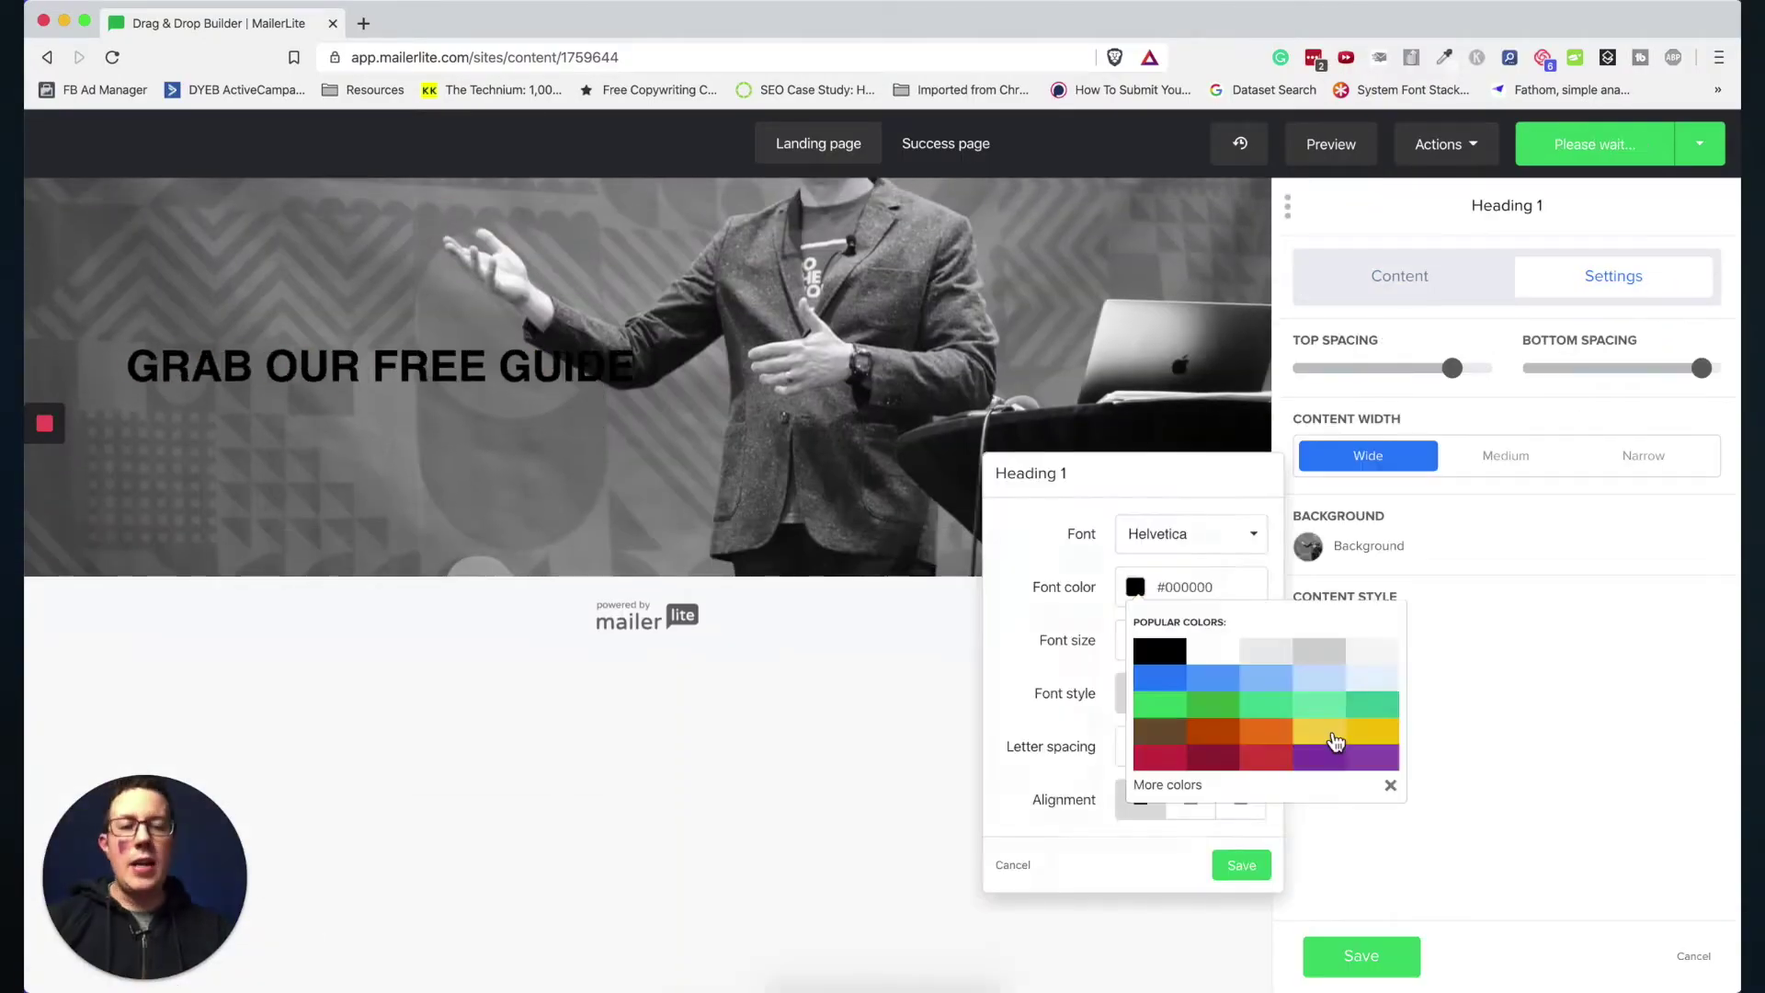
{"action": "left_click", "coordinate": [1193, 701]}
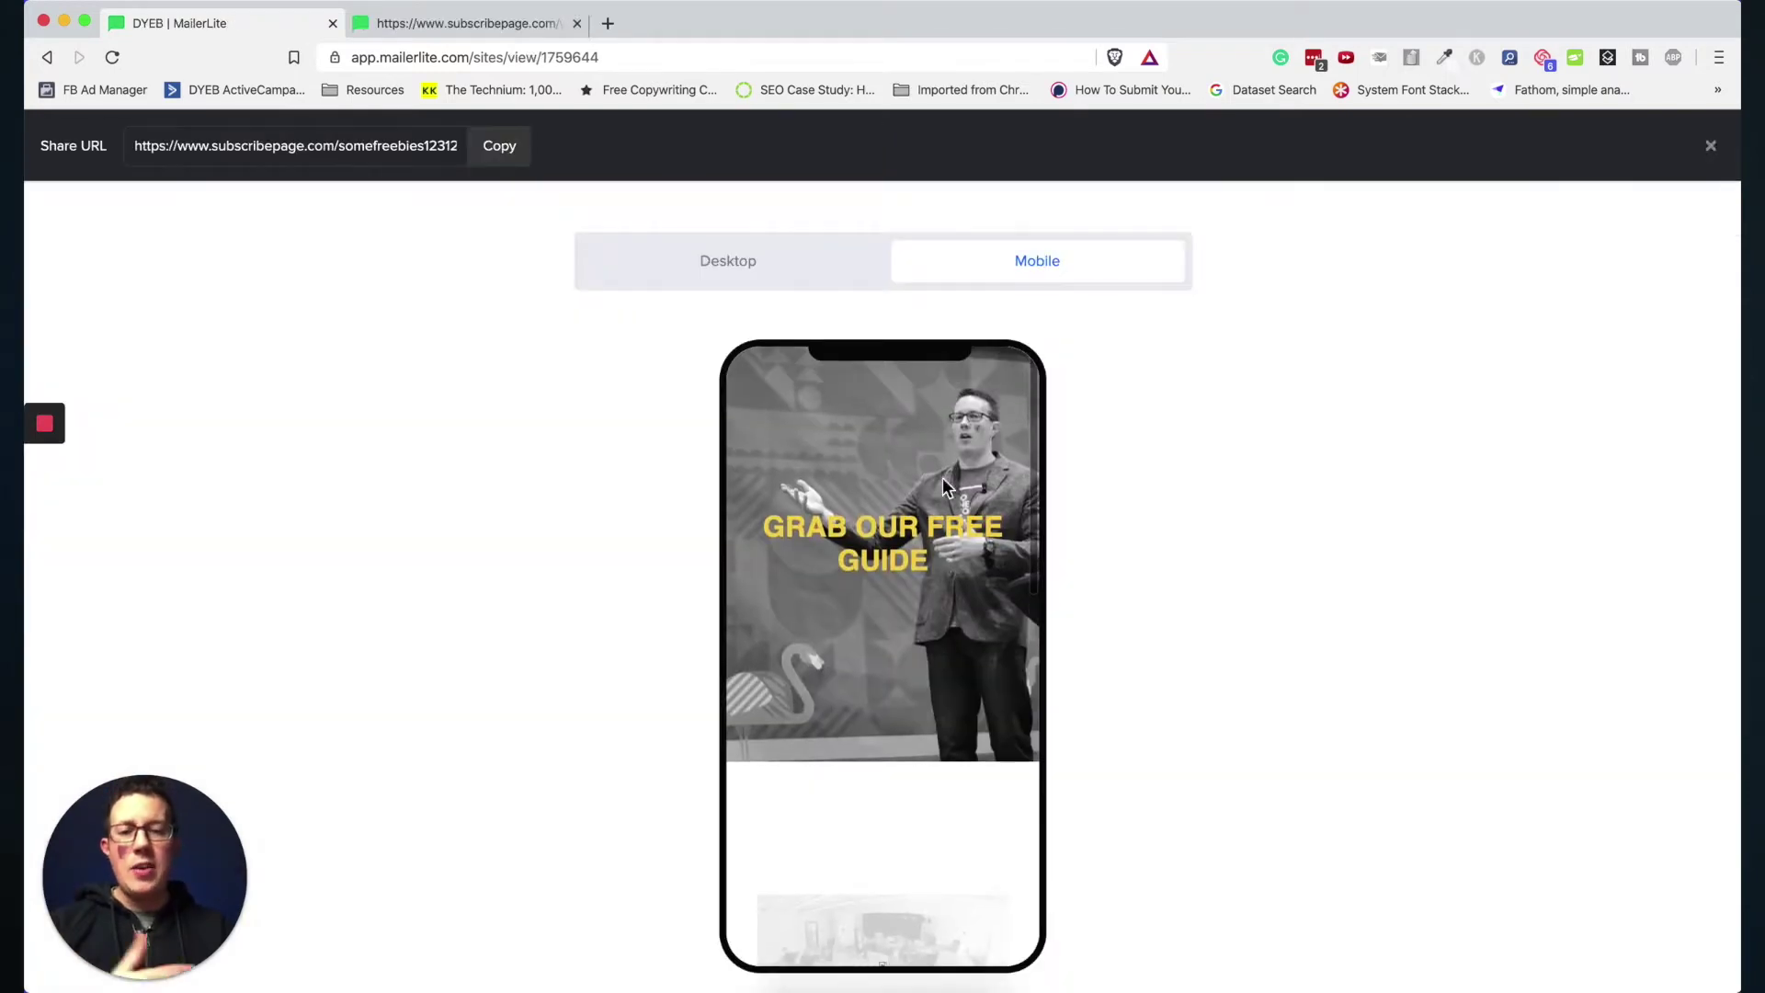
{"action": "scroll", "coordinate": [859, 493], "scroll_direction": "down", "scroll_amount": 10}
{"action": "left_click", "coordinate": [845, 704]}
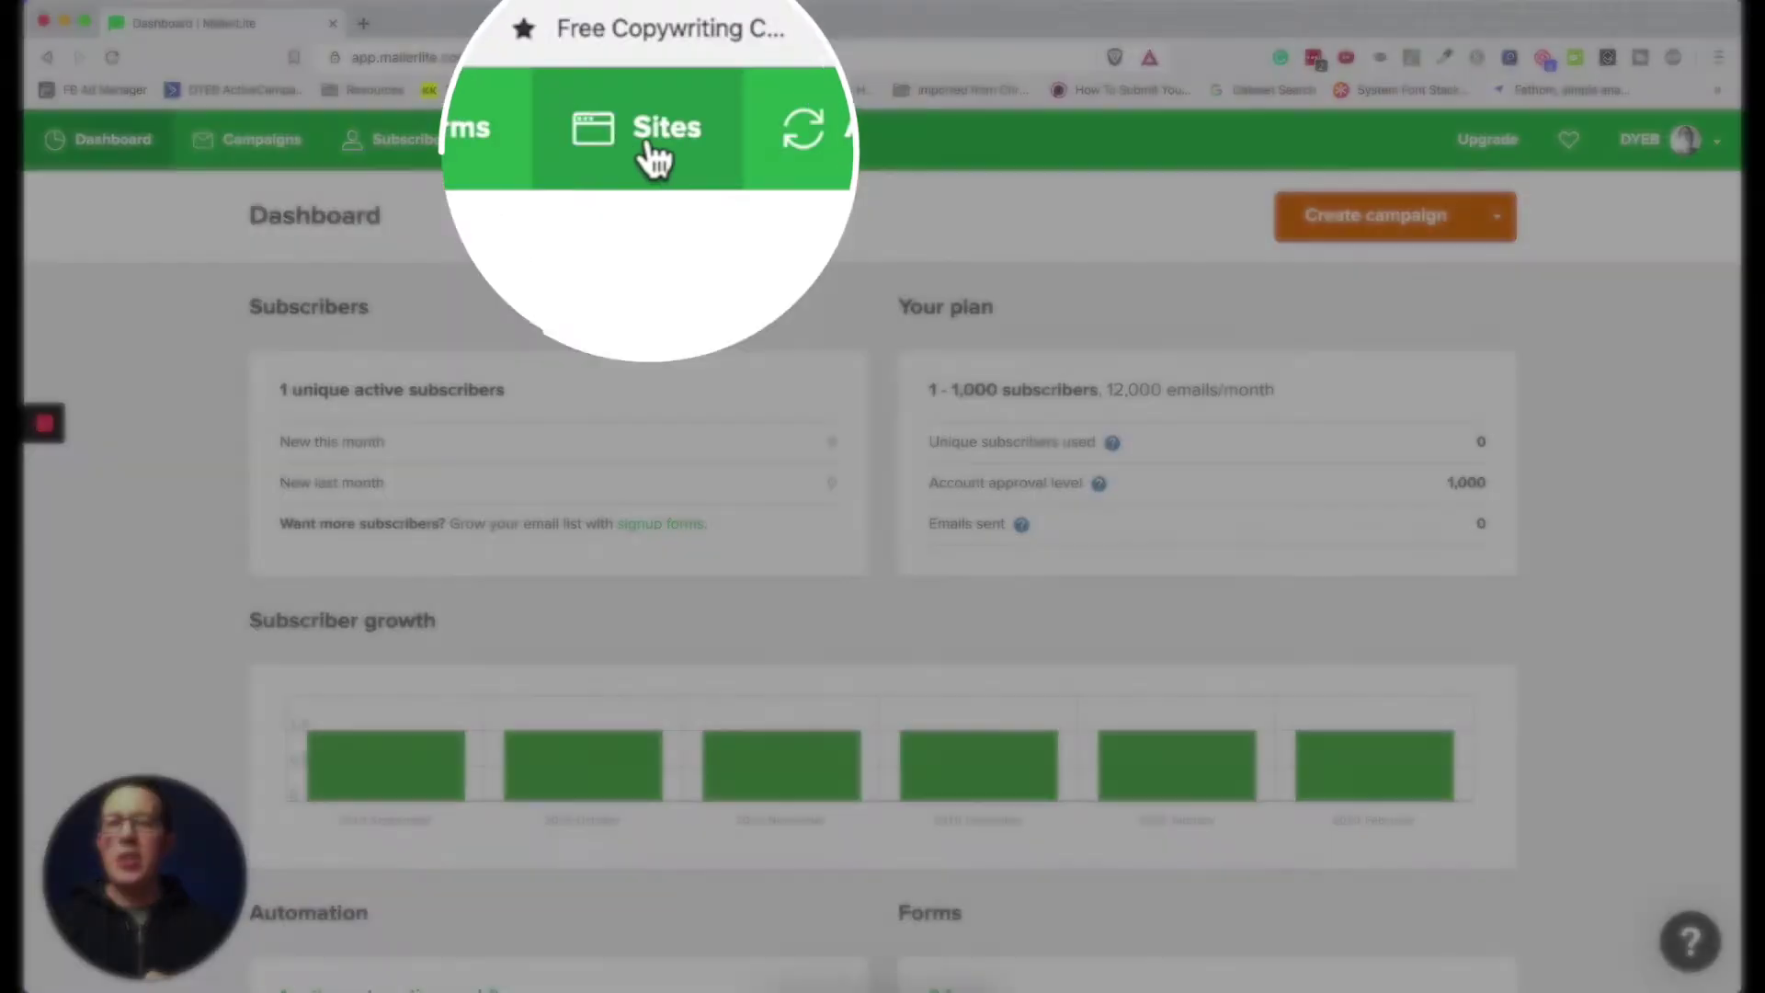
Step: Create a new landing page in Sites named "Test freebie optin" and continue to the subscriber group selection
{"action": "left_click", "coordinate": [655, 161]}
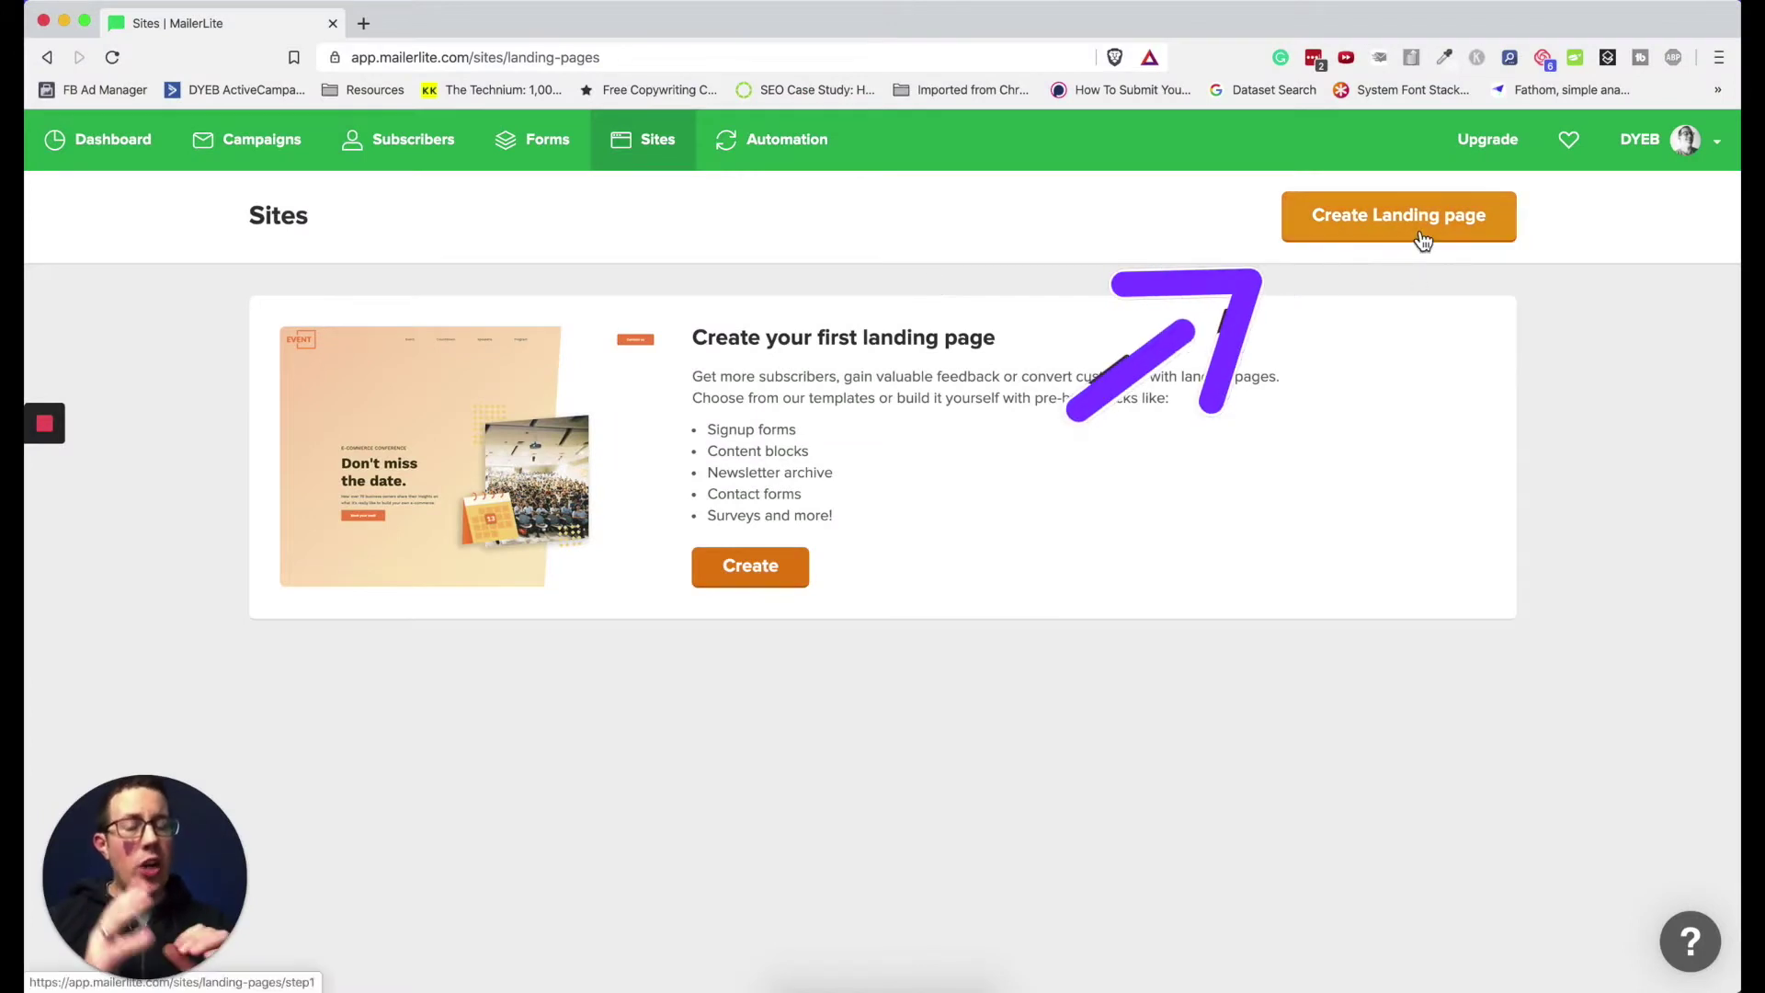
{"action": "left_click", "coordinate": [1423, 241]}
{"action": "left_click", "coordinate": [337, 388]}
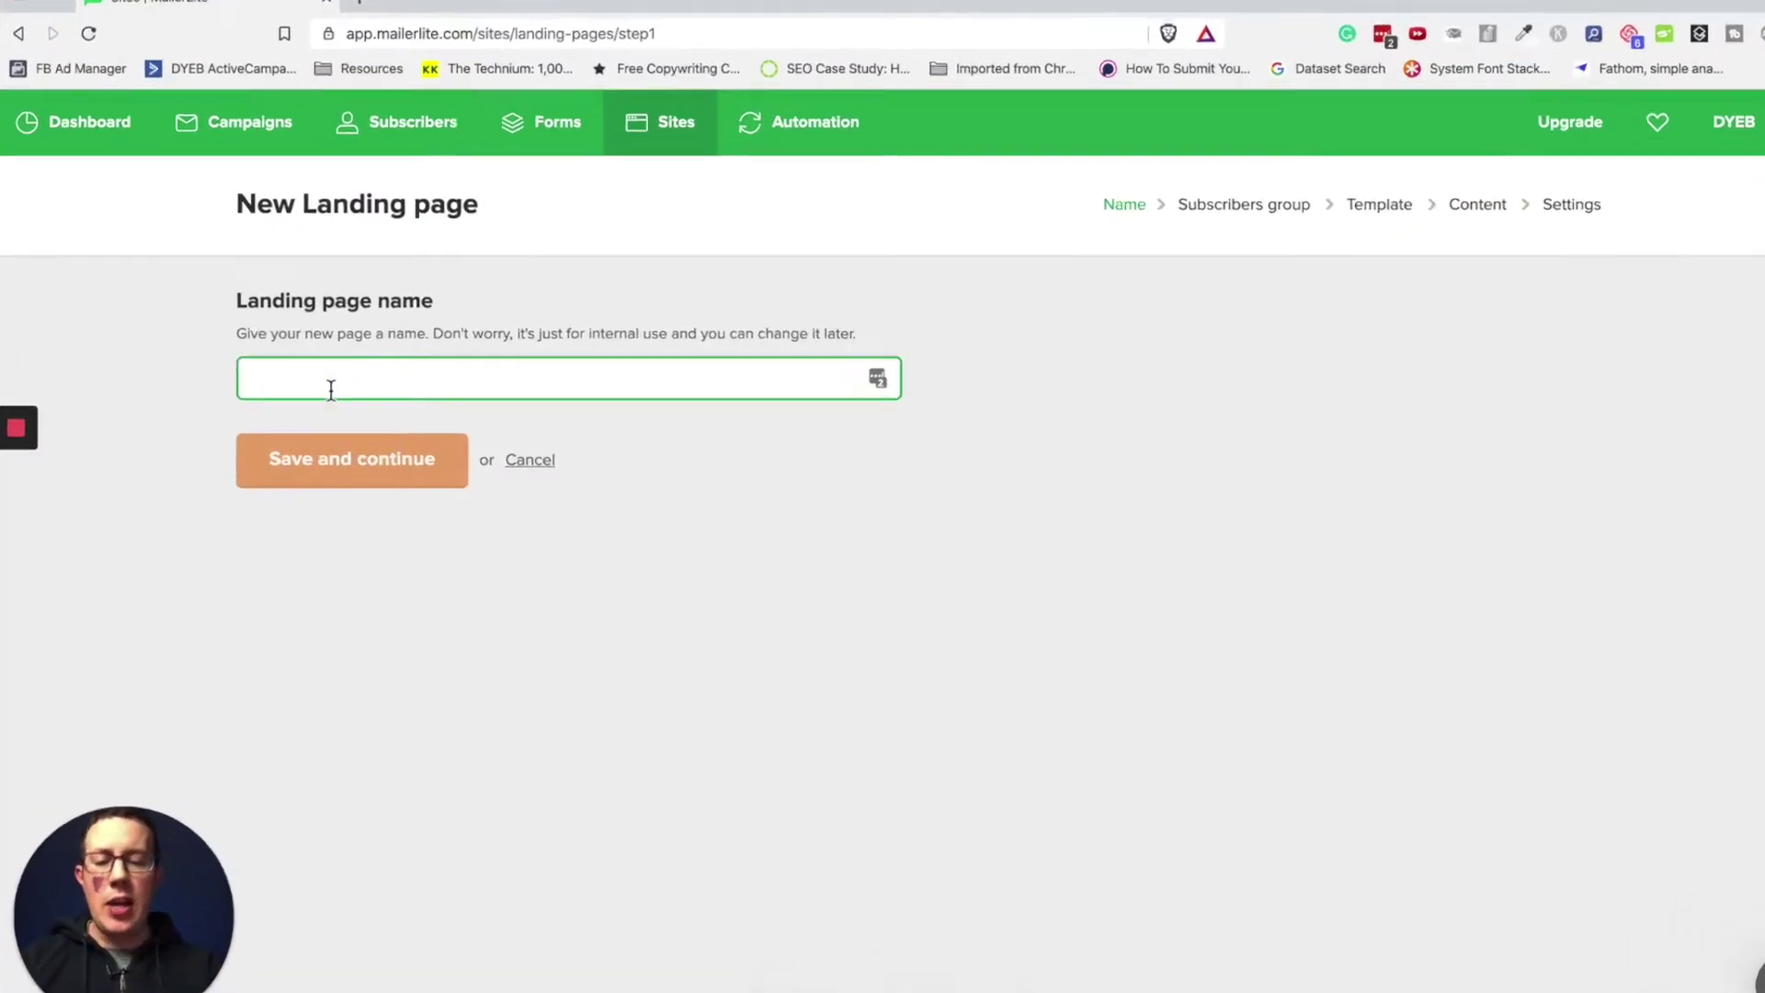
{"action": "type", "text": "Test freebie optin"}
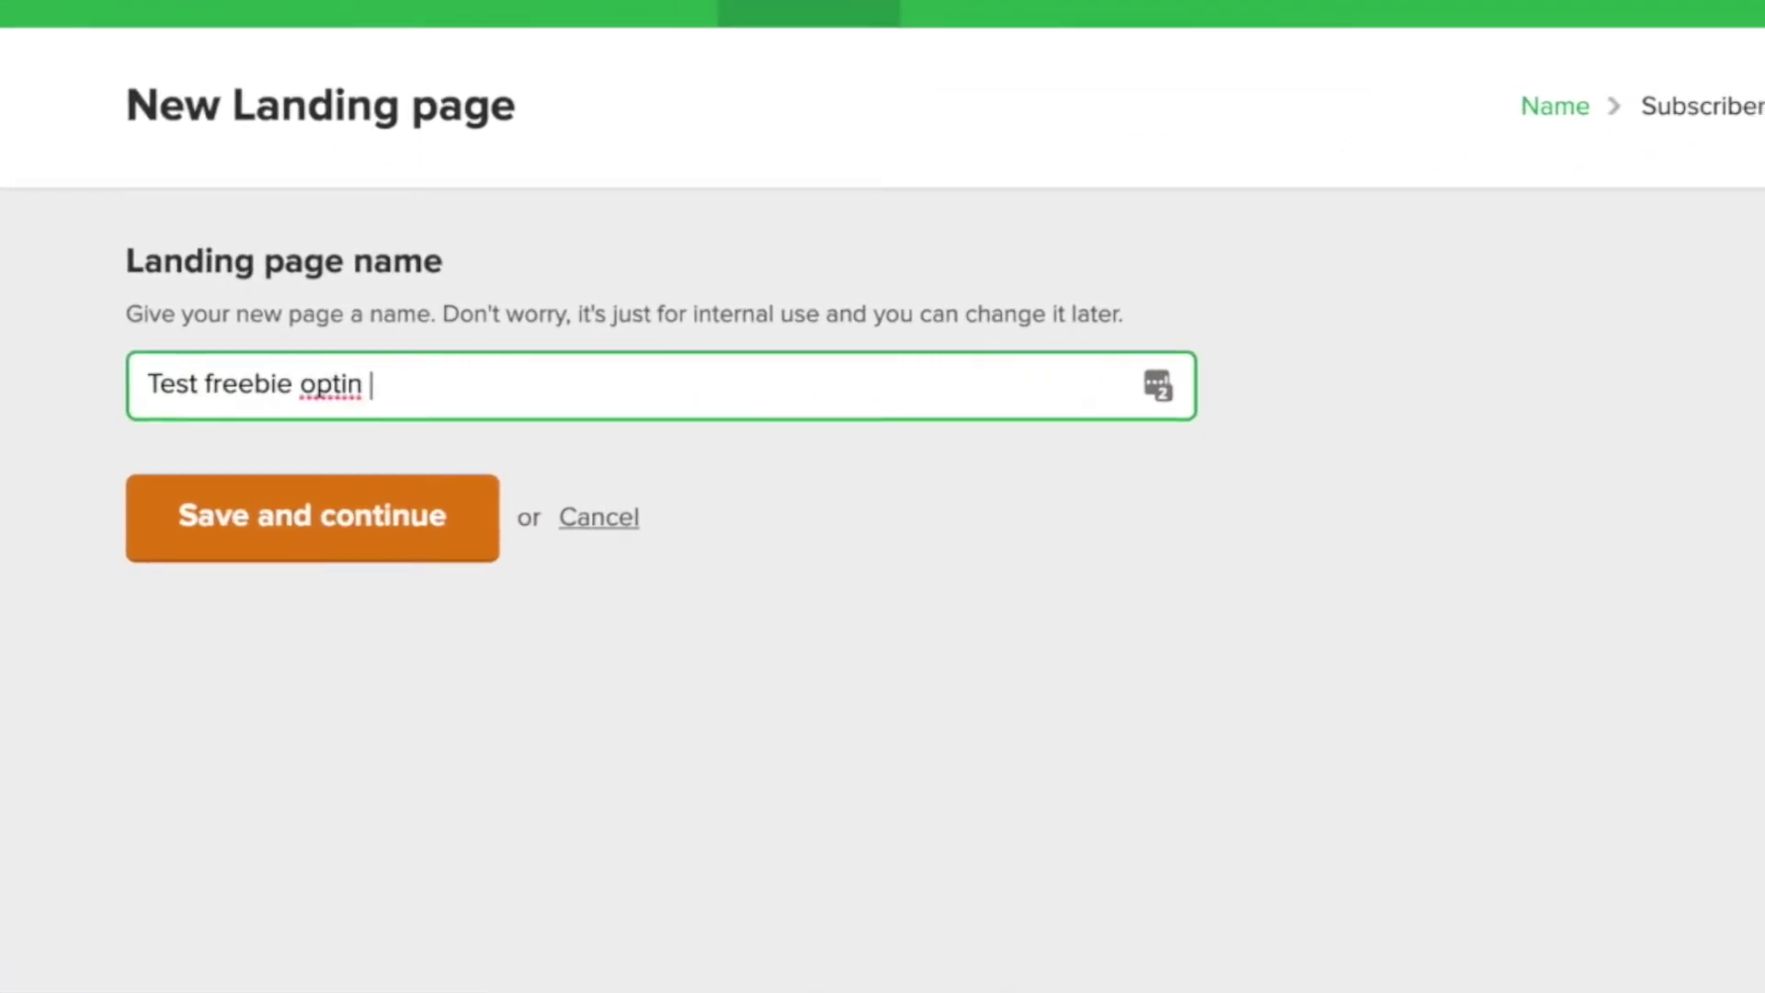
{"action": "left_click", "coordinate": [311, 519]}
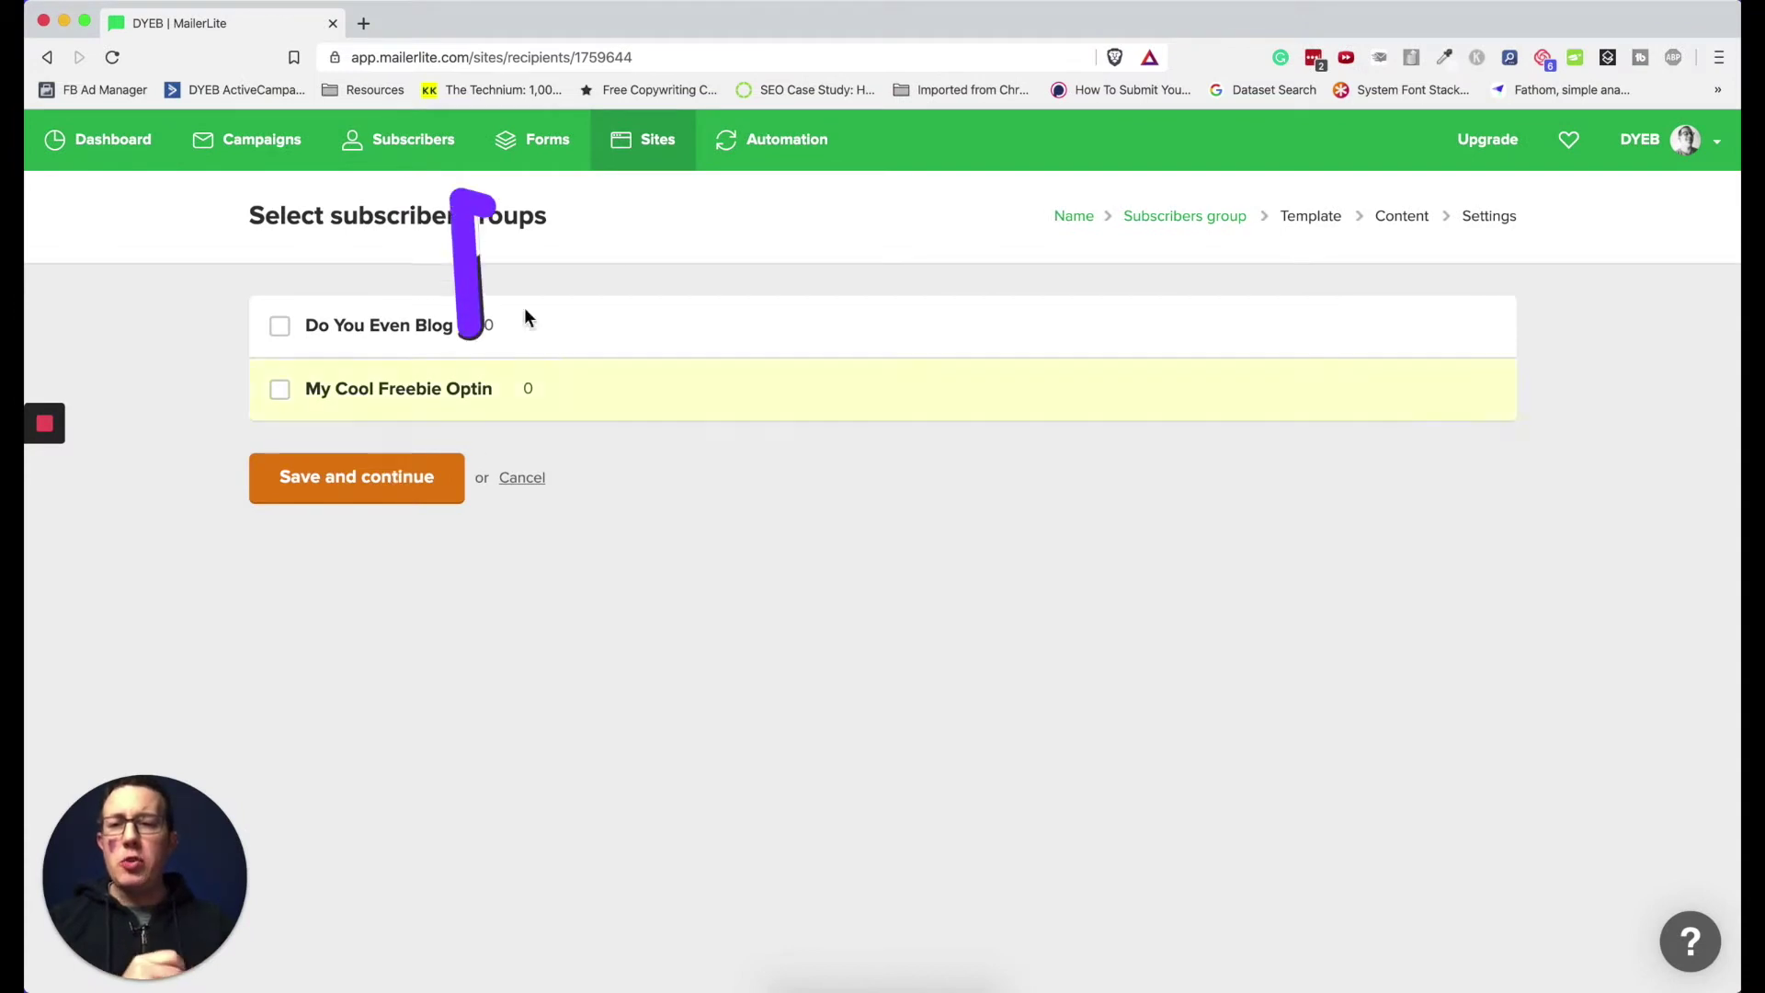
Step: Assign the landing page to the My Cool Freebie Optin subscriber group and select the New book template
{"action": "left_click", "coordinate": [280, 389]}
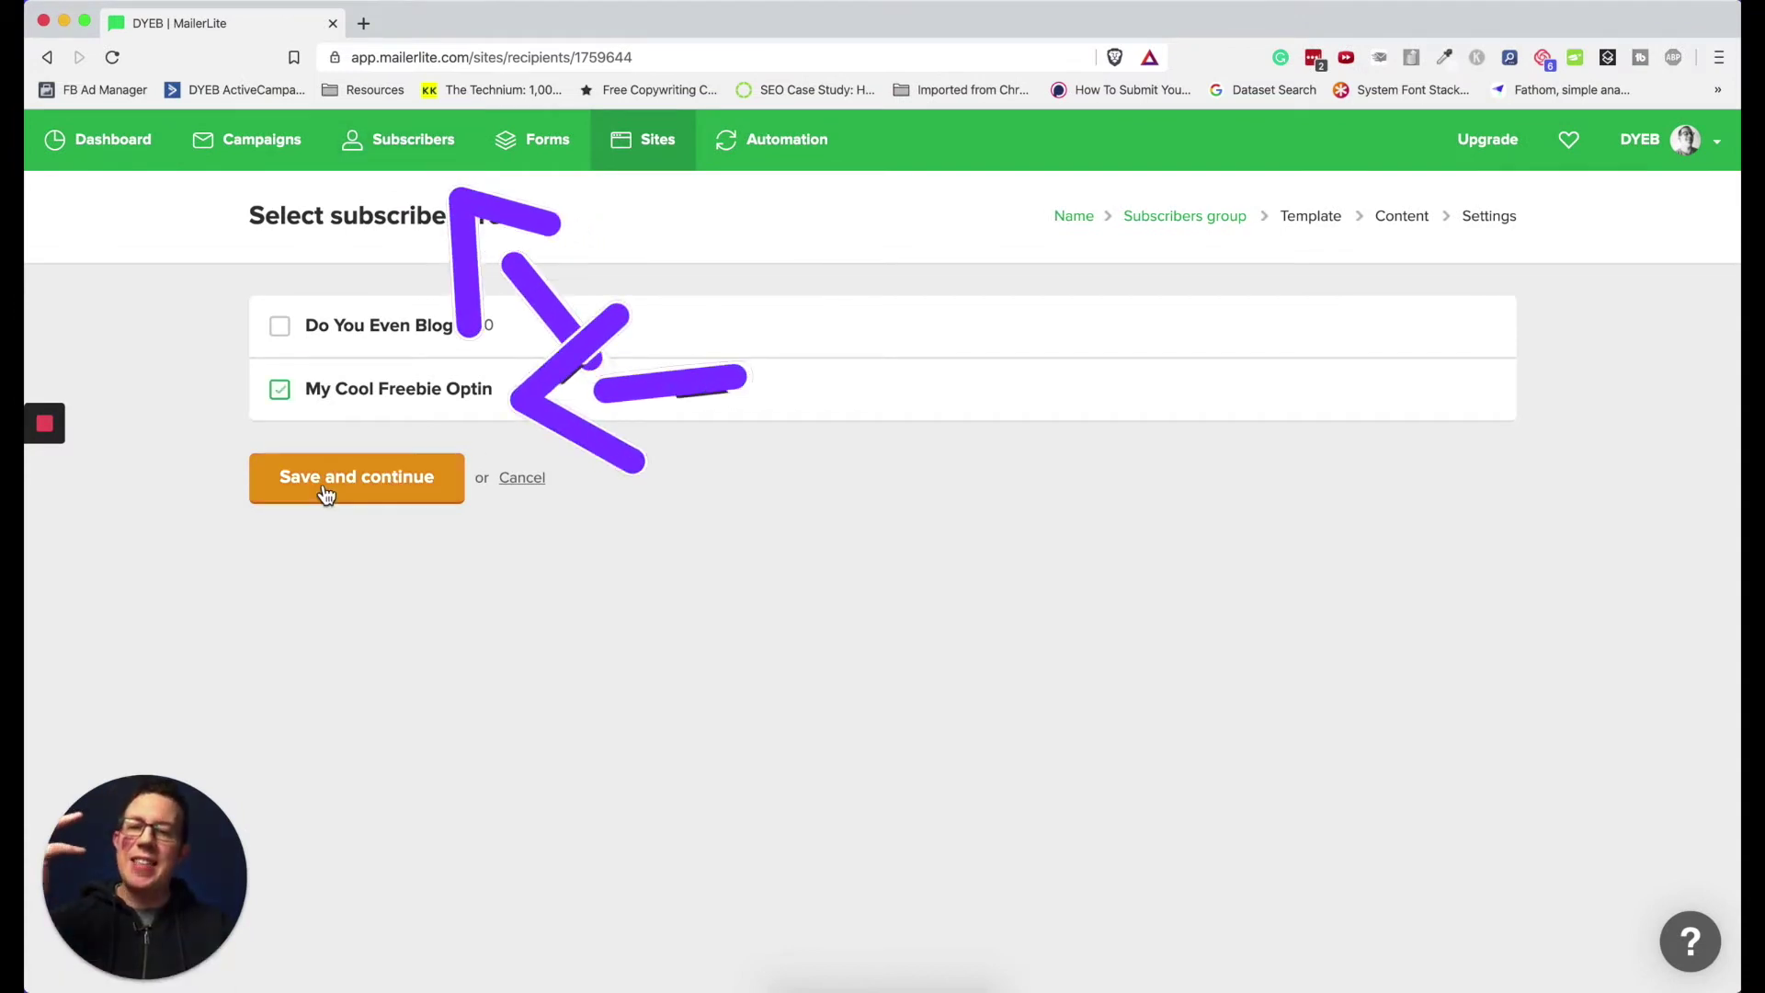
{"action": "left_click", "coordinate": [325, 495]}
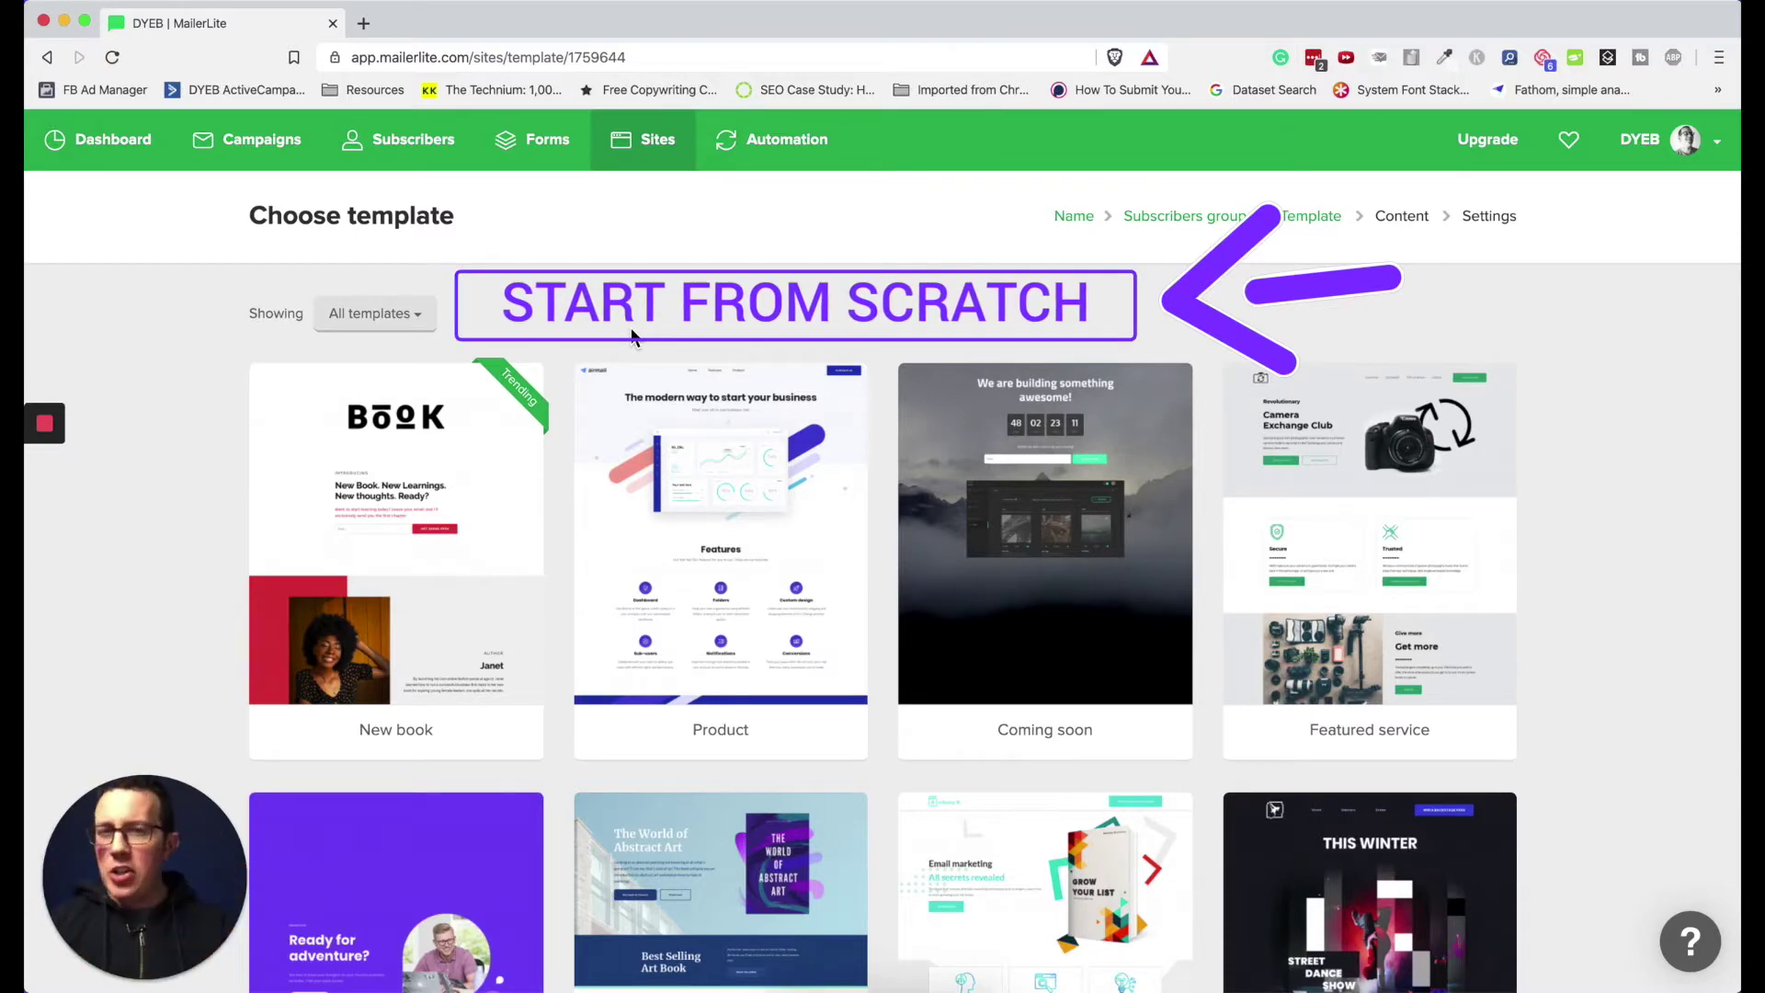
{"action": "scroll", "coordinate": [631, 337], "scroll_direction": "down", "scroll_amount": 1}
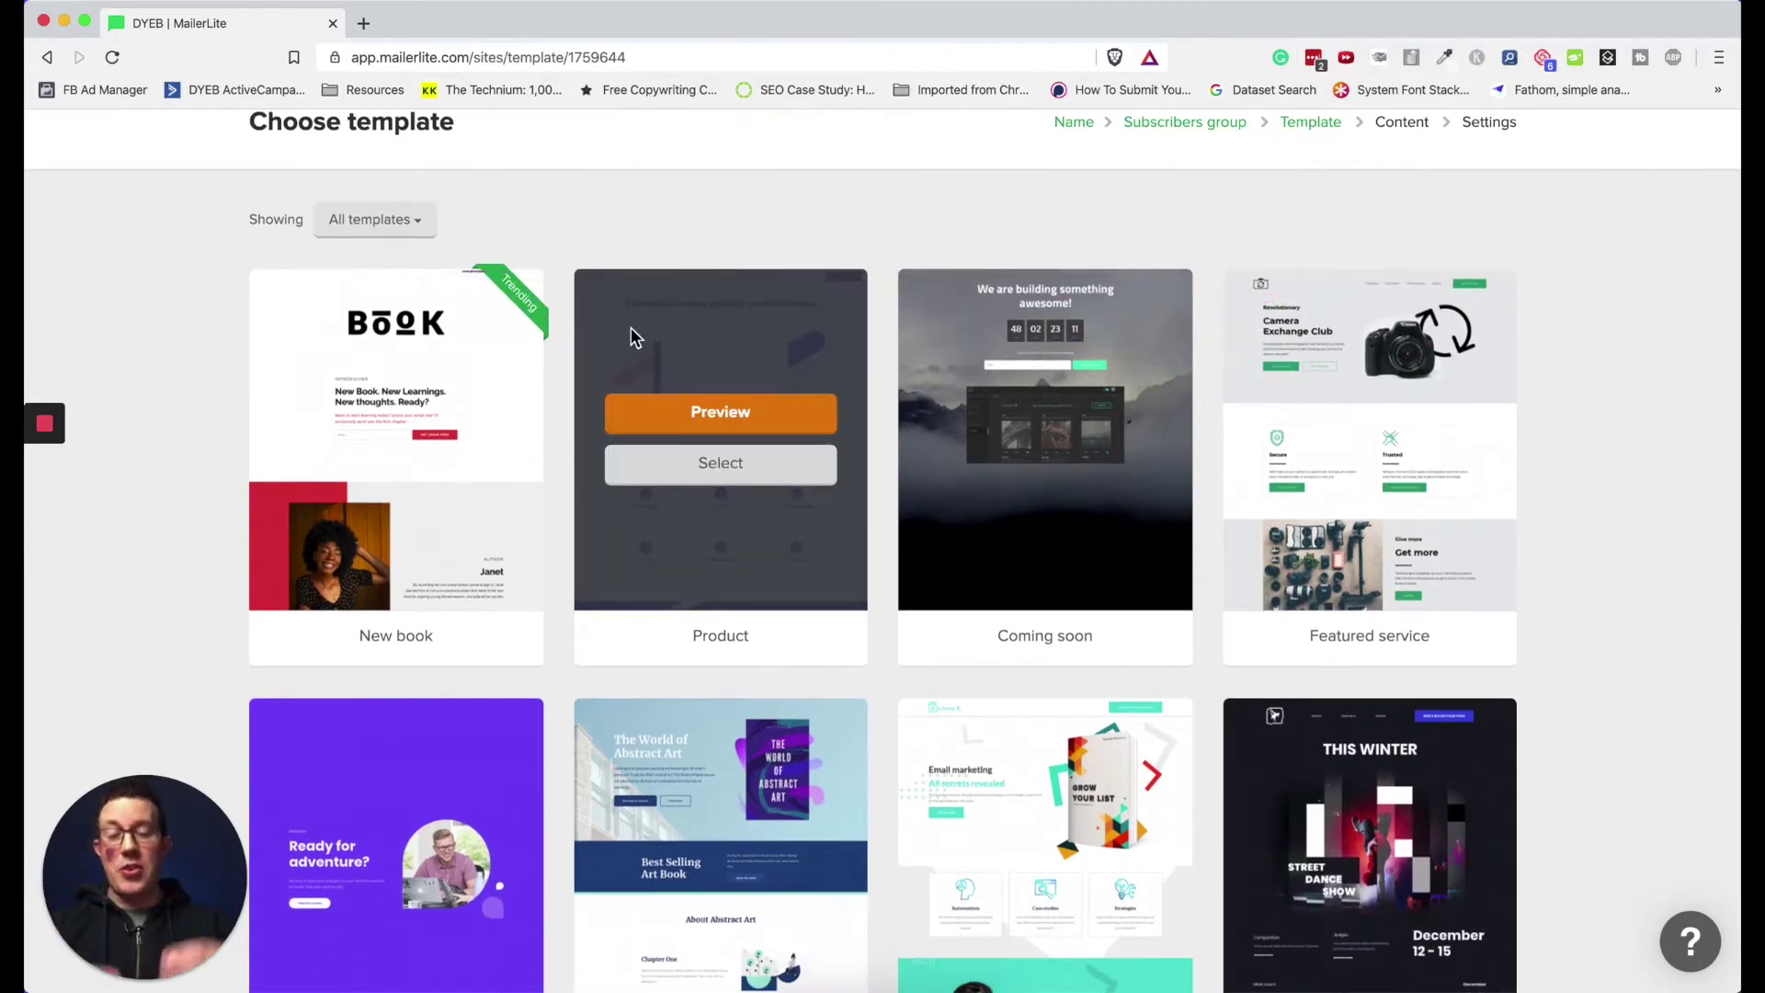
{"action": "scroll", "coordinate": [630, 329], "scroll_direction": "down", "scroll_amount": 1}
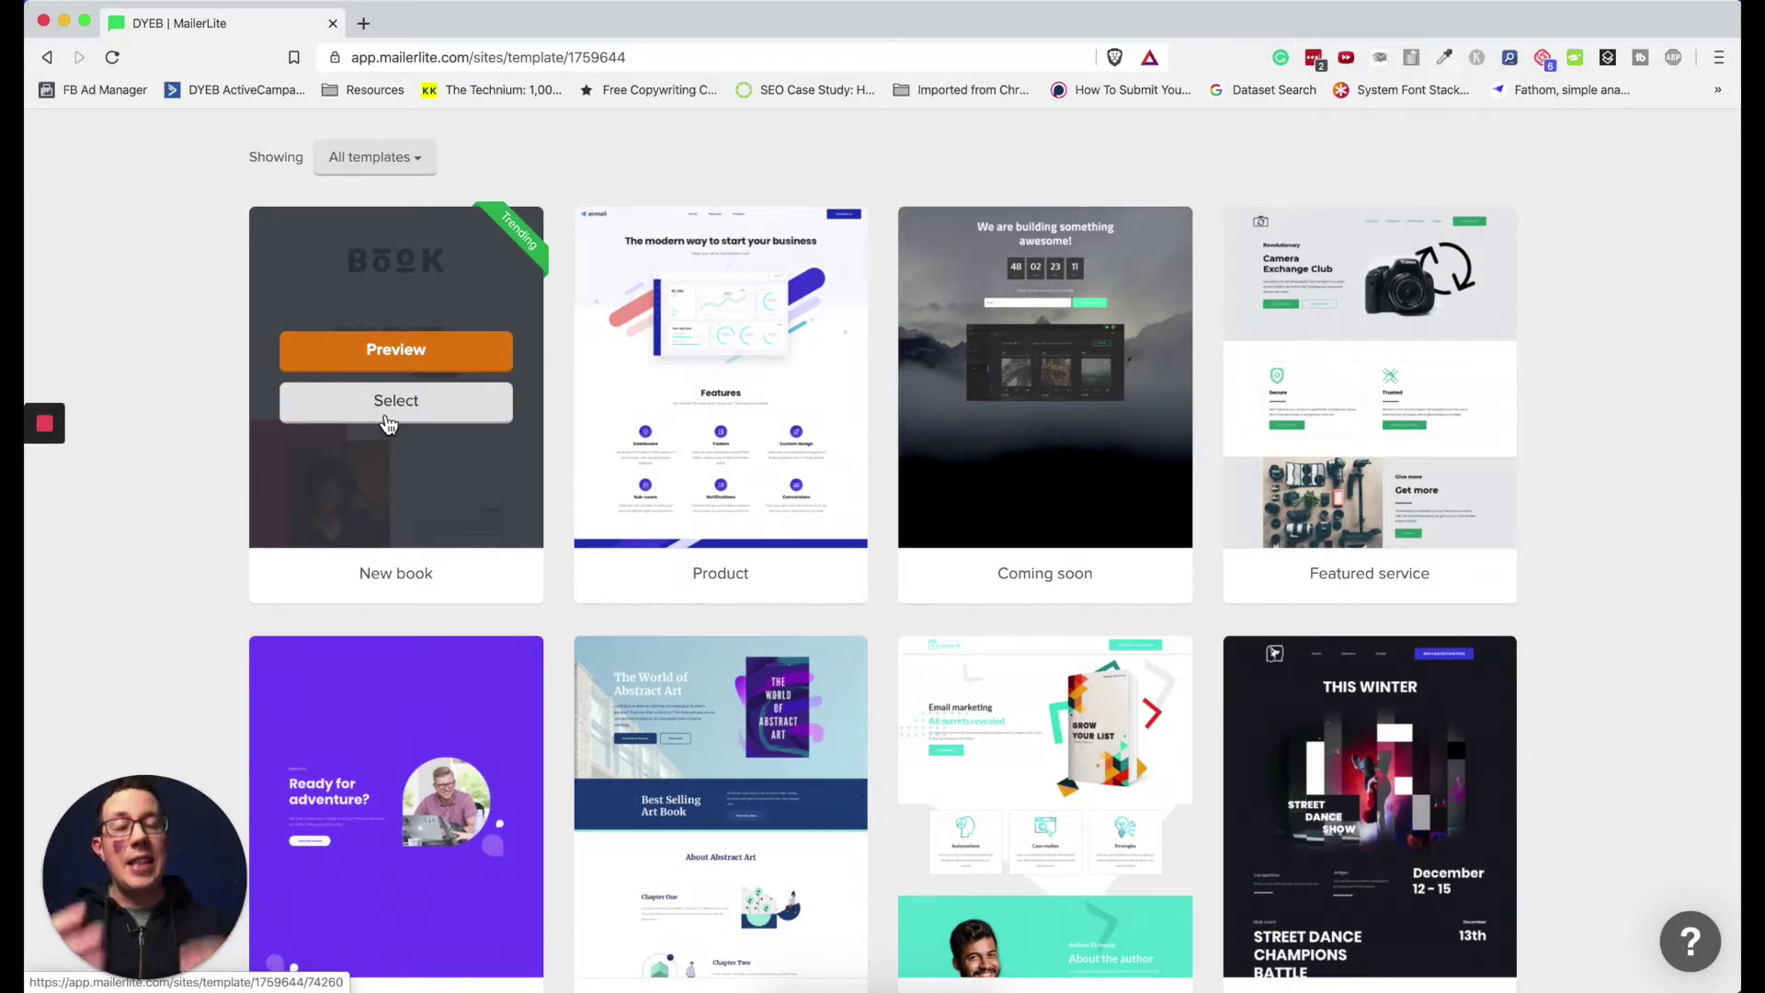
{"action": "left_click", "coordinate": [389, 418]}
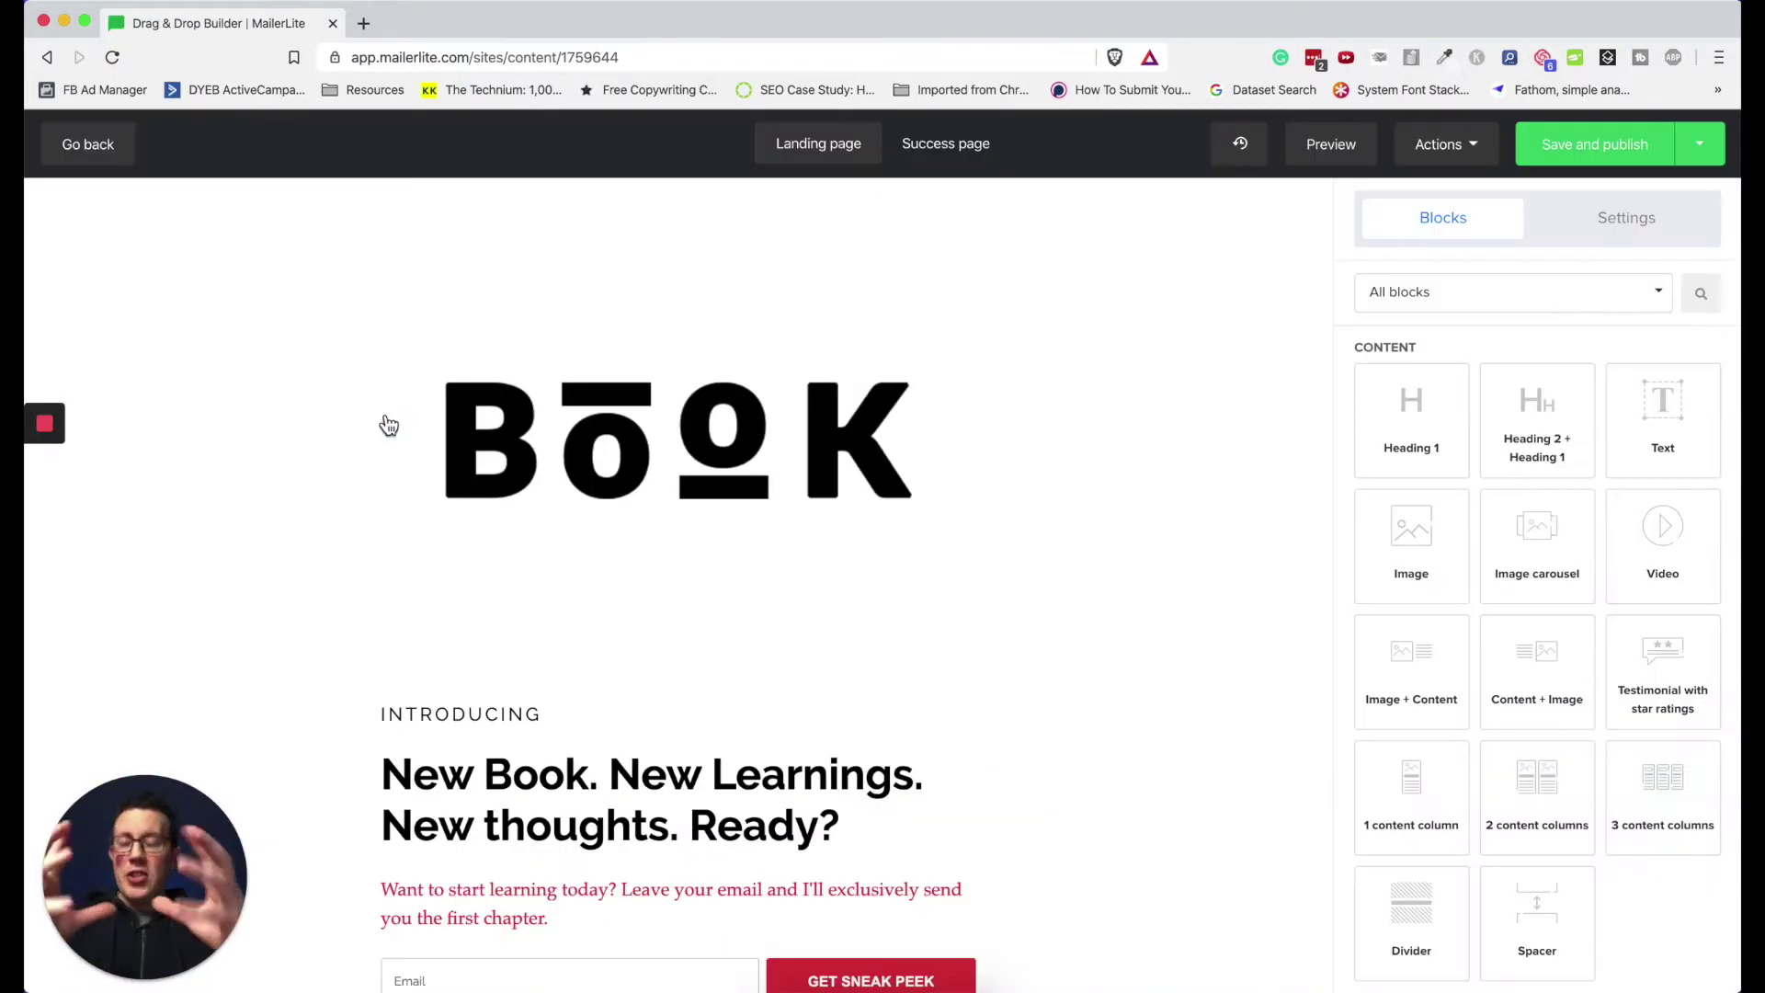
Step: Look through the template's sections and the available blocks, and open the page settings
{"action": "scroll", "coordinate": [389, 424], "scroll_direction": "down", "scroll_amount": 5}
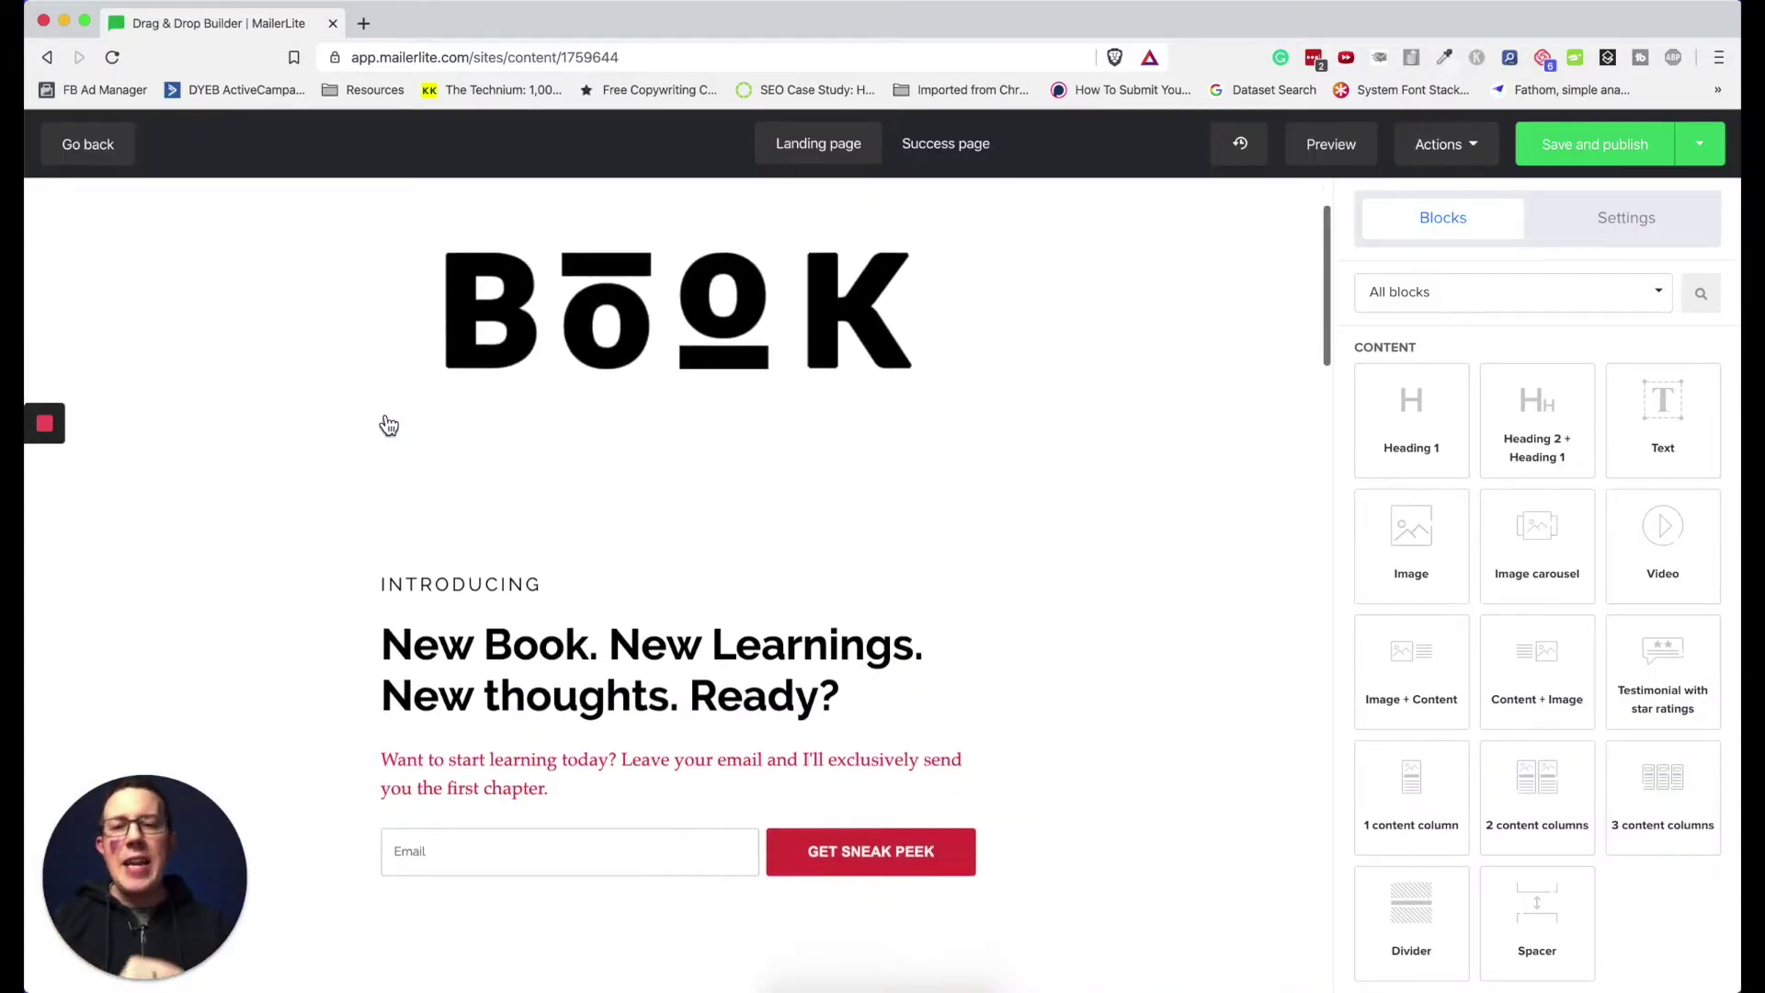
{"action": "scroll", "coordinate": [389, 423], "scroll_direction": "down", "scroll_amount": 20}
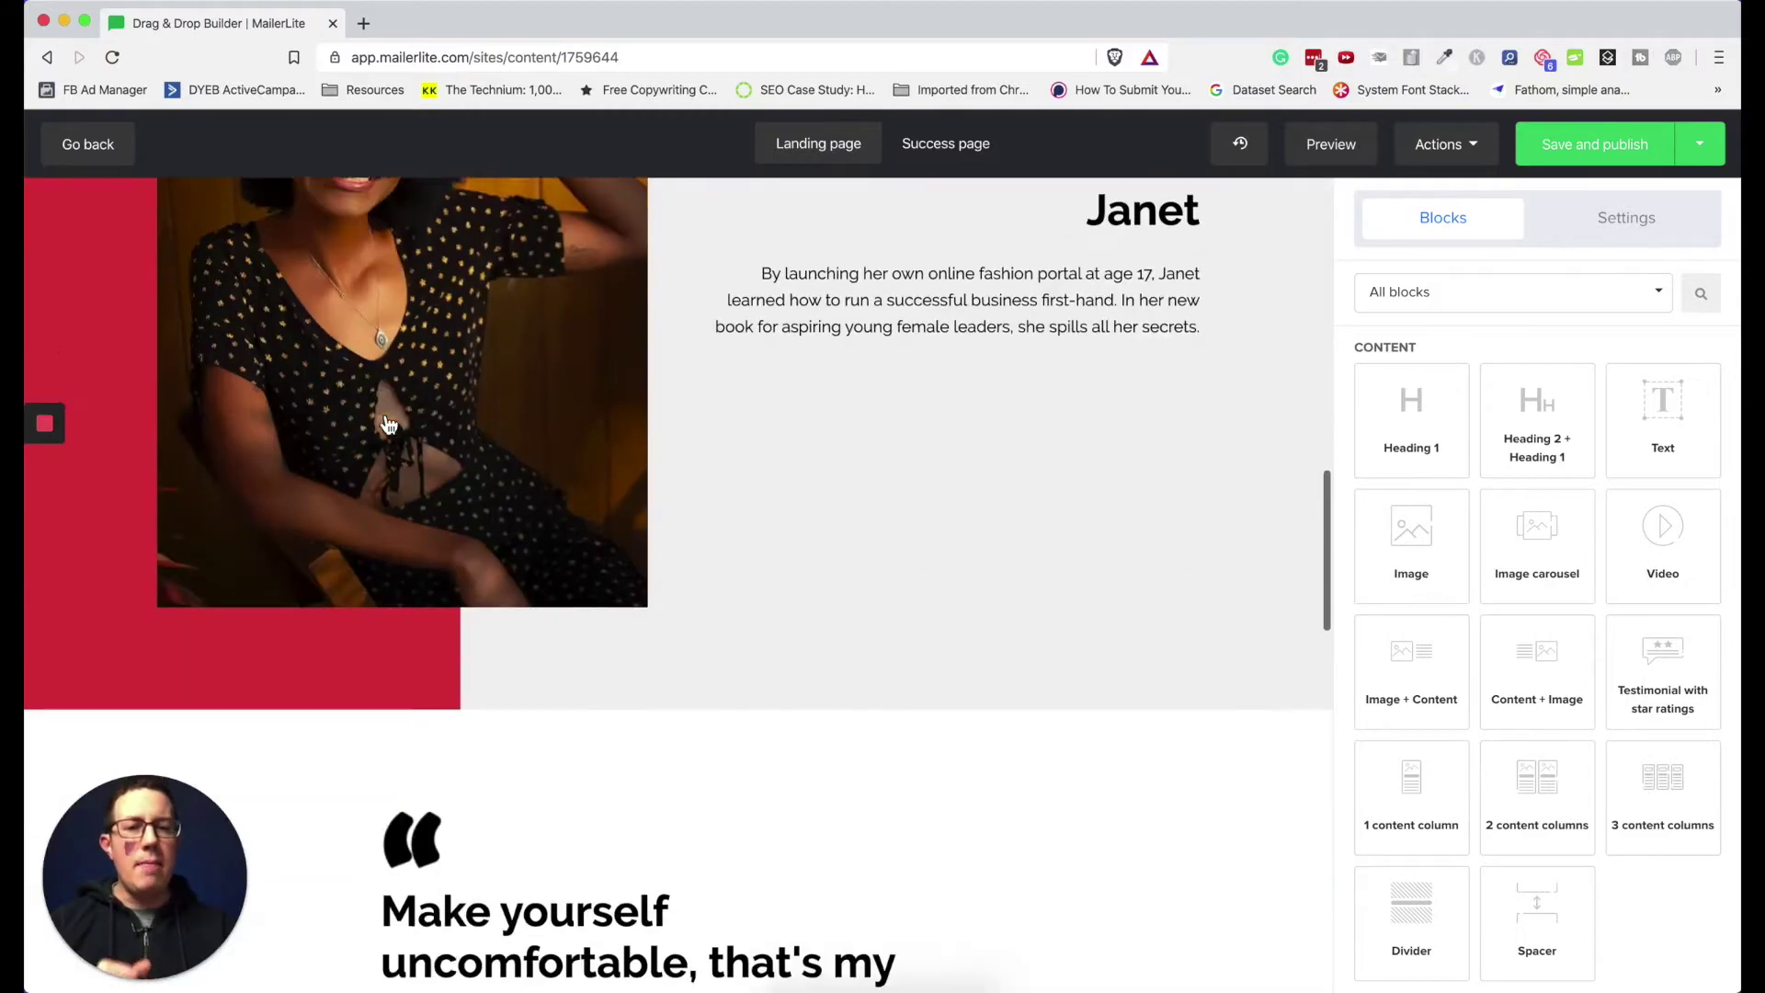
{"action": "scroll", "coordinate": [389, 423], "scroll_direction": "down", "scroll_amount": 5}
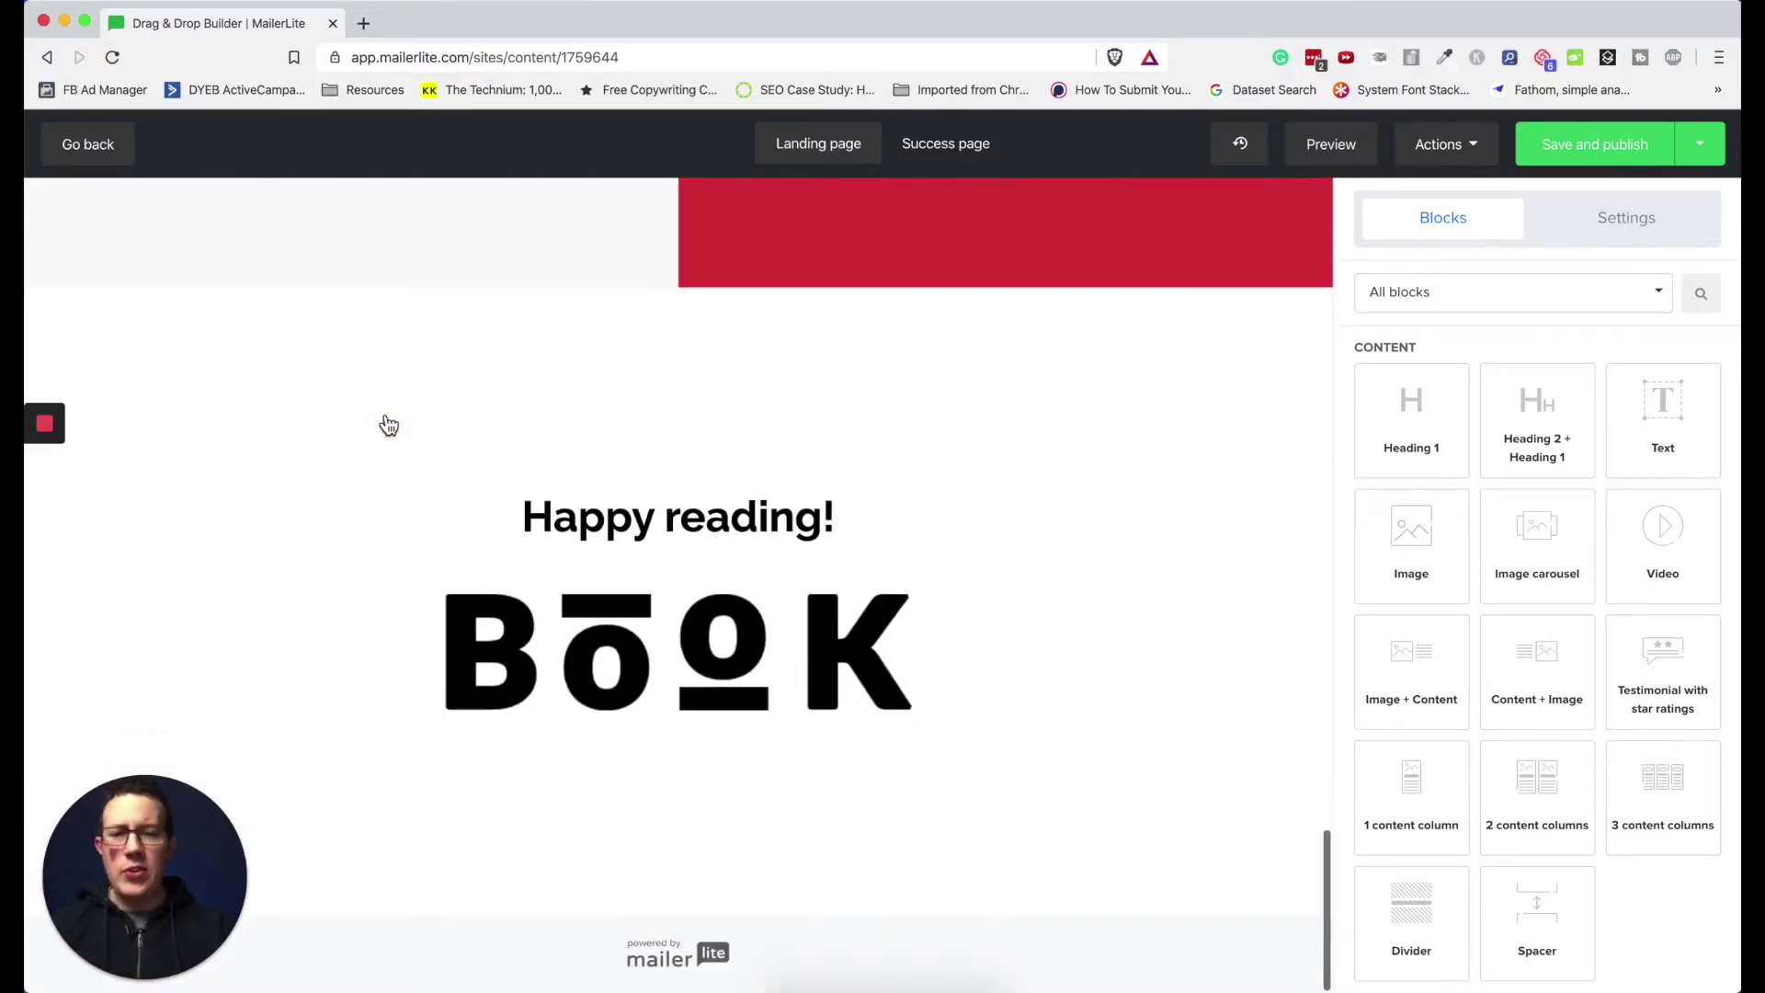
{"action": "scroll", "coordinate": [389, 424], "scroll_direction": "up", "scroll_amount": 20}
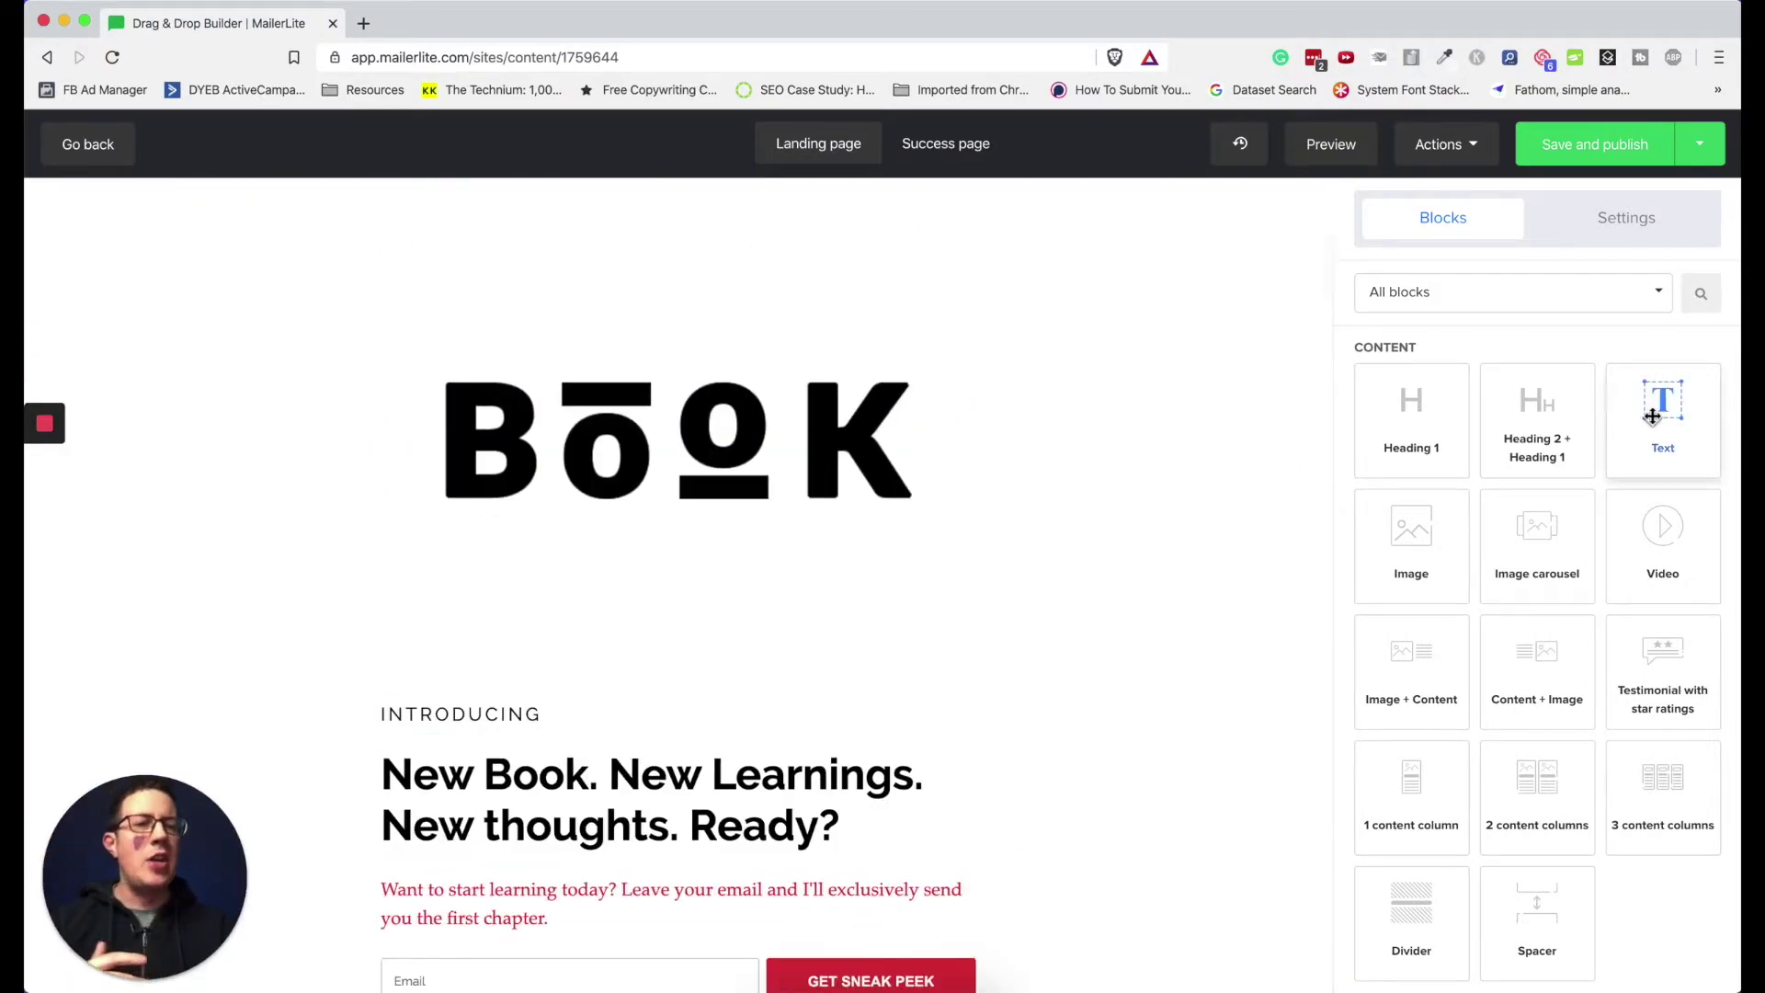
{"action": "scroll", "coordinate": [1650, 416], "scroll_direction": "down", "scroll_amount": 7}
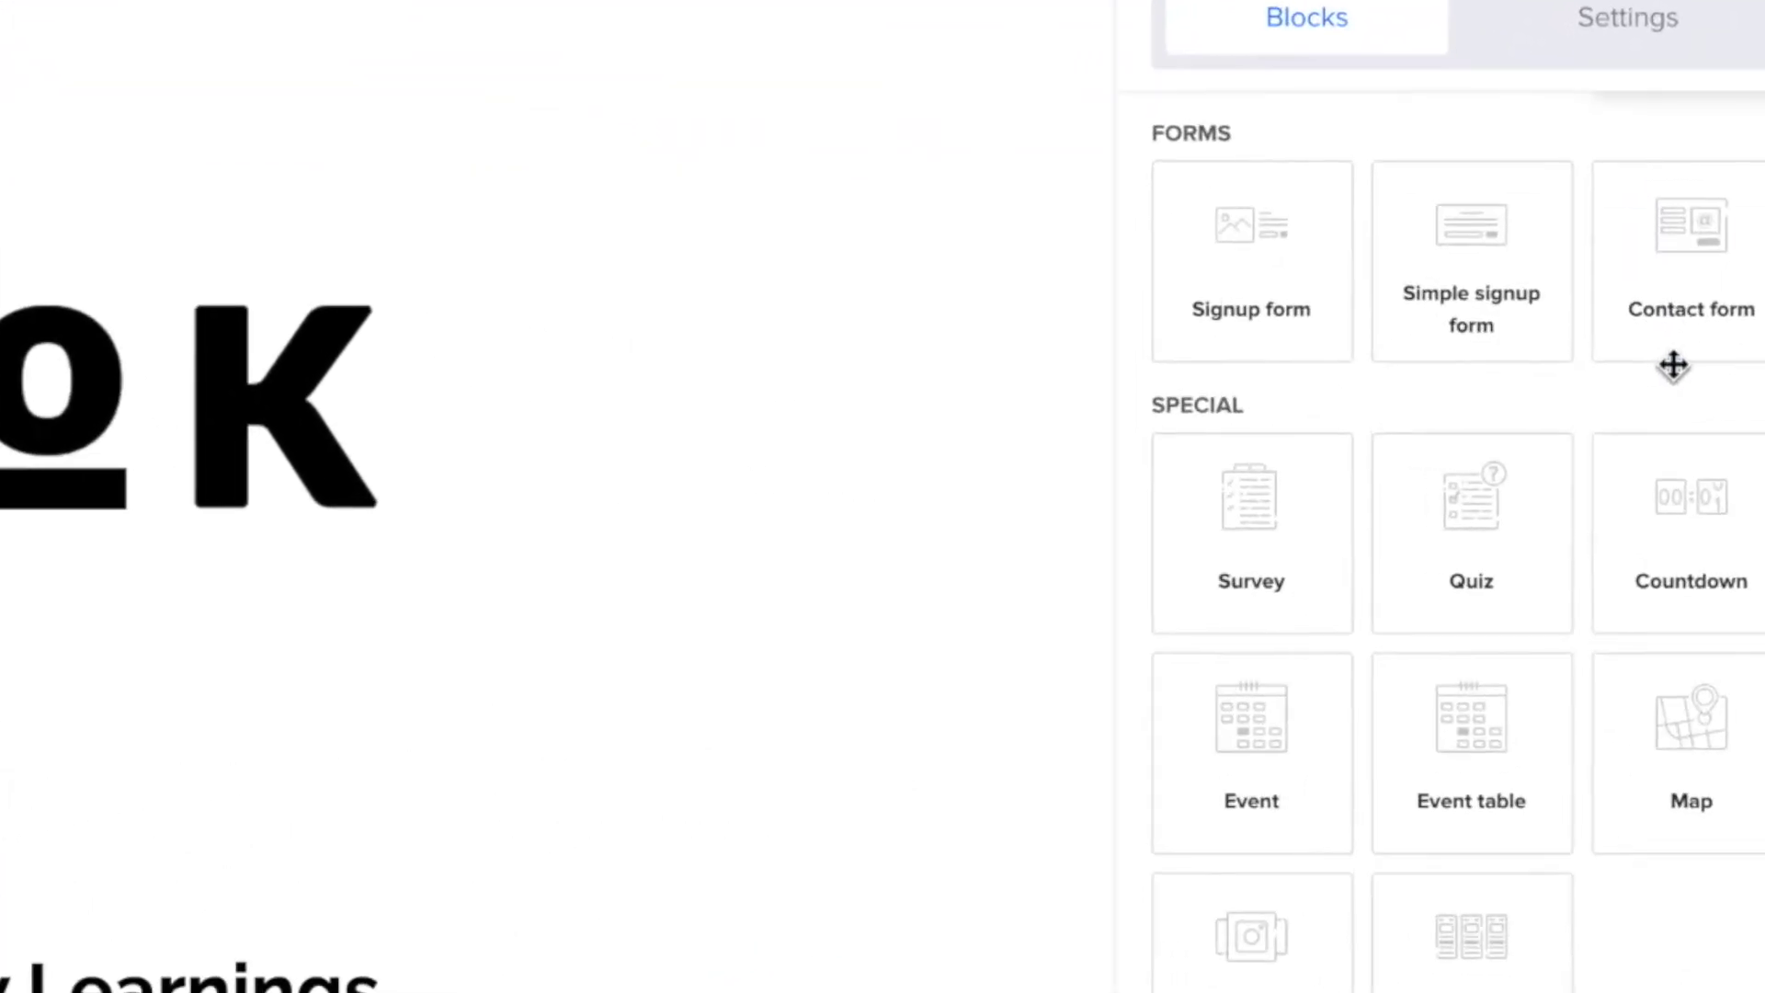
{"action": "scroll", "coordinate": [1544, 591], "scroll_direction": "up", "scroll_amount": 7}
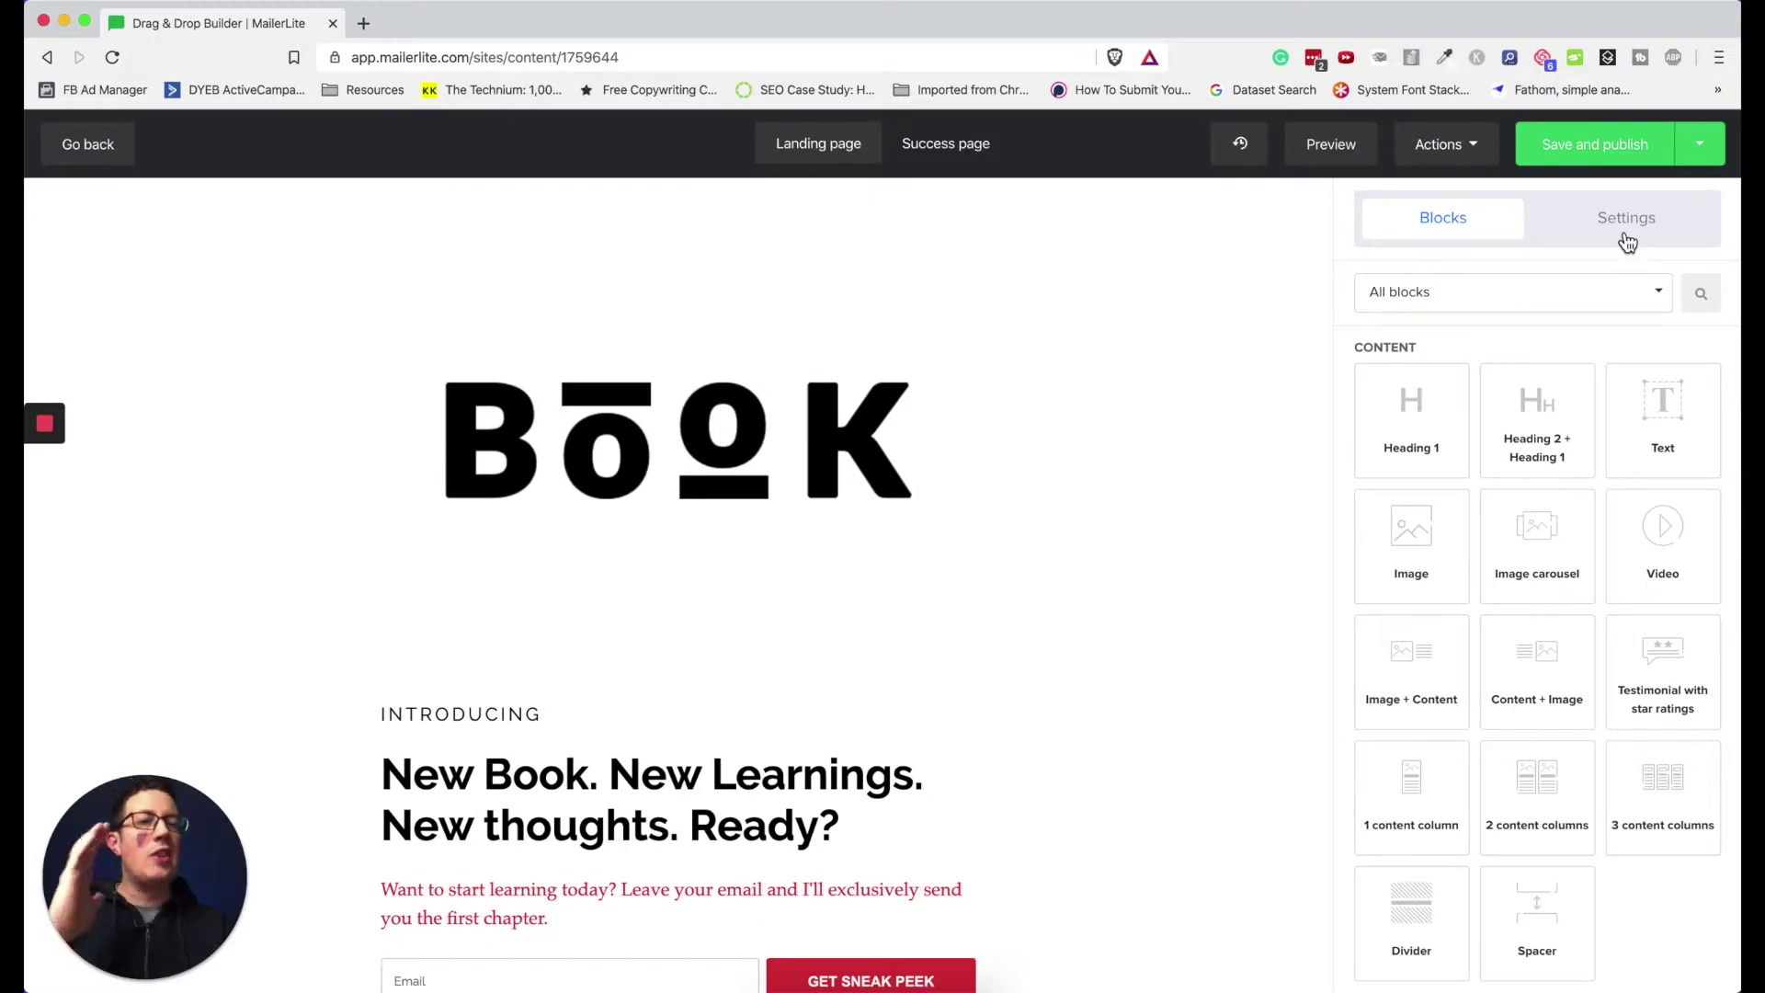
{"action": "left_click", "coordinate": [1627, 239]}
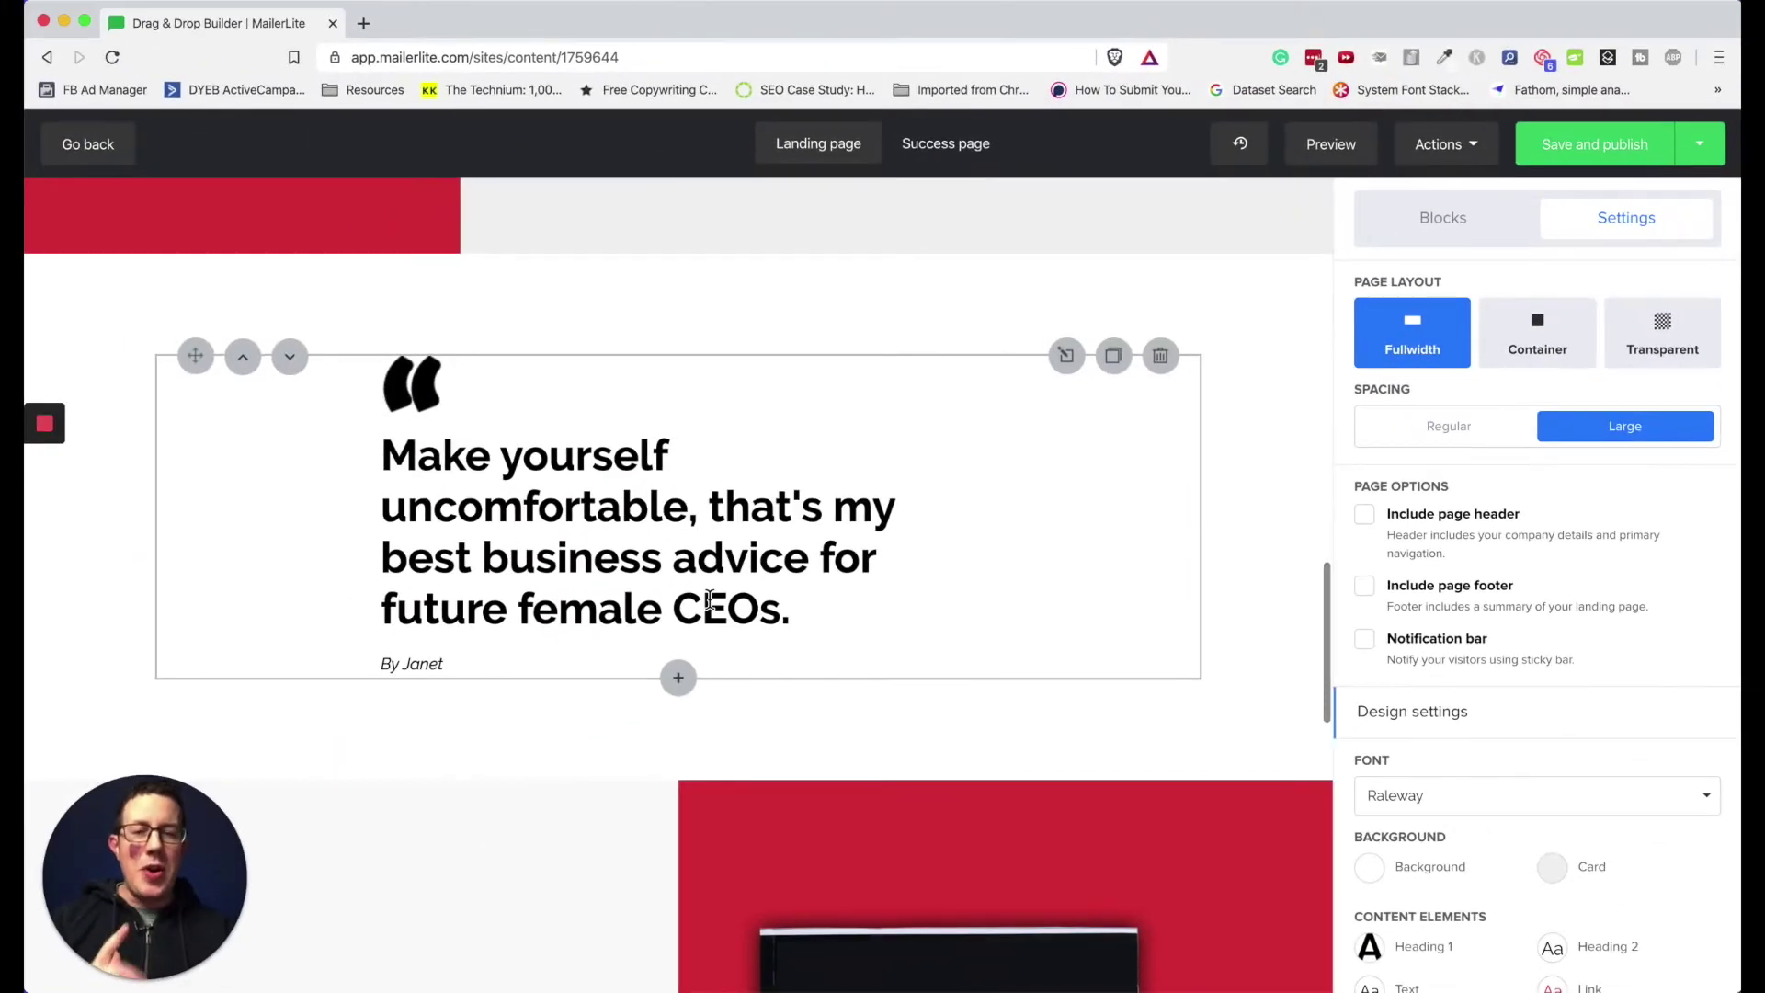
{"action": "scroll", "coordinate": [709, 600], "scroll_direction": "up", "scroll_amount": 15}
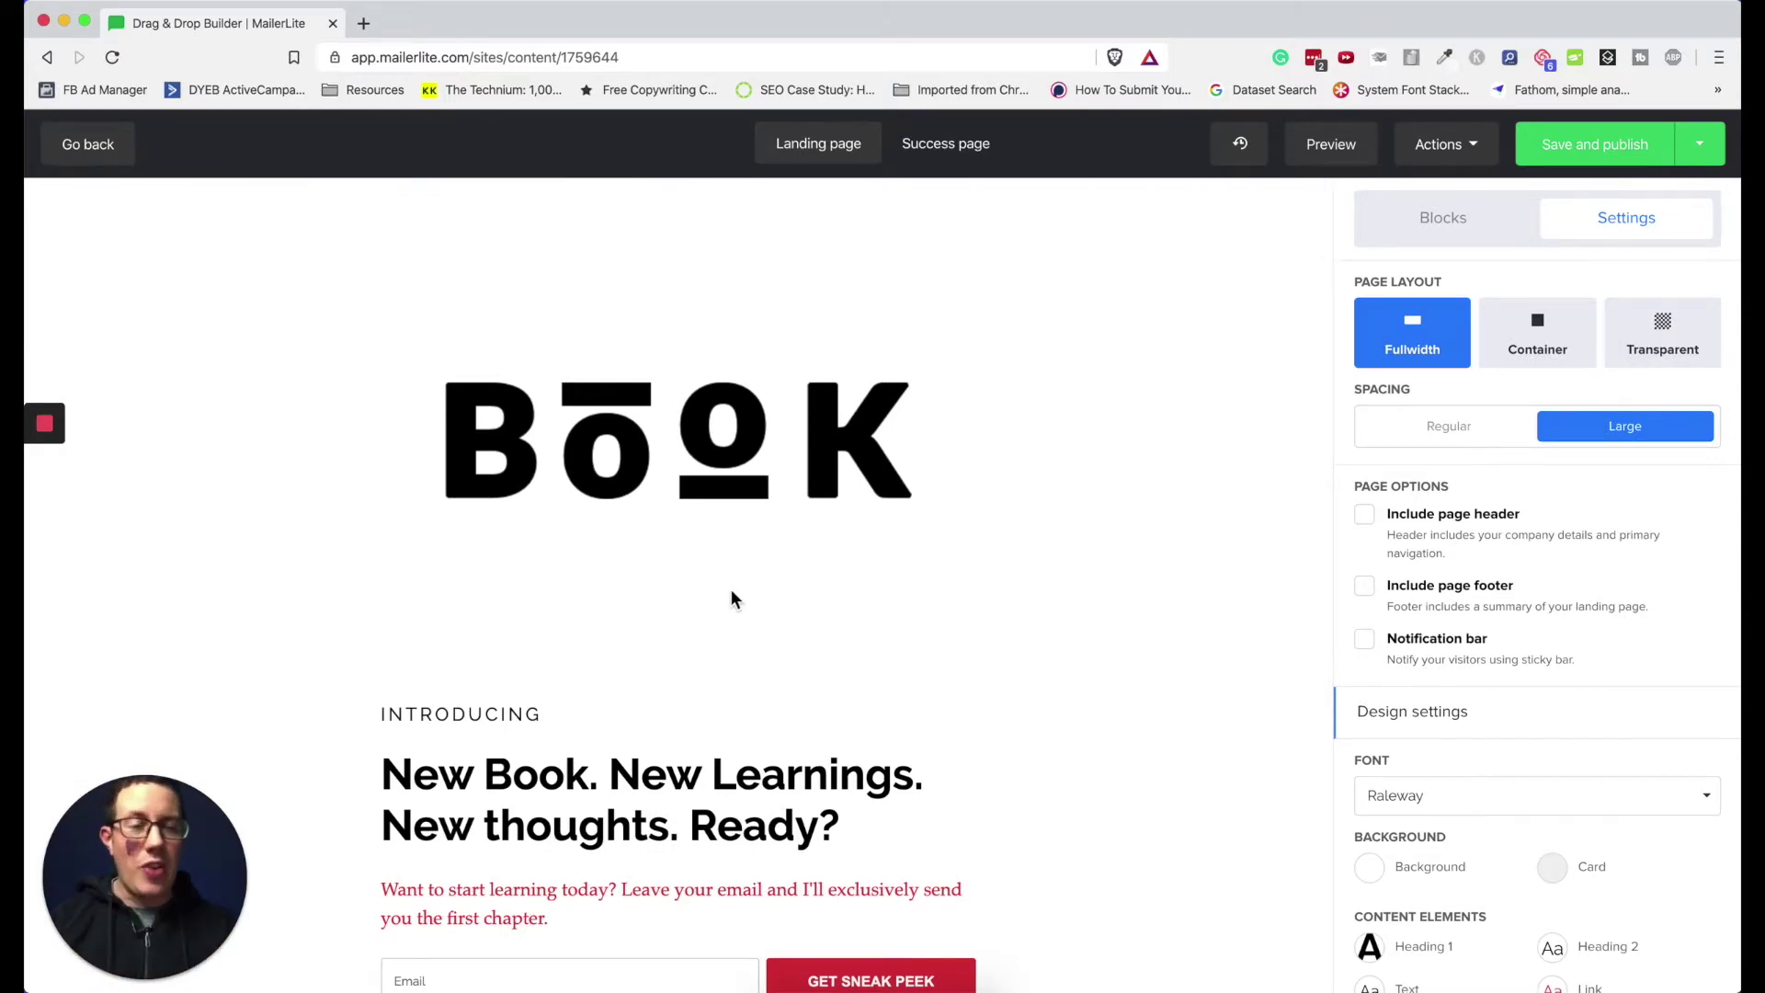
{"action": "left_click", "coordinate": [1461, 145]}
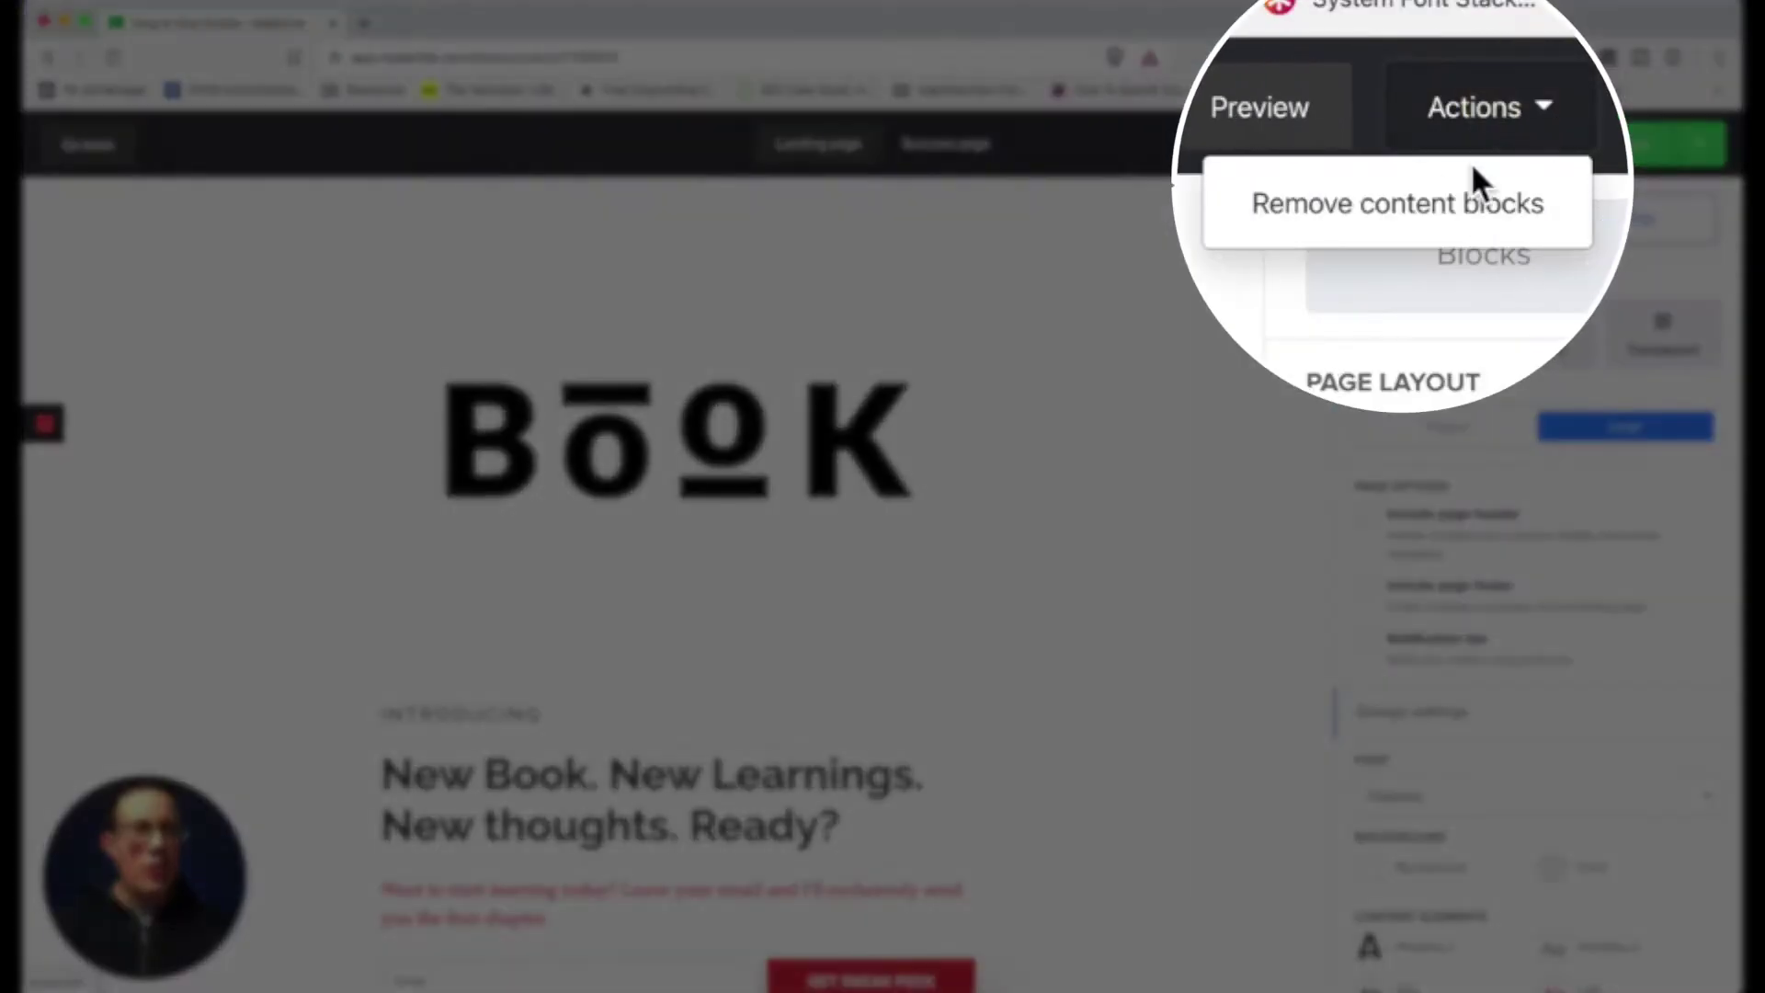
{"action": "left_click", "coordinate": [1388, 190]}
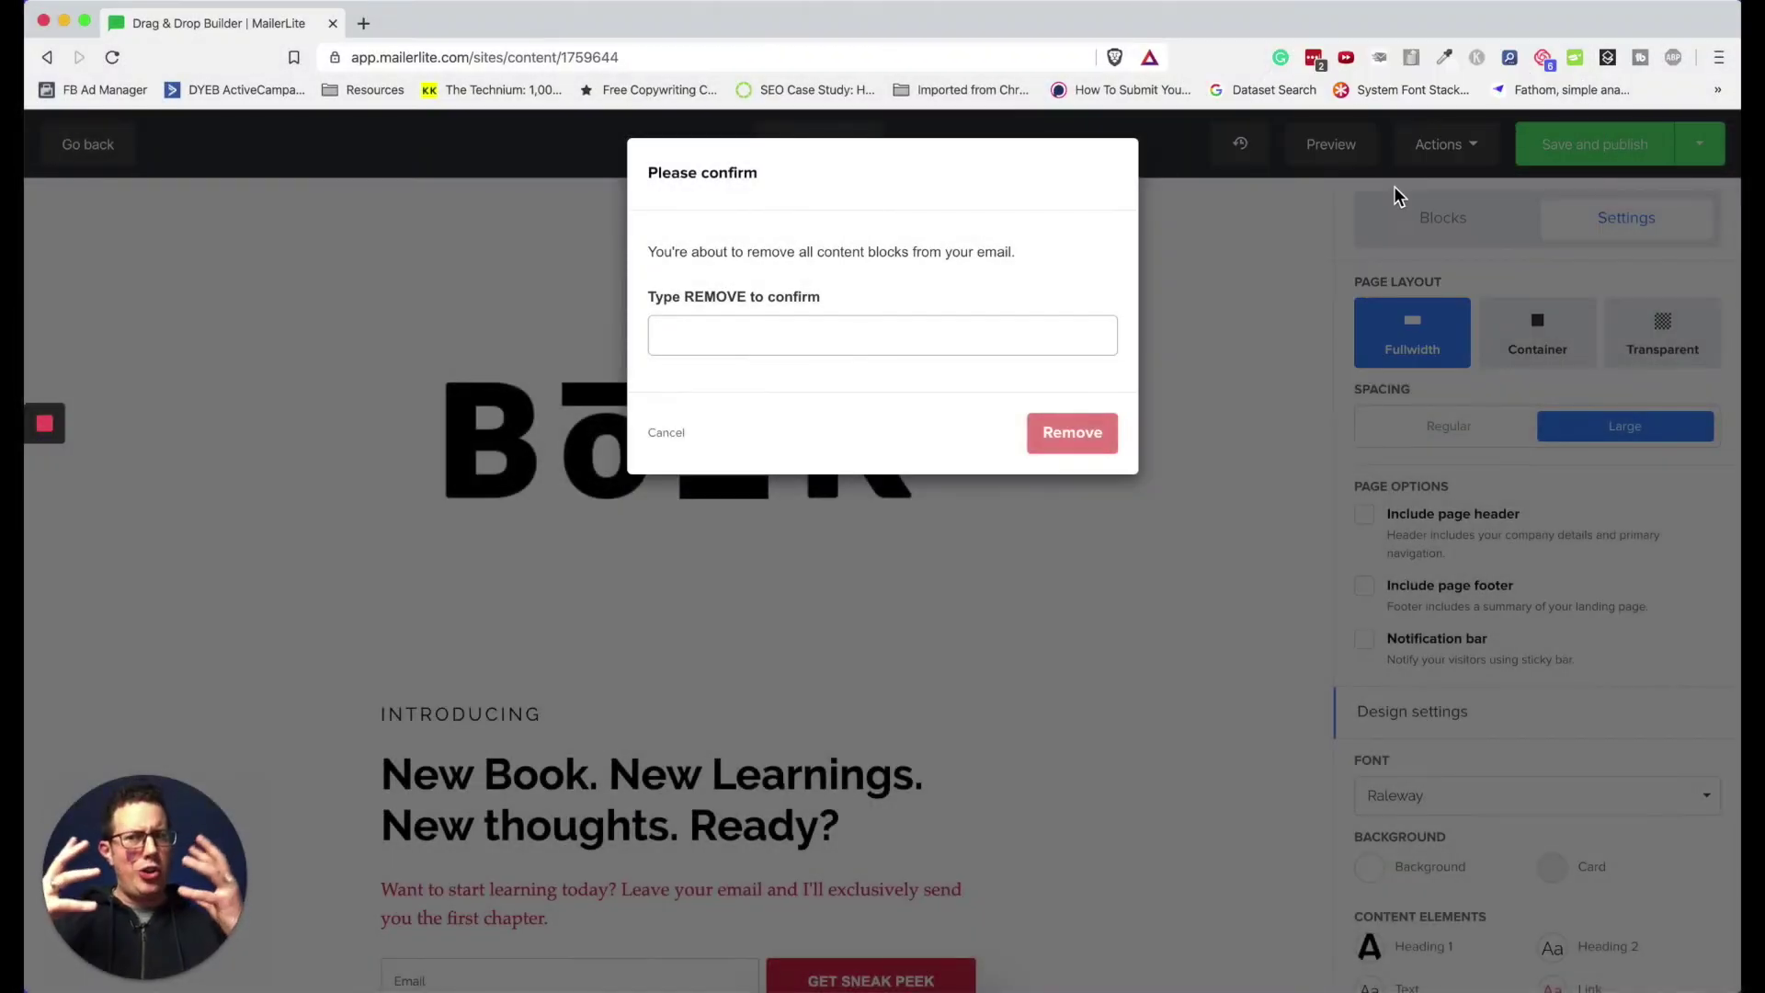
{"action": "double_click", "coordinate": [997, 251]}
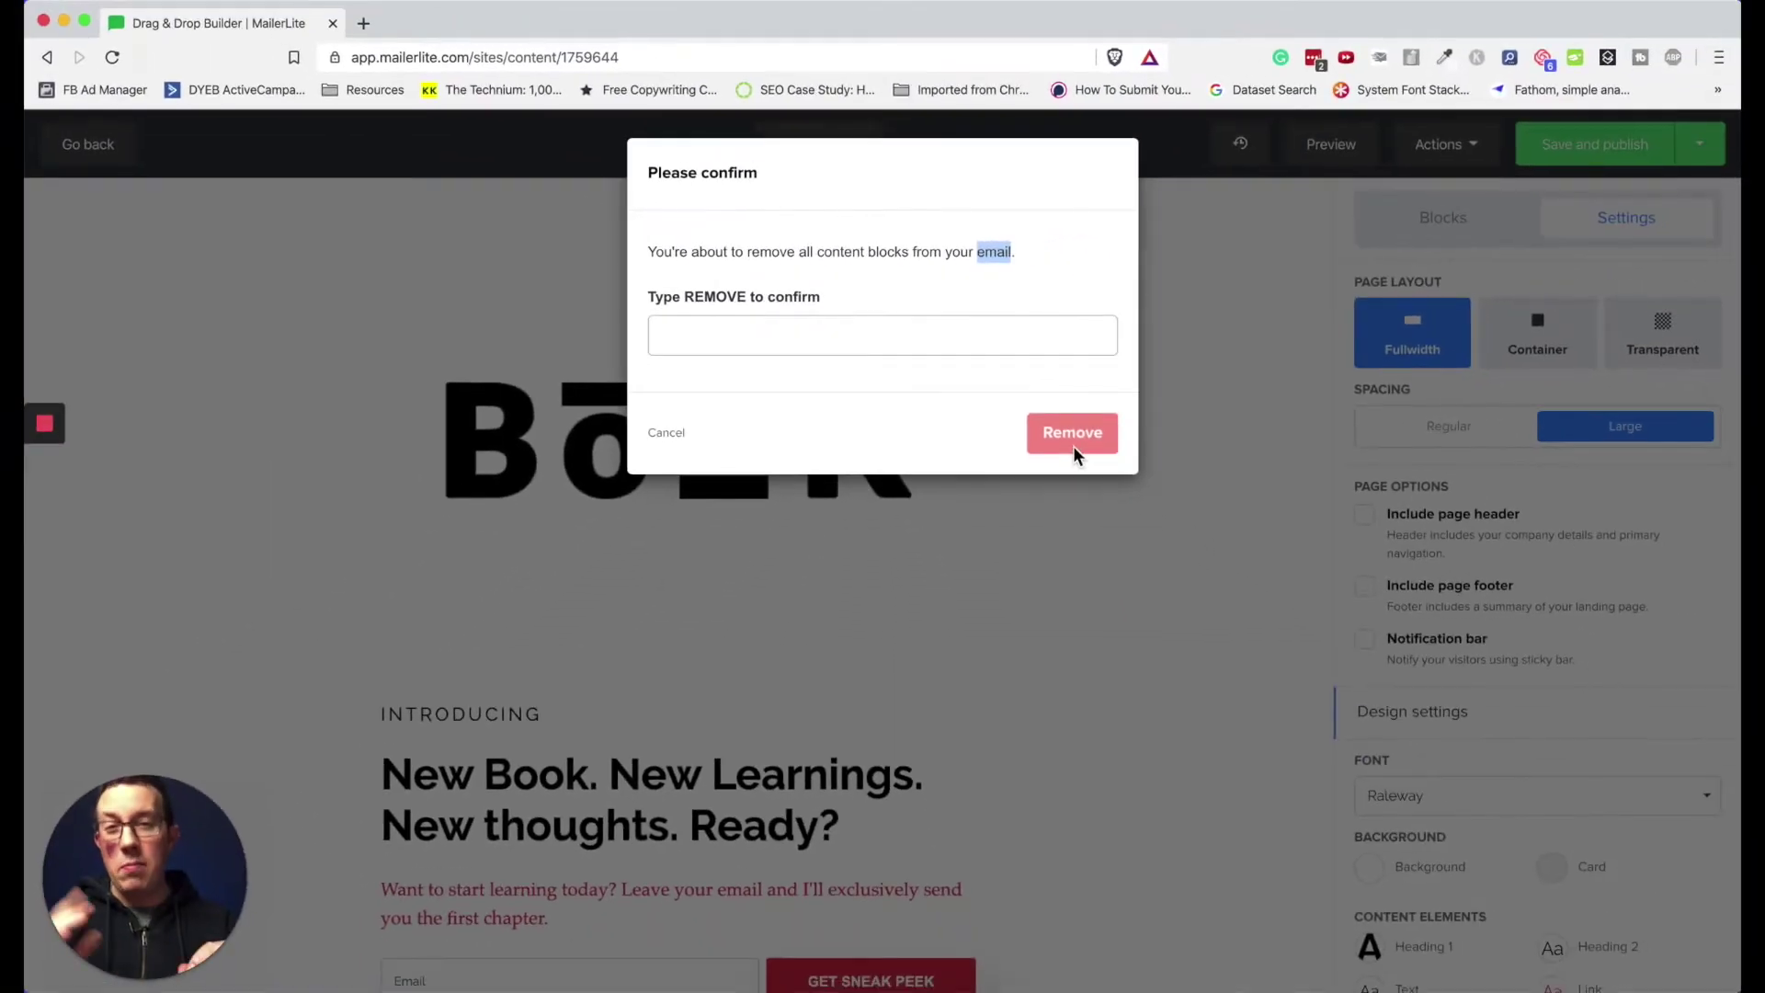
{"action": "key", "text": "Escape"}
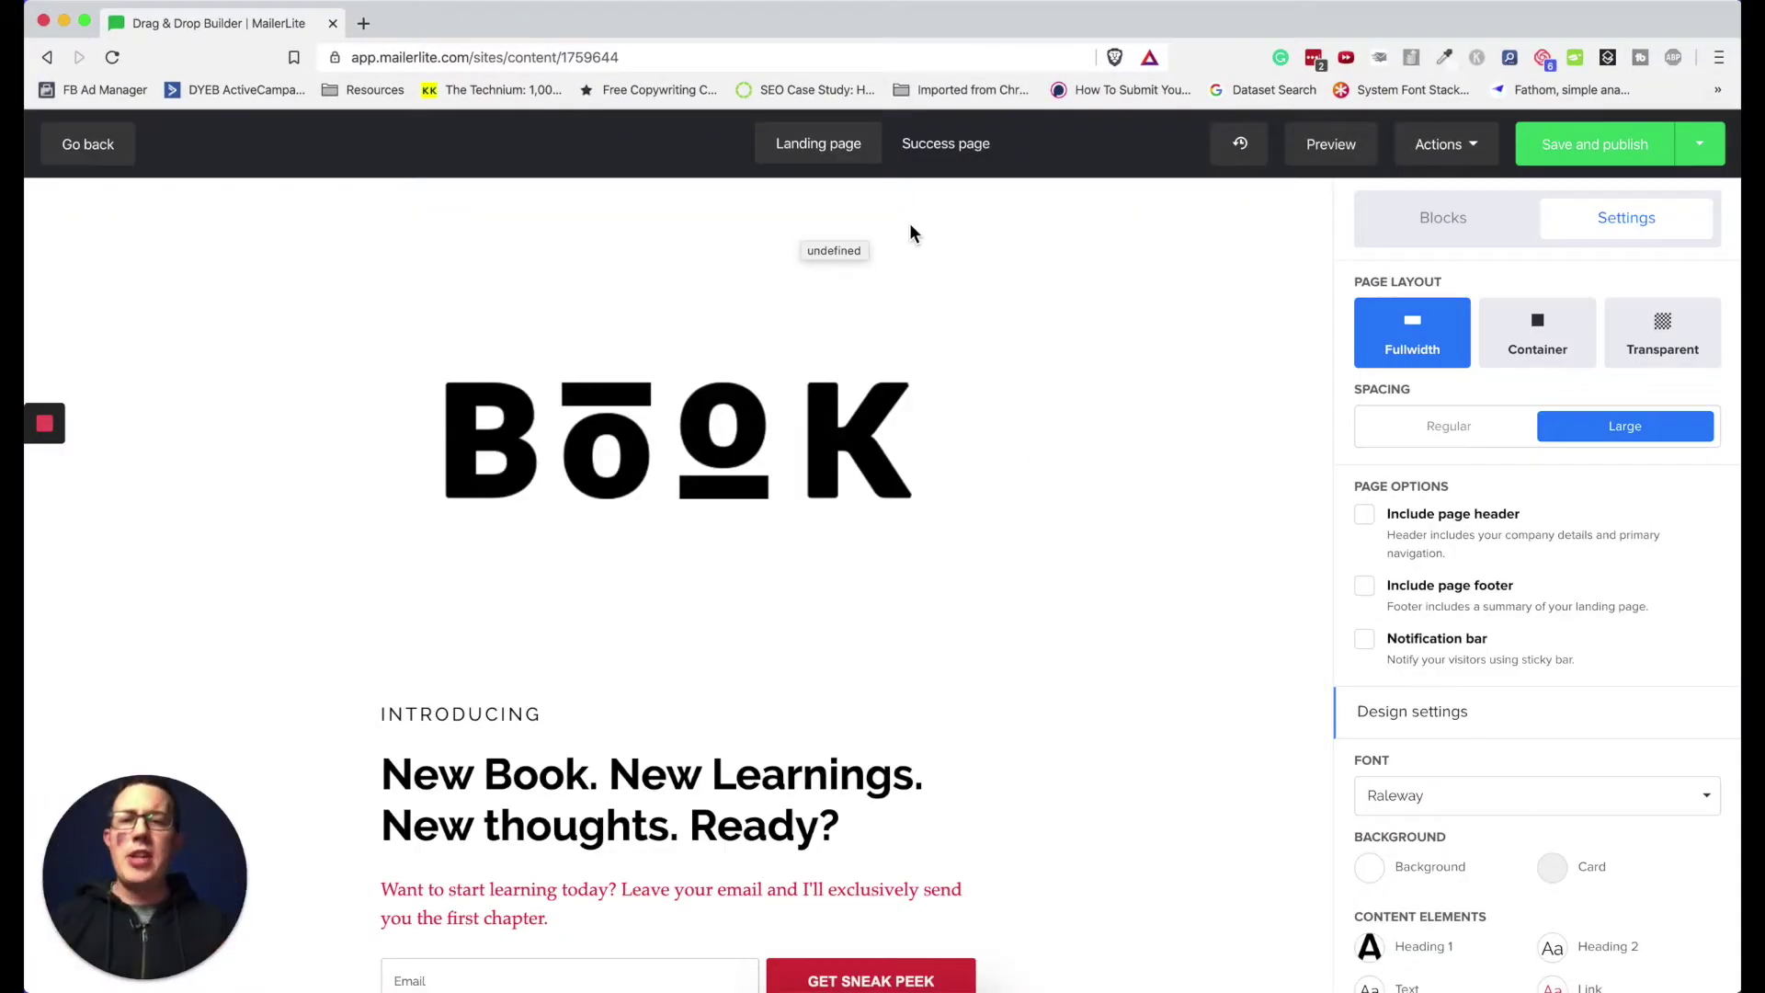
Step: Enable the page header, page footer and notification bar, and open the header block for editing
{"action": "scroll", "coordinate": [596, 204], "scroll_direction": "down", "scroll_amount": 15}
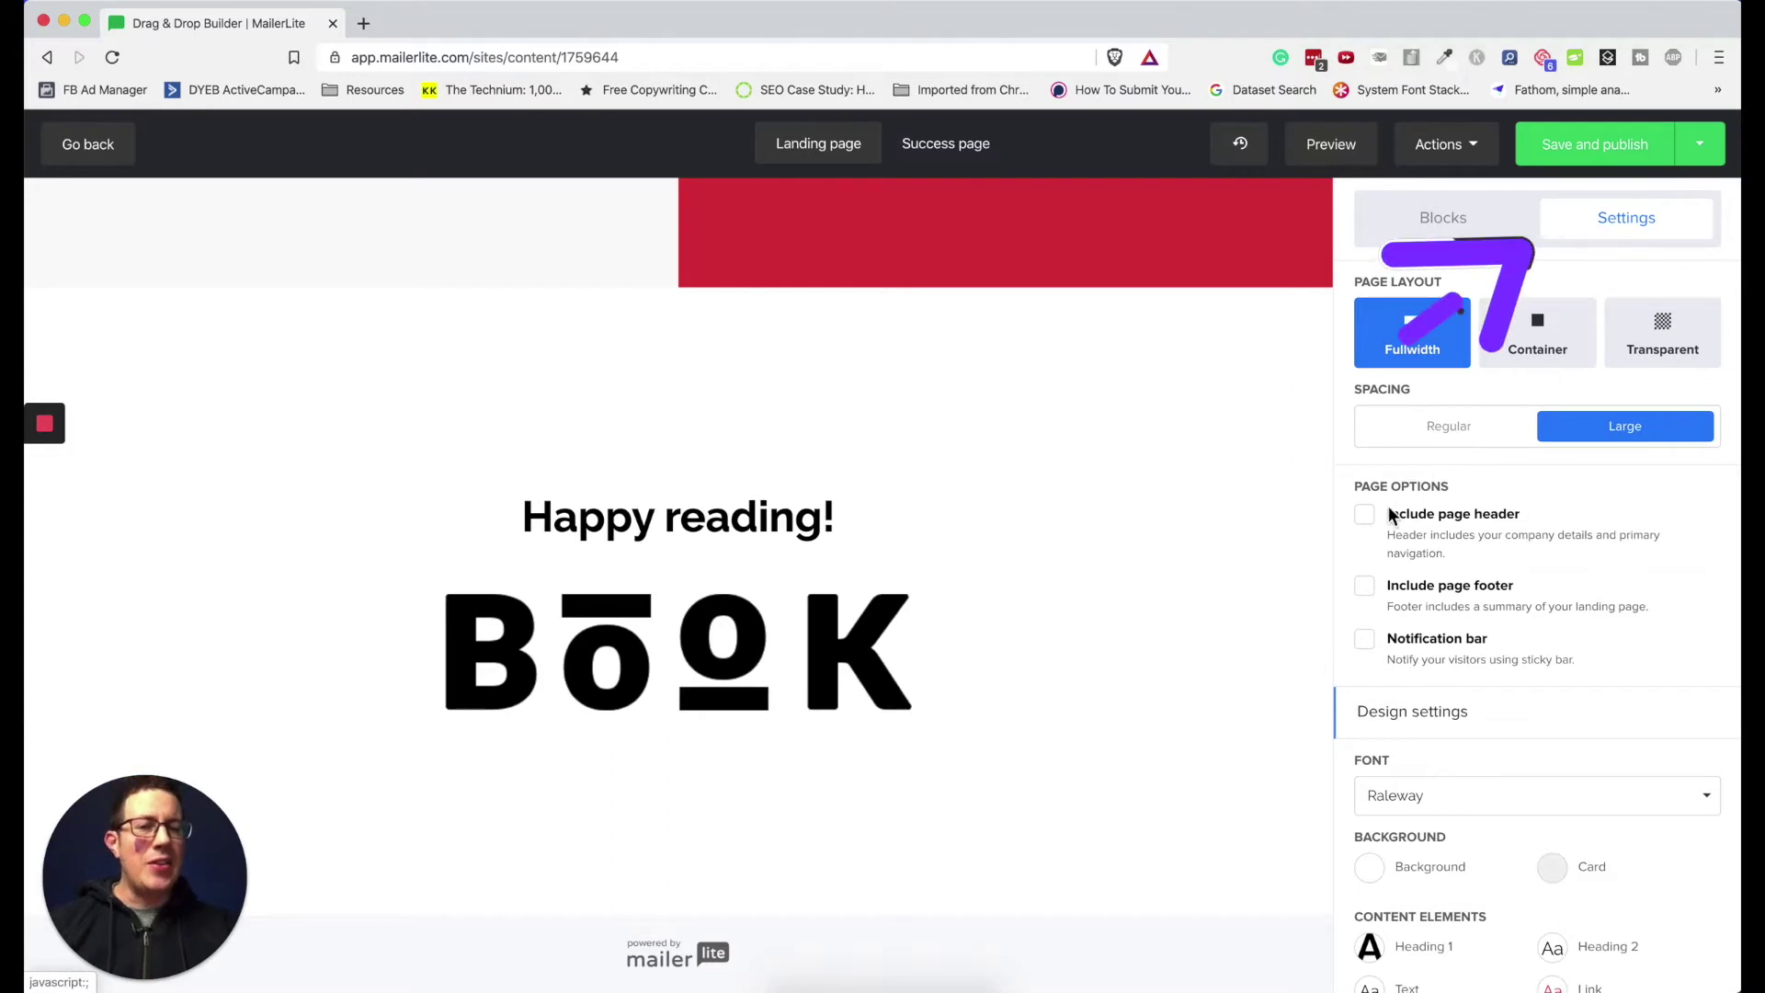
{"action": "left_click", "coordinate": [1366, 516]}
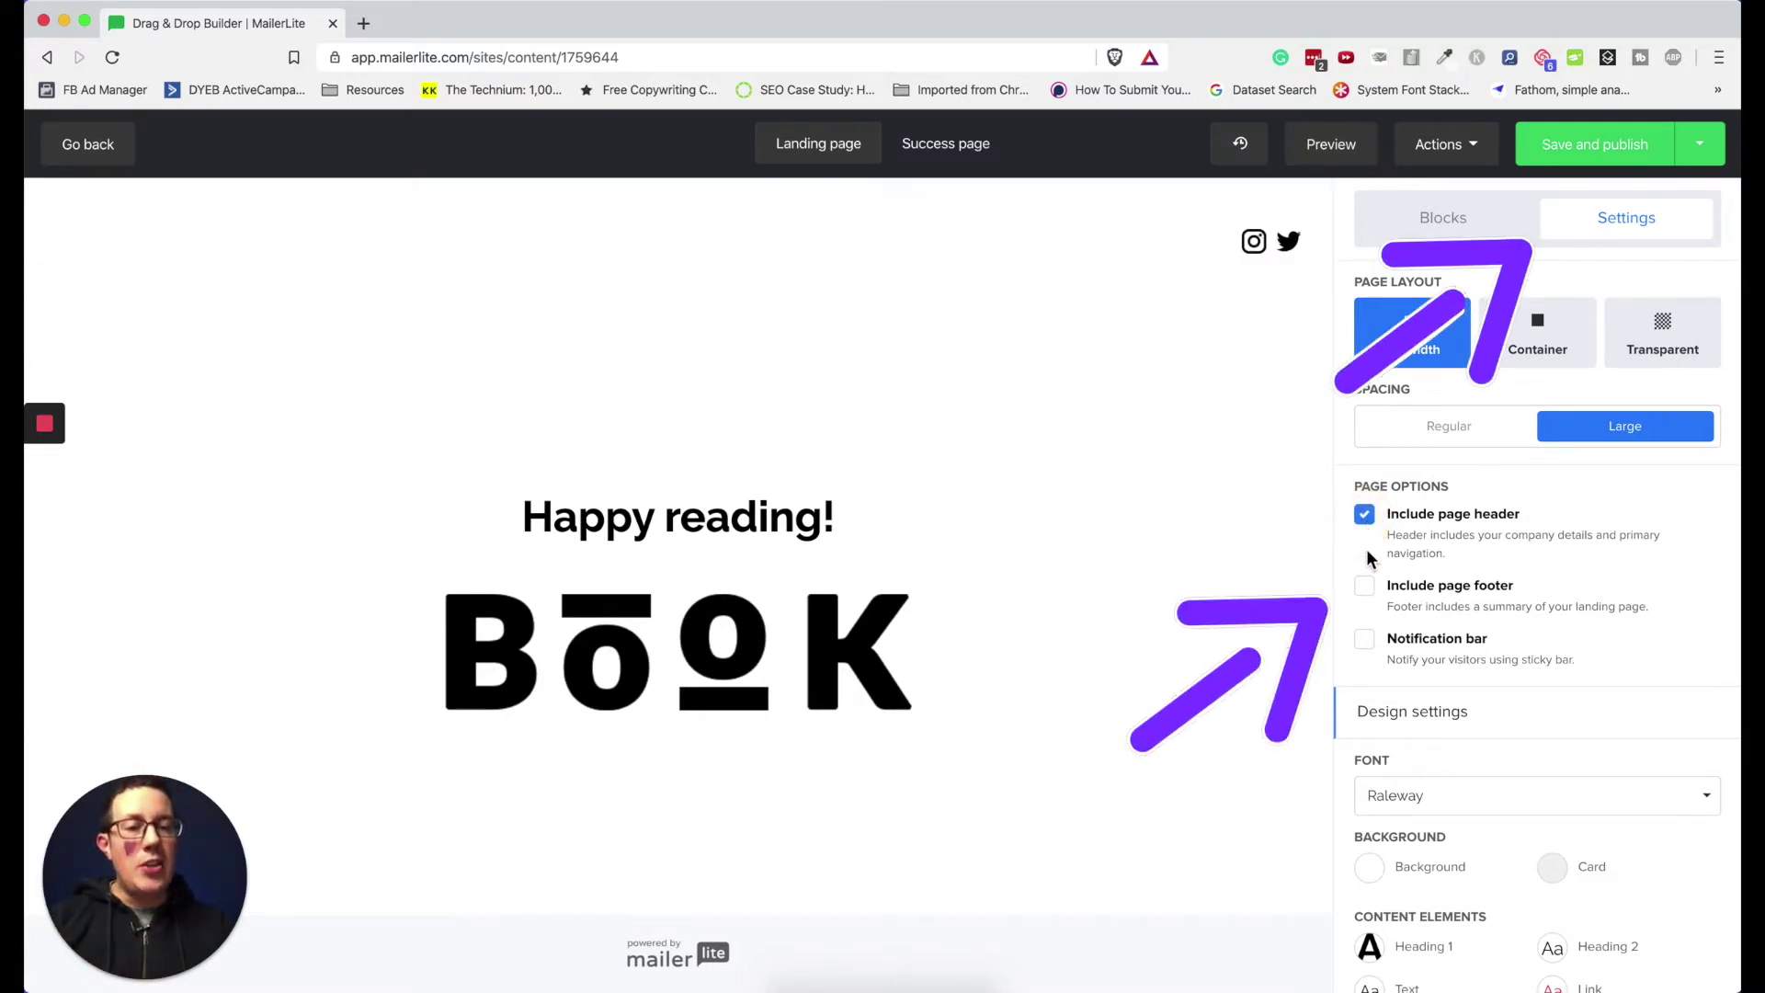
{"action": "left_click", "coordinate": [1364, 589]}
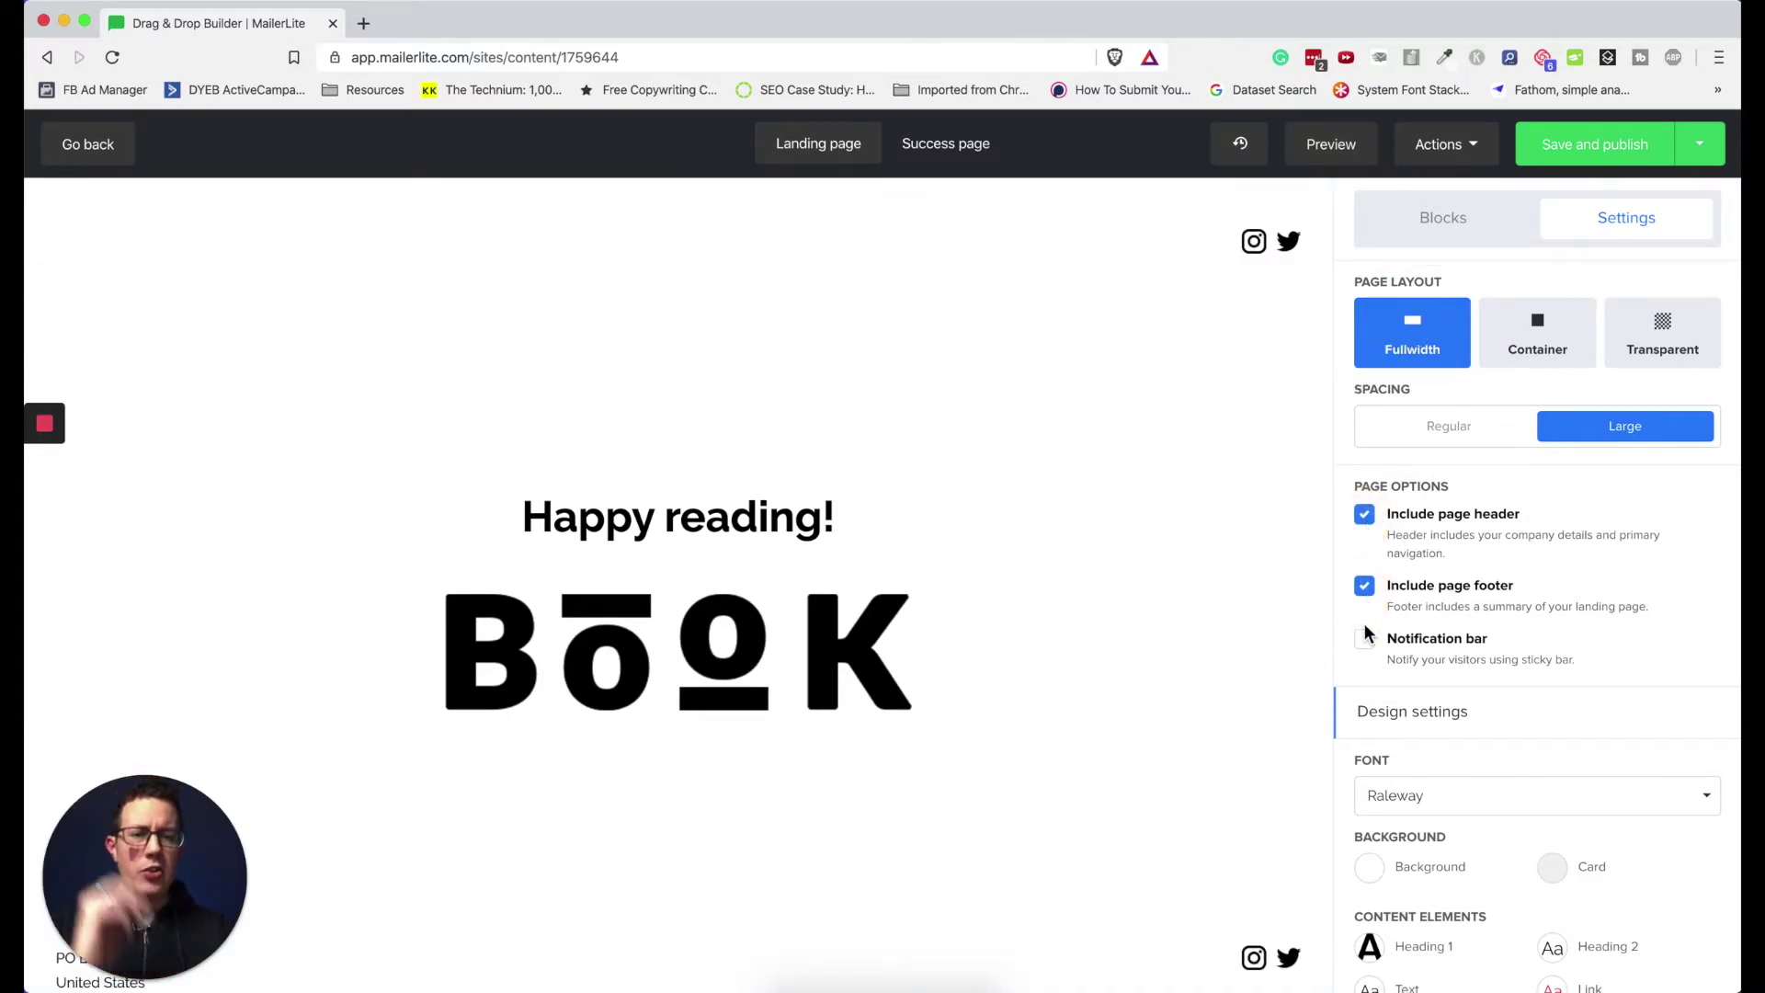
{"action": "left_click", "coordinate": [1365, 648]}
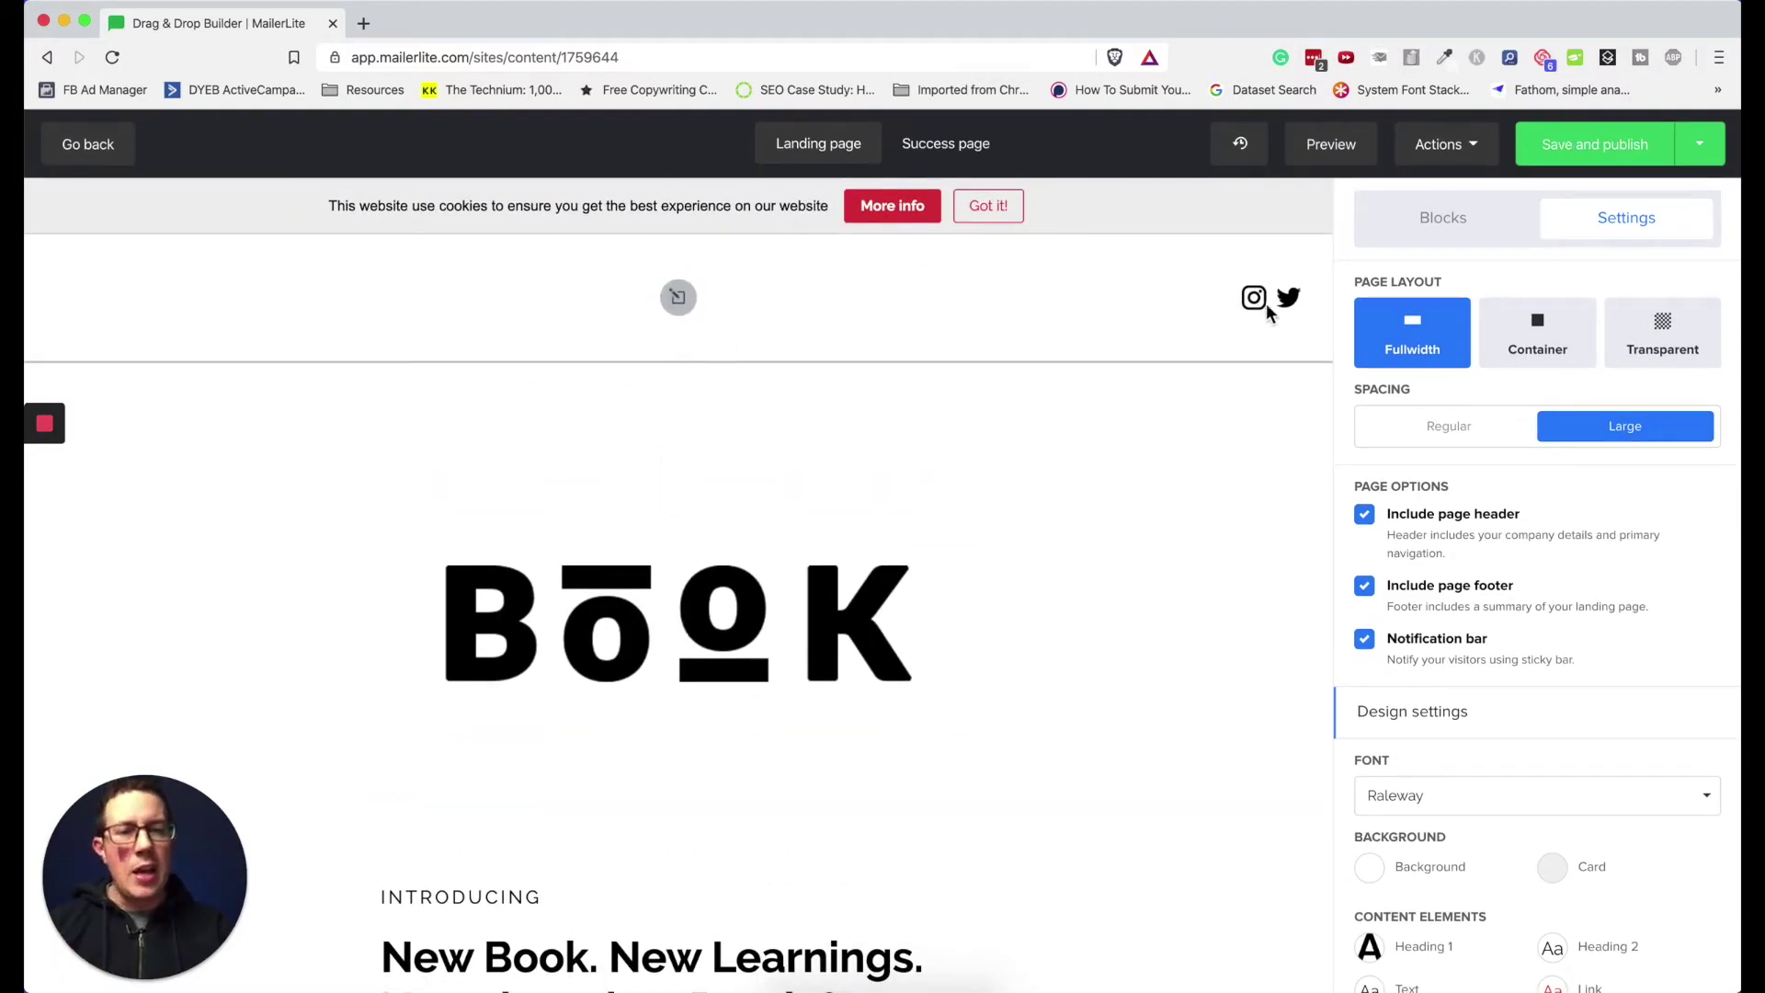
{"action": "left_click", "coordinate": [975, 318]}
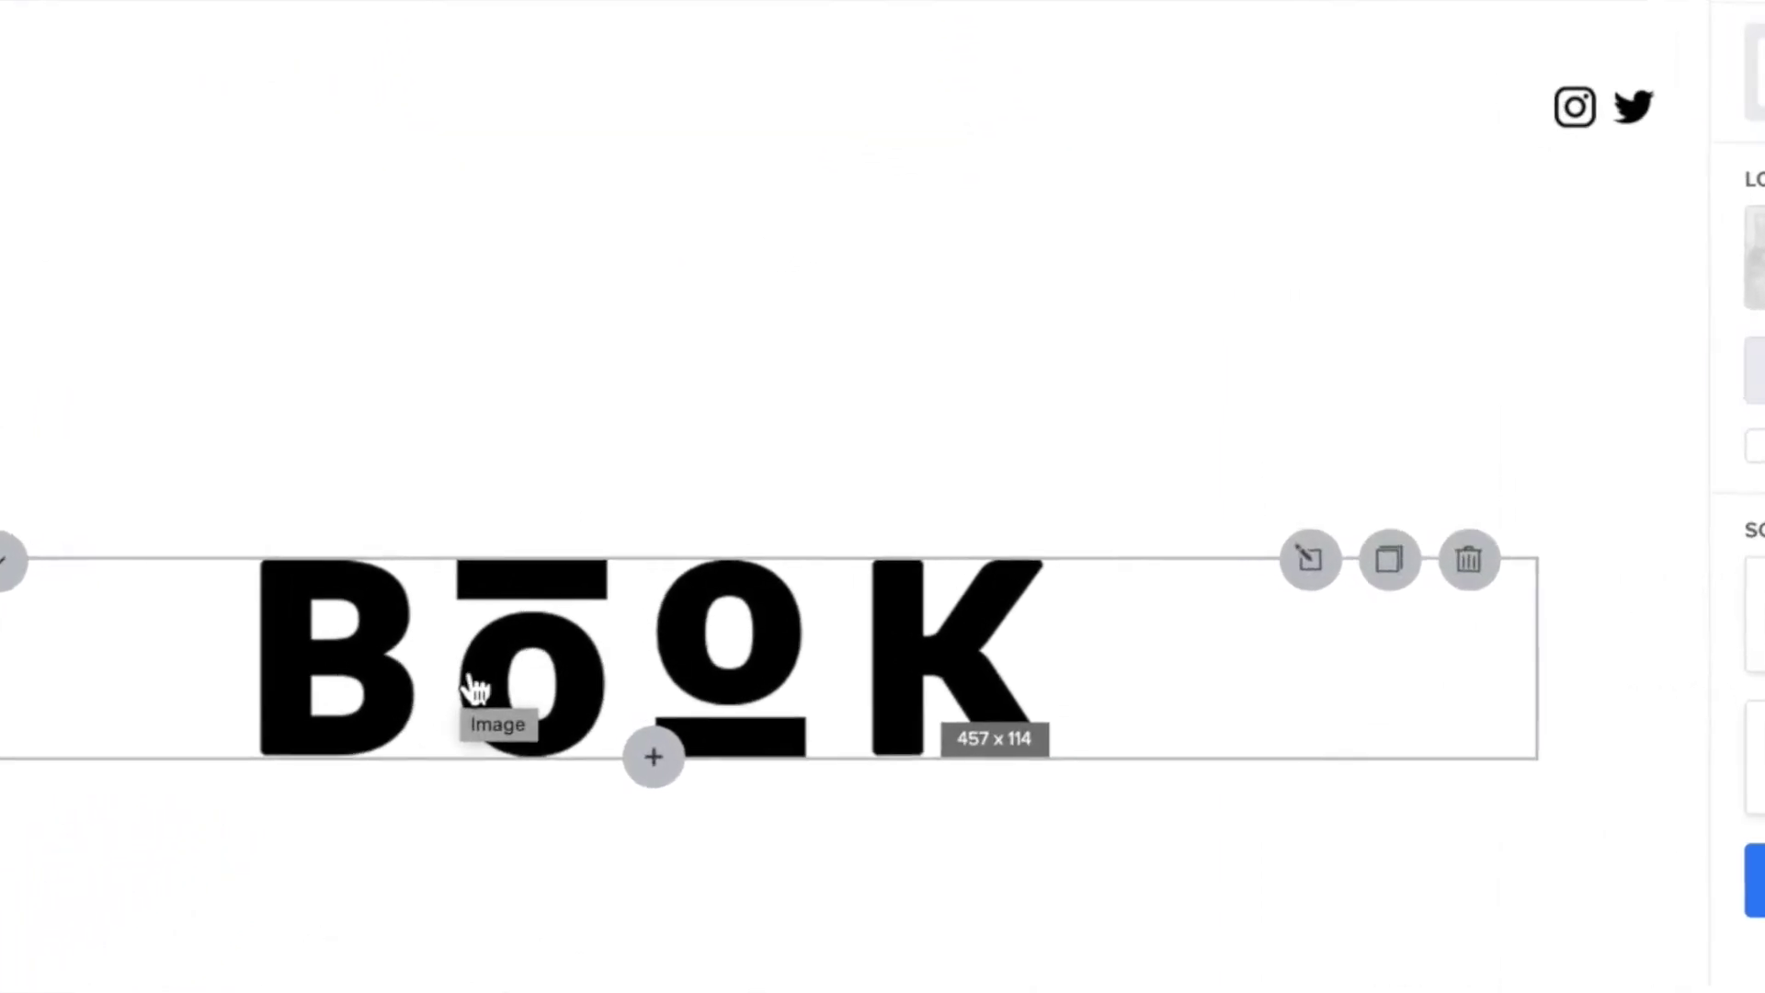
Step: Add a 1 content column block directly below the "New Book. New Learnings." signup block
{"action": "scroll", "coordinate": [475, 687], "scroll_direction": "down", "scroll_amount": 5}
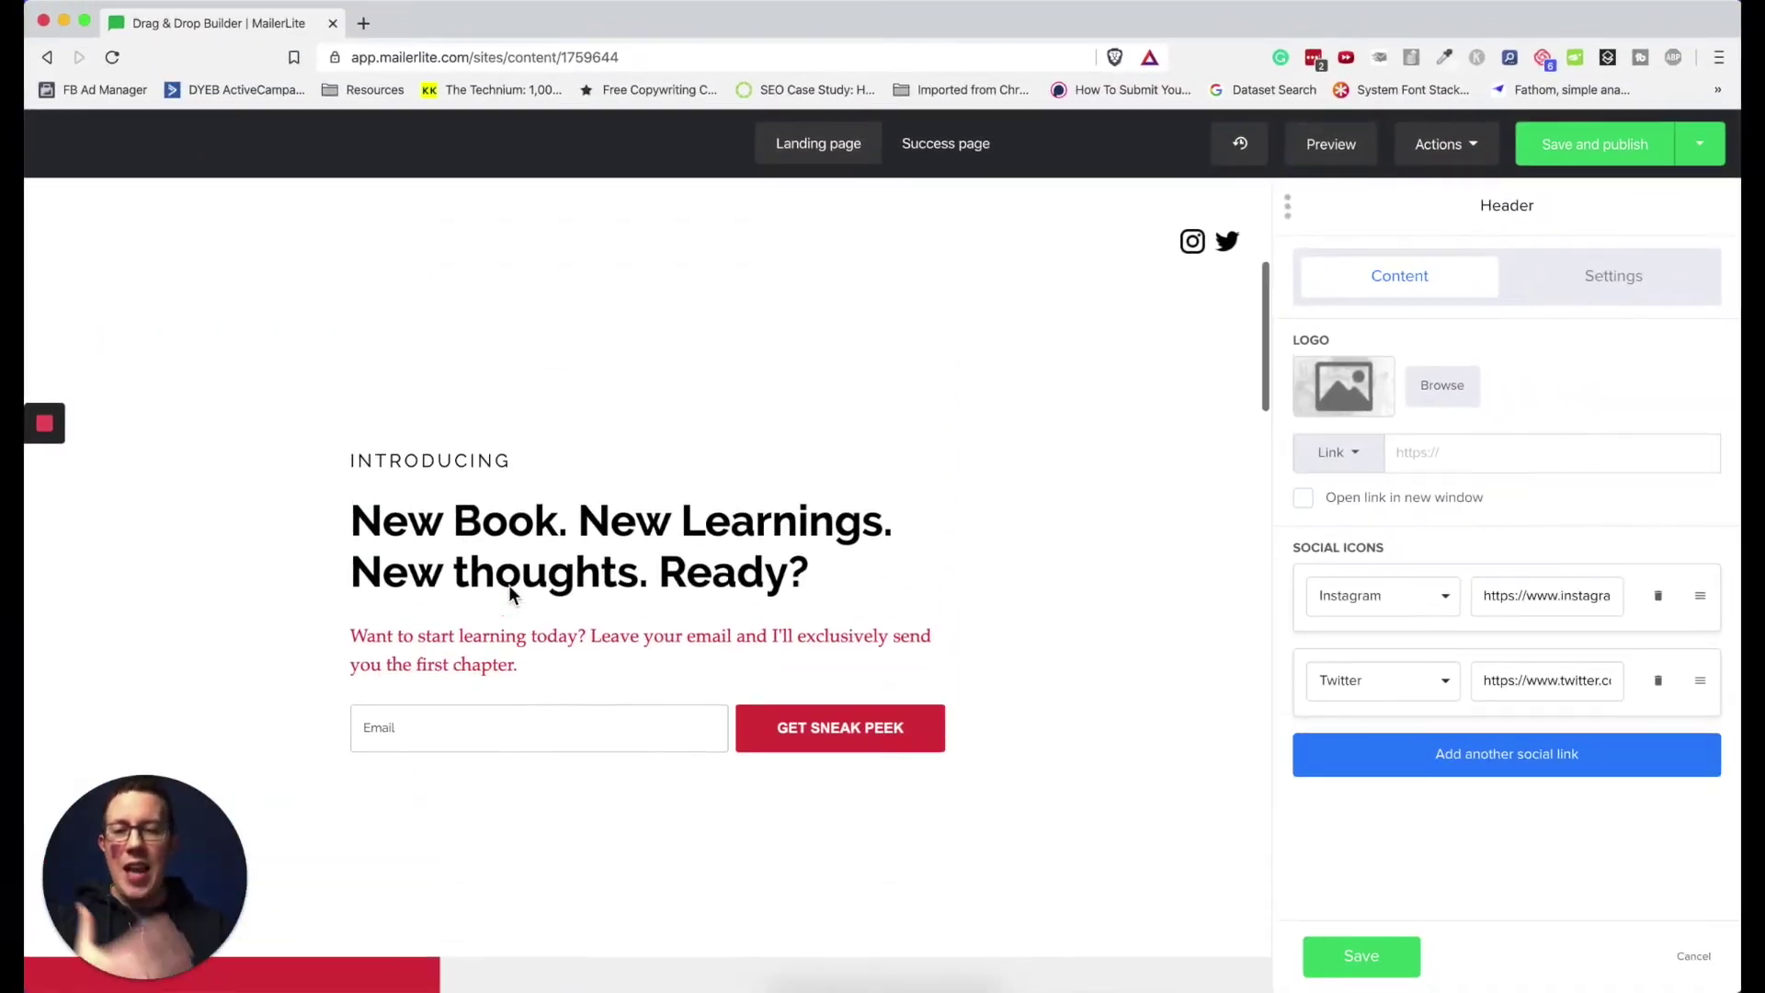
{"action": "scroll", "coordinate": [509, 585], "scroll_direction": "up", "scroll_amount": 1}
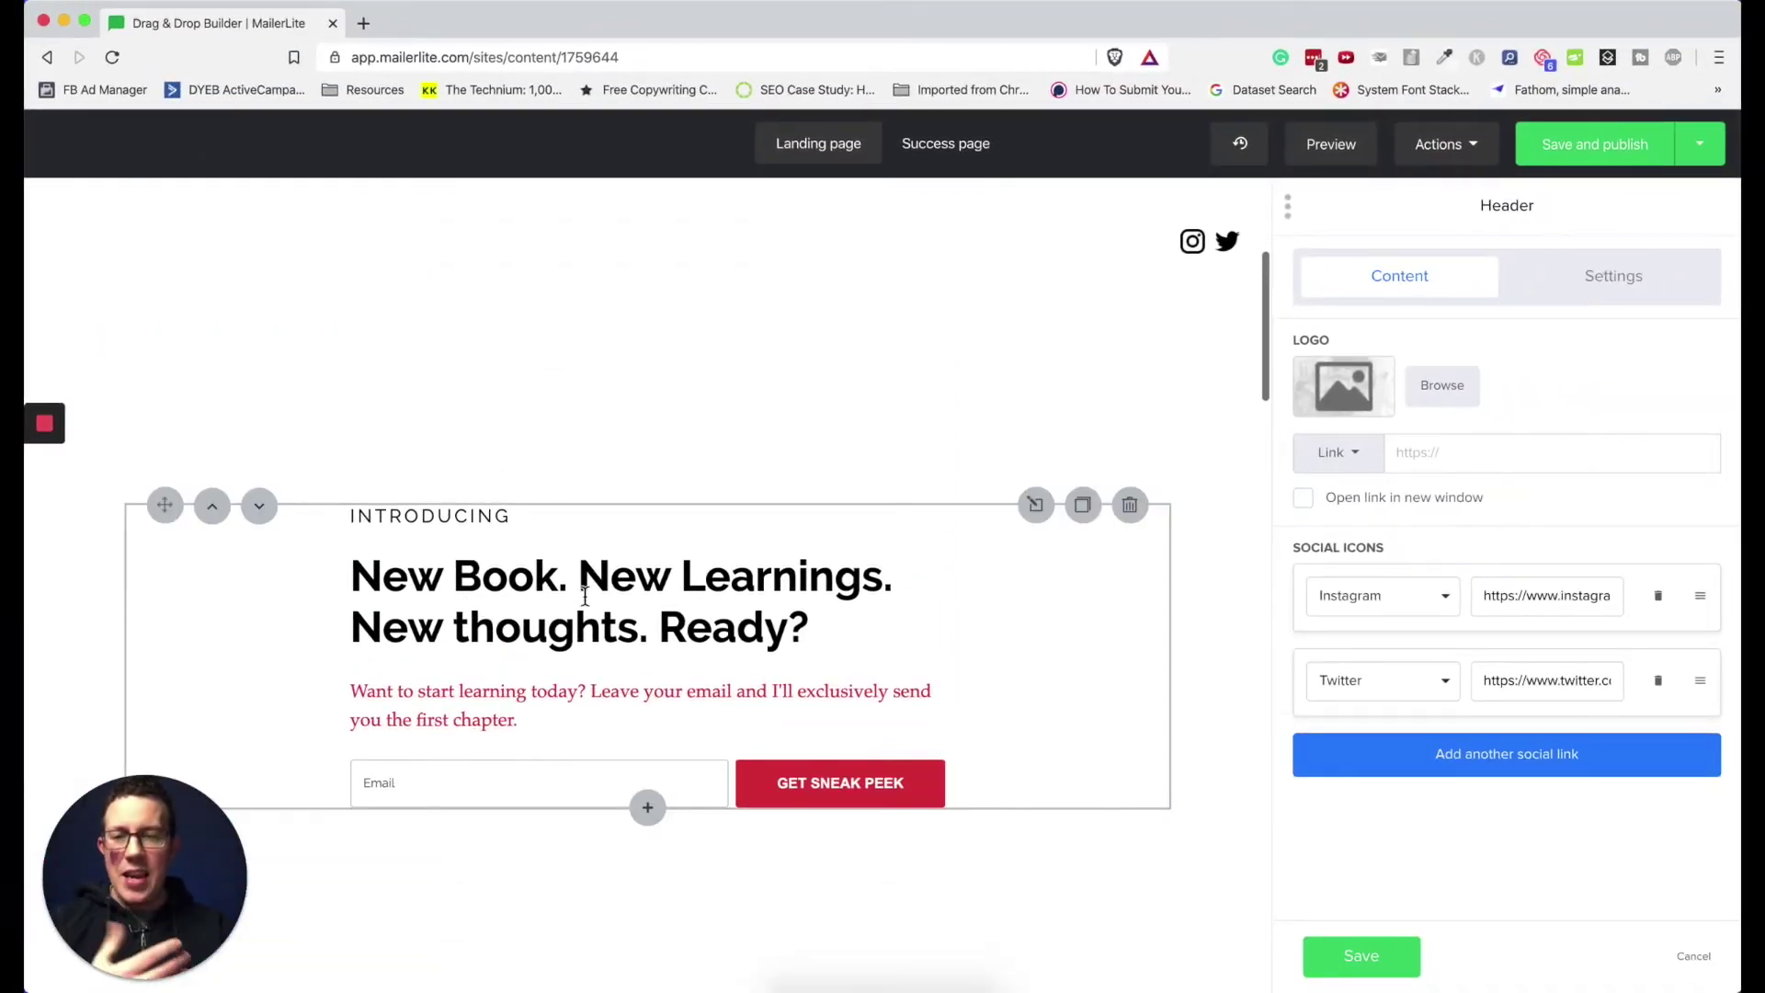
{"action": "left_click", "coordinate": [648, 807]}
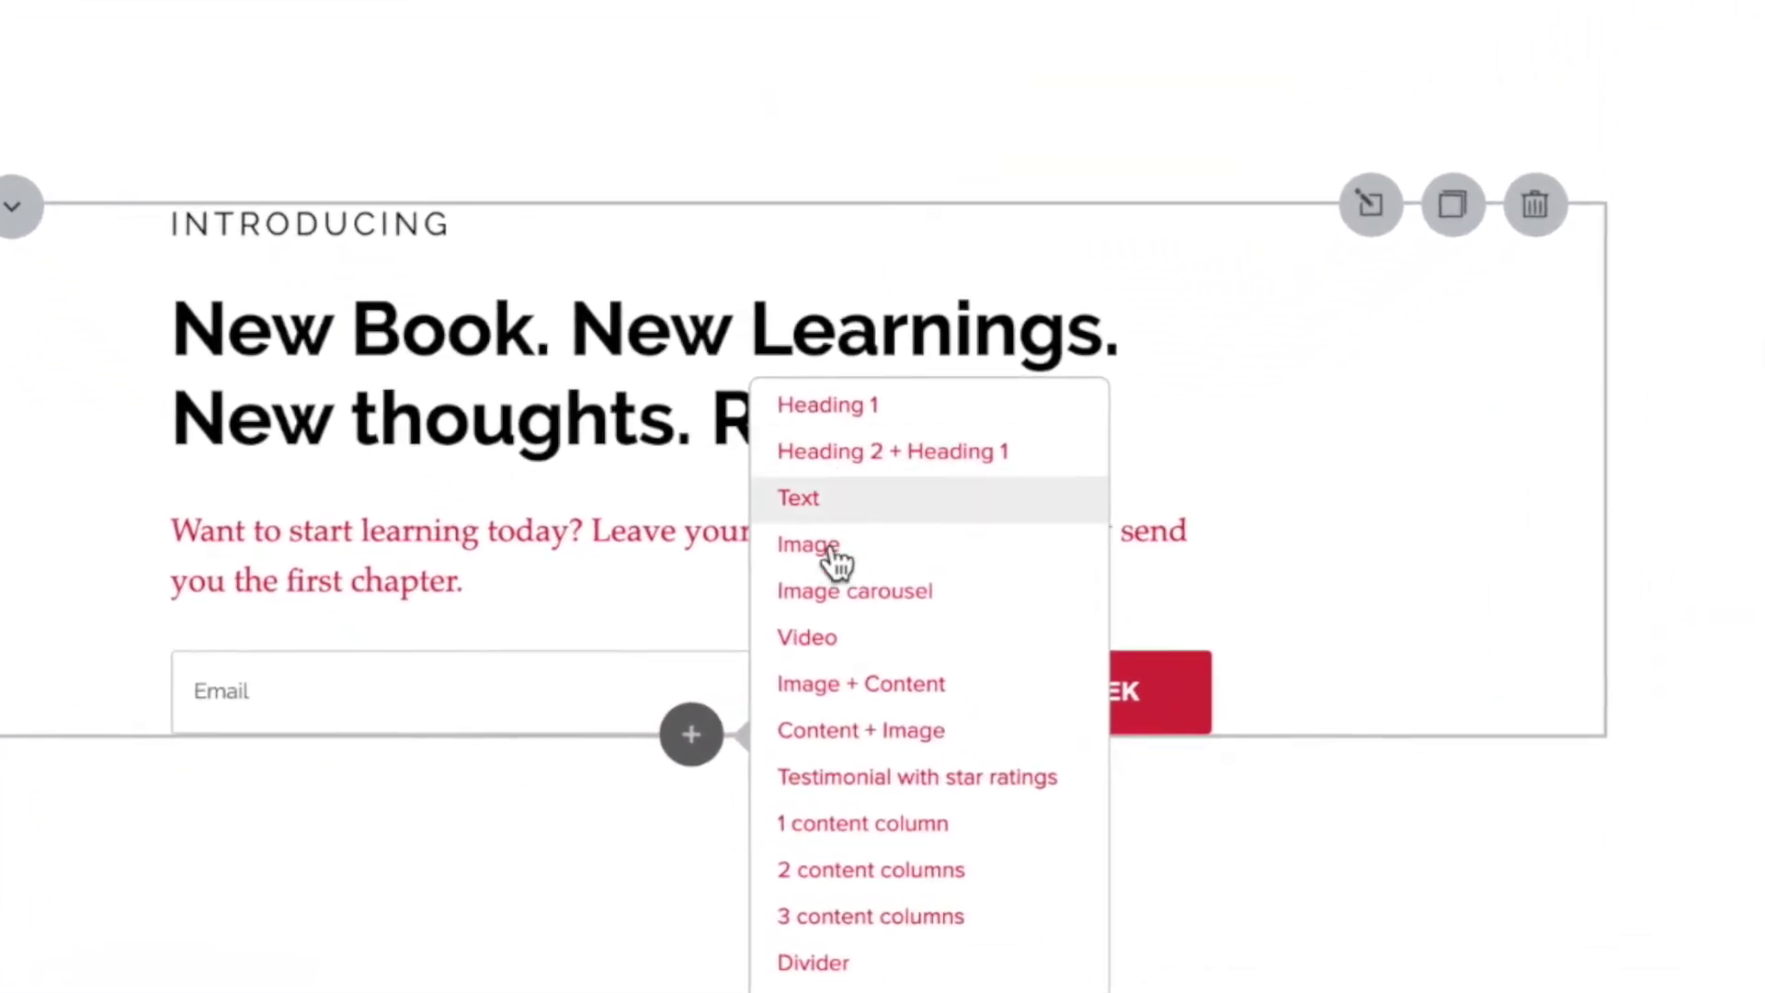
{"action": "left_click", "coordinate": [864, 818]}
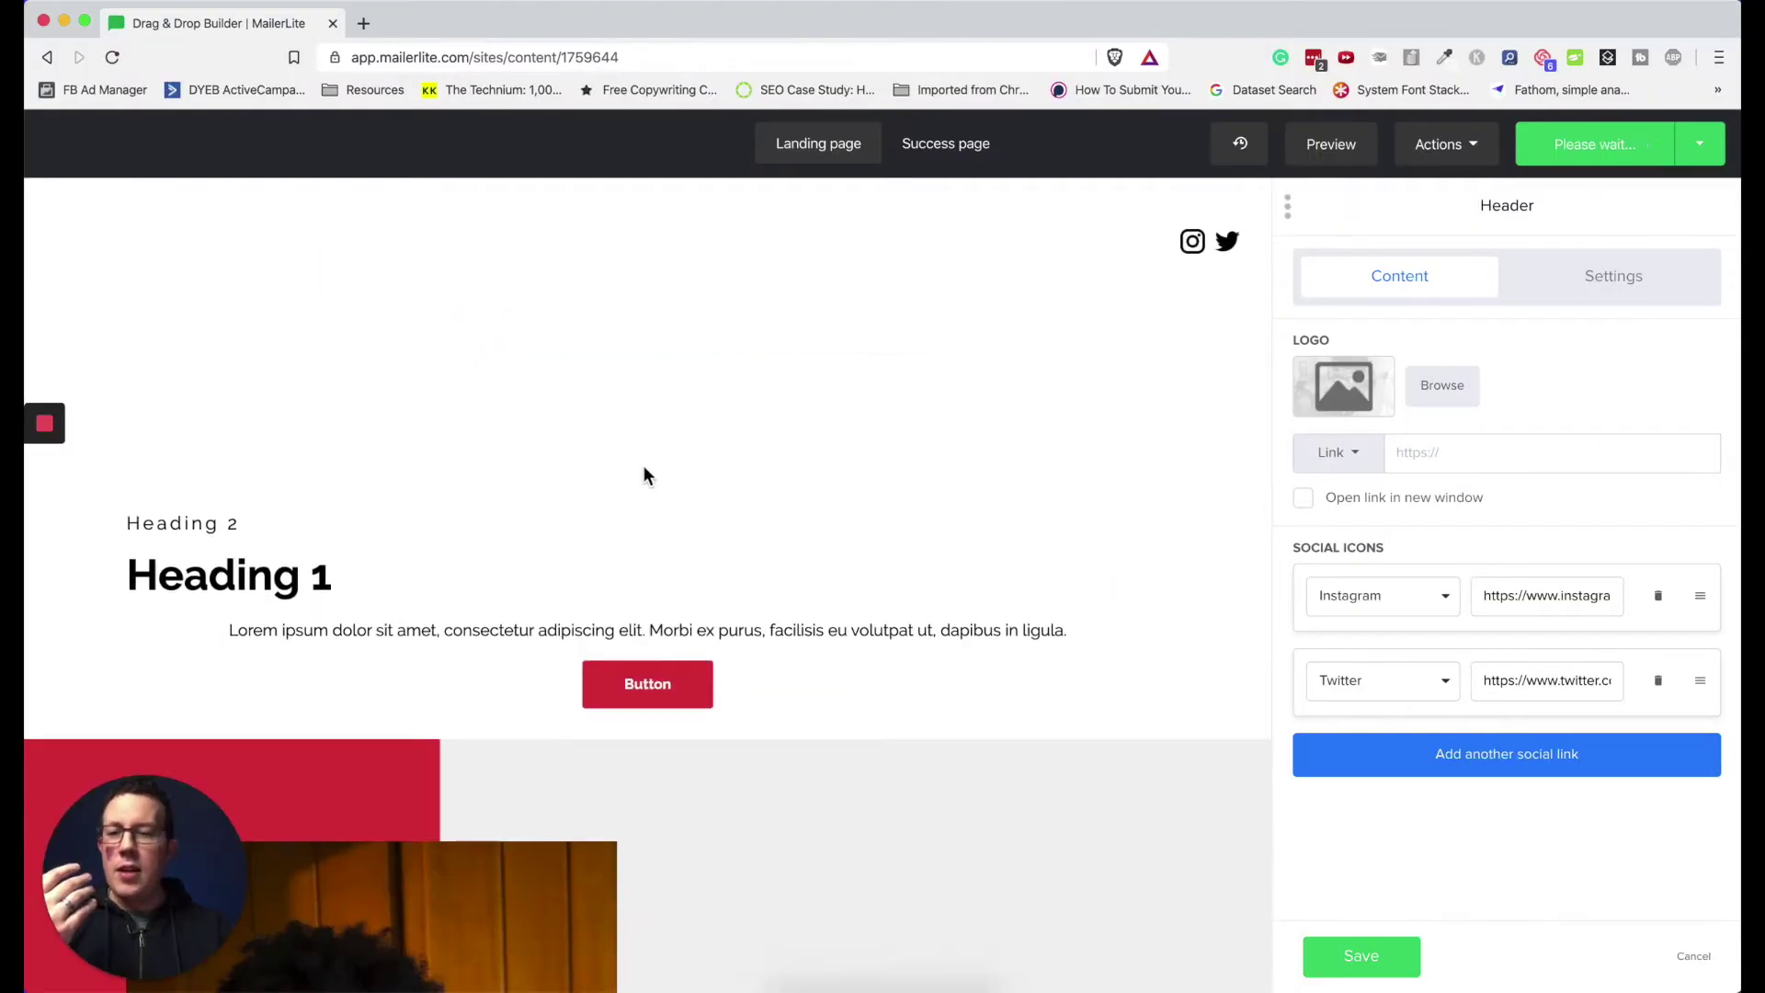
{"action": "scroll", "coordinate": [527, 731], "scroll_direction": "down", "scroll_amount": 3}
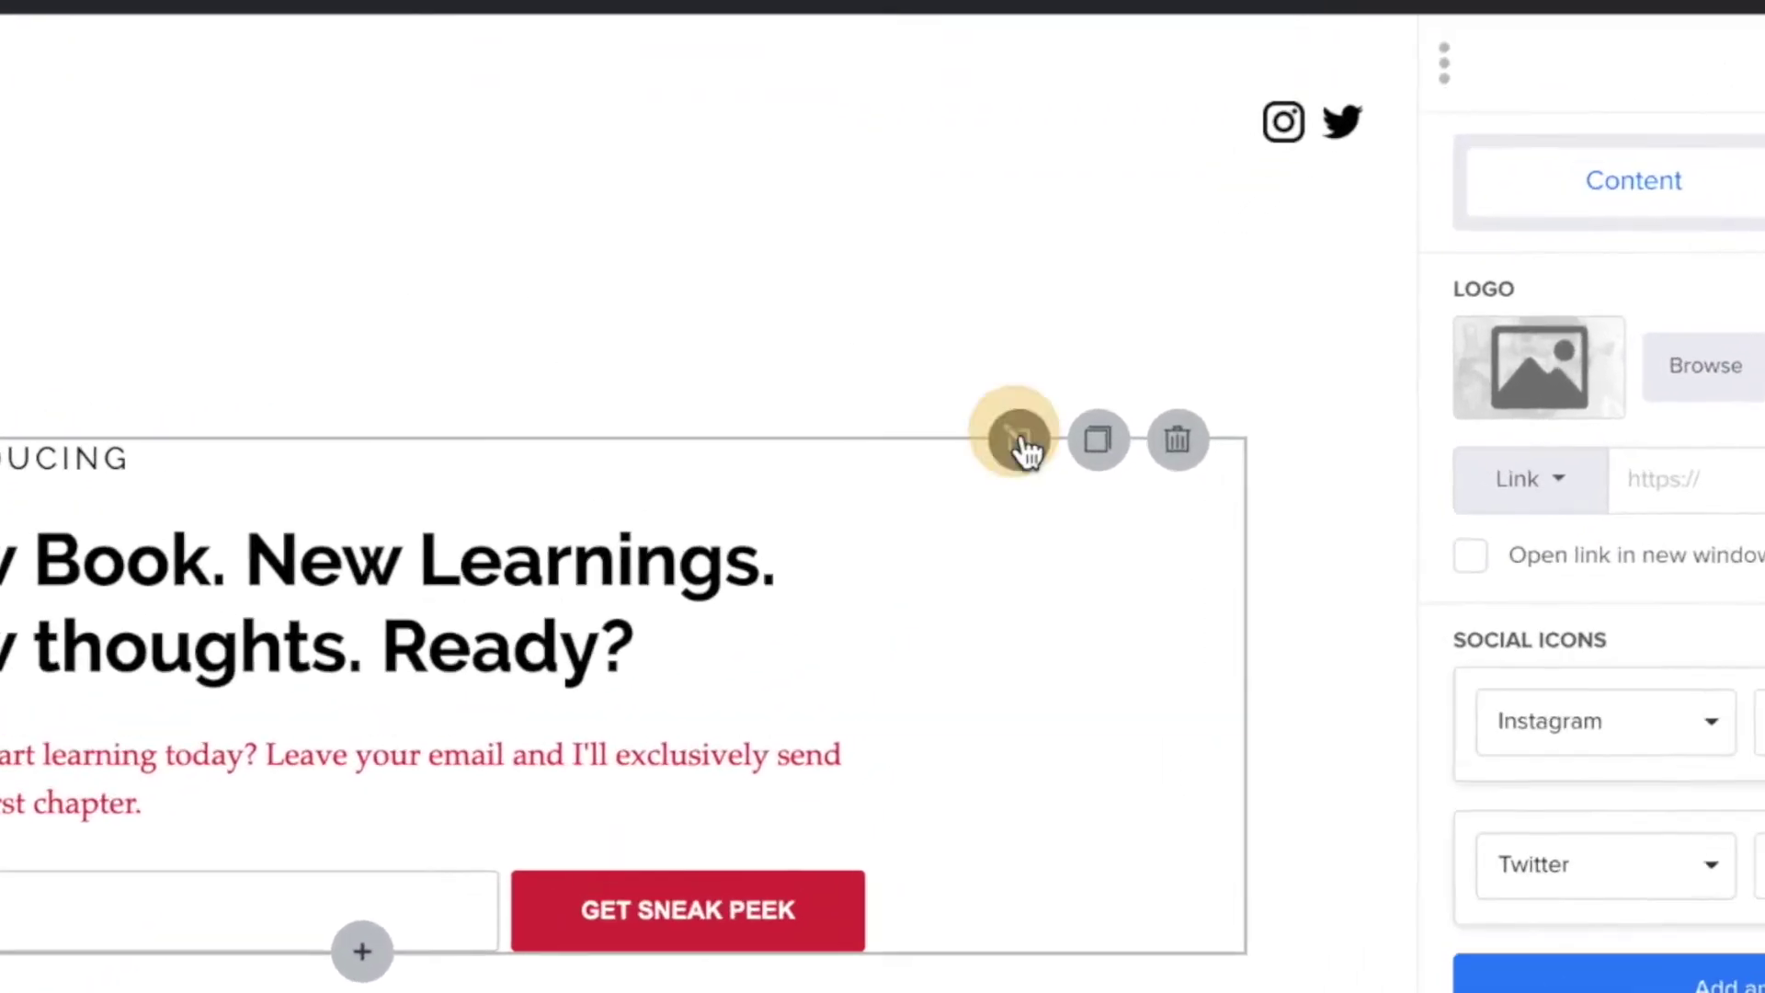
Step: Open the "New Book. New Learnings." signup block and the Author image block to look over their editable content
{"action": "left_click", "coordinate": [1018, 442]}
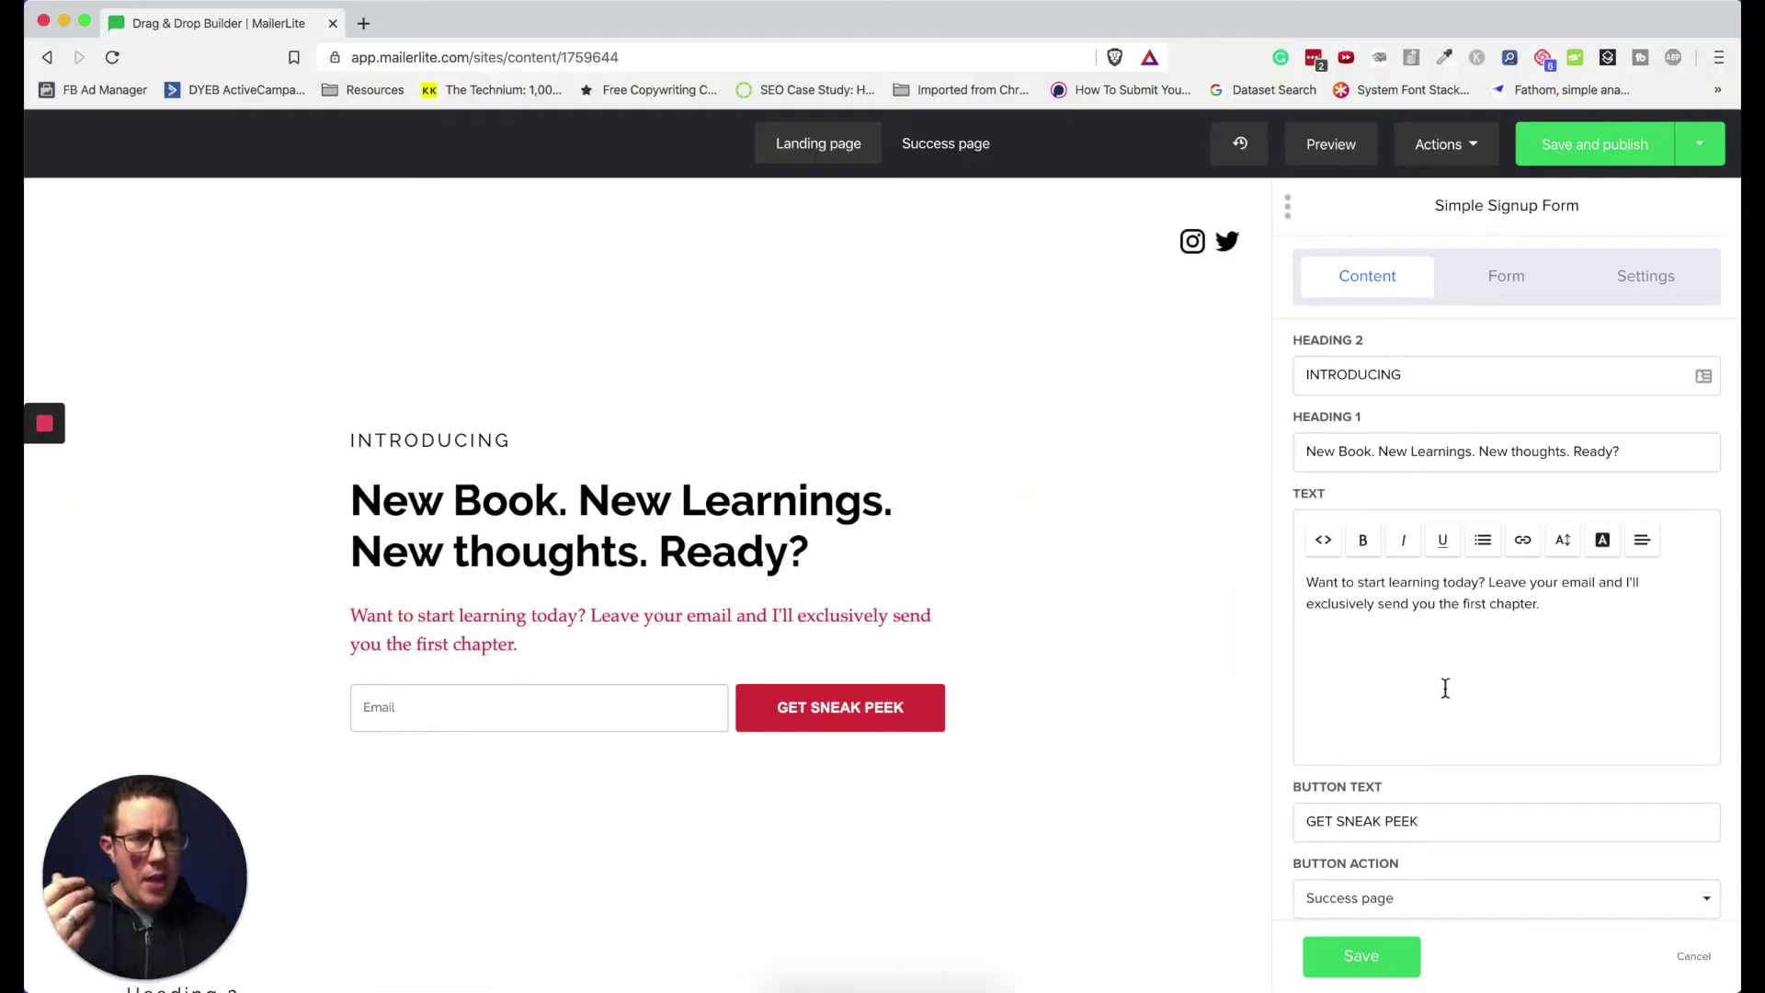
{"action": "scroll", "coordinate": [748, 818], "scroll_direction": "down", "scroll_amount": 5}
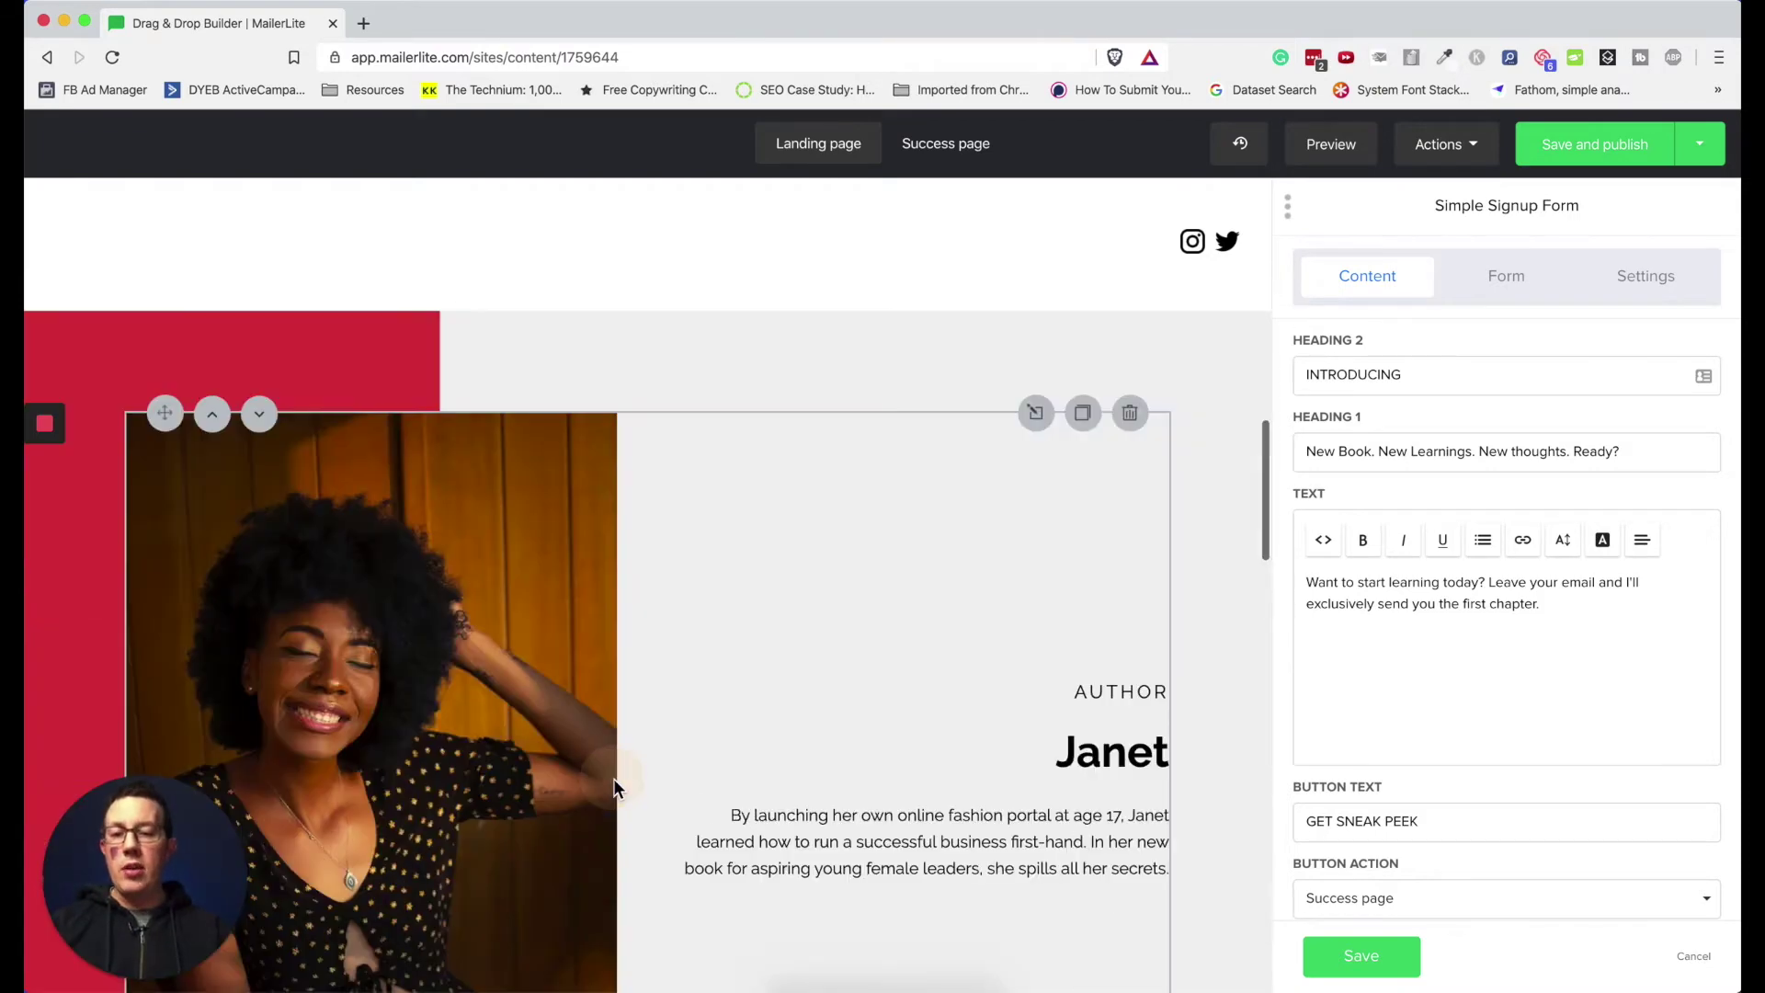
{"action": "left_click", "coordinate": [614, 777]}
{"action": "scroll", "coordinate": [741, 768], "scroll_direction": "up", "scroll_amount": 10}
{"action": "scroll", "coordinate": [741, 768], "scroll_direction": "down", "scroll_amount": 3}
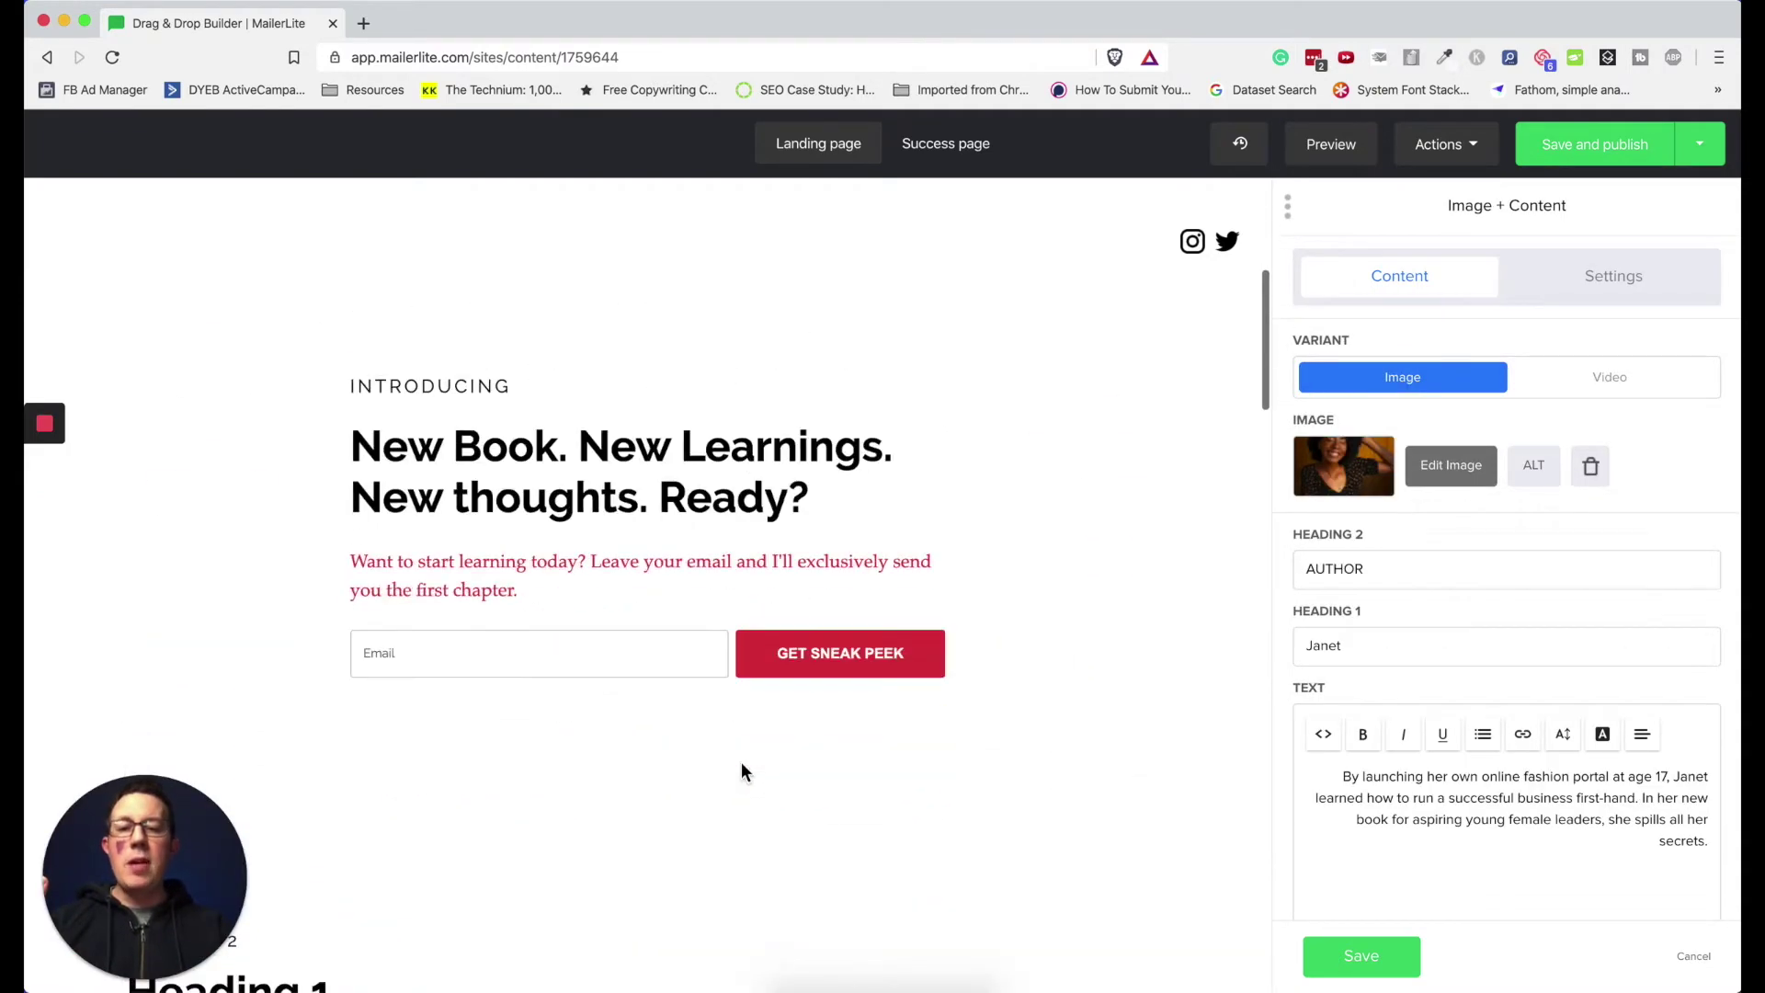
{"action": "left_click", "coordinate": [558, 484]}
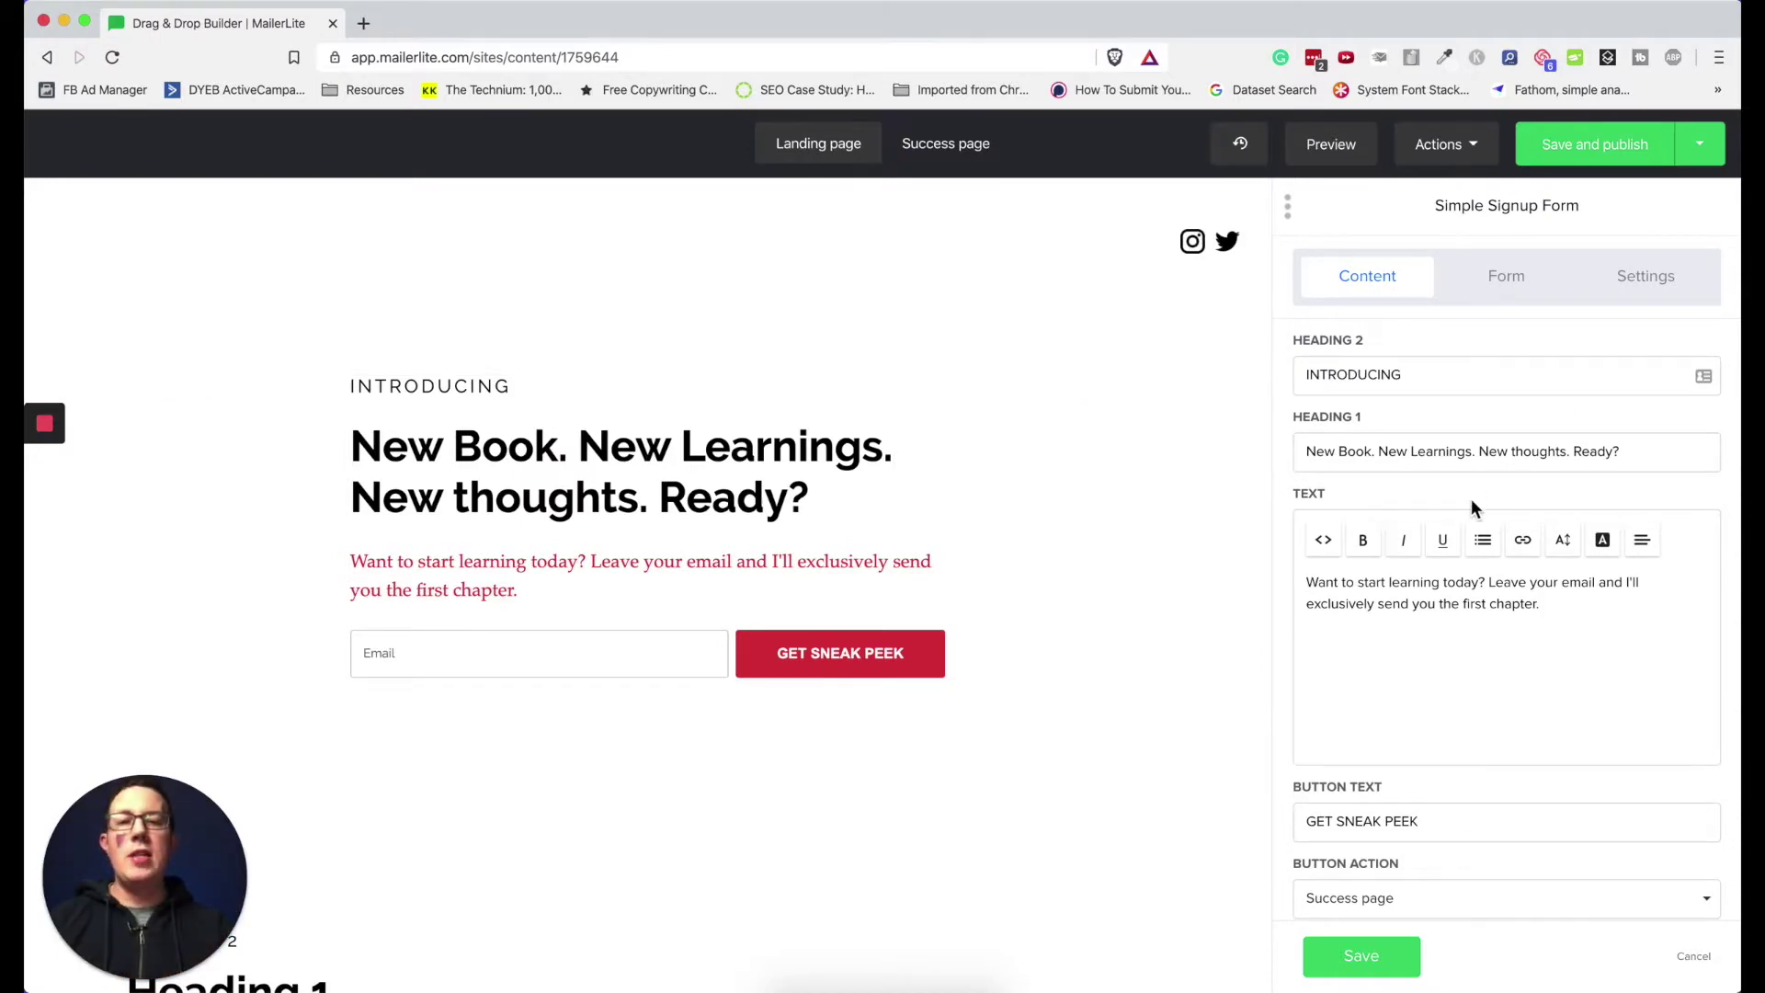
Step: Try to move the signup block to another place on the page and select the BOOK logo image
{"action": "mouse_move", "coordinate": [1132, 377]}
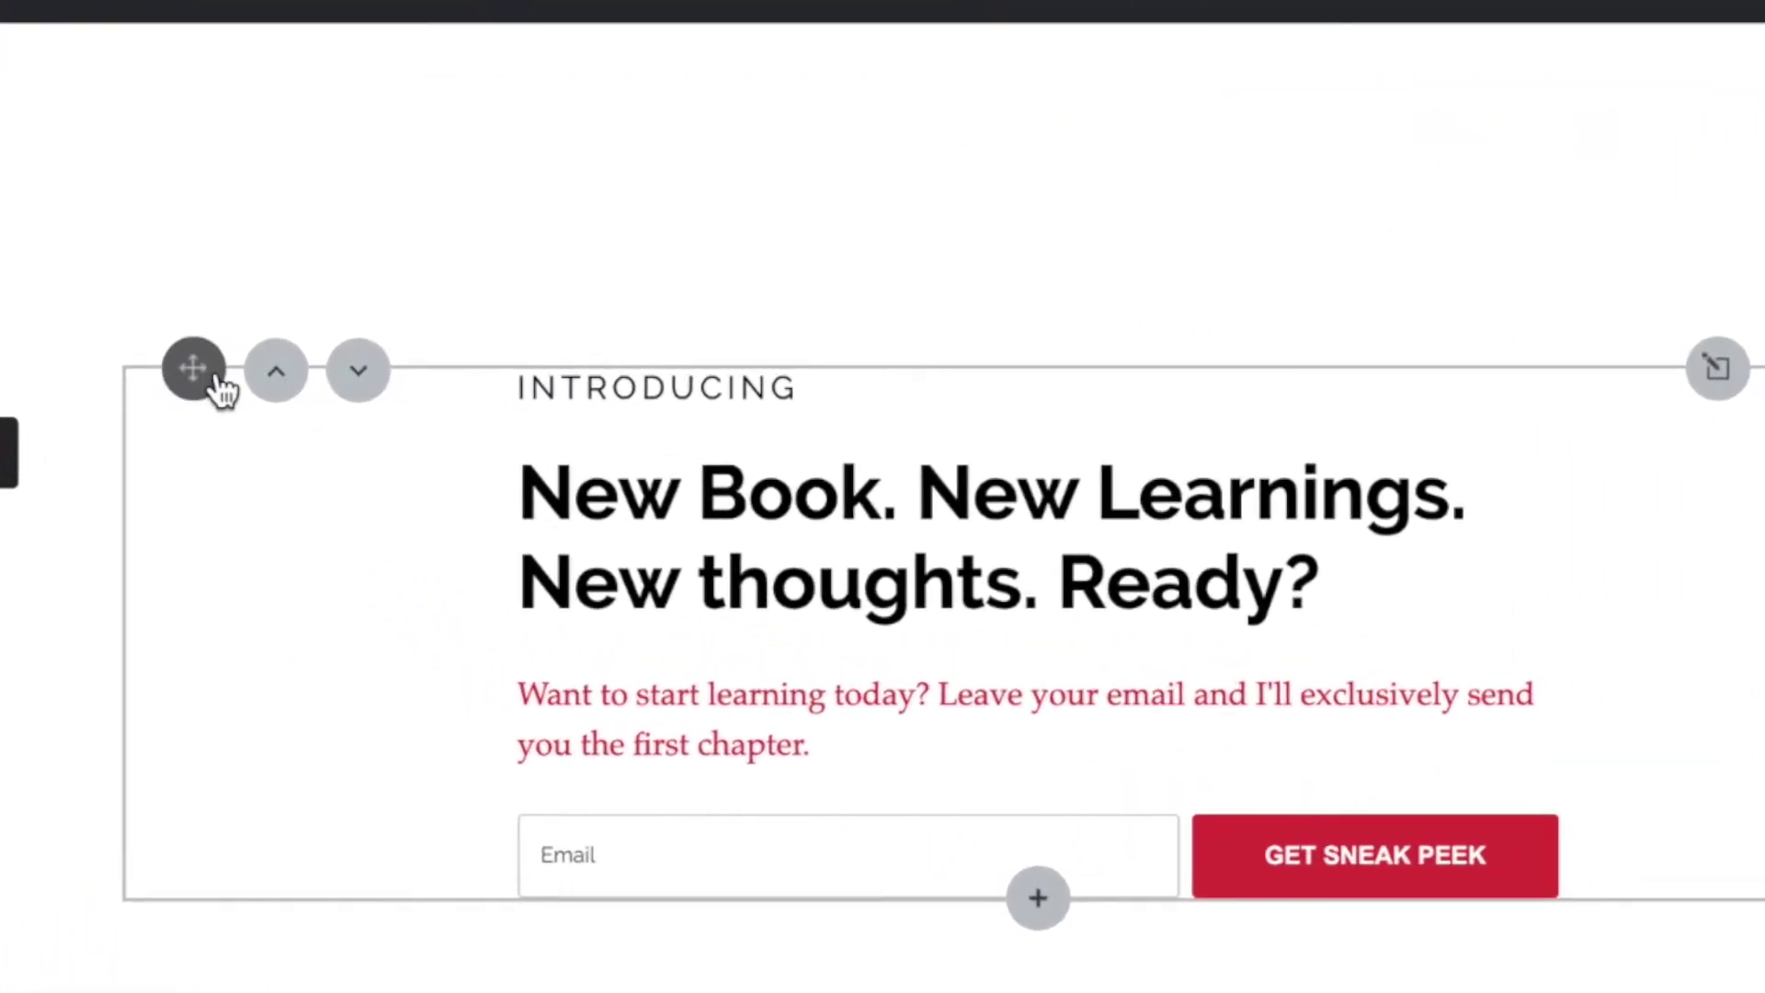
{"action": "left_click_drag", "start_coordinate": [218, 377], "coordinate": [193, 643]}
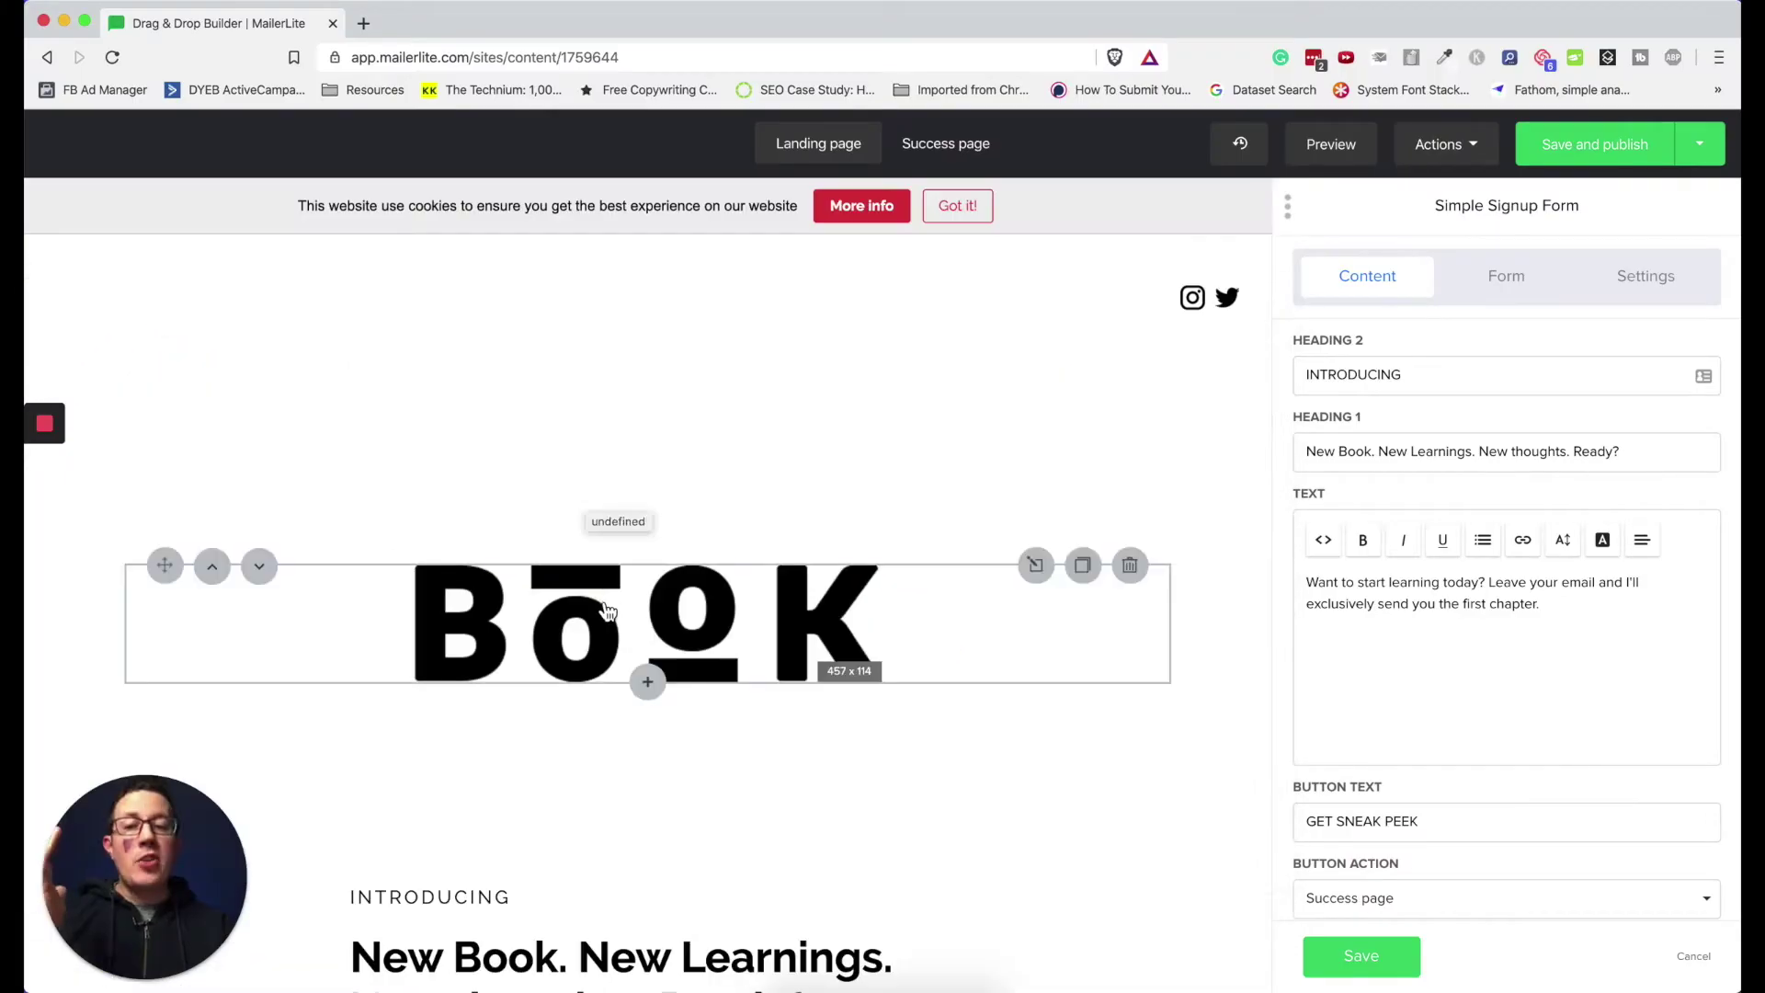
{"action": "left_click", "coordinate": [643, 625]}
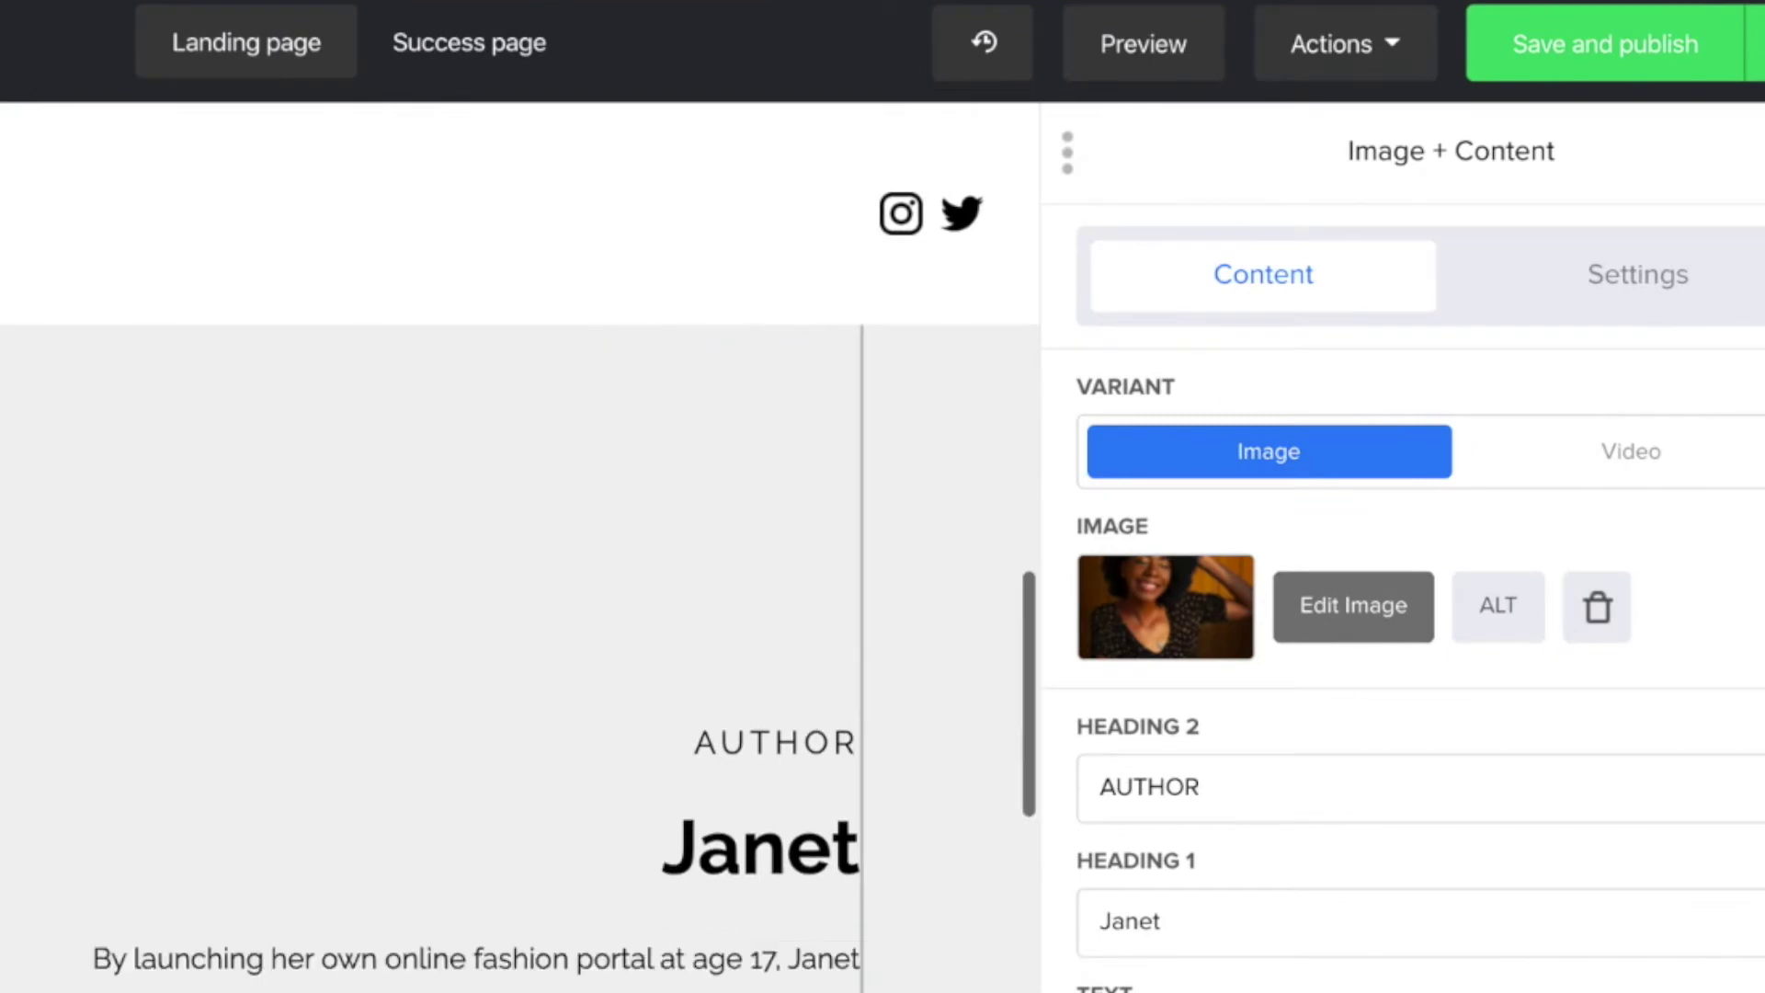
Step: Look over the Author block's layout and style settings, and view the success page's thank-you content
{"action": "left_click", "coordinate": [1654, 292]}
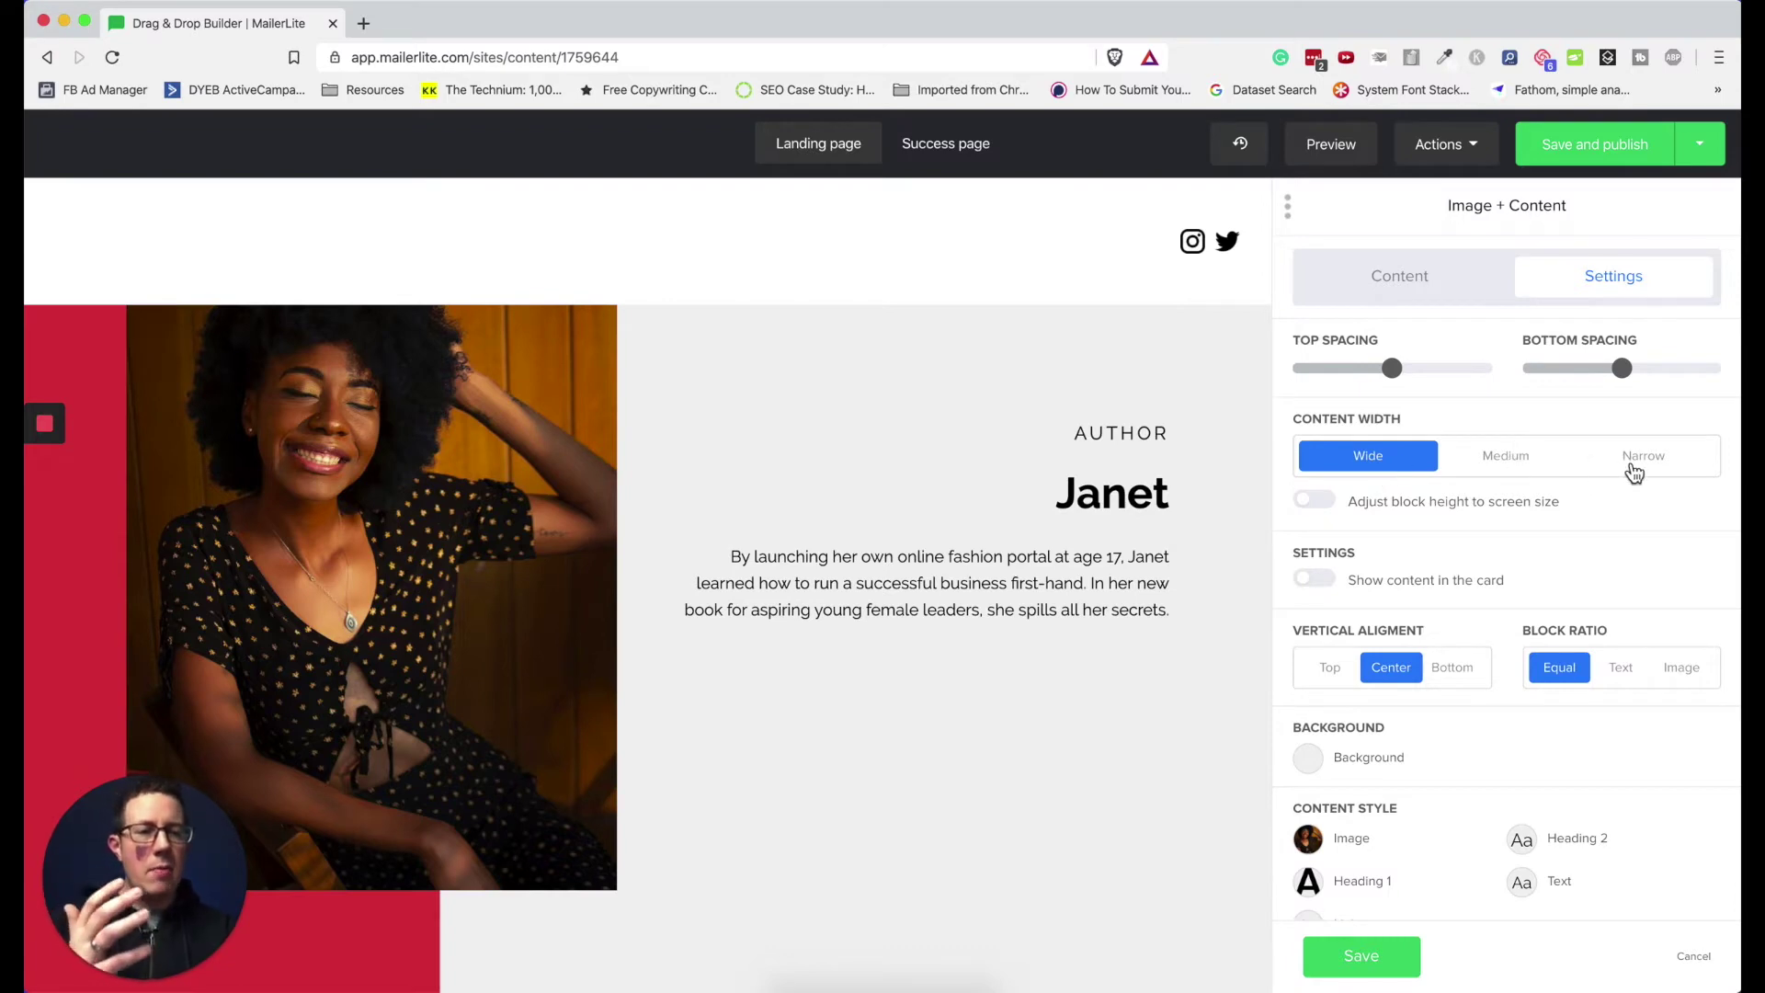
{"action": "left_click", "coordinate": [945, 144]}
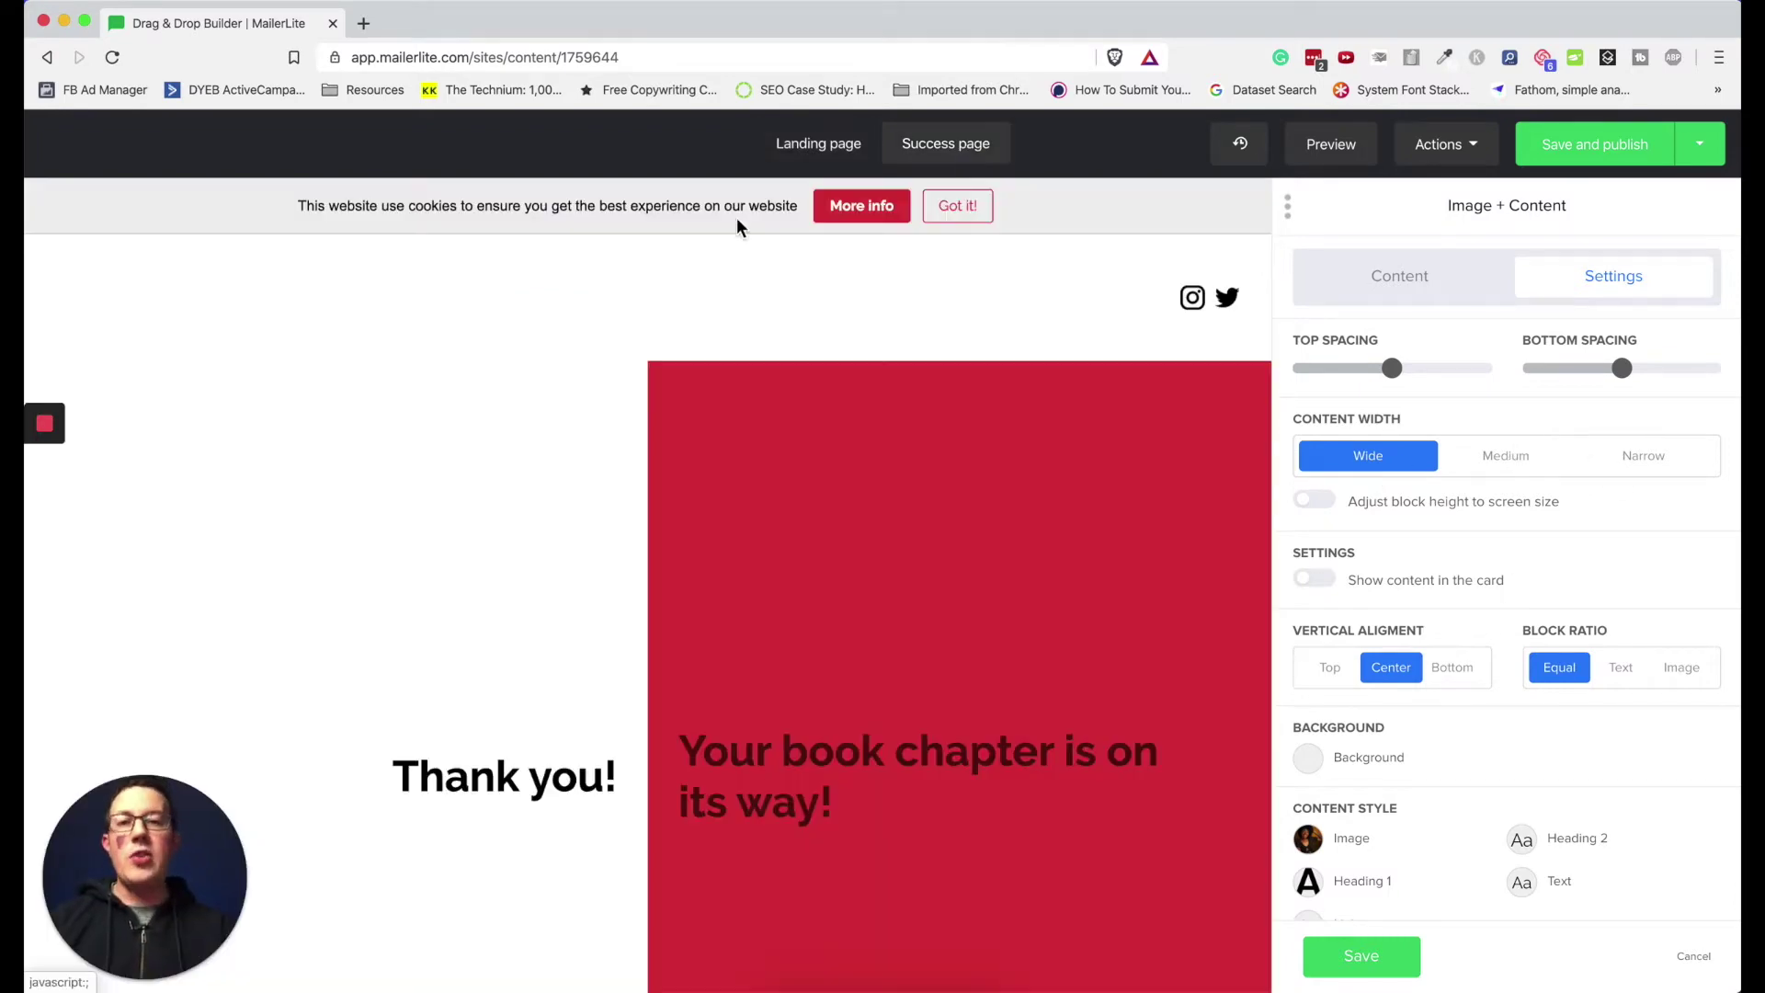
{"action": "scroll", "coordinate": [635, 350], "scroll_direction": "down", "scroll_amount": 1}
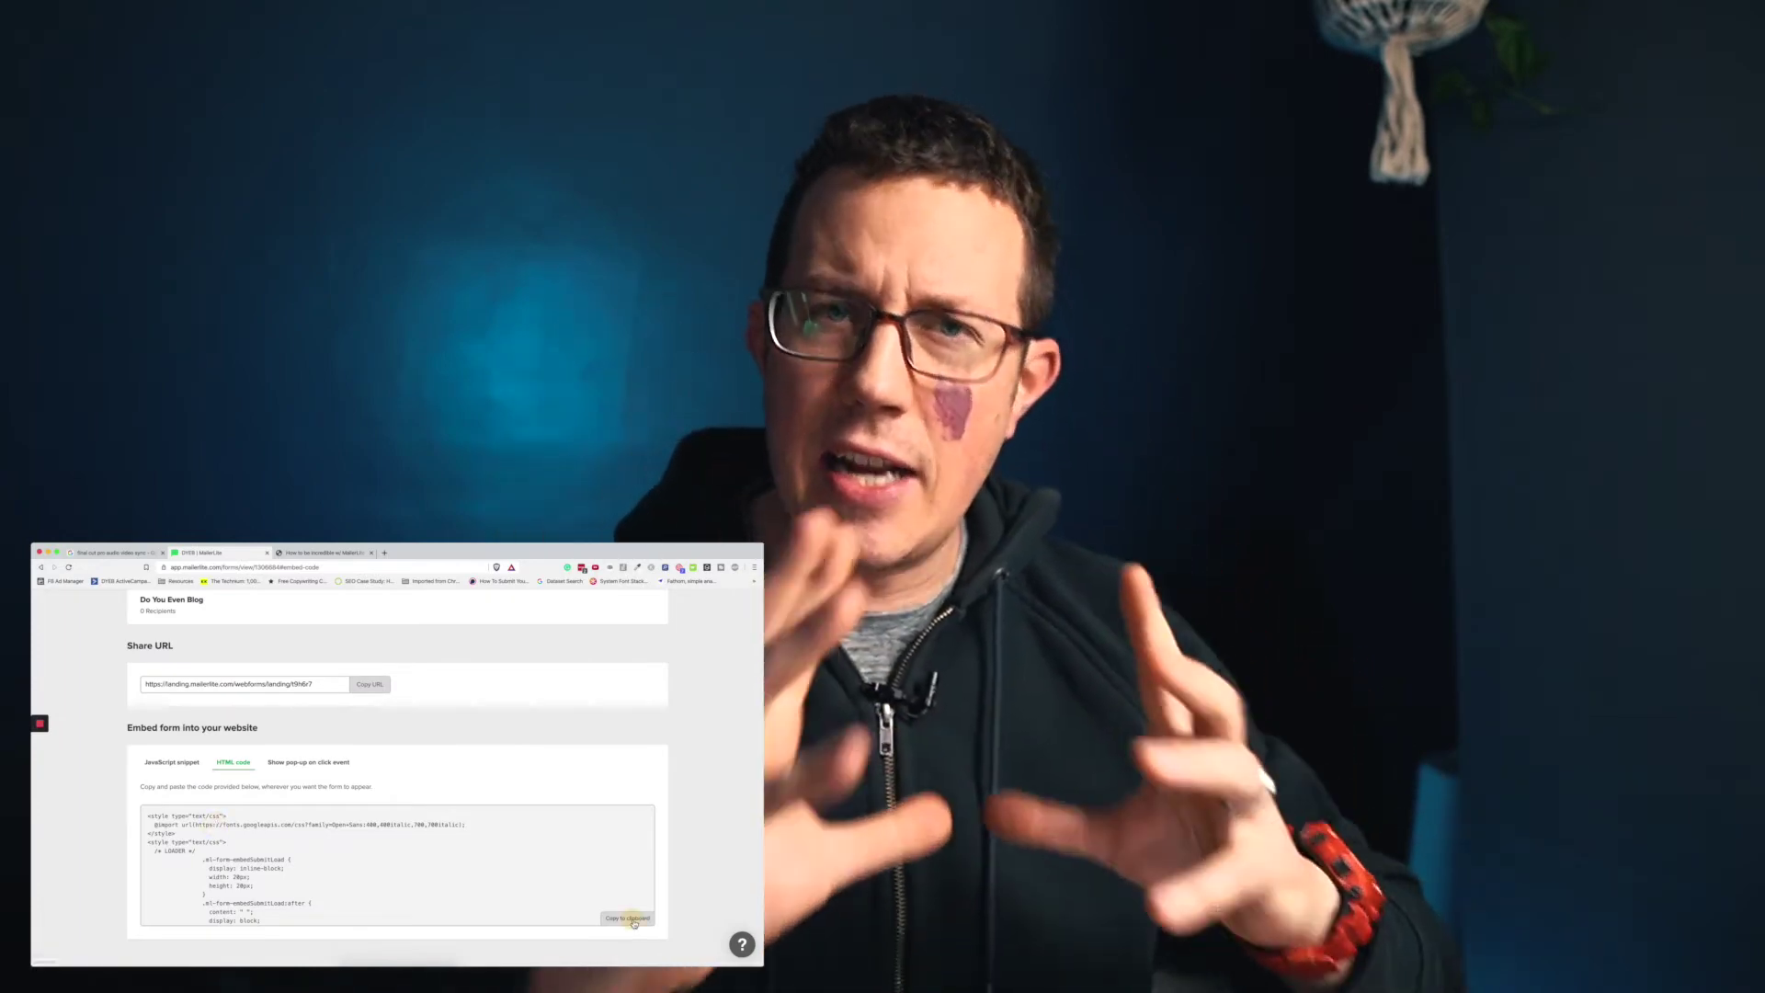
Step: Copy the form's HTML embed code and paste it into the WordPress post "How to be incredible w/ MailerLite forms!" below the first paragraph
{"action": "left_click", "coordinate": [628, 917]}
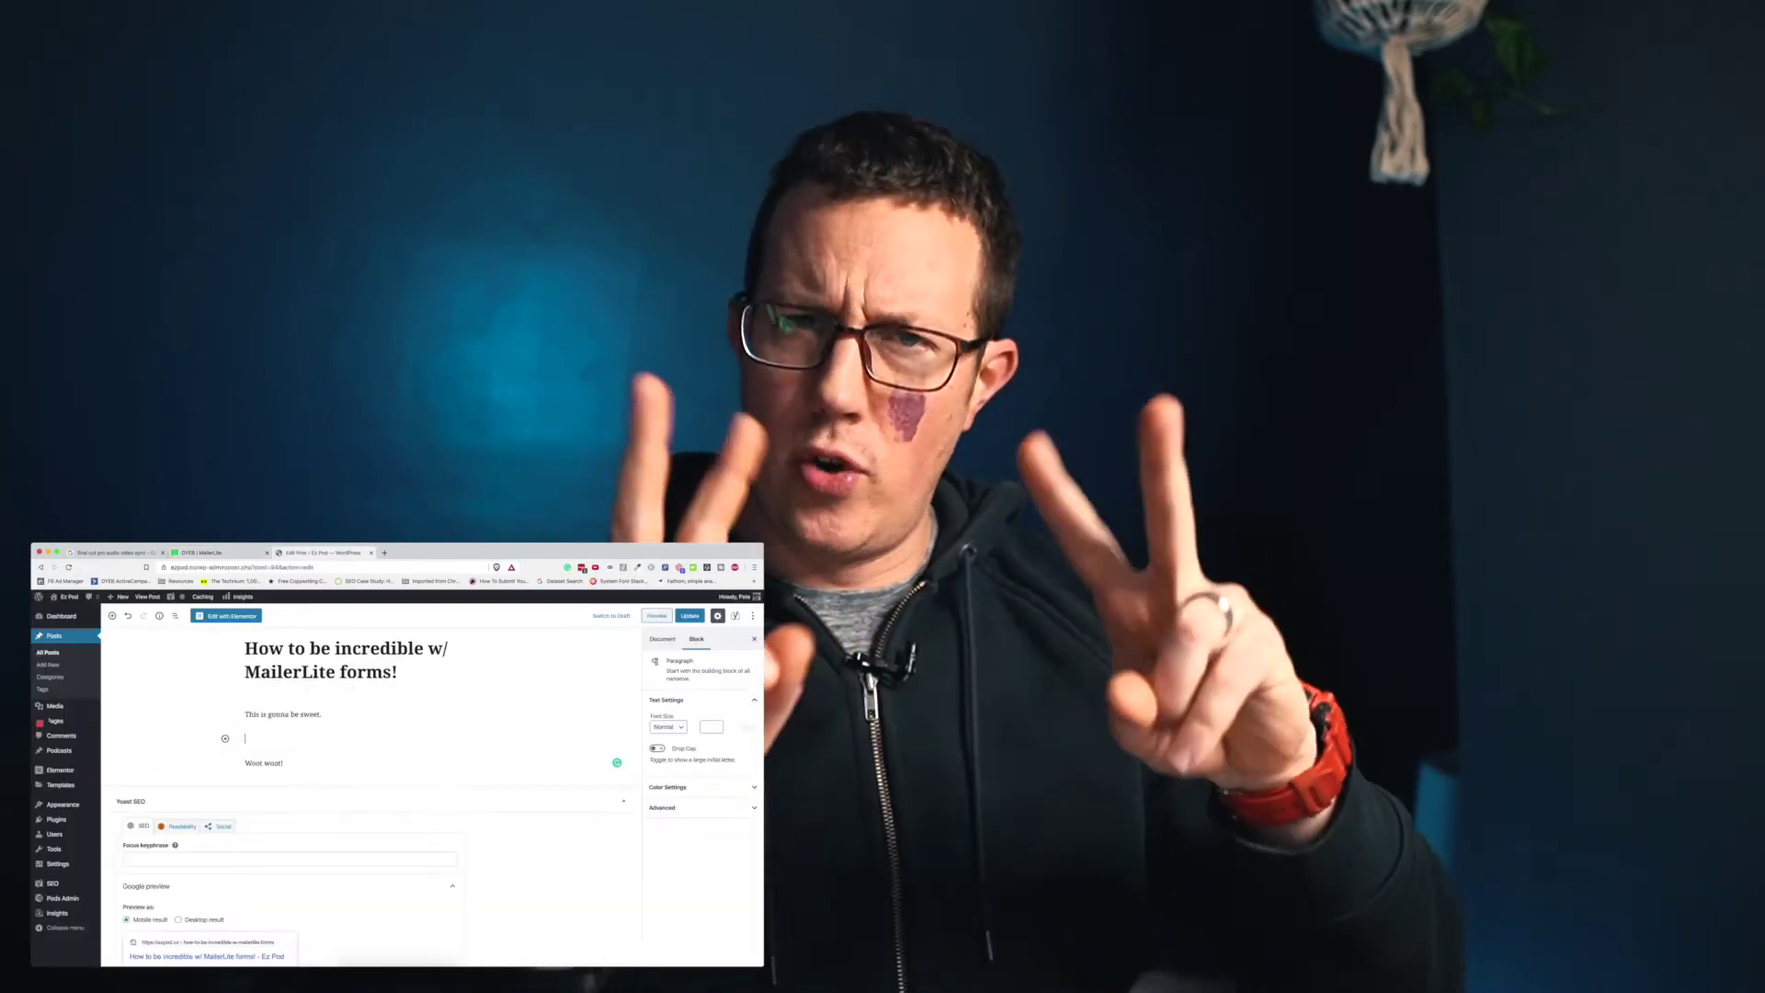
{"action": "left_click", "coordinate": [276, 808]}
{"action": "key", "text": "ctrl+v"}
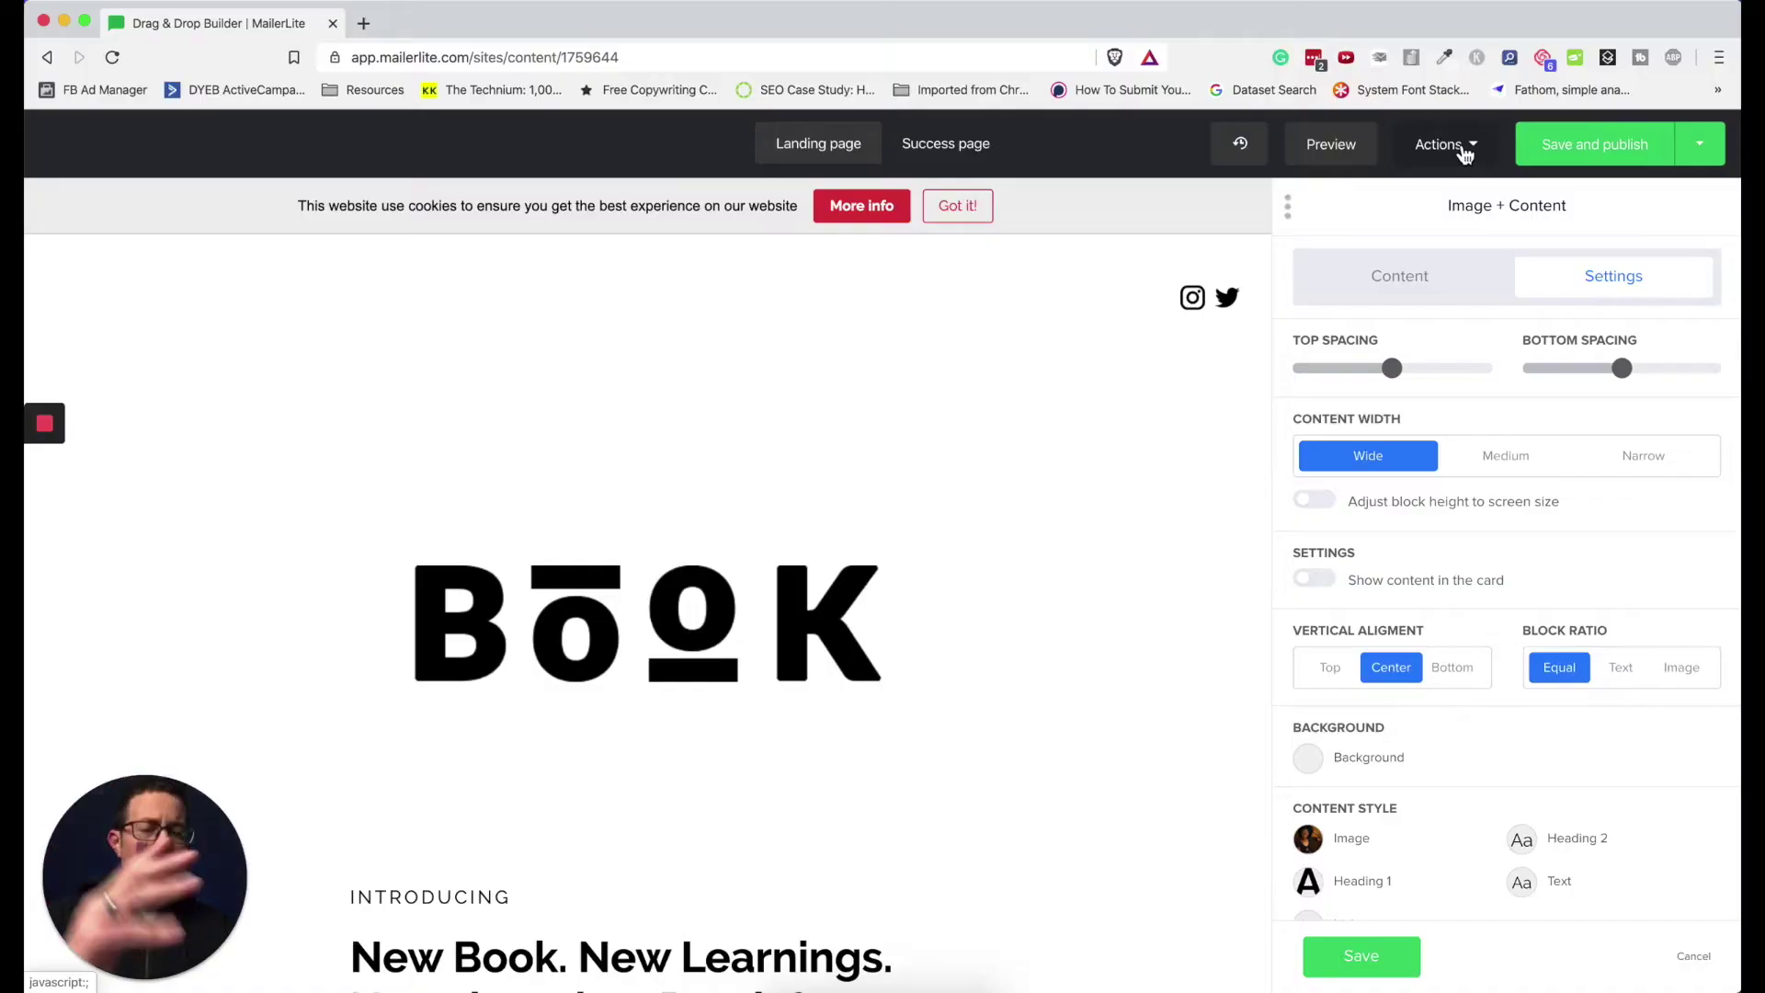
Step: Remove all content blocks from the landing page, confirming with REMOVE, and save and close the open block editor
{"action": "left_click", "coordinate": [1465, 154]}
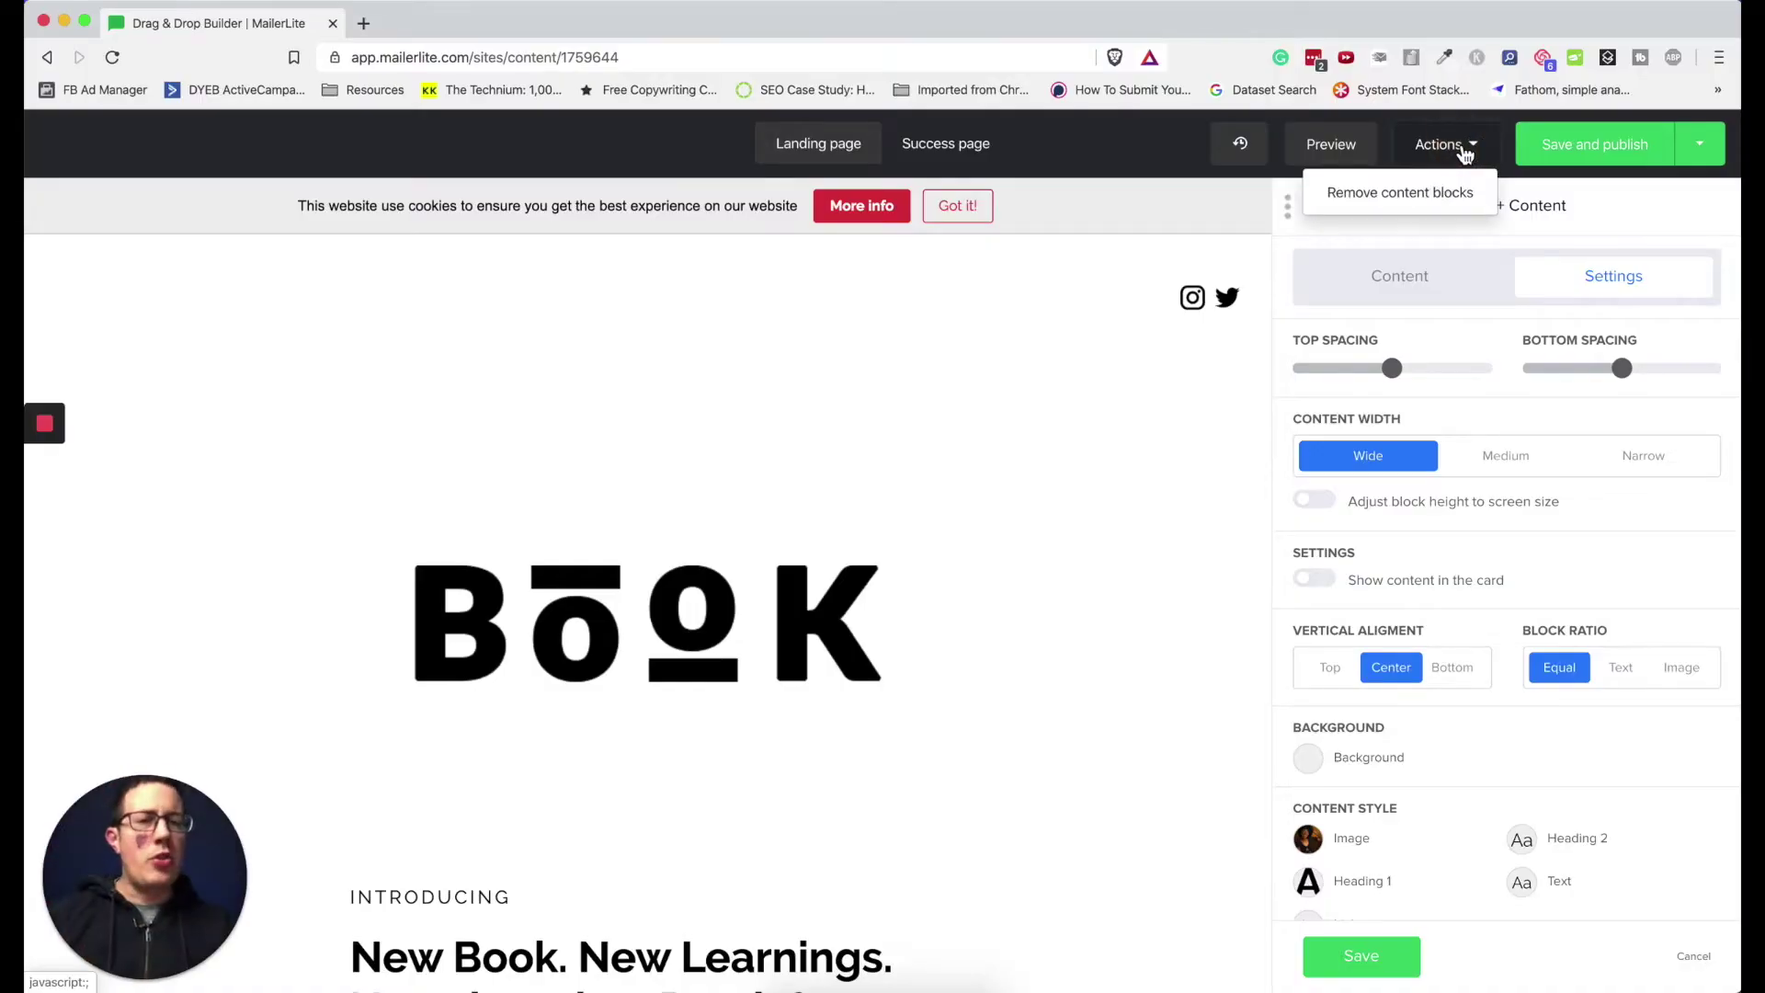
{"action": "left_click", "coordinate": [1397, 202]}
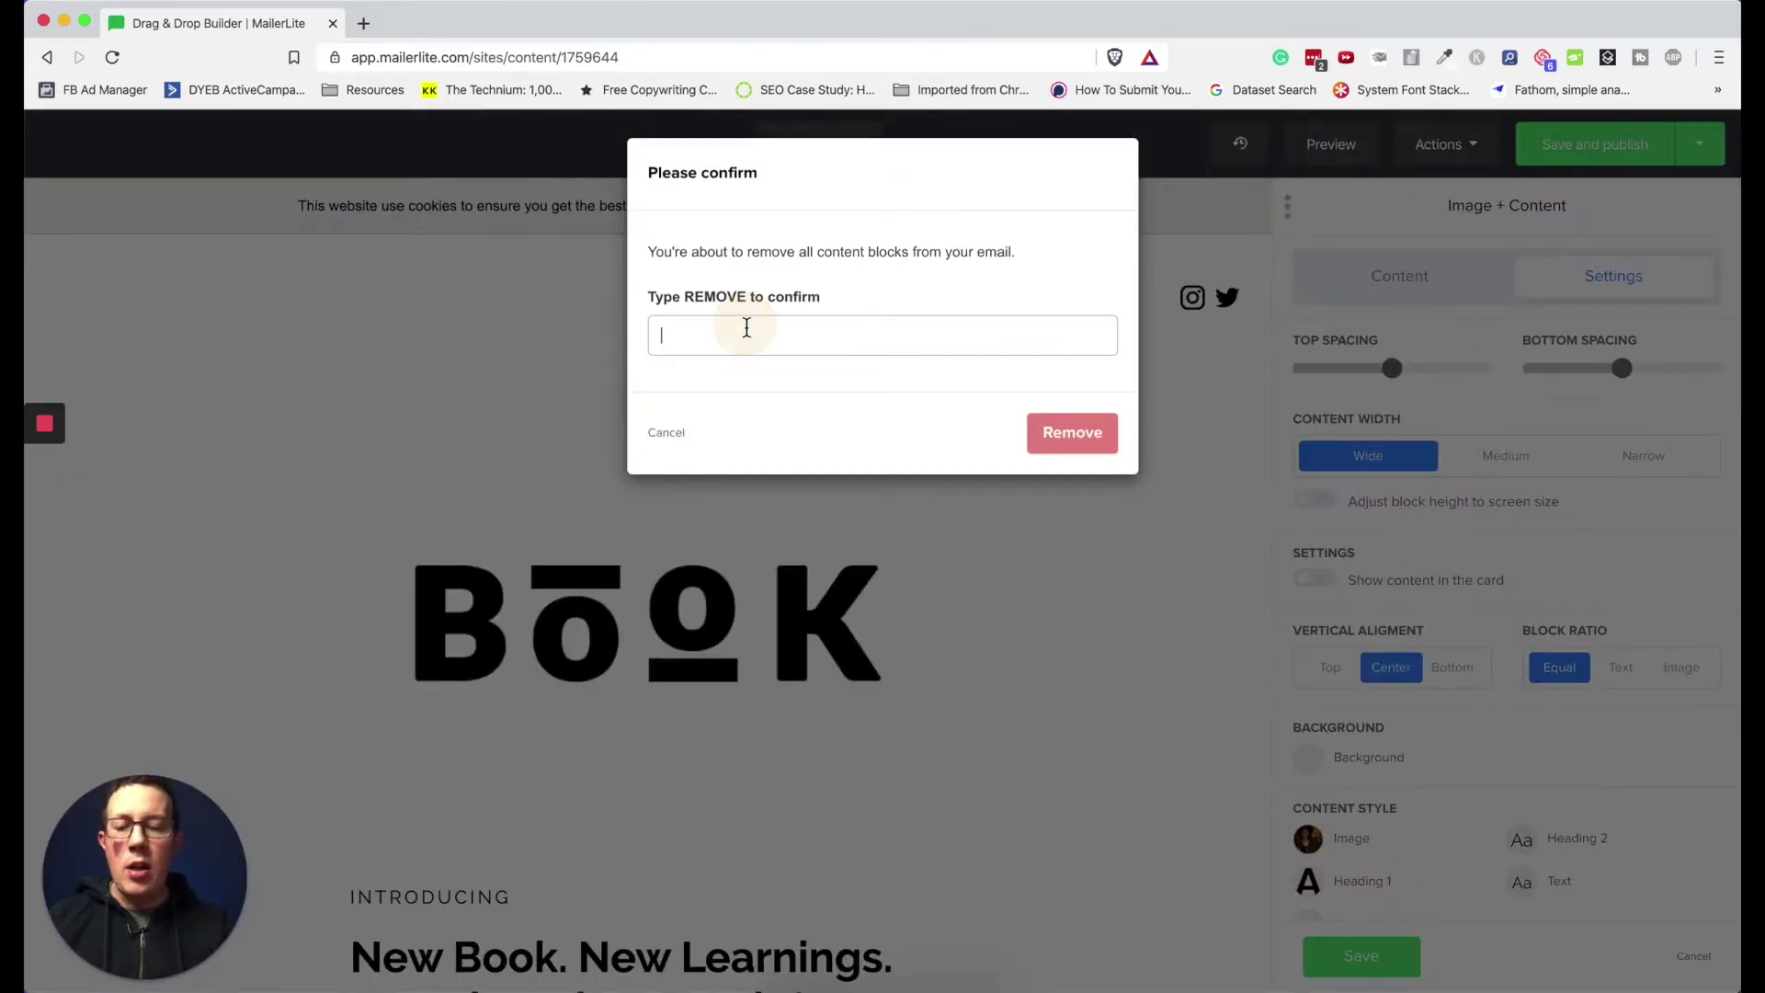
{"action": "type", "text": "REMOVE"}
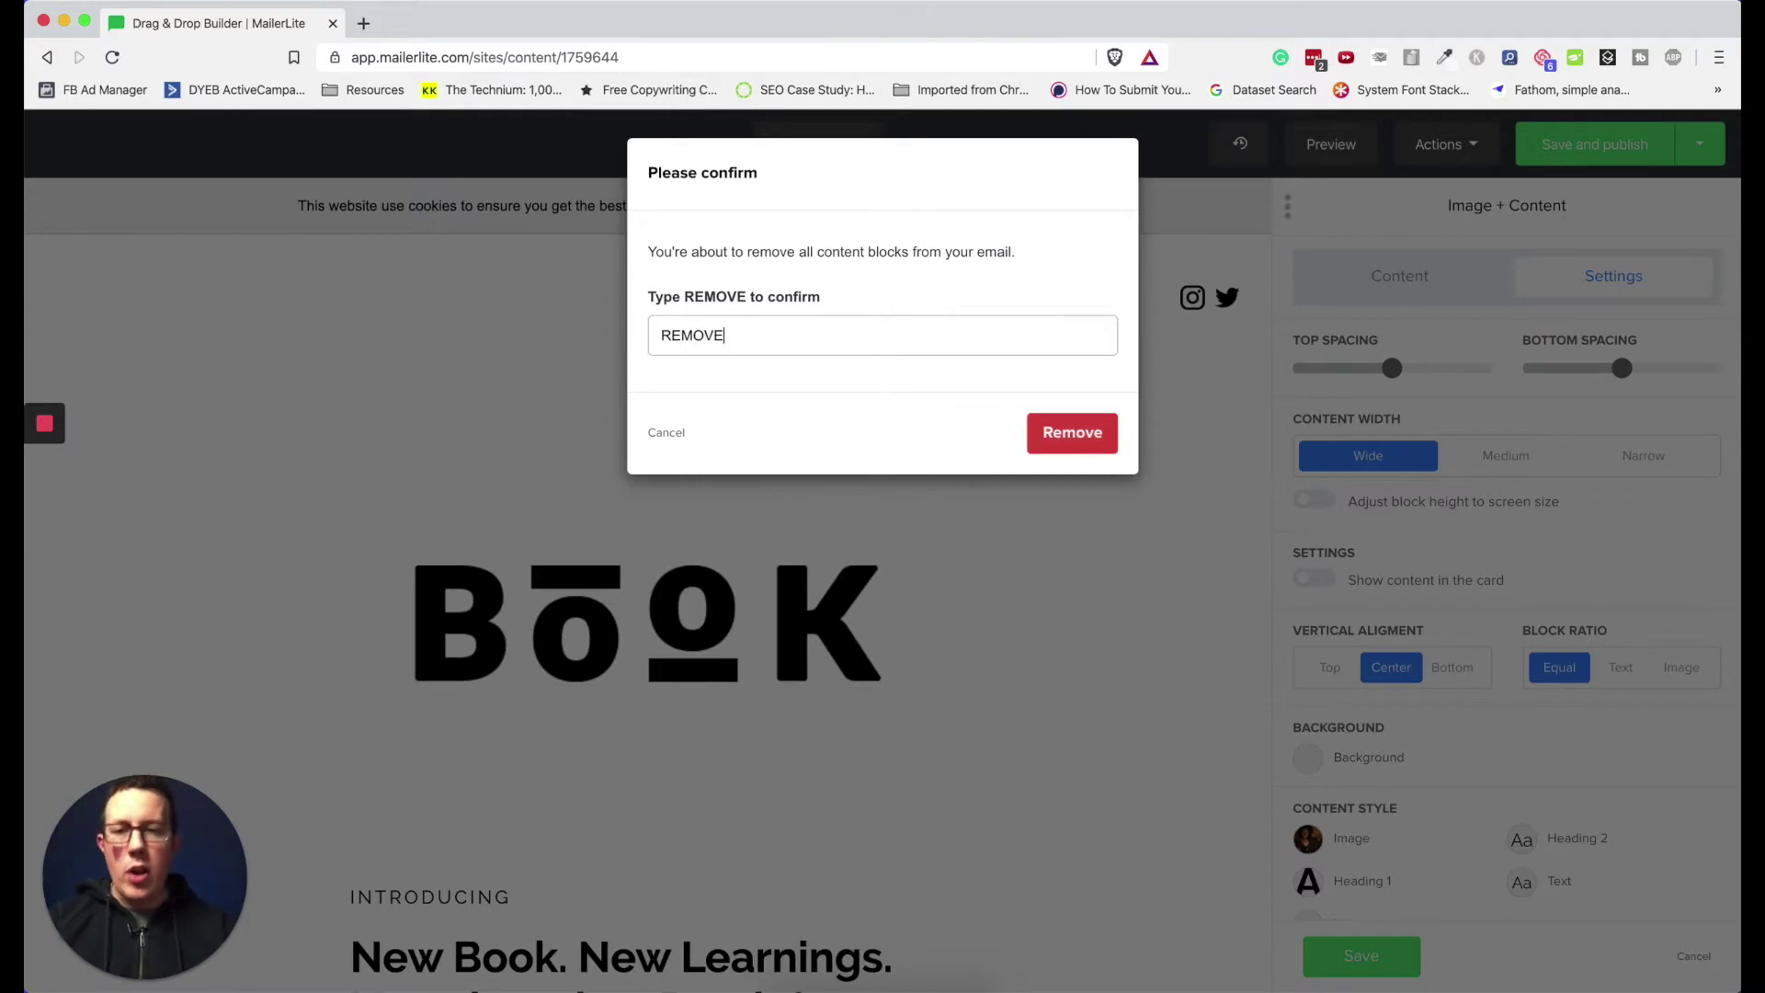
{"action": "left_click", "coordinate": [1081, 430]}
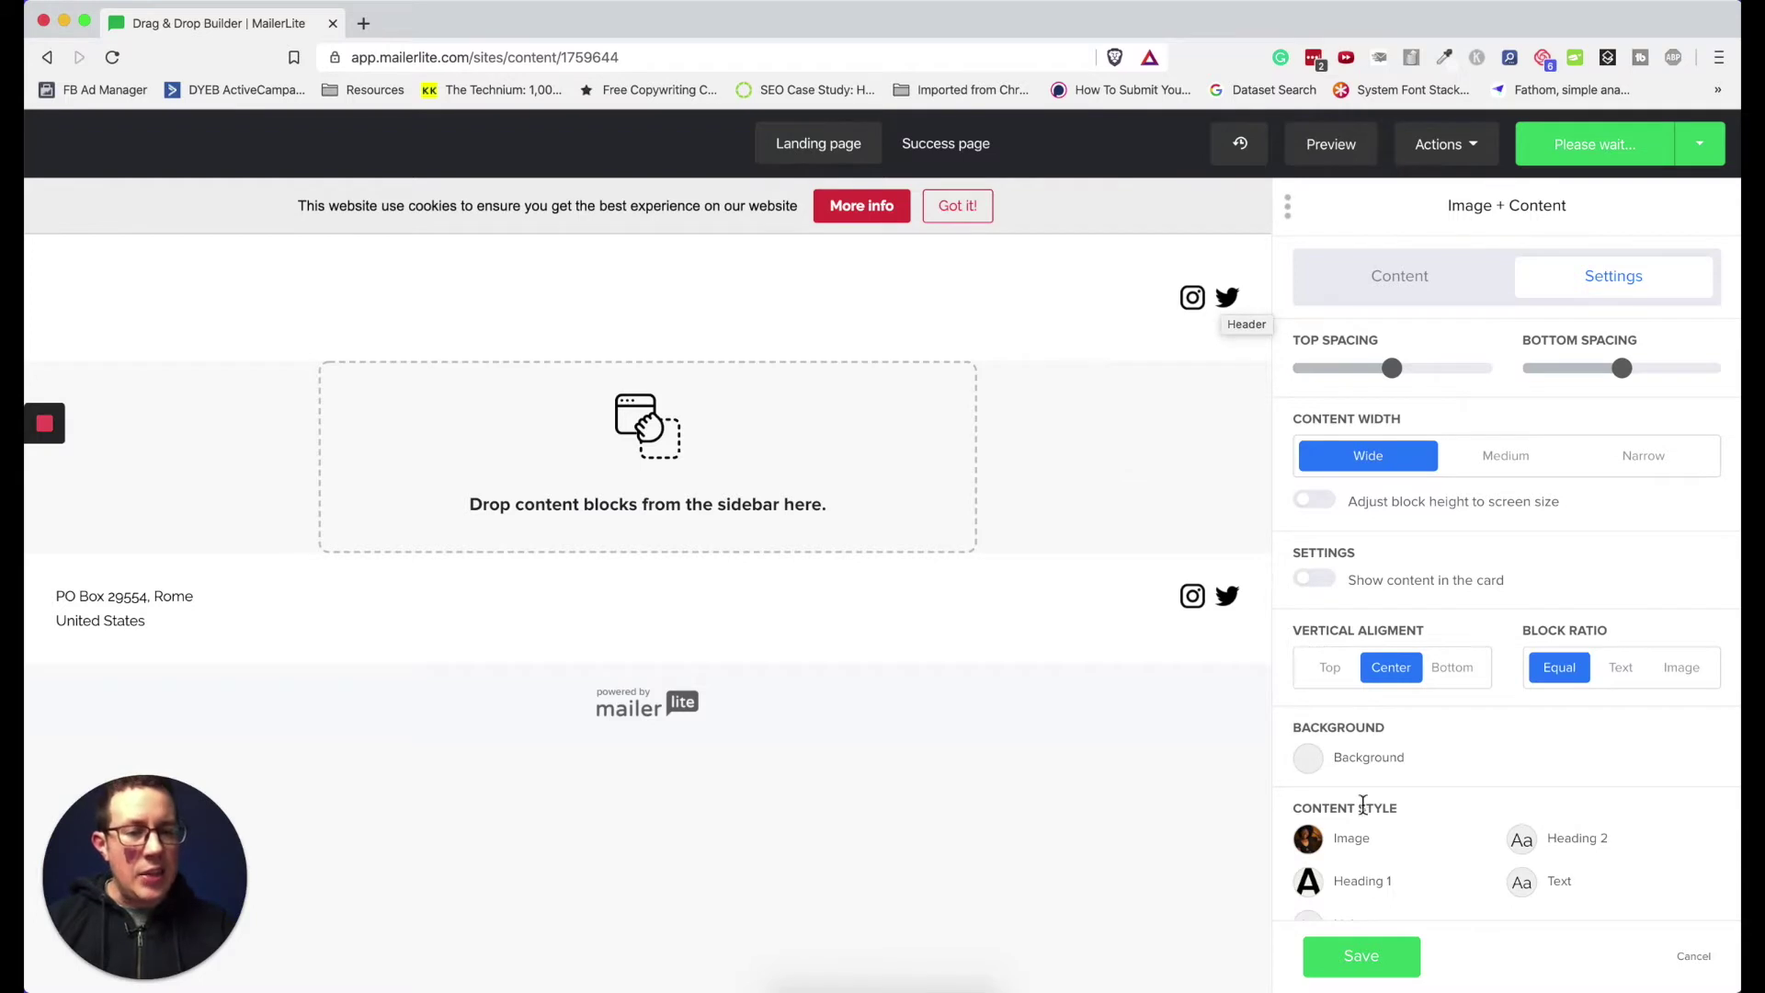
{"action": "left_click", "coordinate": [1359, 957]}
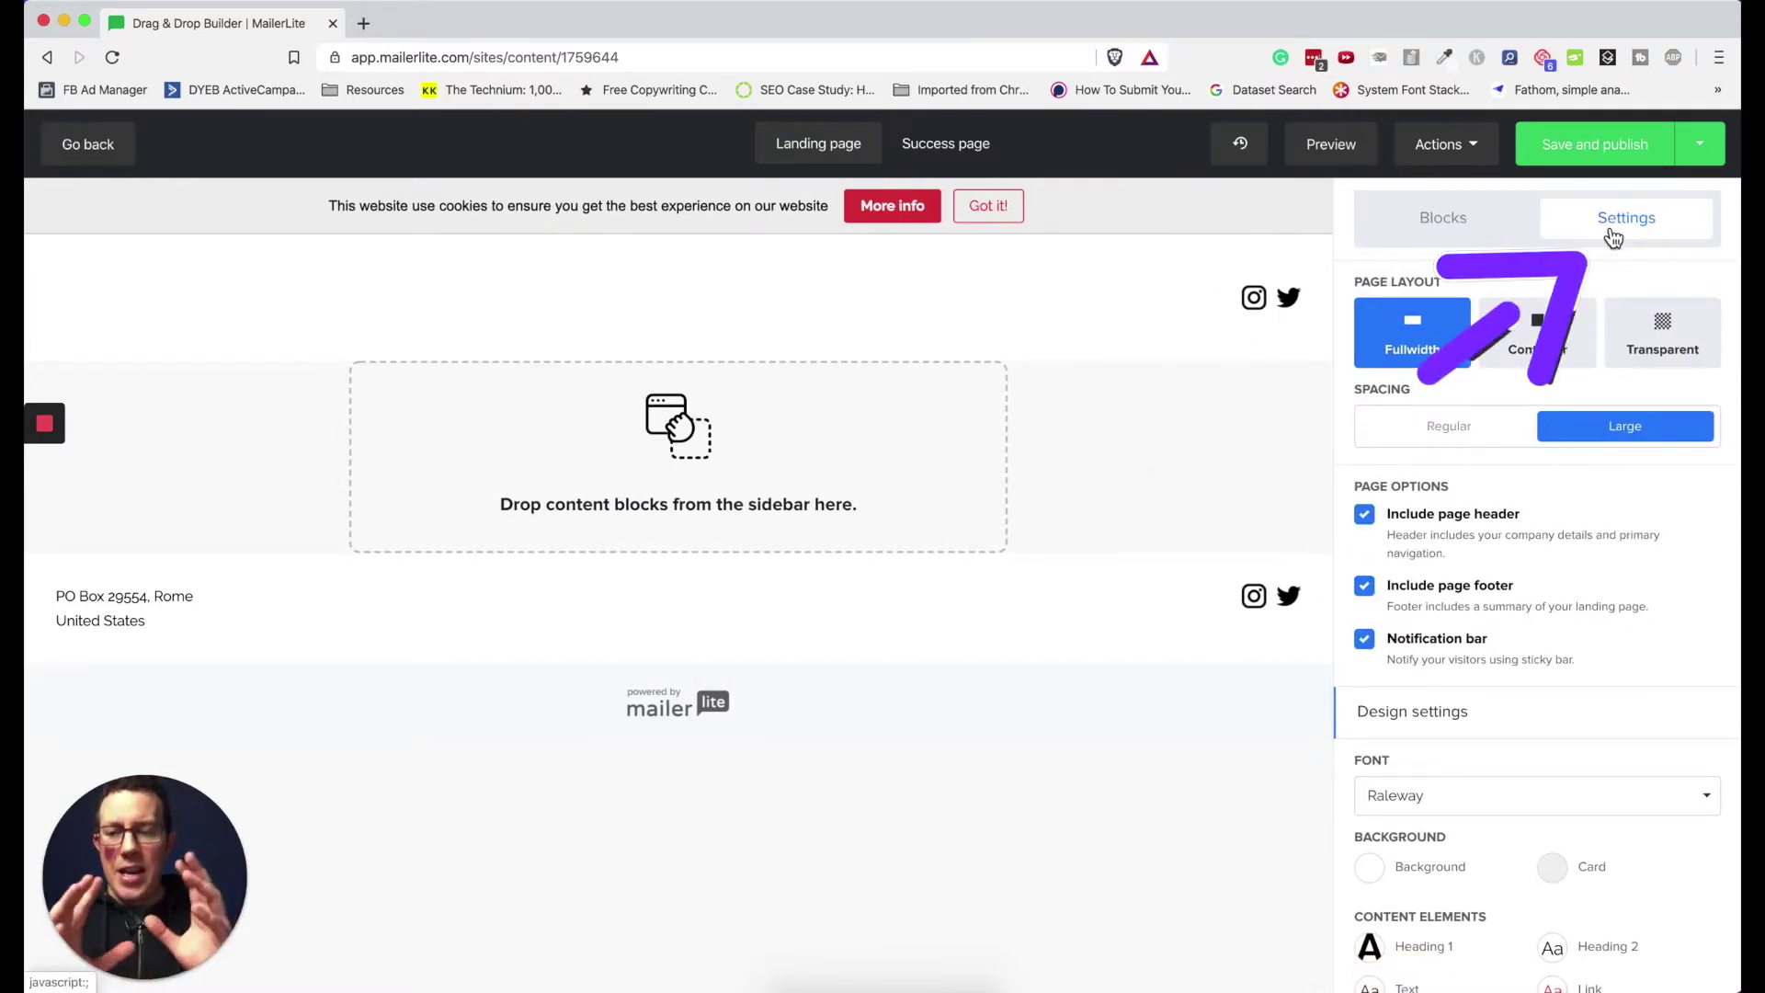
Step: Disable the page header, page footer and notification bar, and save and publish the landing page
{"action": "left_click", "coordinate": [1432, 516]}
{"action": "left_click", "coordinate": [1414, 587]}
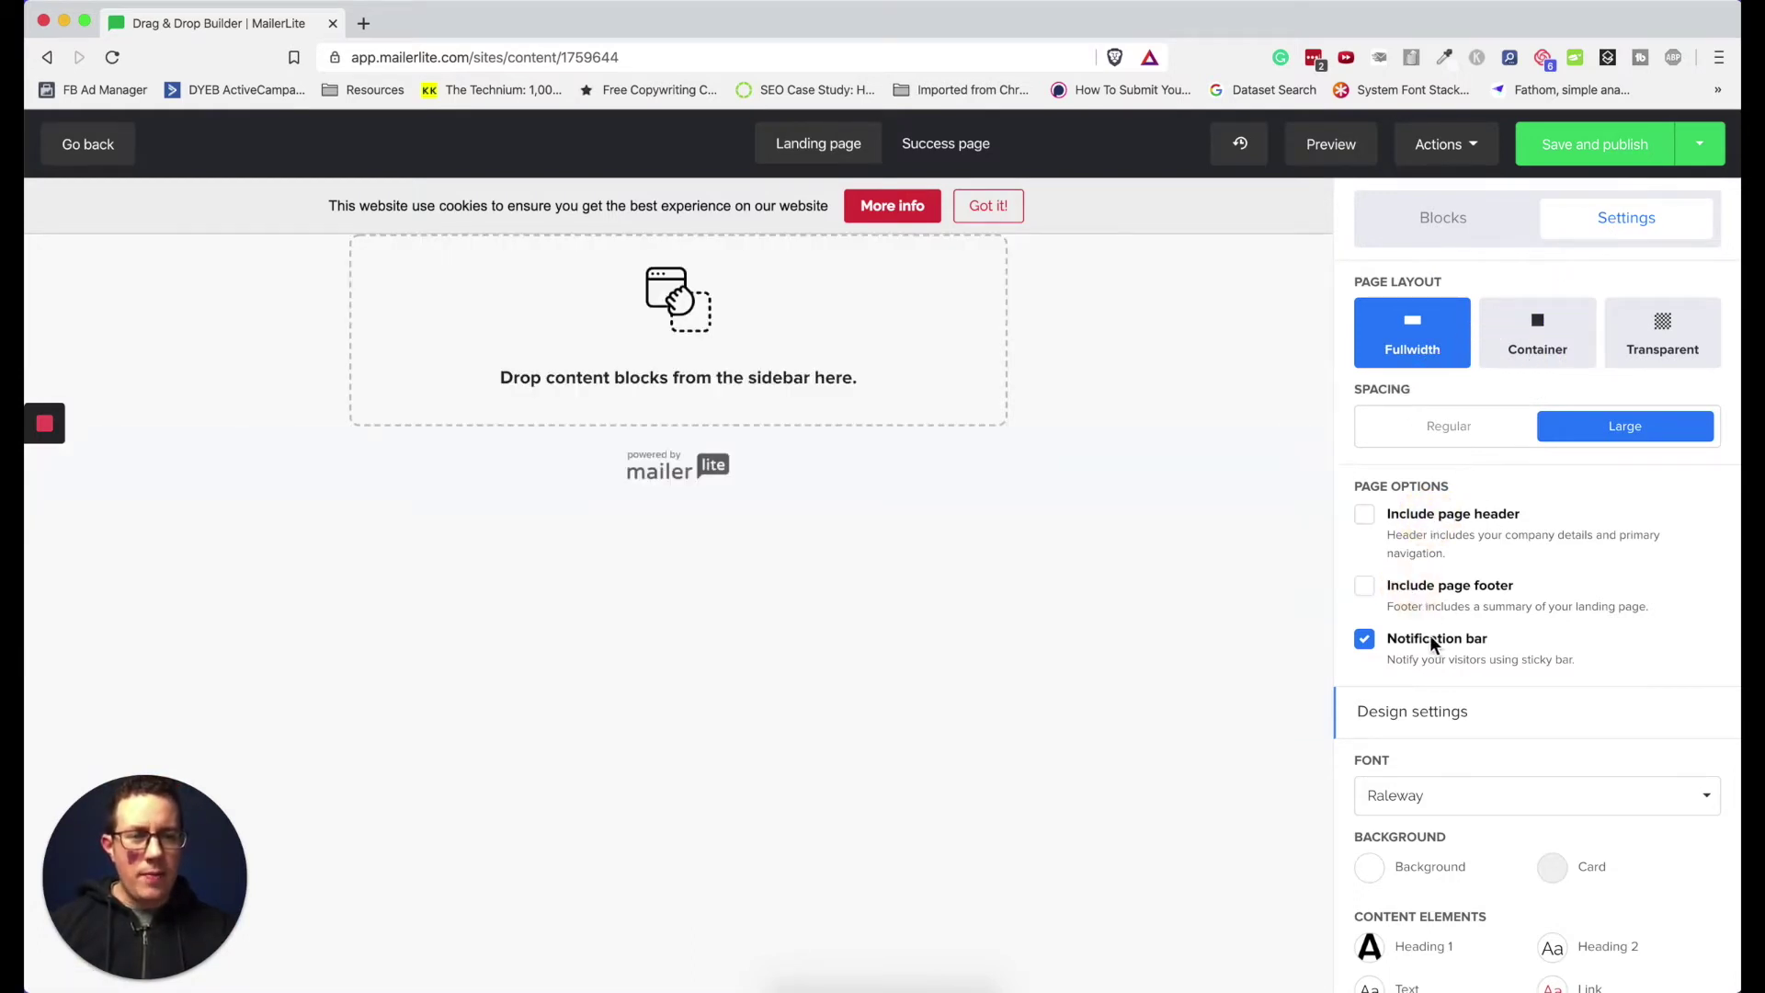
{"action": "left_click", "coordinate": [1421, 637]}
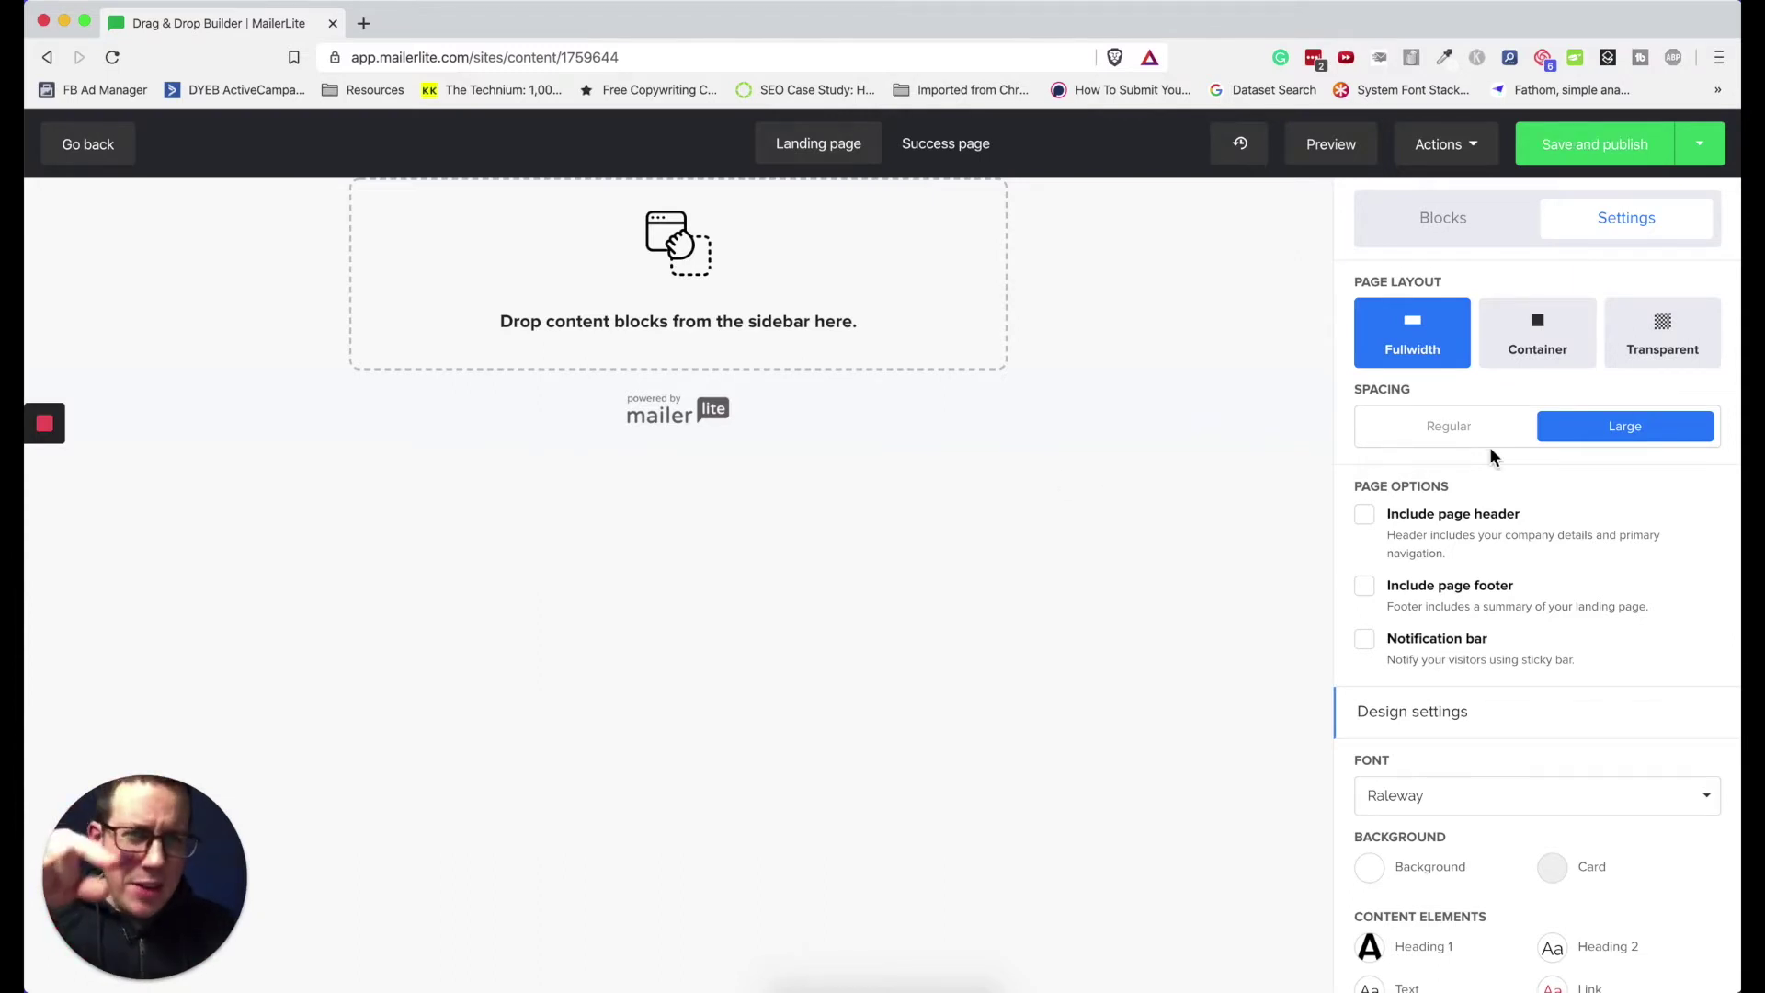
{"action": "left_click", "coordinate": [1624, 150]}
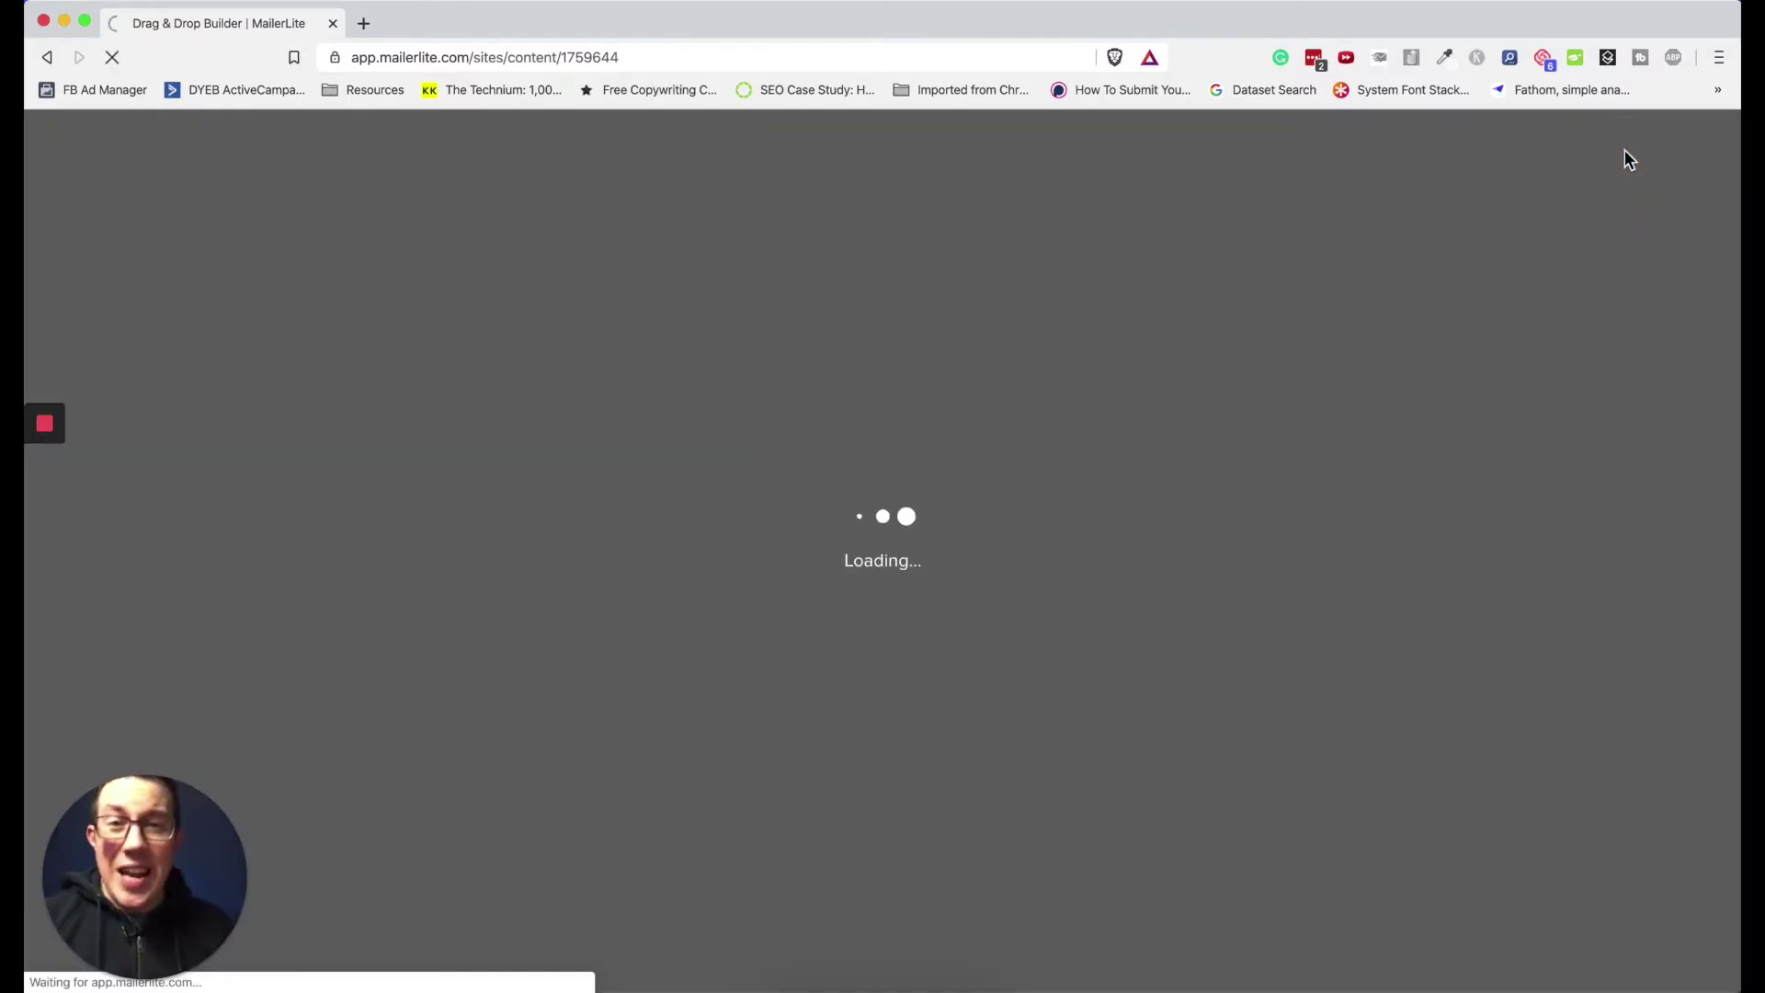
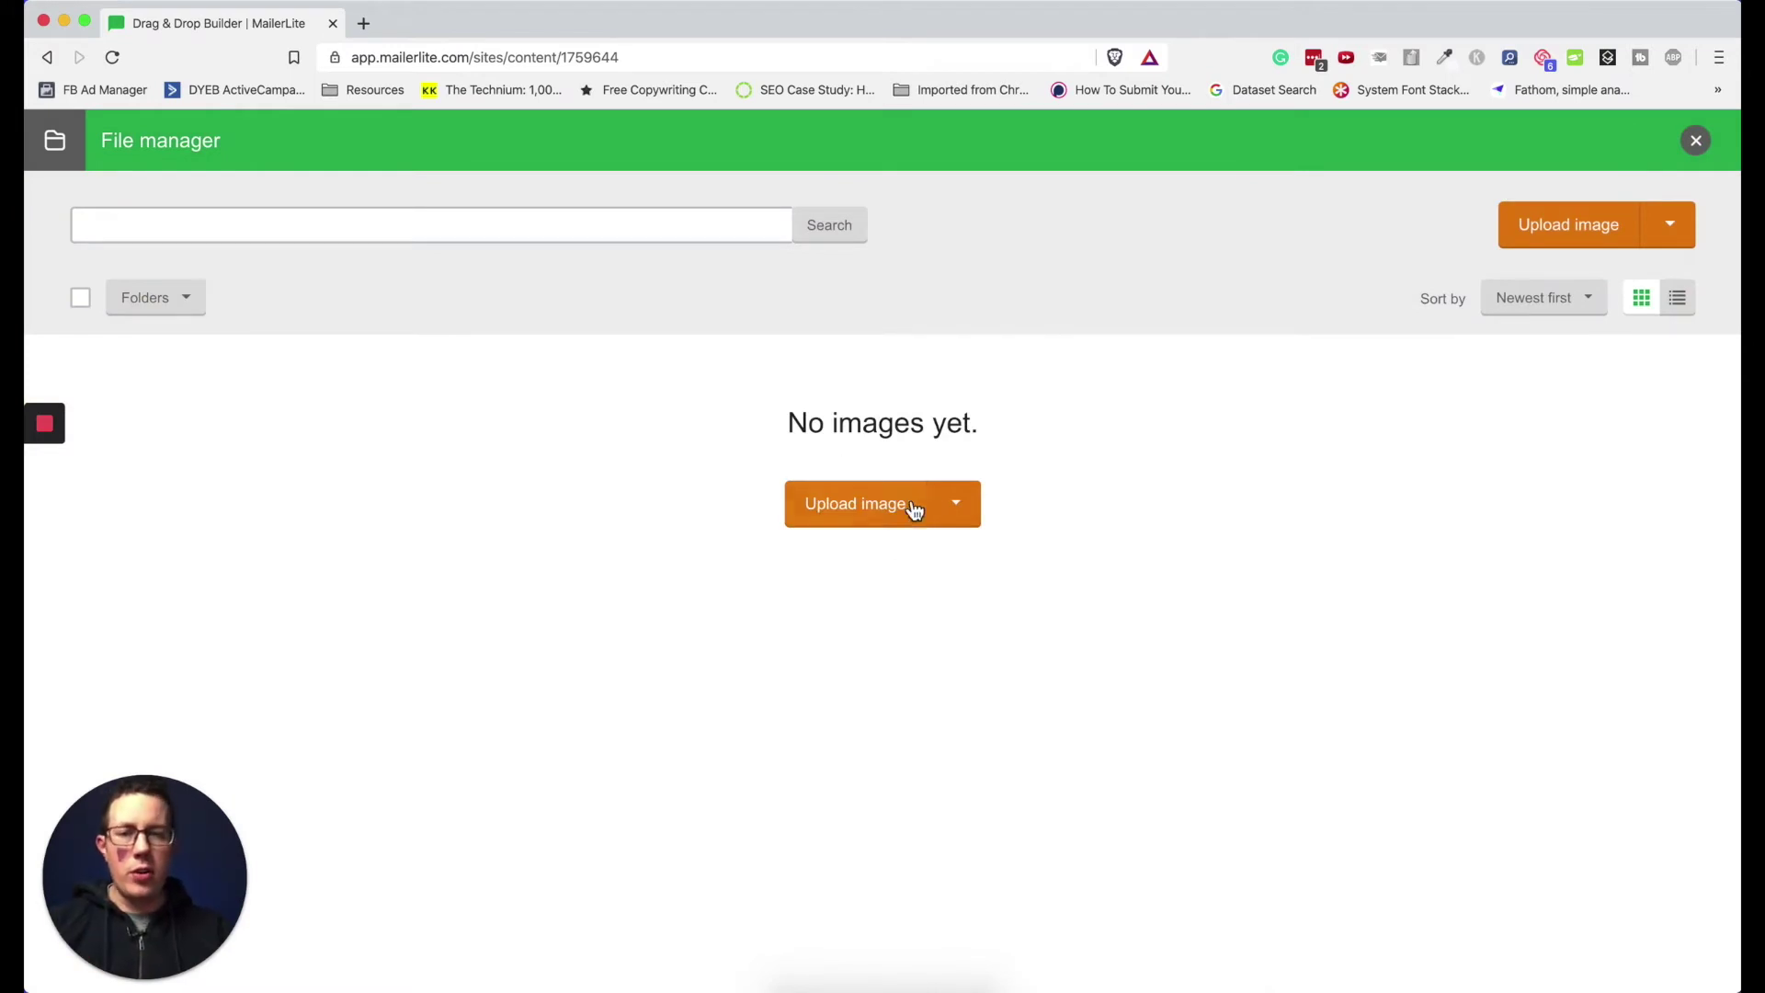
Step: Upload the JPEG speaking photo and use it as the "GRAB OUR FREE GUIDE" block's background image with Fill Container sizing
{"action": "left_click", "coordinate": [882, 513]}
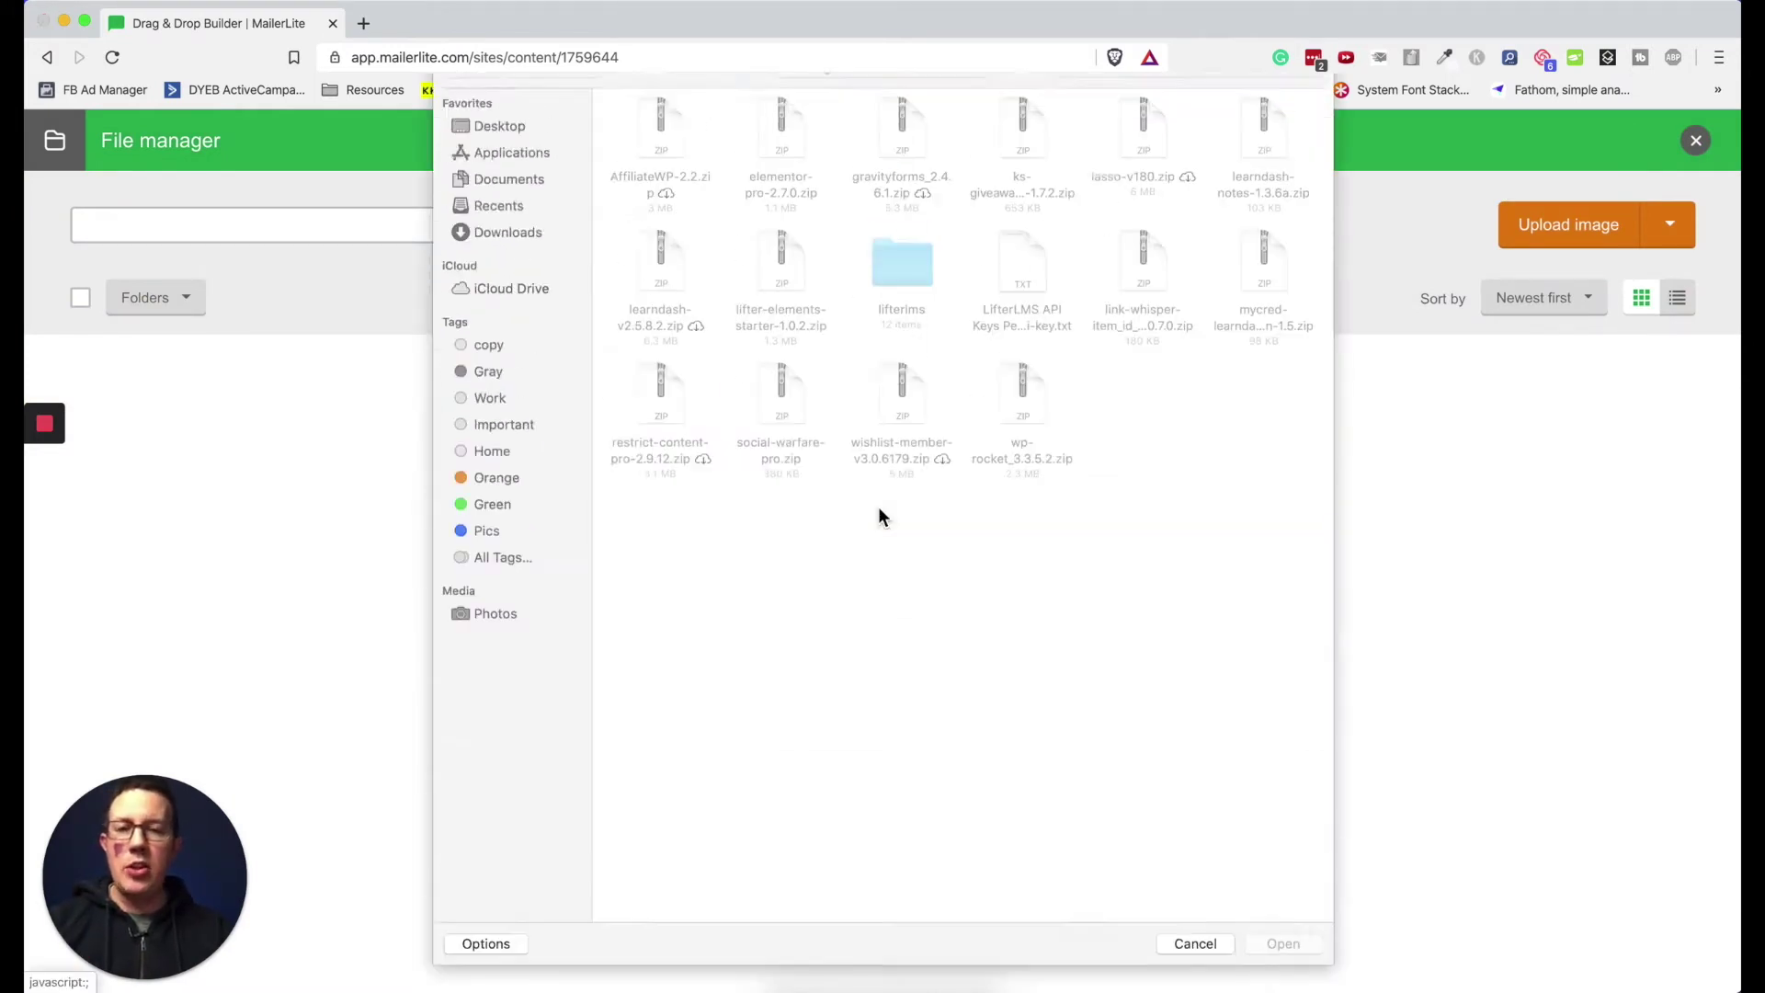
{"action": "double_click", "coordinate": [1033, 592]}
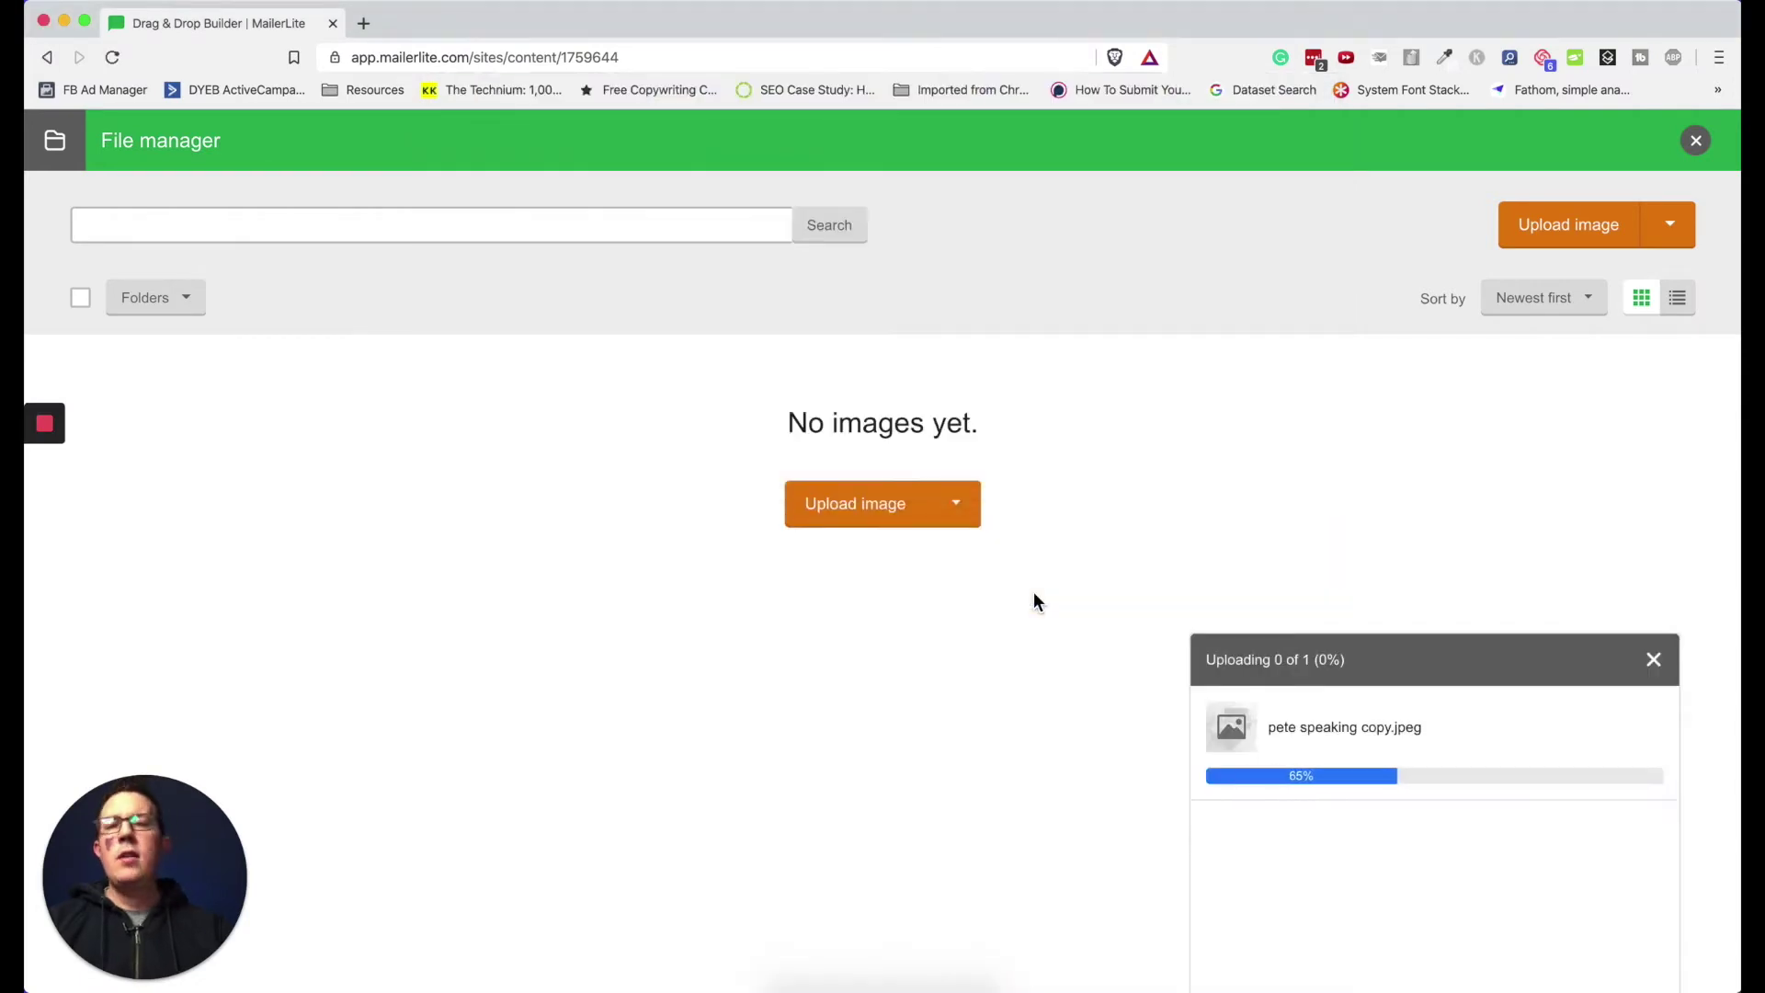
{"action": "left_click", "coordinate": [118, 591]}
{"action": "left_click", "coordinate": [398, 635]}
{"action": "left_click", "coordinate": [118, 614]}
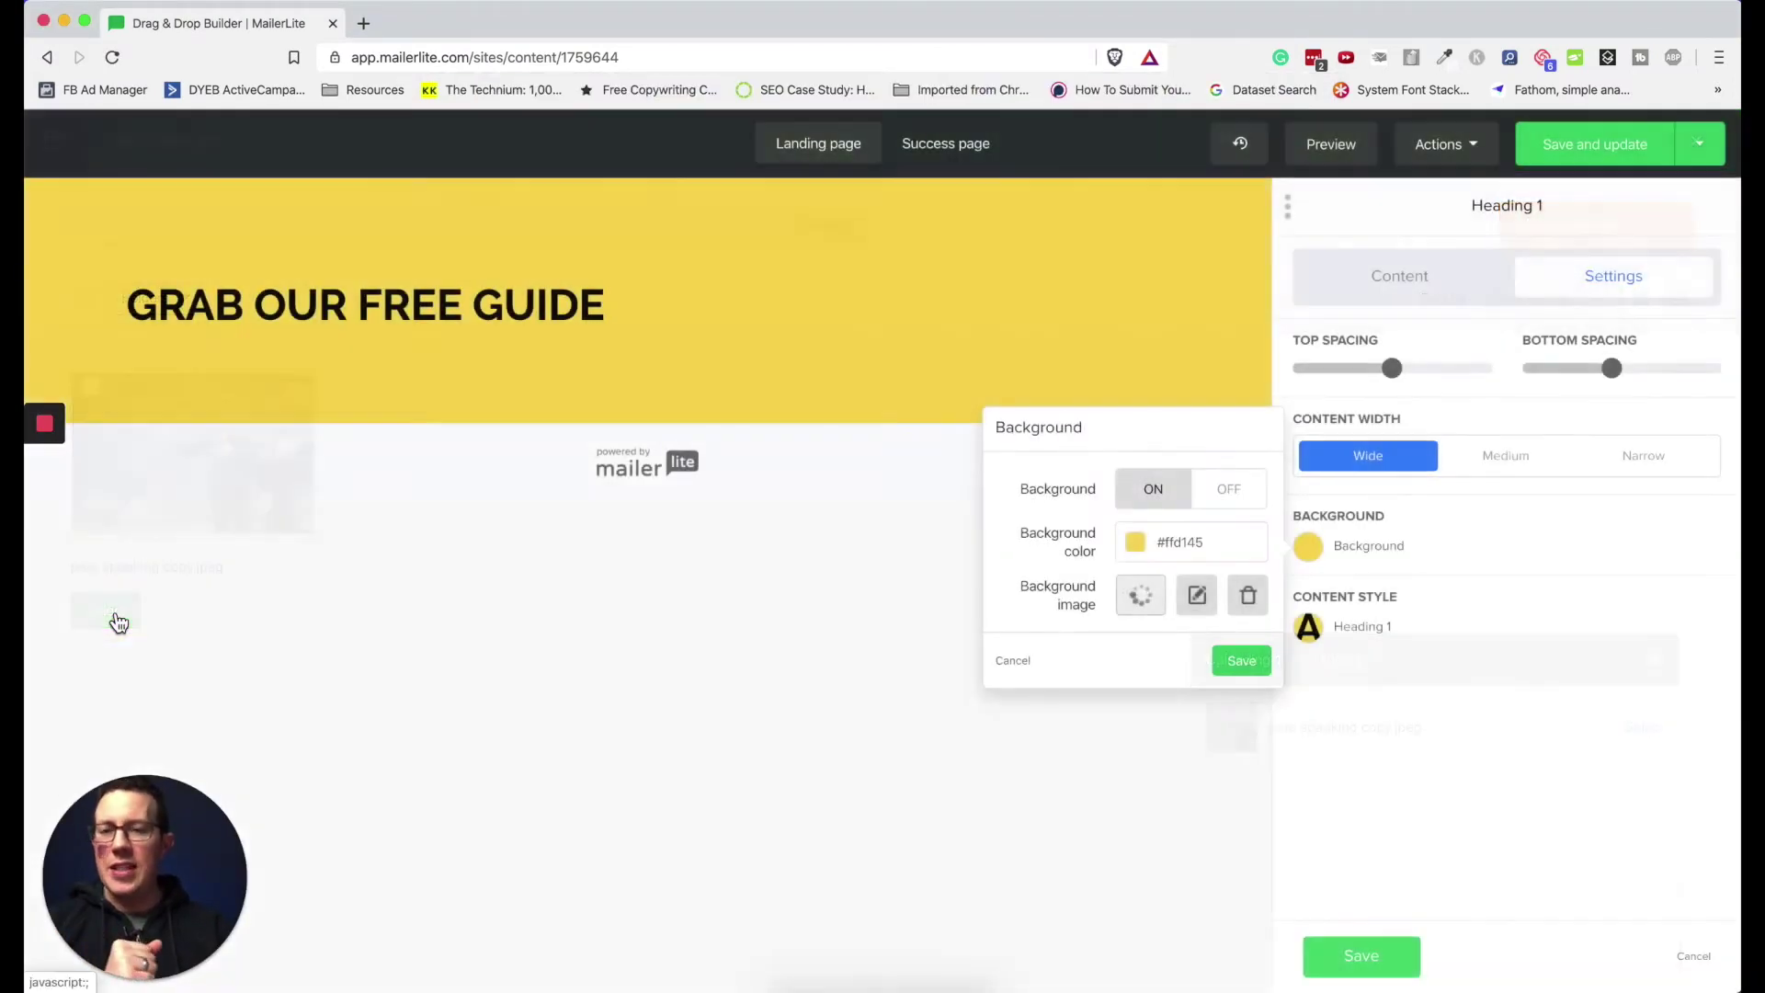
{"action": "left_click", "coordinate": [1201, 660]}
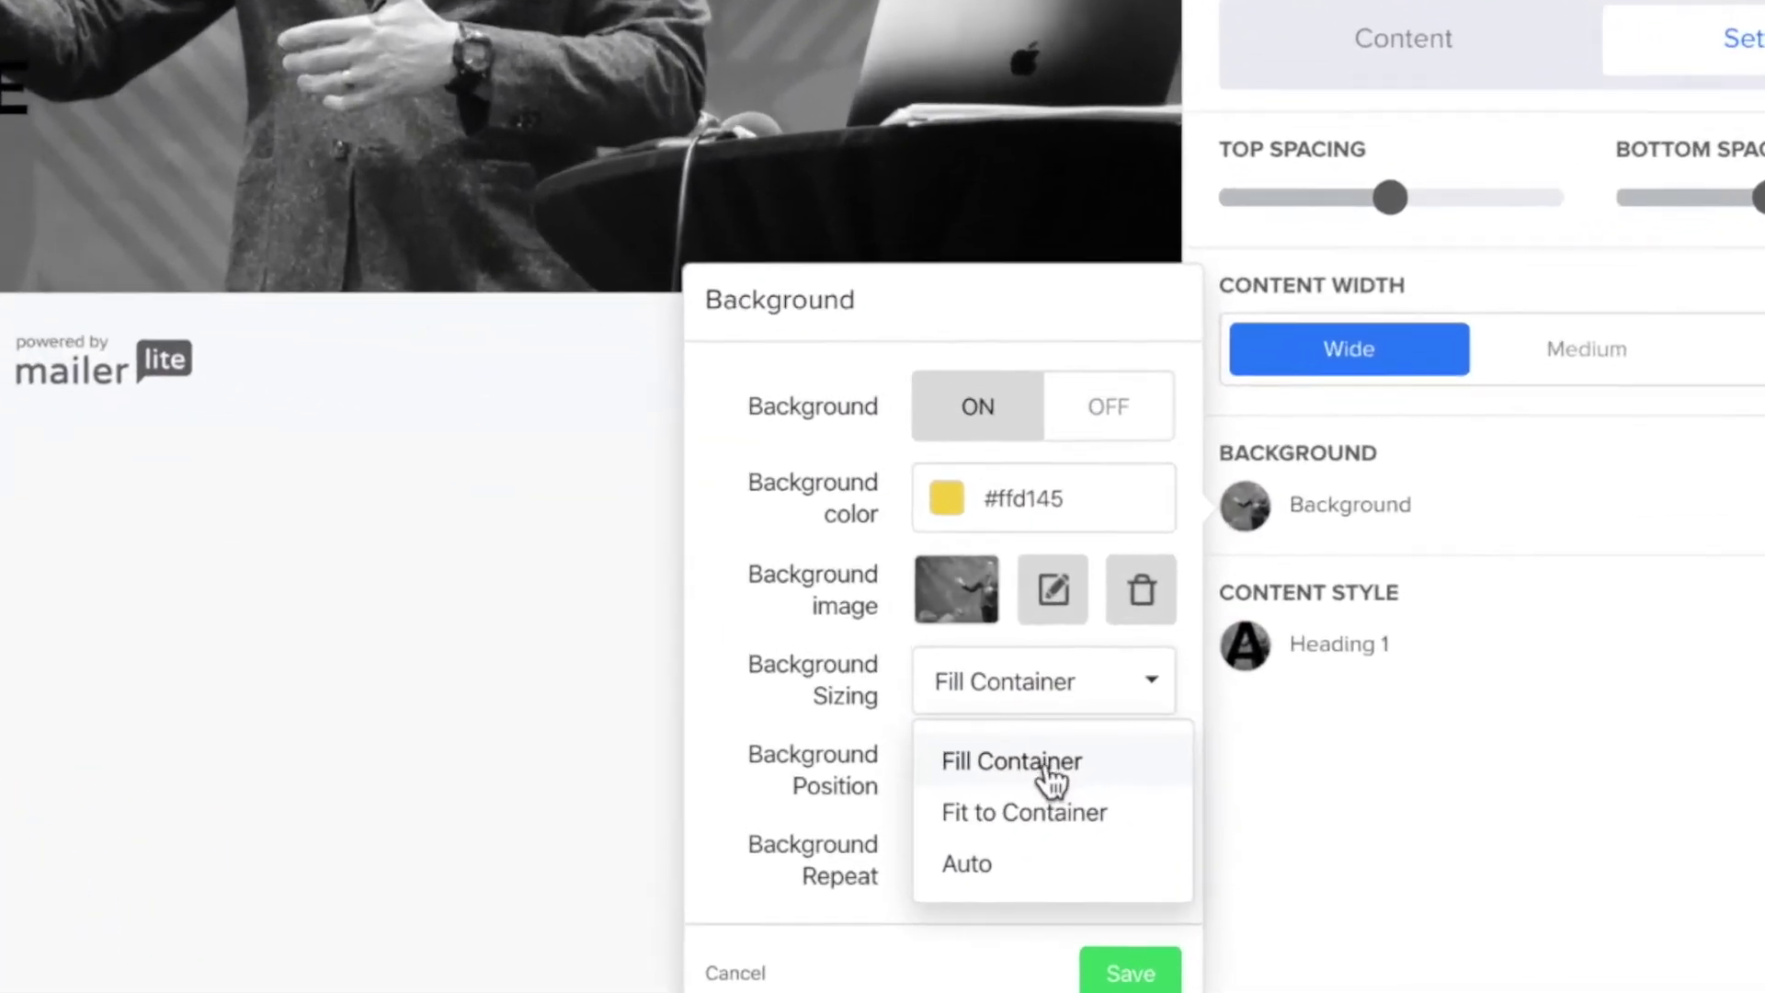
{"action": "left_click", "coordinate": [1086, 777]}
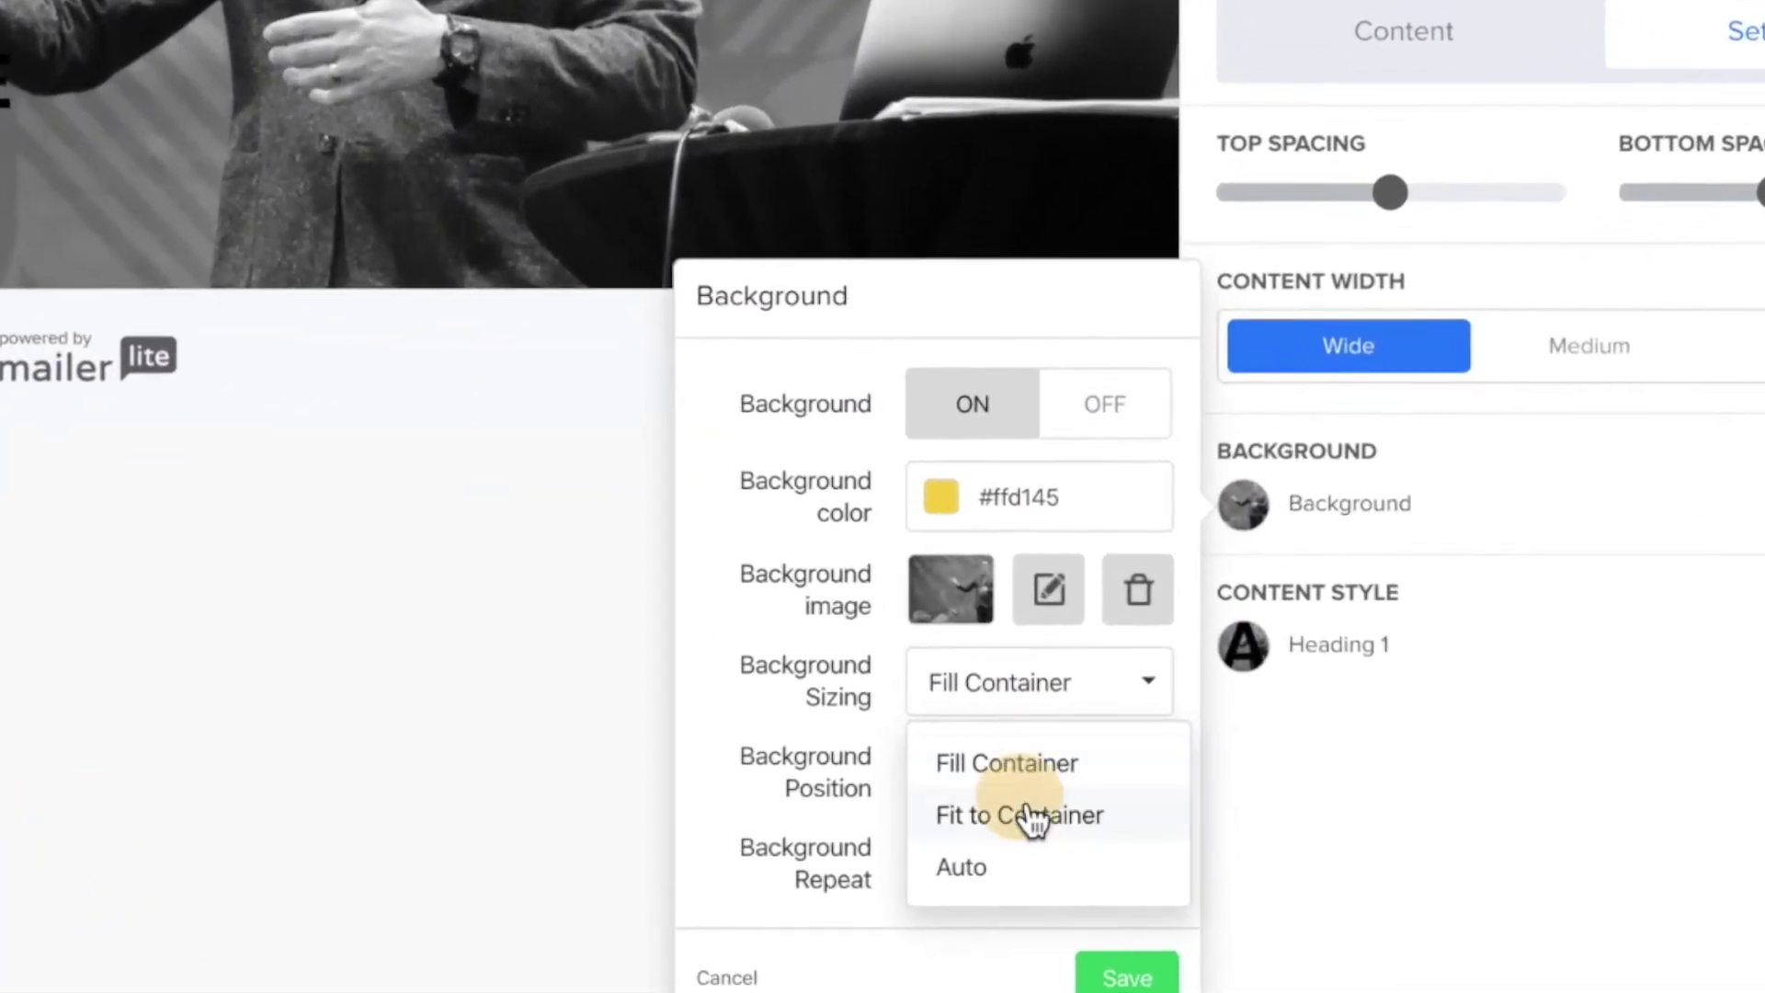
Step: Increase the "GRAB OUR FREE GUIDE" block's top spacing and set its bottom spacing to 180
{"action": "mouse_move", "coordinate": [1393, 268]}
{"action": "left_click_drag", "start_coordinate": [1411, 216], "coordinate": [1519, 212]}
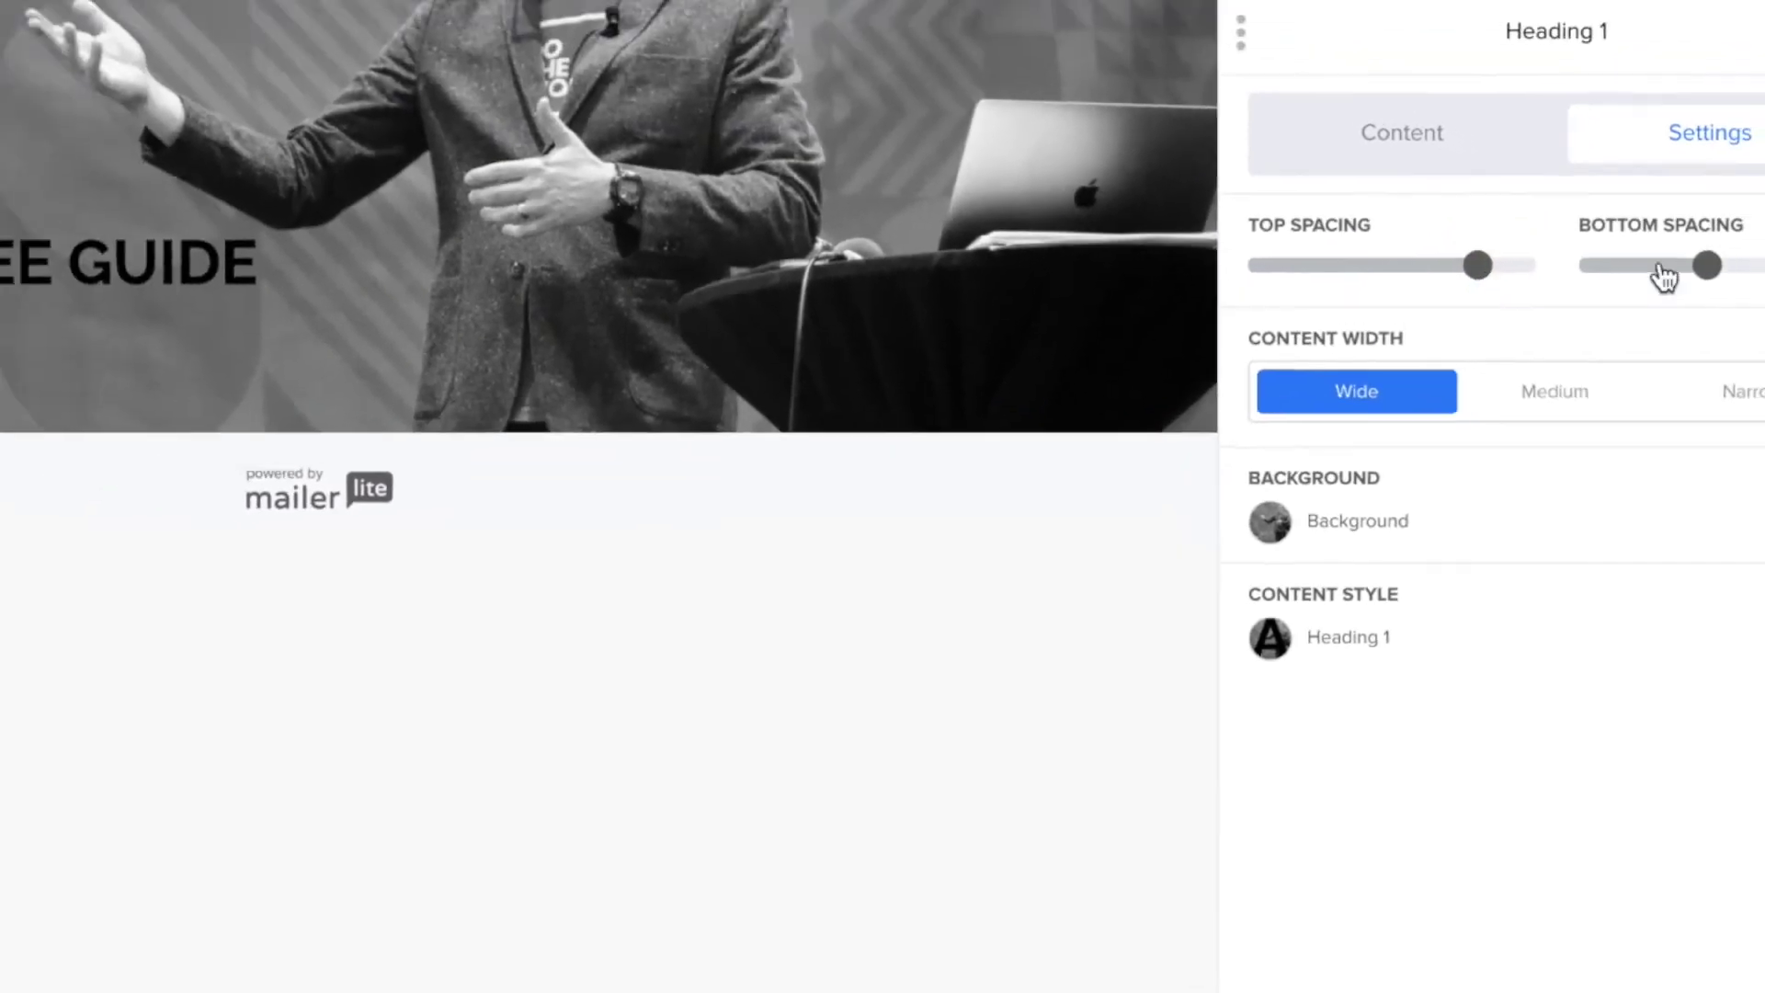
{"action": "left_click_drag", "start_coordinate": [1706, 267], "coordinate": [1764, 285]}
{"action": "left_click_drag", "start_coordinate": [1682, 382], "coordinate": [1702, 382]}
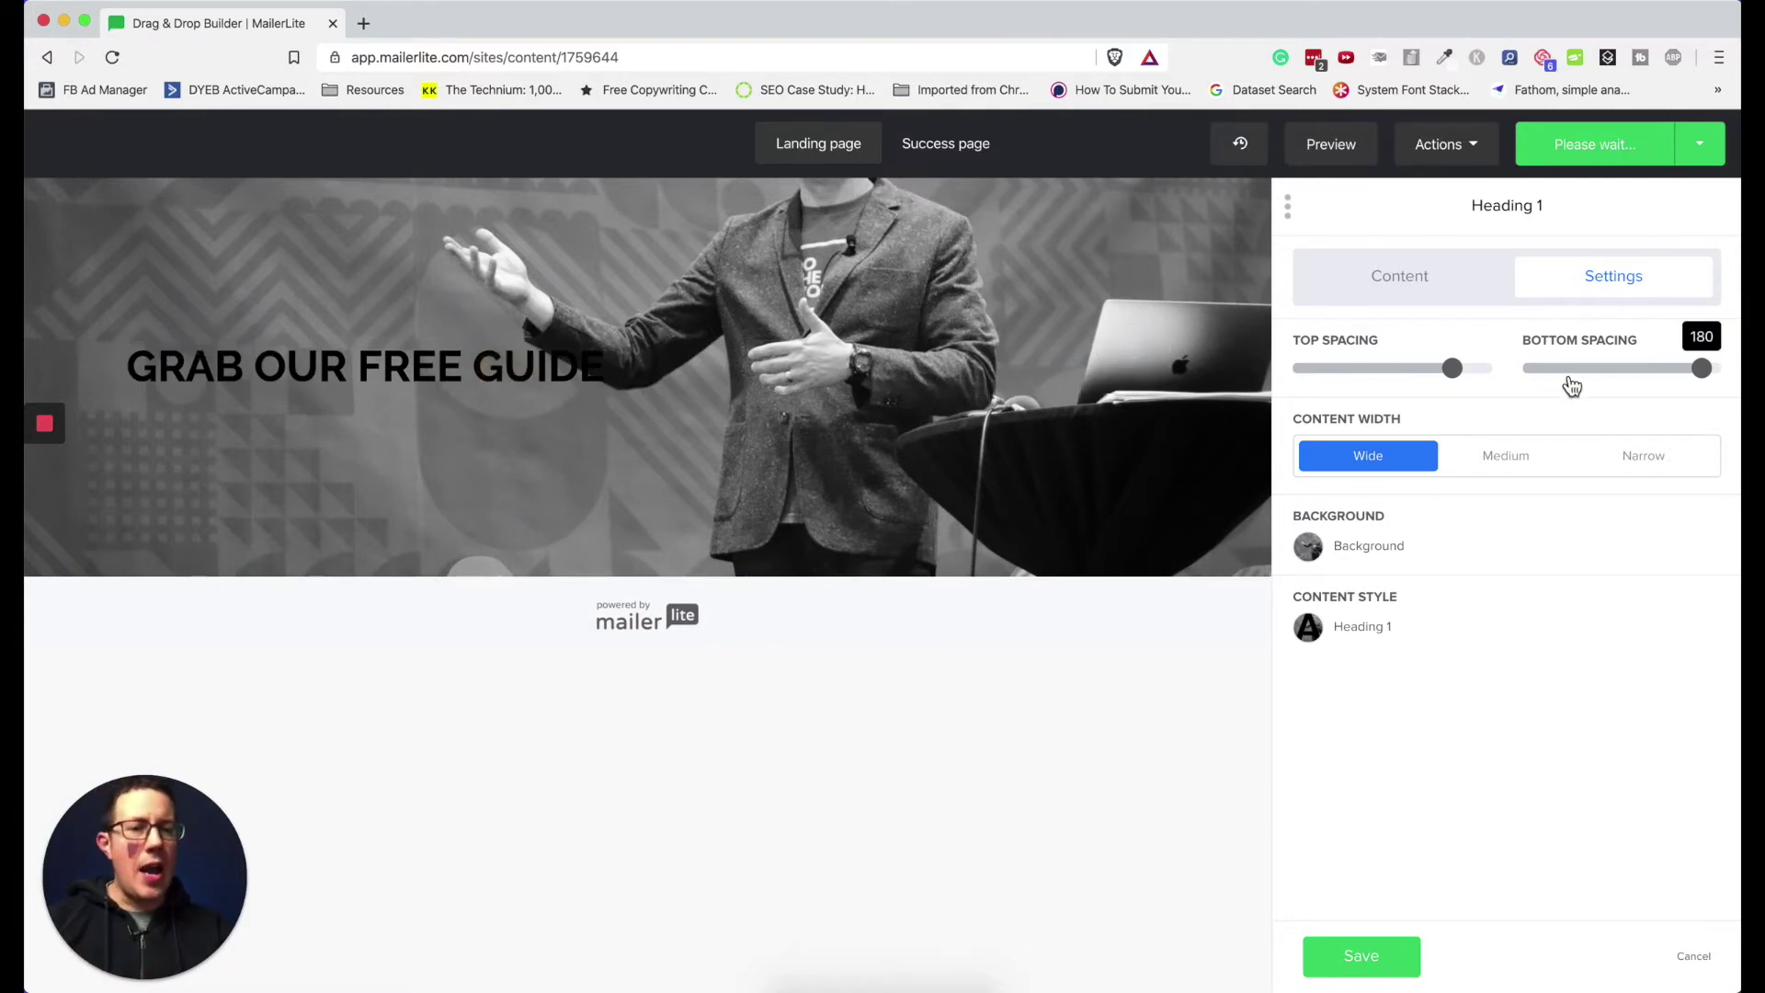
{"action": "left_click", "coordinate": [1423, 291]}
{"action": "left_click", "coordinate": [1593, 291]}
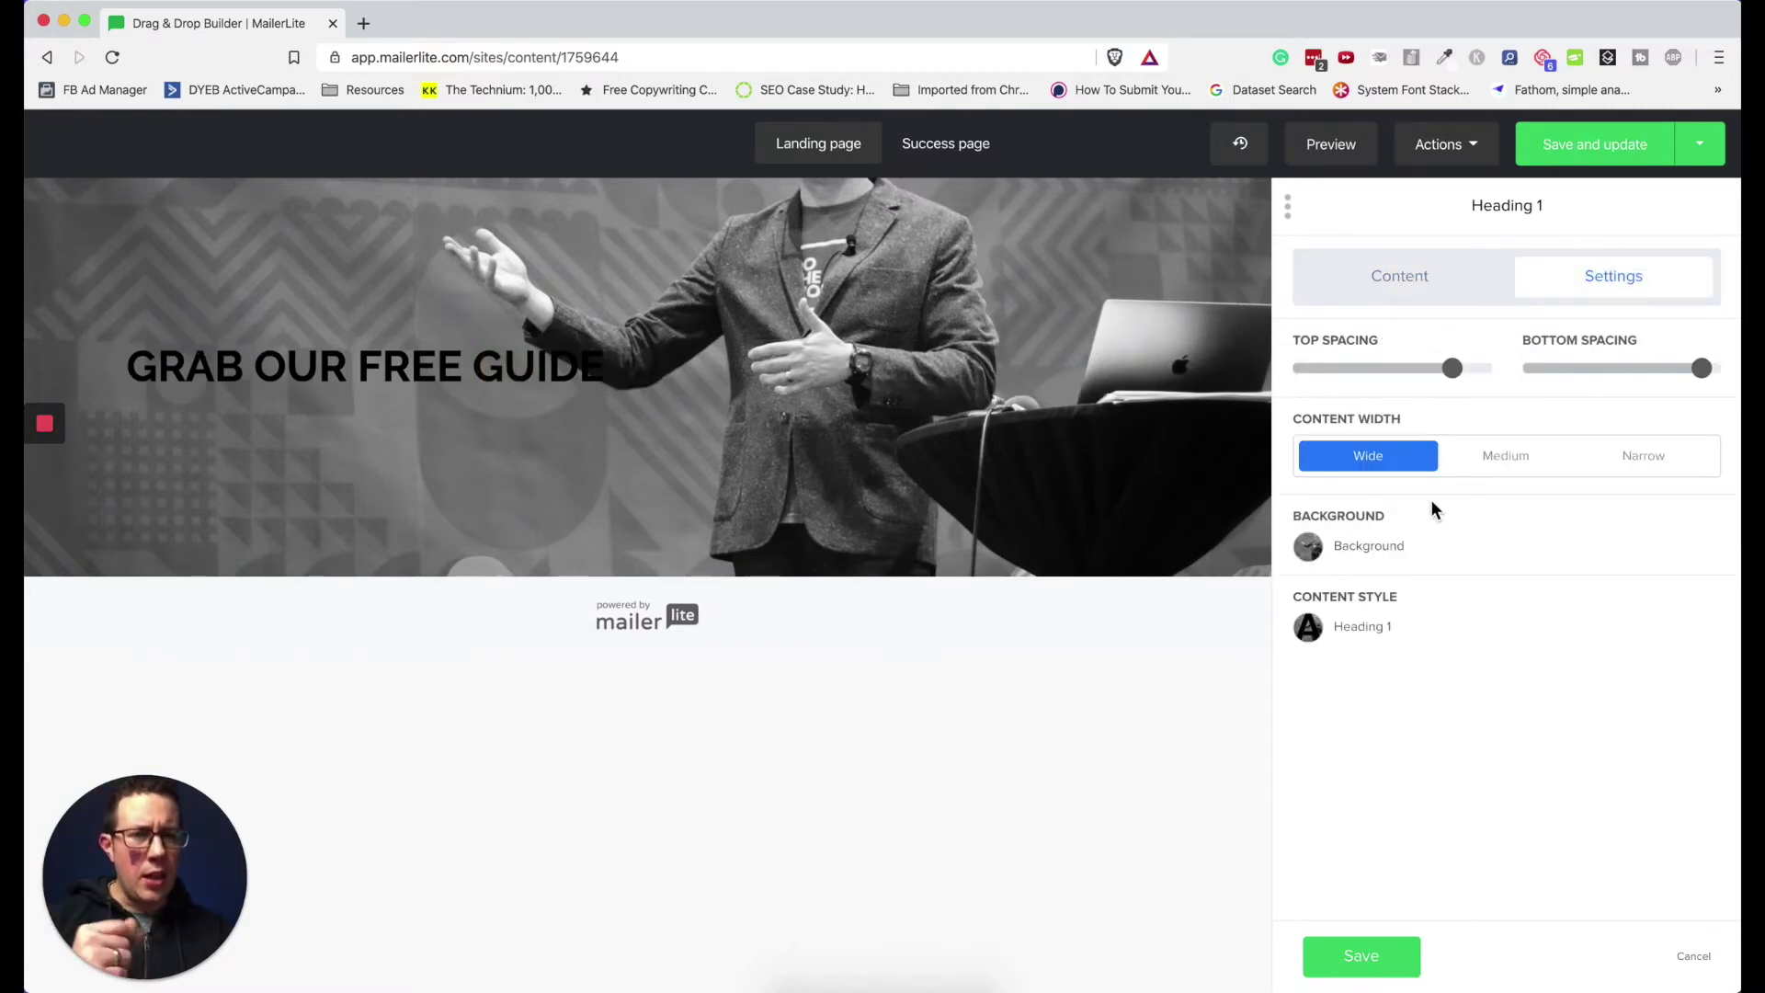
Step: Style the "GRAB OUR FREE GUIDE" heading with the Helvetica font, yellow font color #ffd145 and center alignment
{"action": "left_click", "coordinate": [1352, 626]}
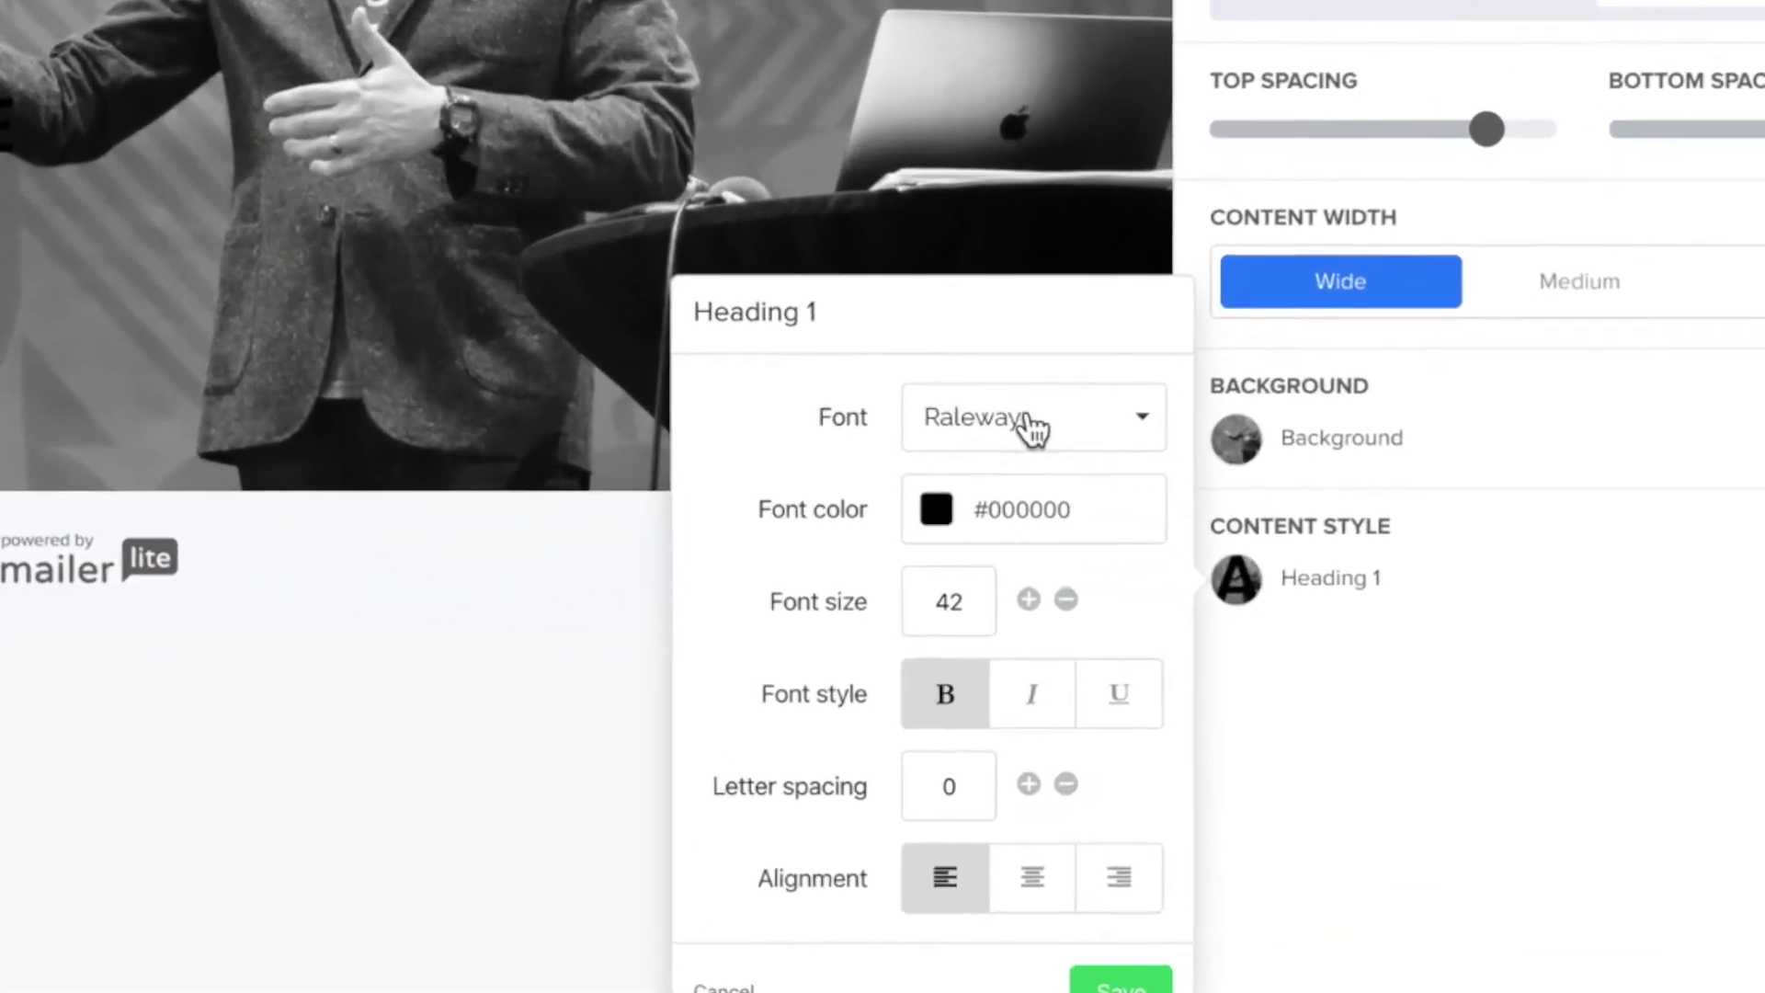
{"action": "left_click", "coordinate": [1033, 427]}
{"action": "left_click", "coordinate": [1011, 631]}
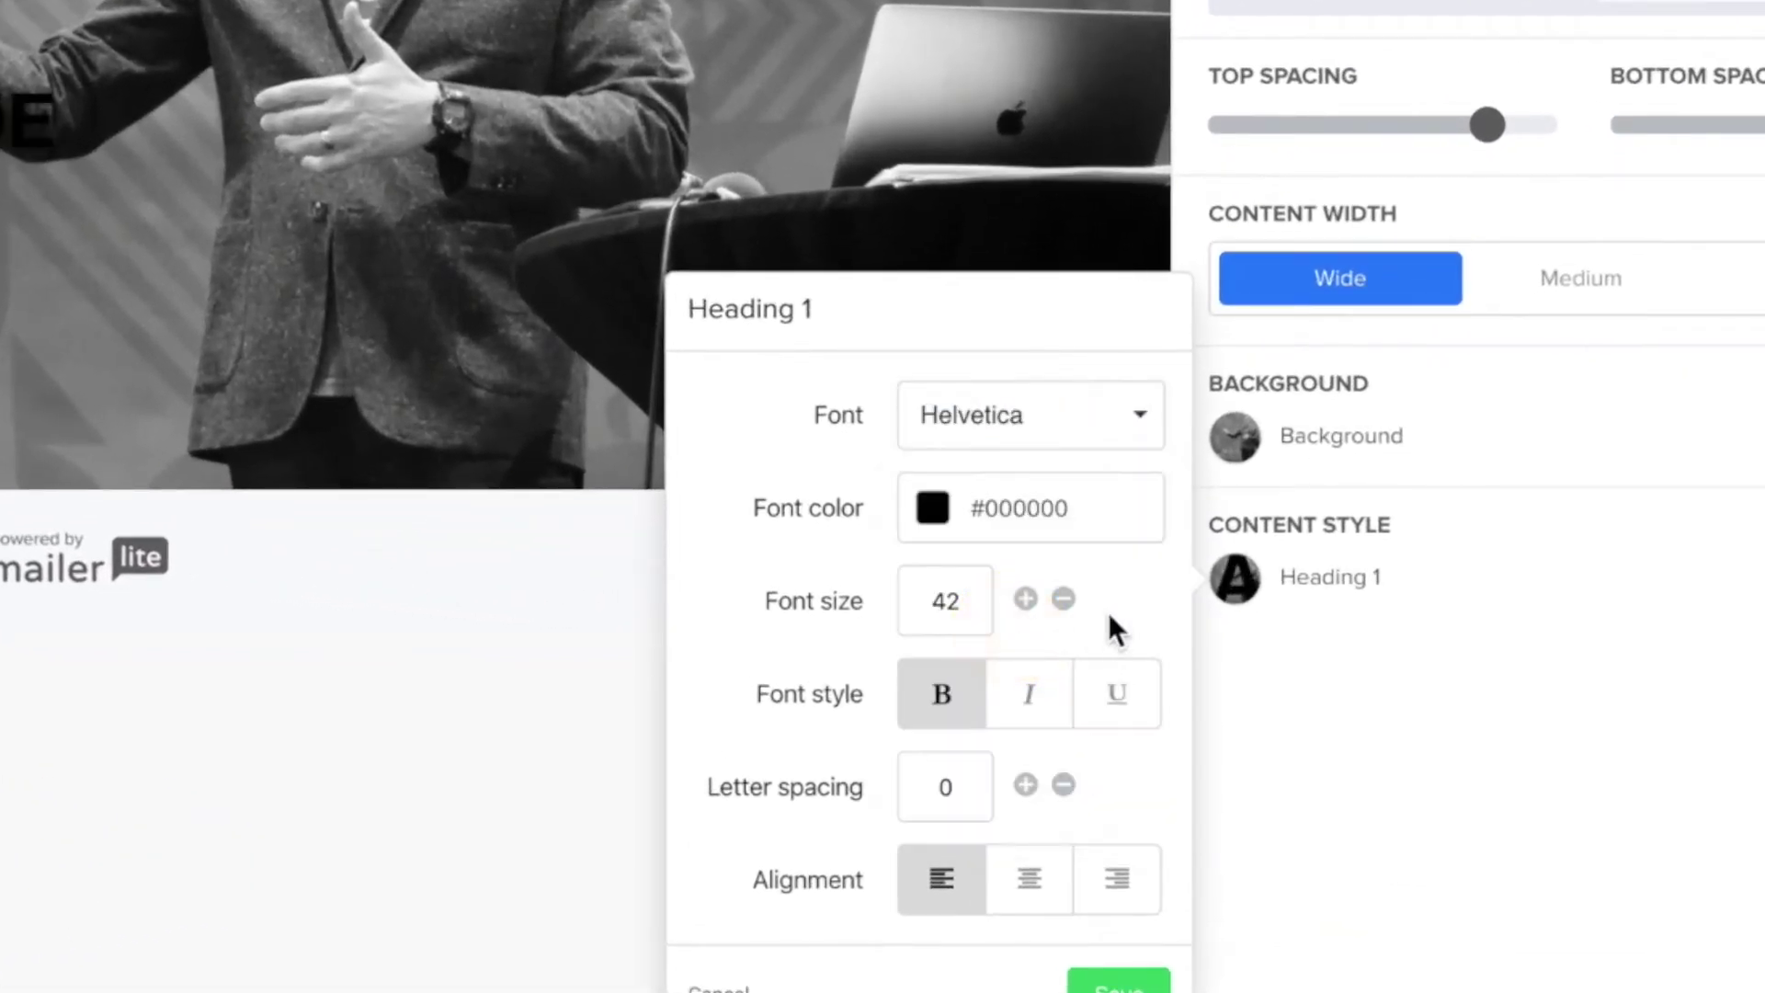
{"action": "left_click", "coordinate": [932, 515]}
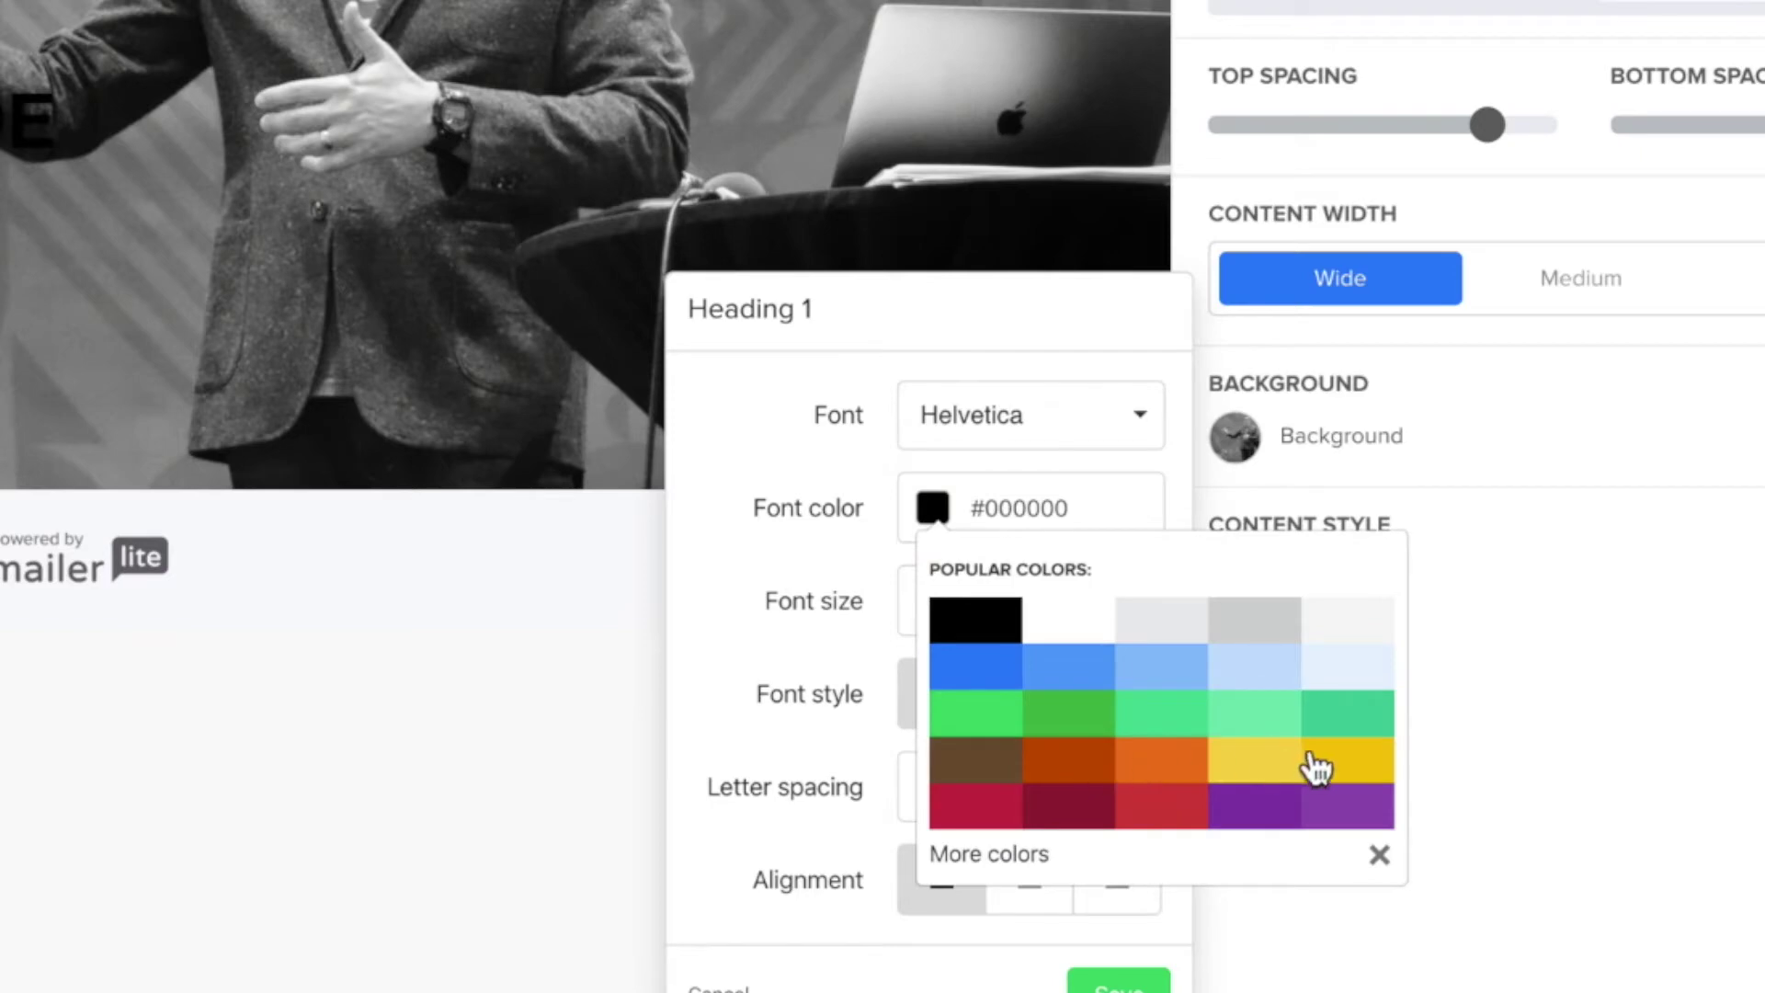
{"action": "left_click", "coordinate": [1282, 768]}
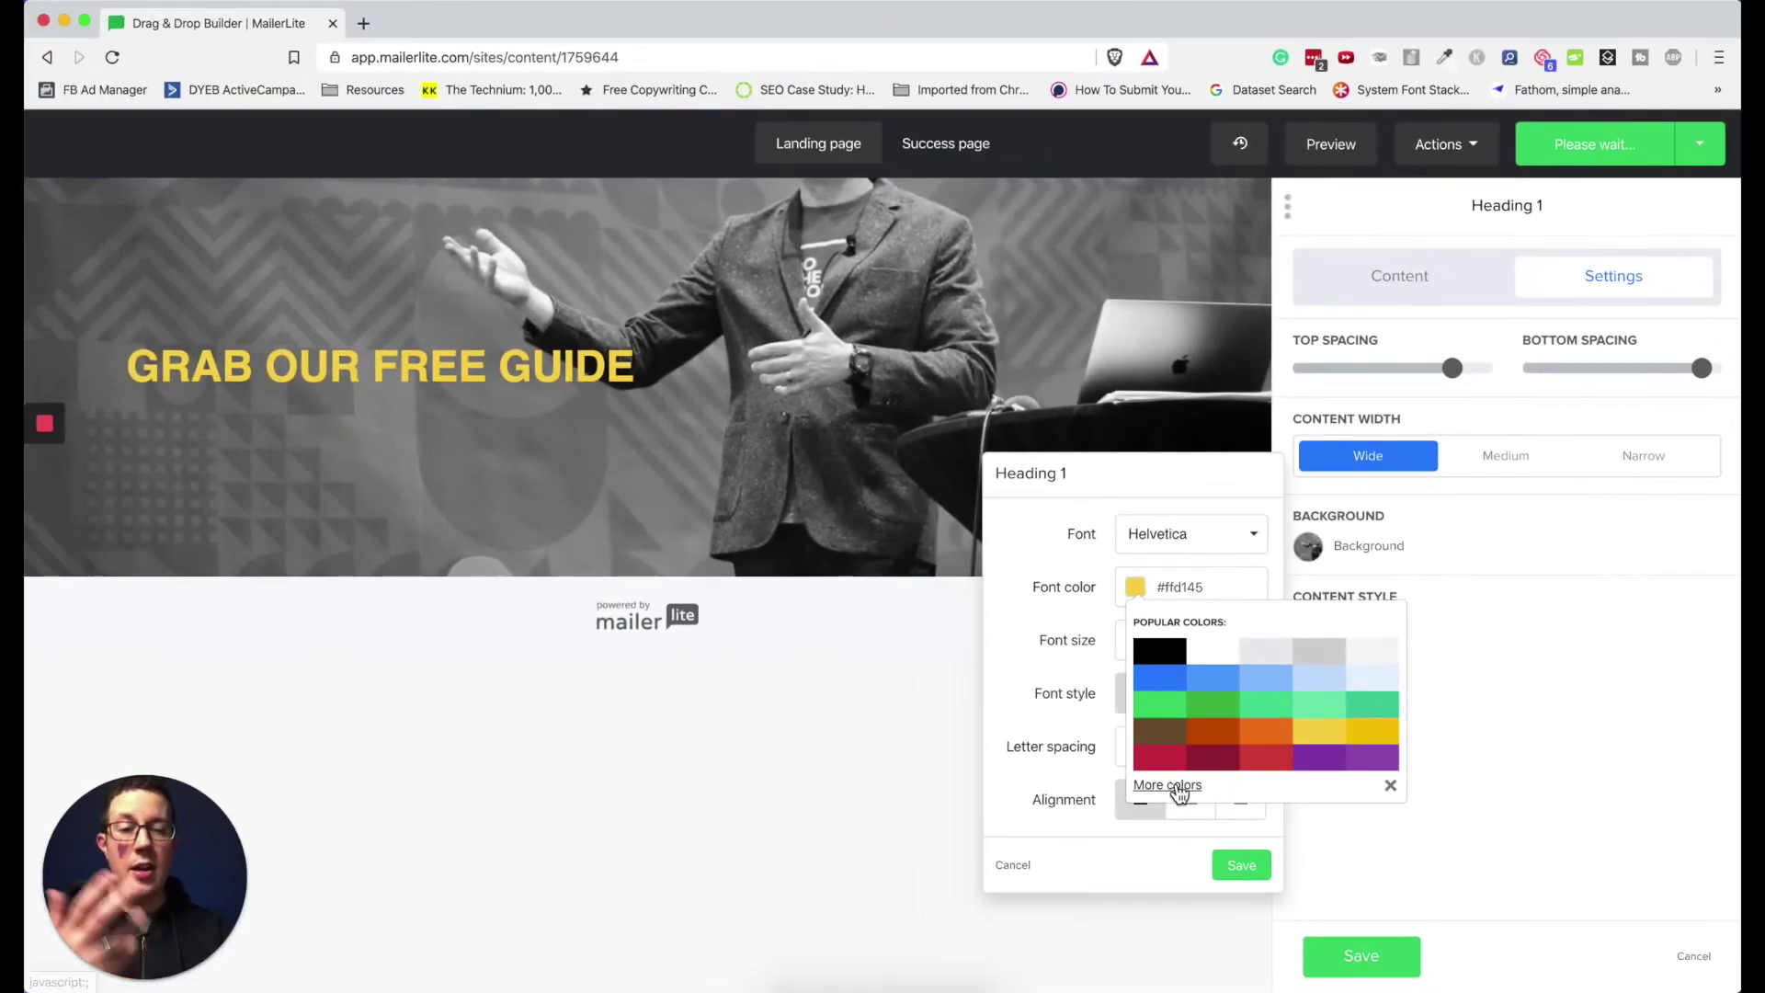
{"action": "left_click", "coordinate": [1024, 664]}
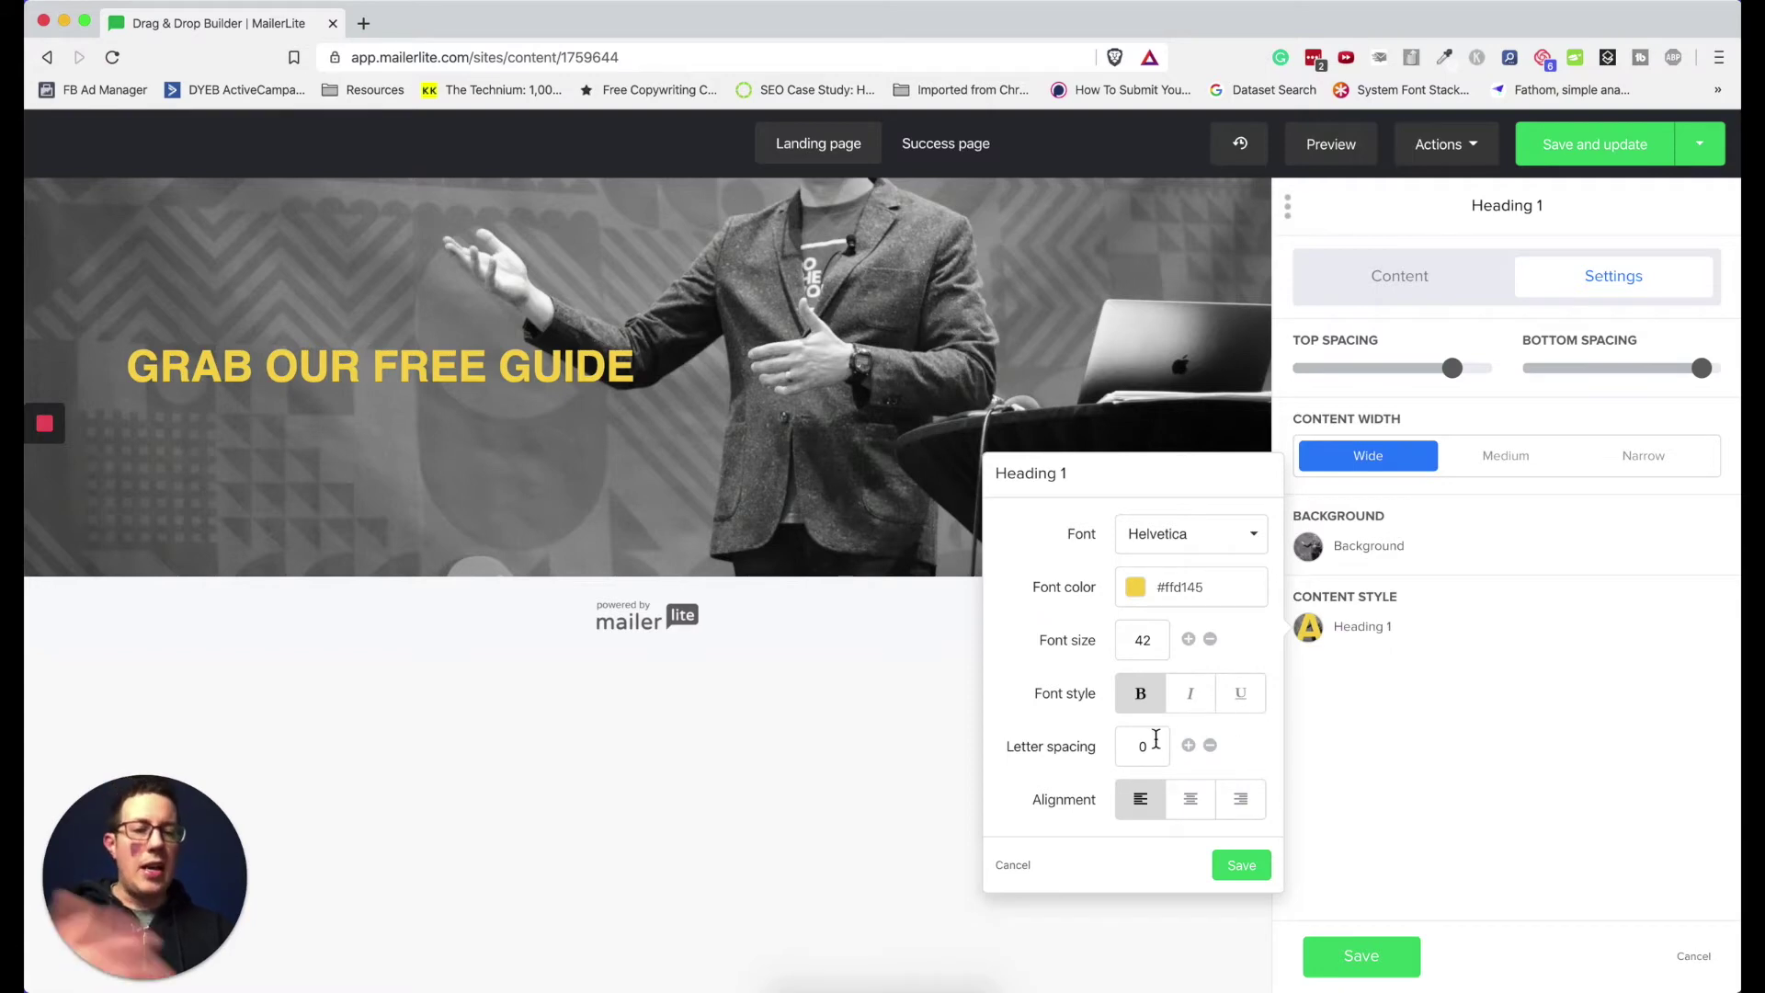
{"action": "left_click", "coordinate": [1200, 806]}
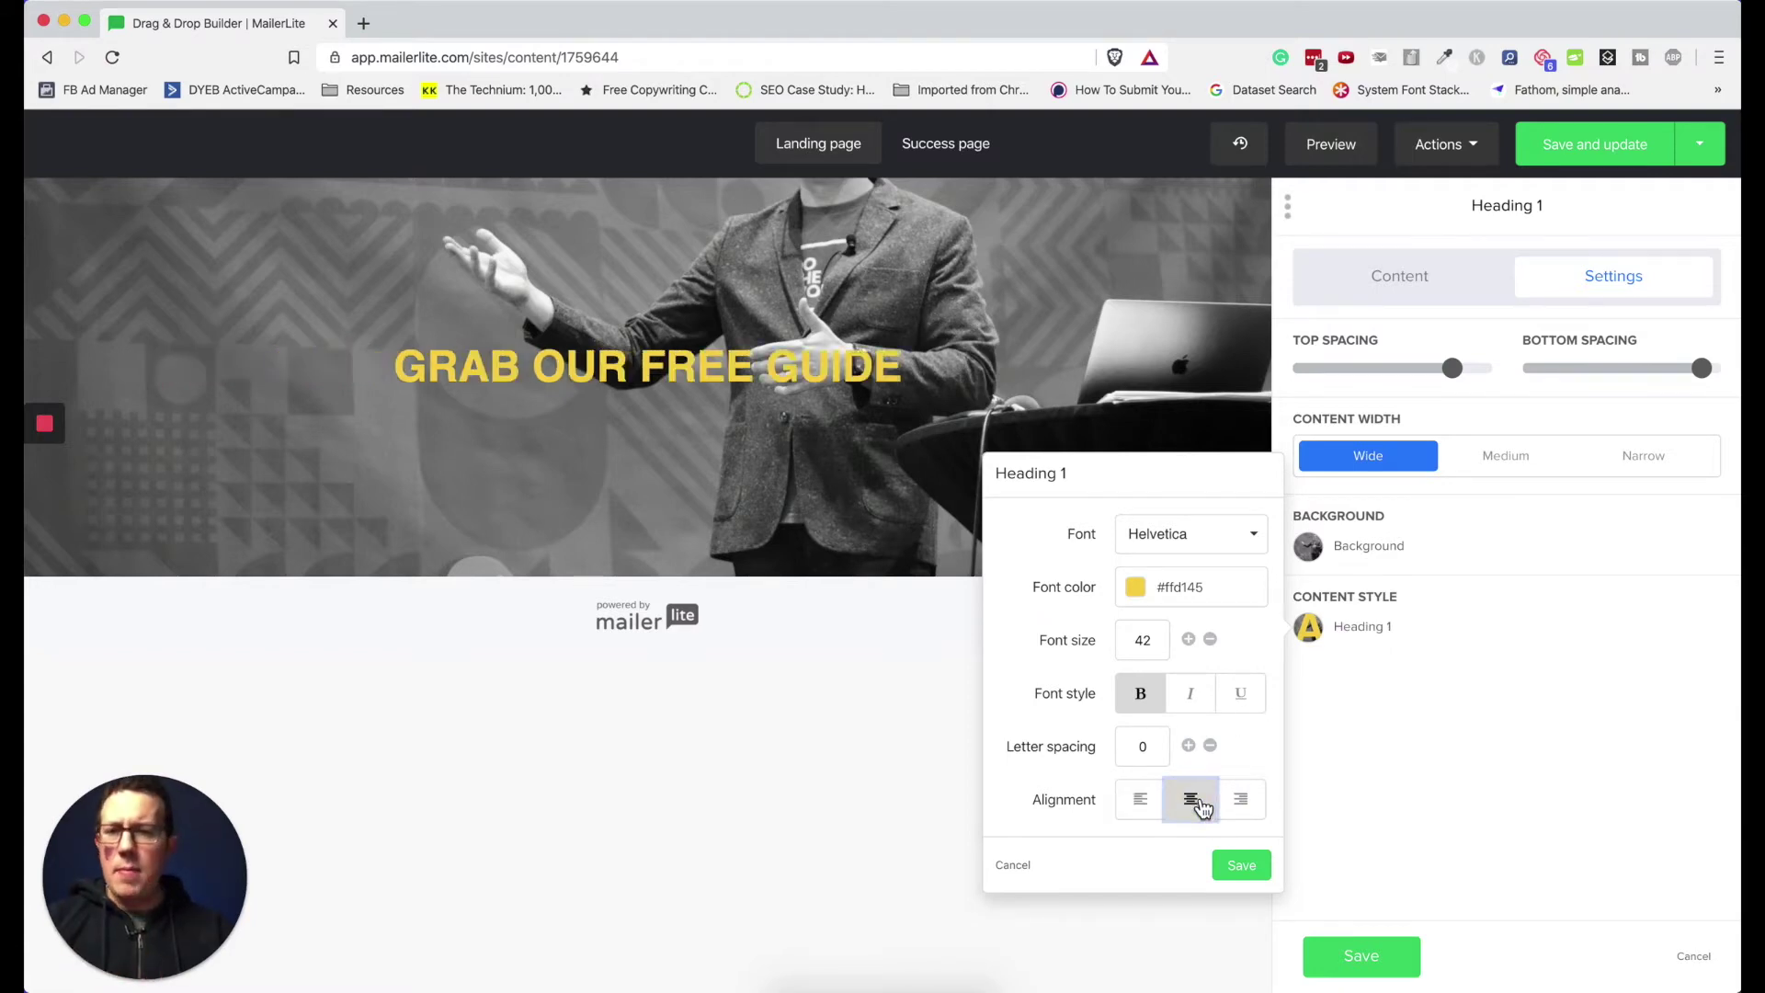
Step: Save the heading style and the "GRAB OUR FREE GUIDE" block's settings
{"action": "left_click", "coordinate": [1252, 865]}
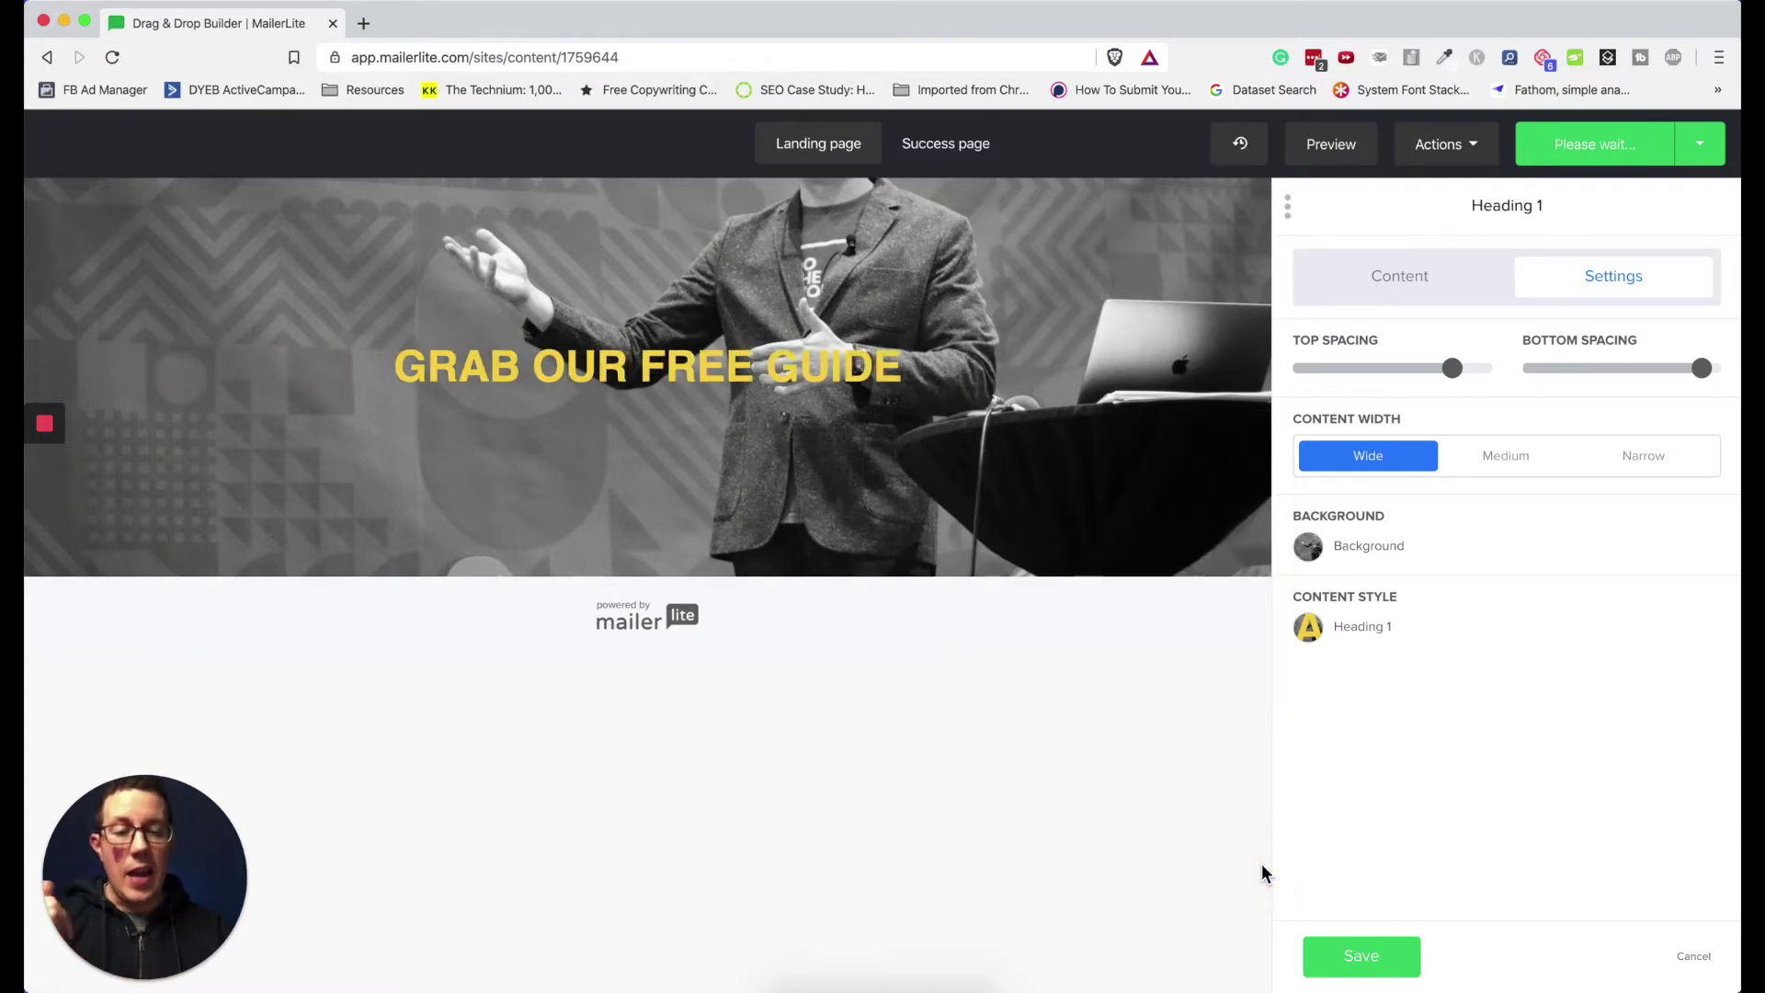
{"action": "left_click", "coordinate": [1354, 955]}
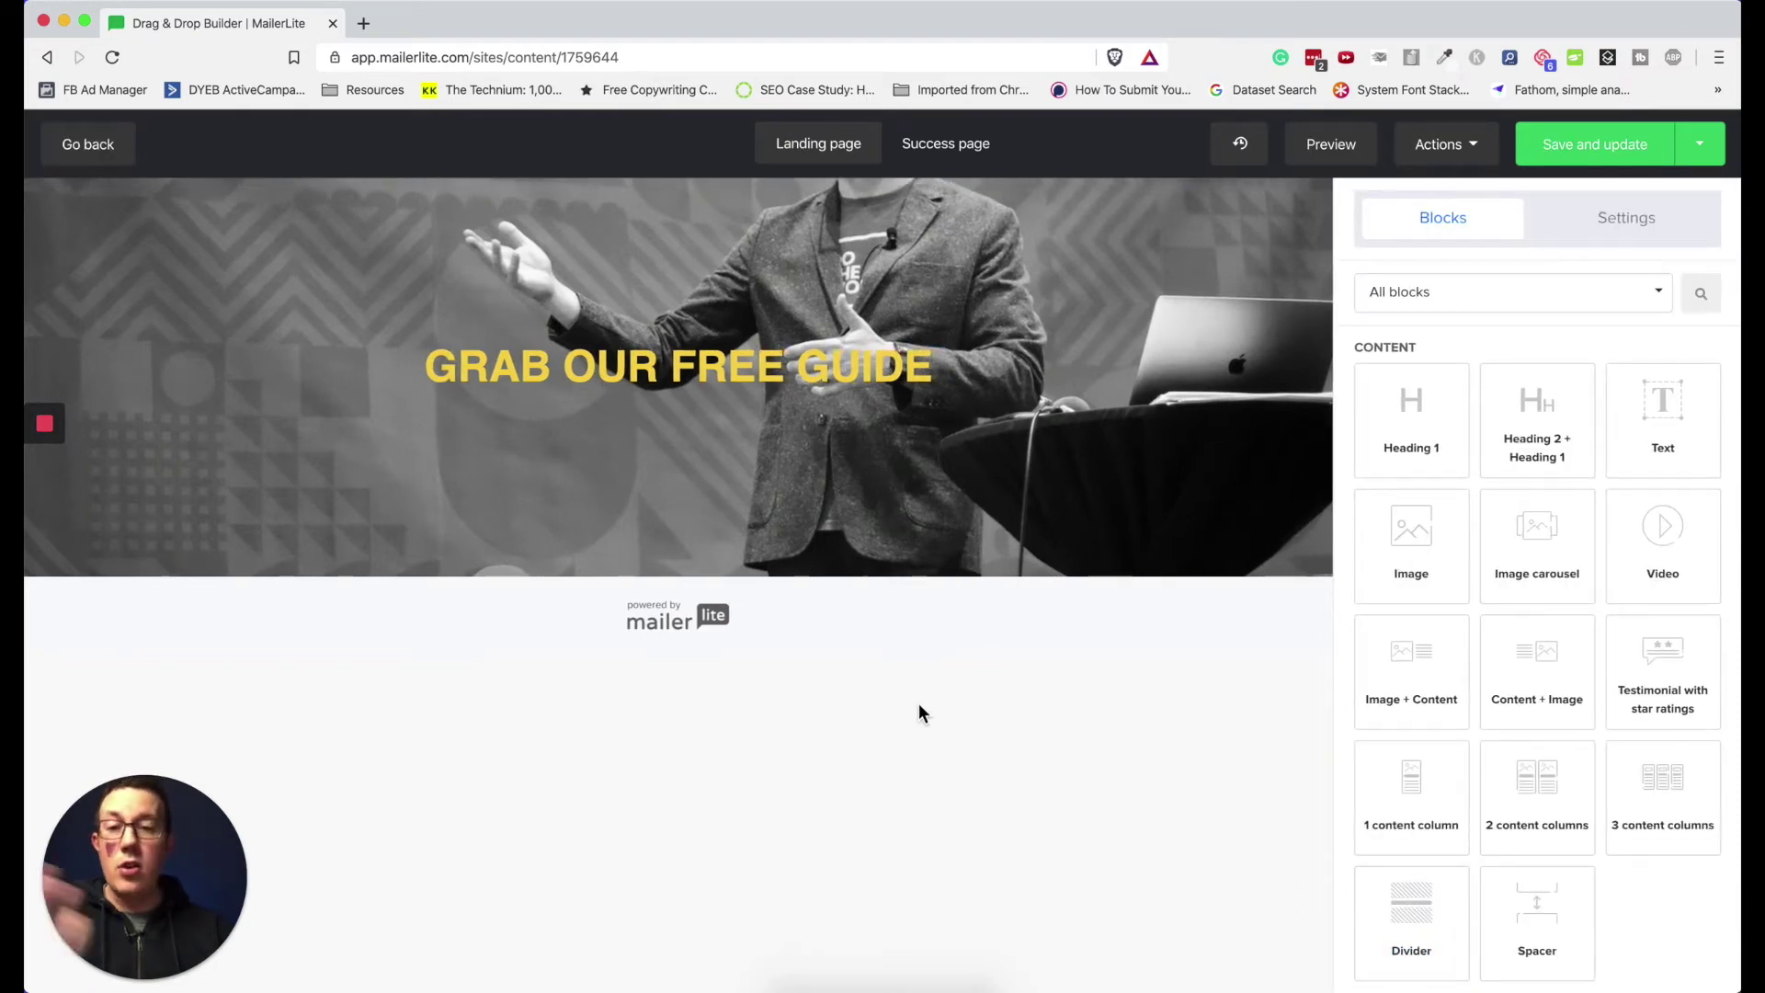
Step: Try the Container and Transparent page layouts and Regular spacing, returning to Fullwidth and Large
{"action": "left_click", "coordinate": [1648, 222]}
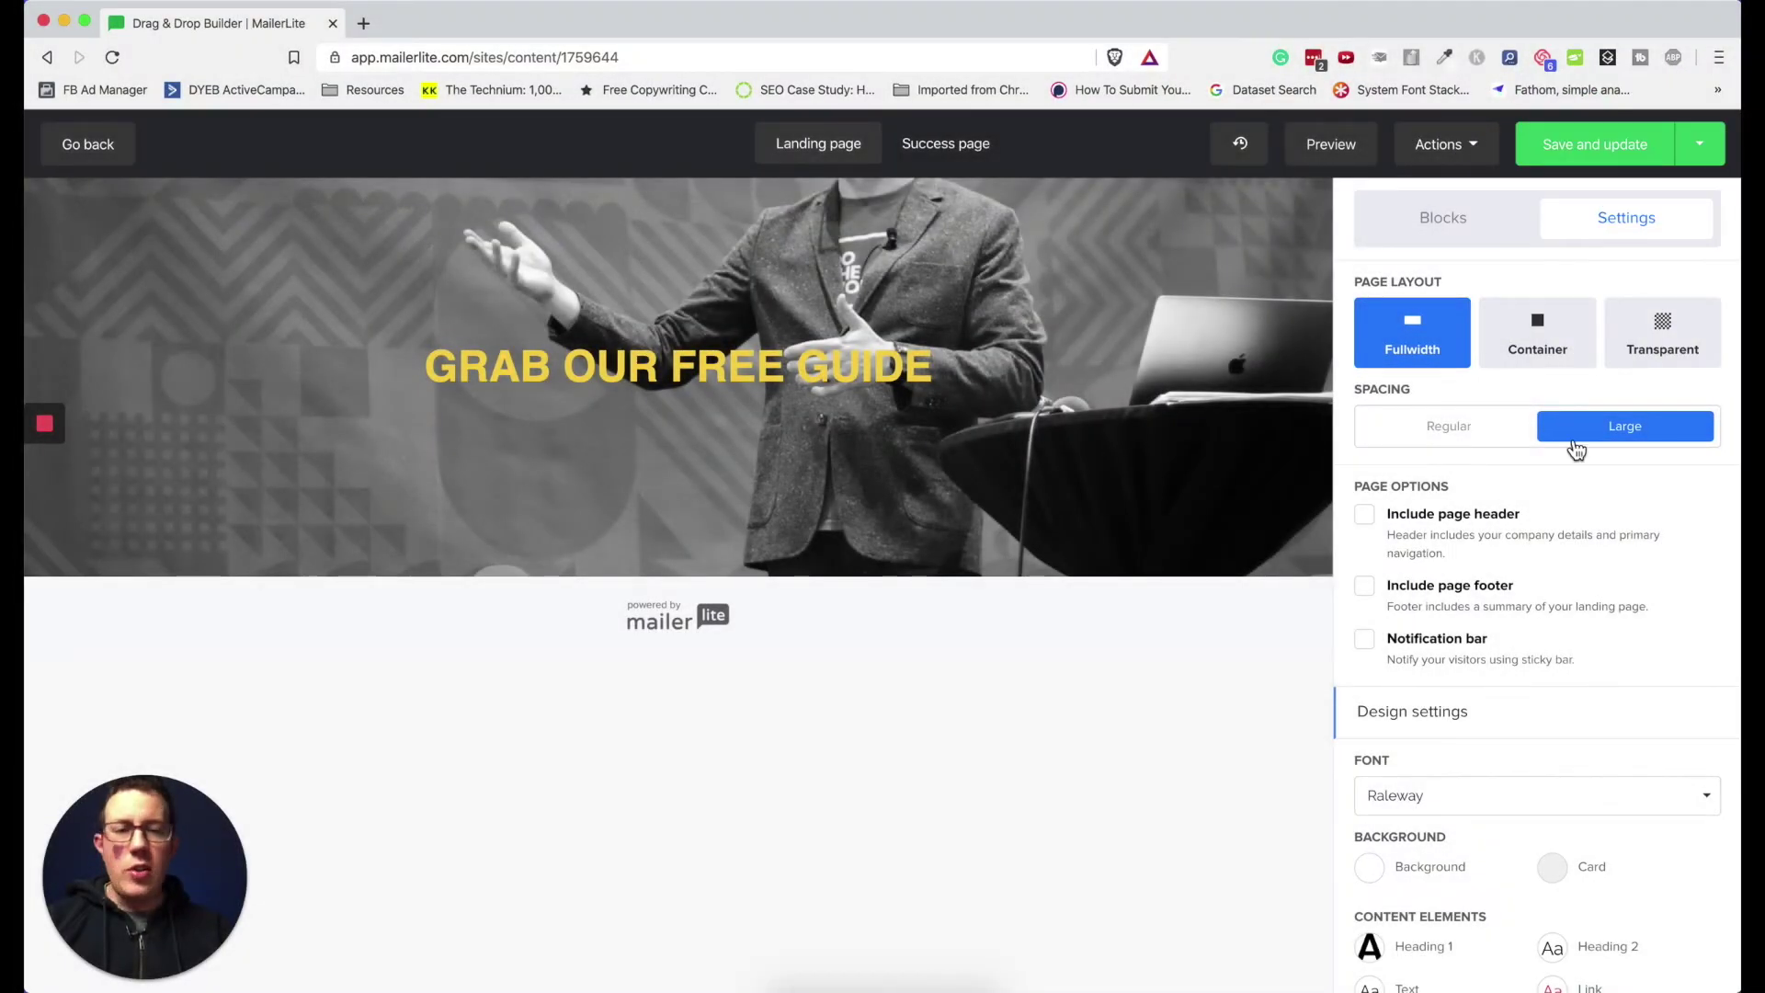
{"action": "left_click", "coordinate": [1575, 364]}
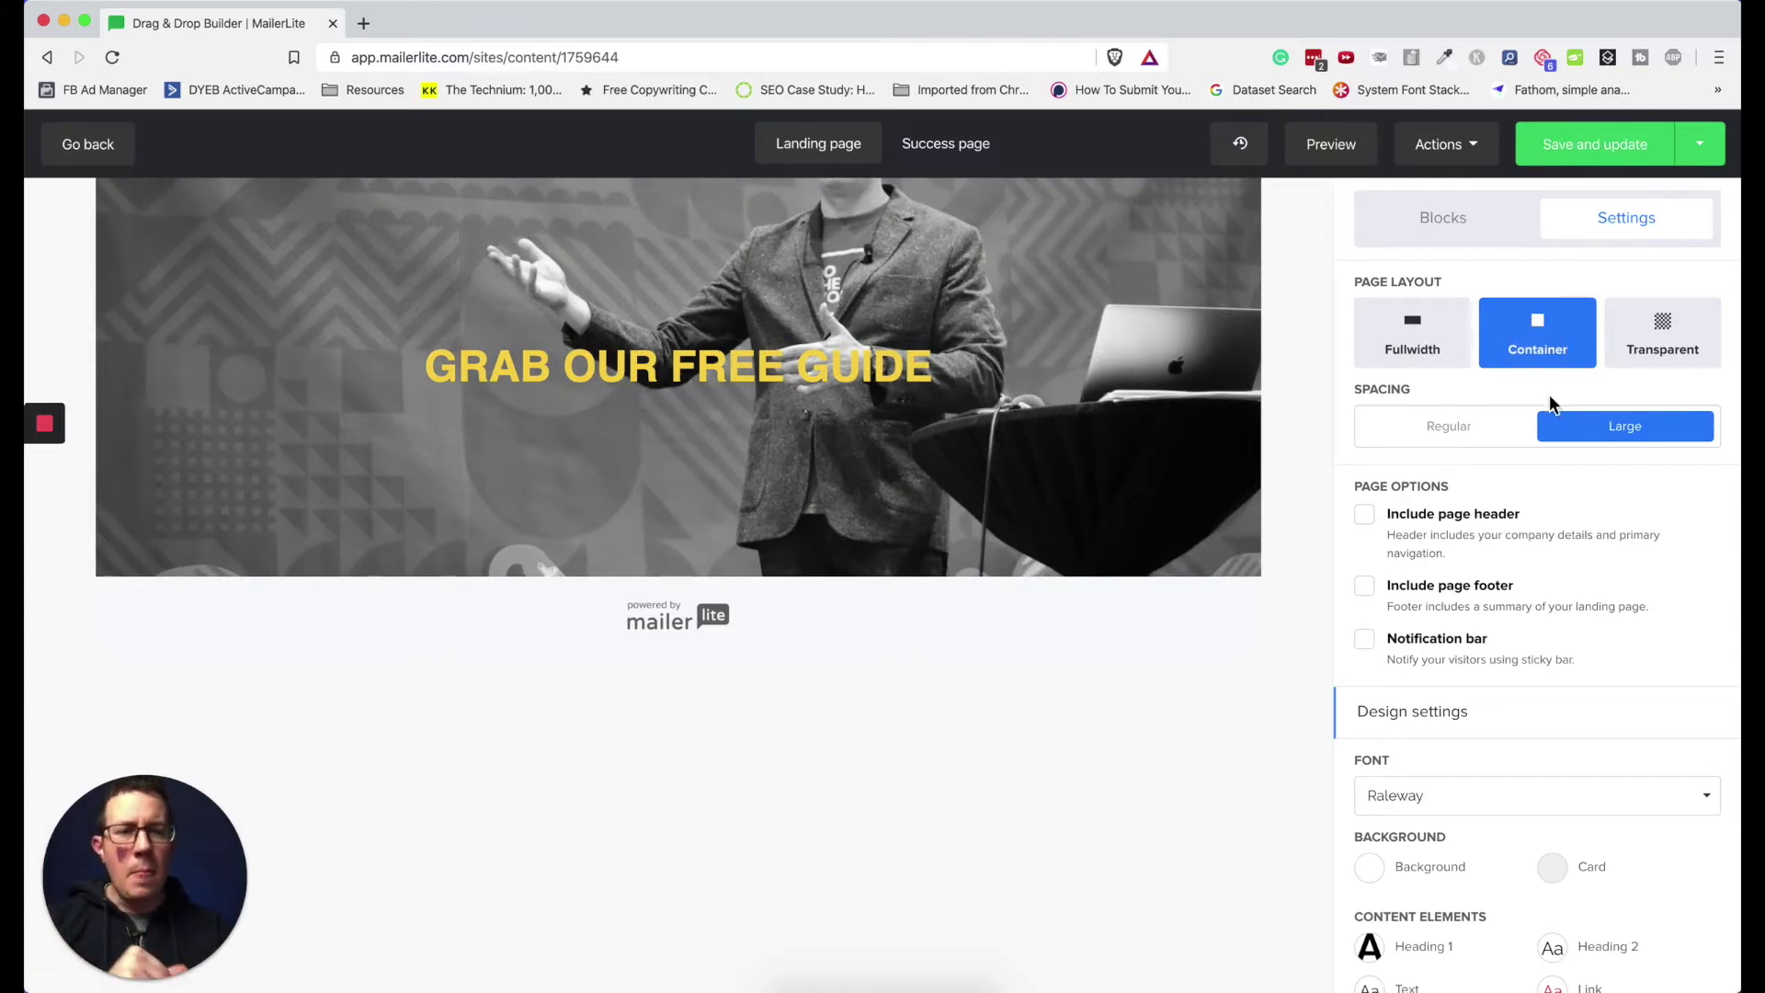
{"action": "left_click", "coordinate": [1656, 340]}
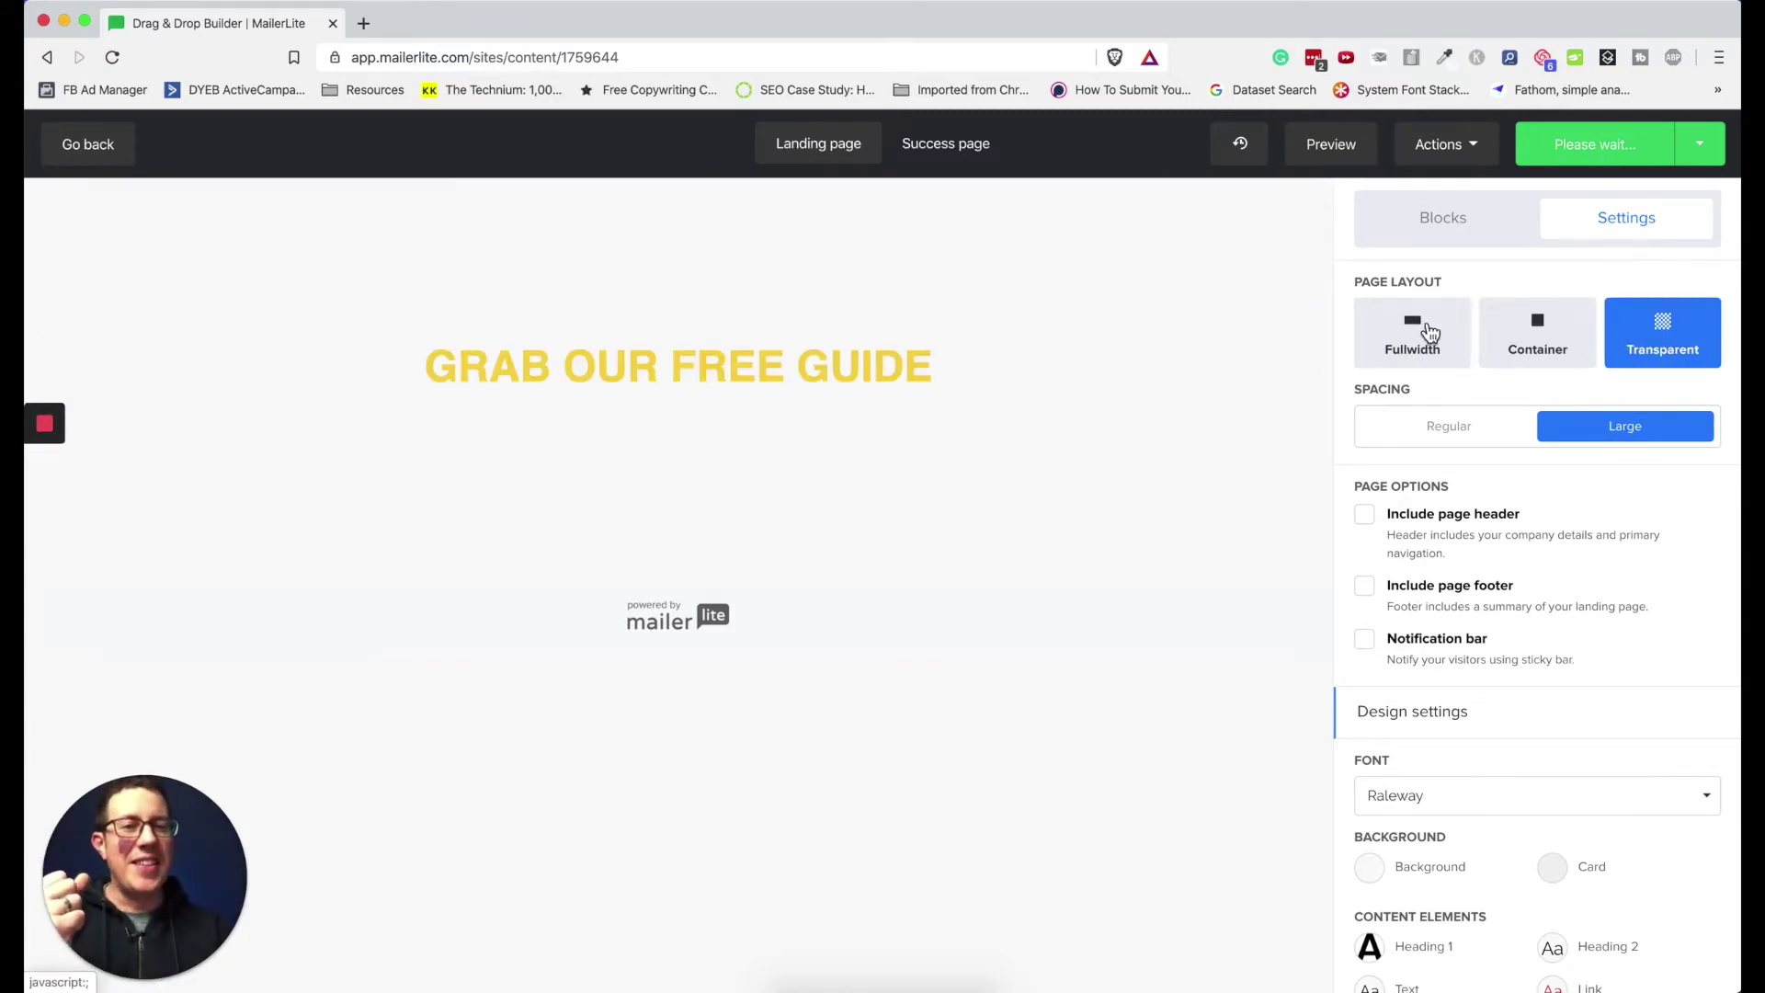
{"action": "left_click", "coordinate": [1430, 333]}
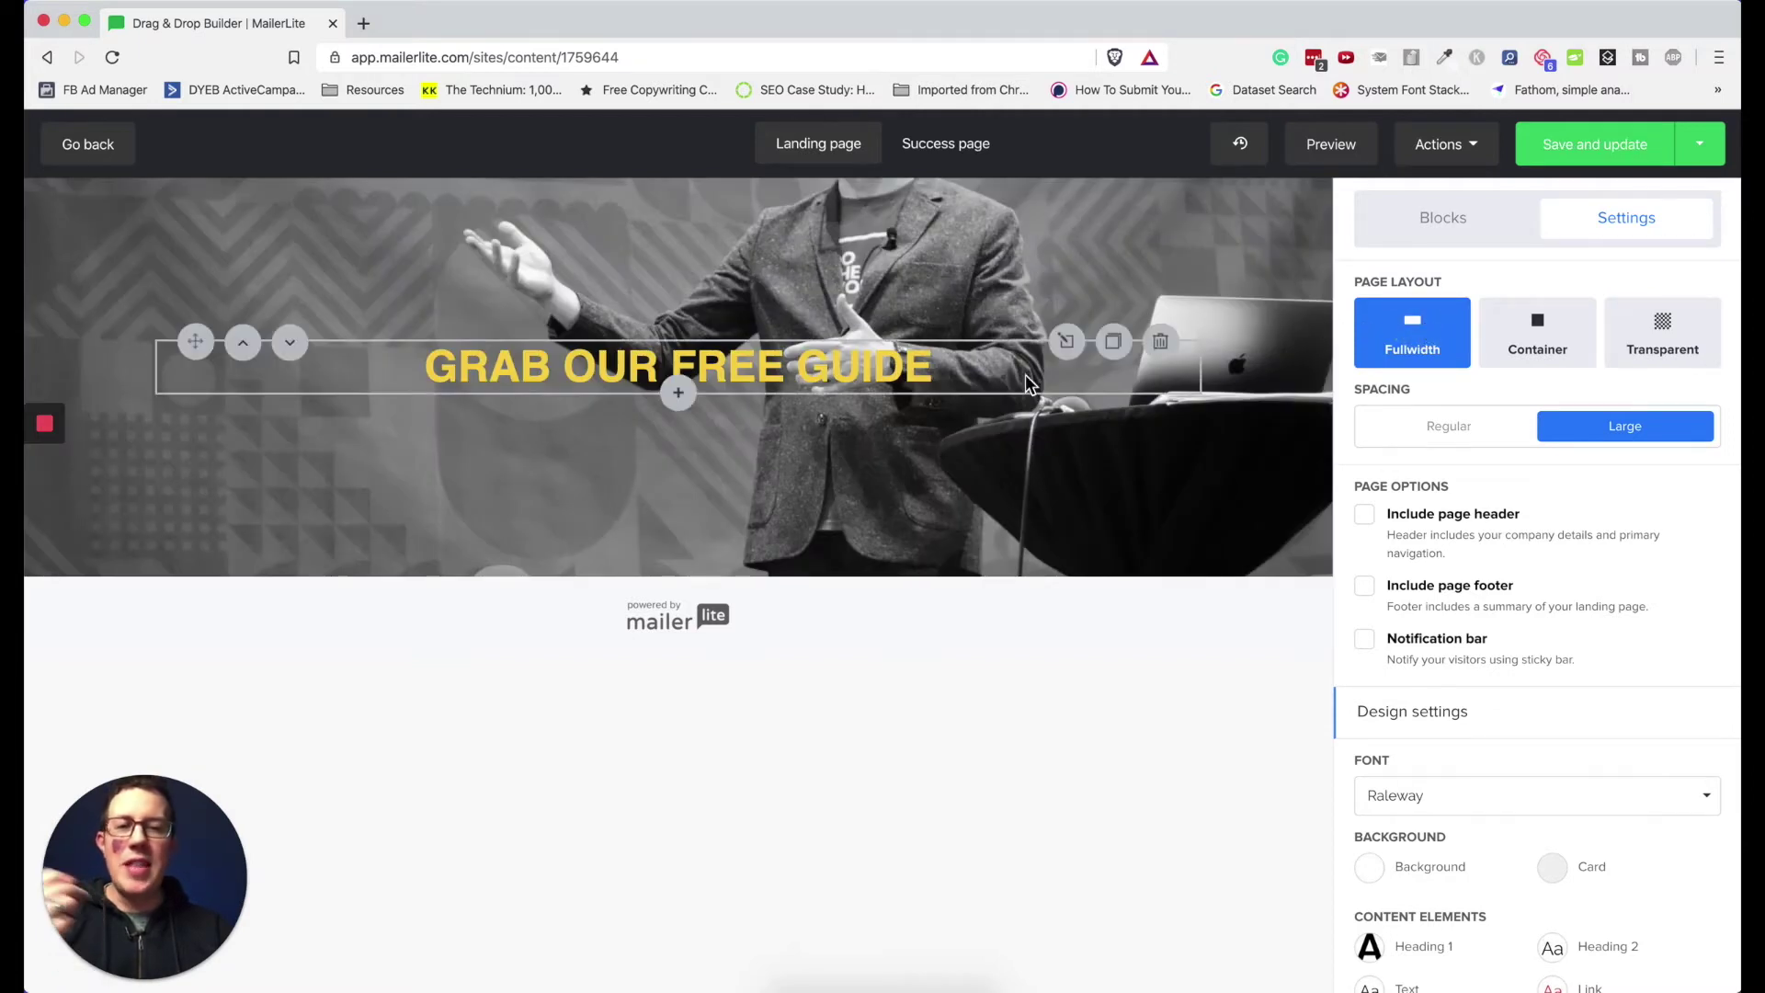
{"action": "left_click", "coordinate": [1451, 442]}
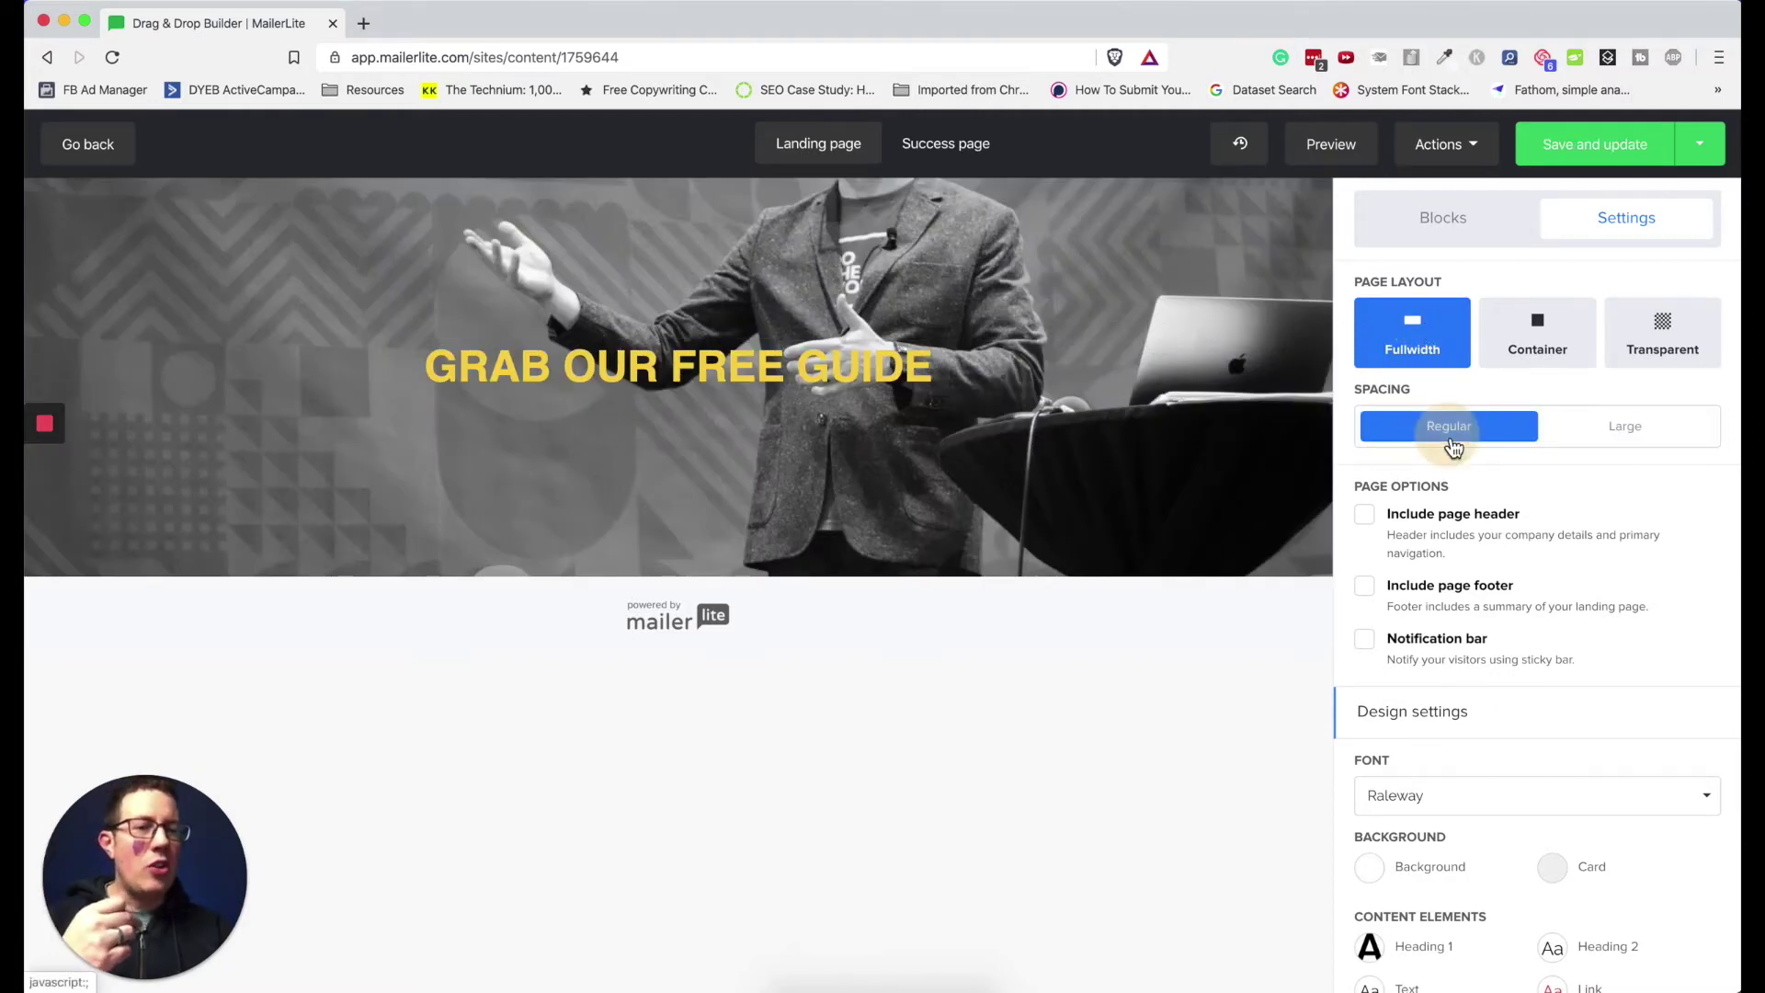
{"action": "left_click", "coordinate": [1593, 439]}
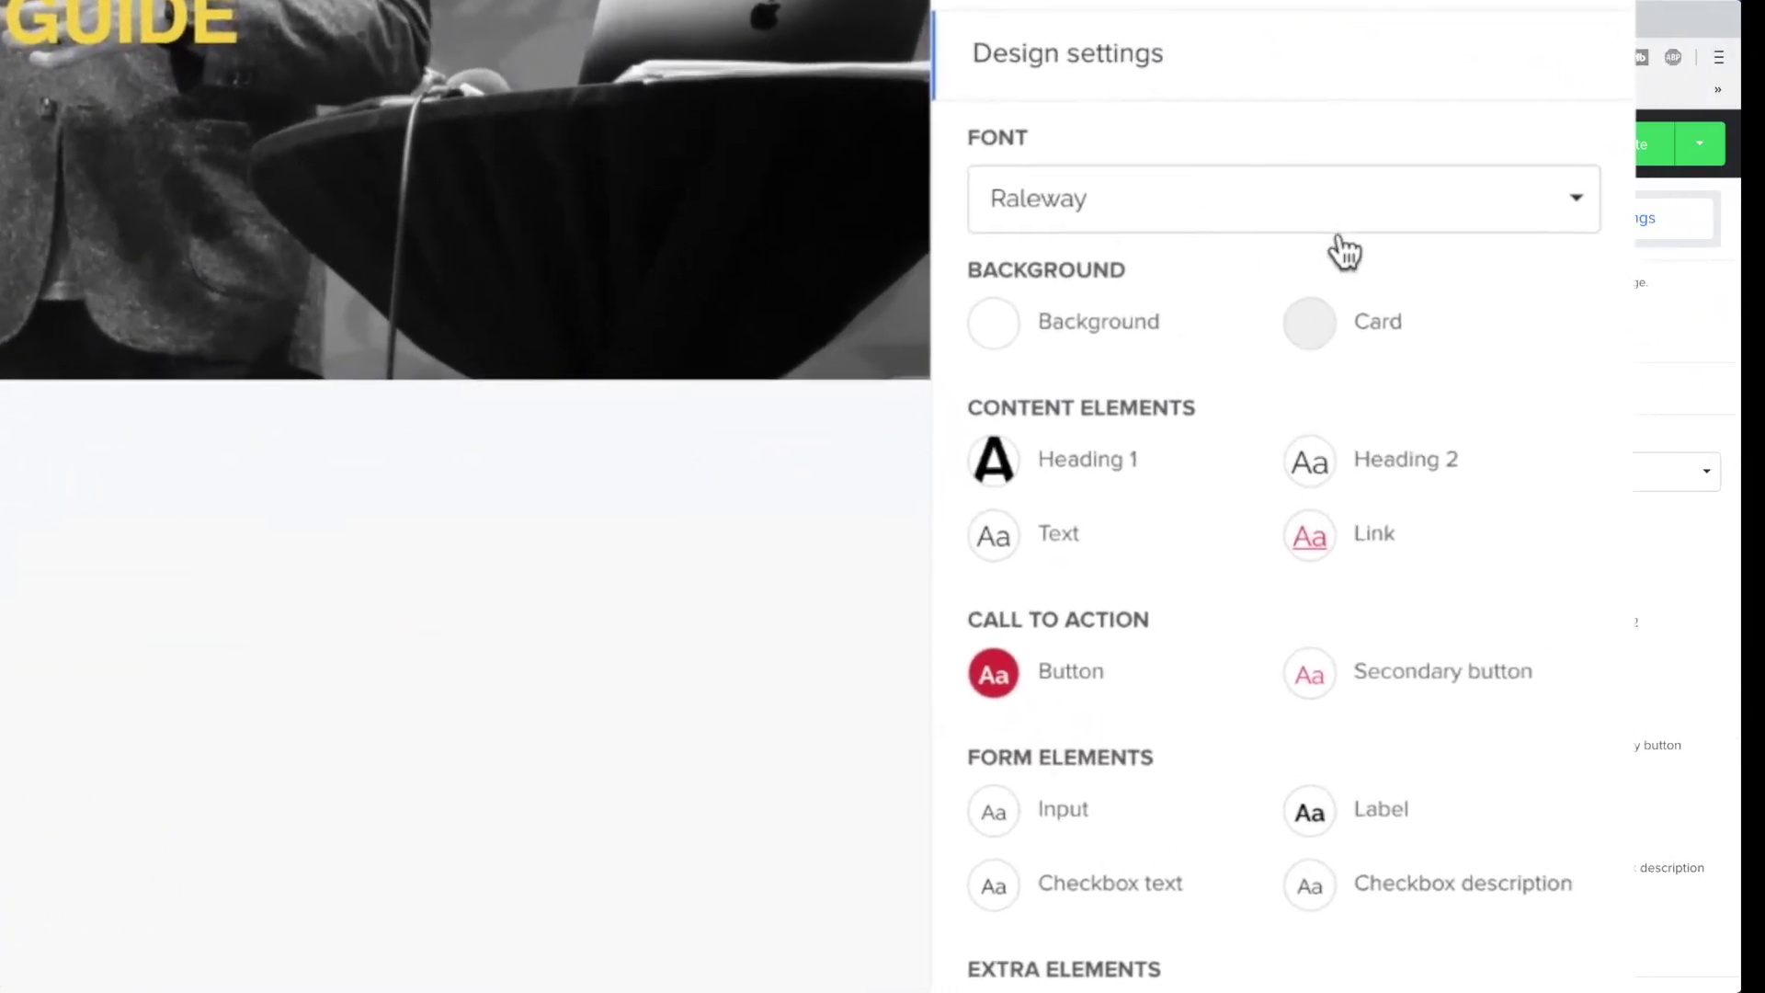
Step: Set the page's design font to Helvetica and its body background color to yellow #ffd145
{"action": "left_click", "coordinate": [1231, 217]}
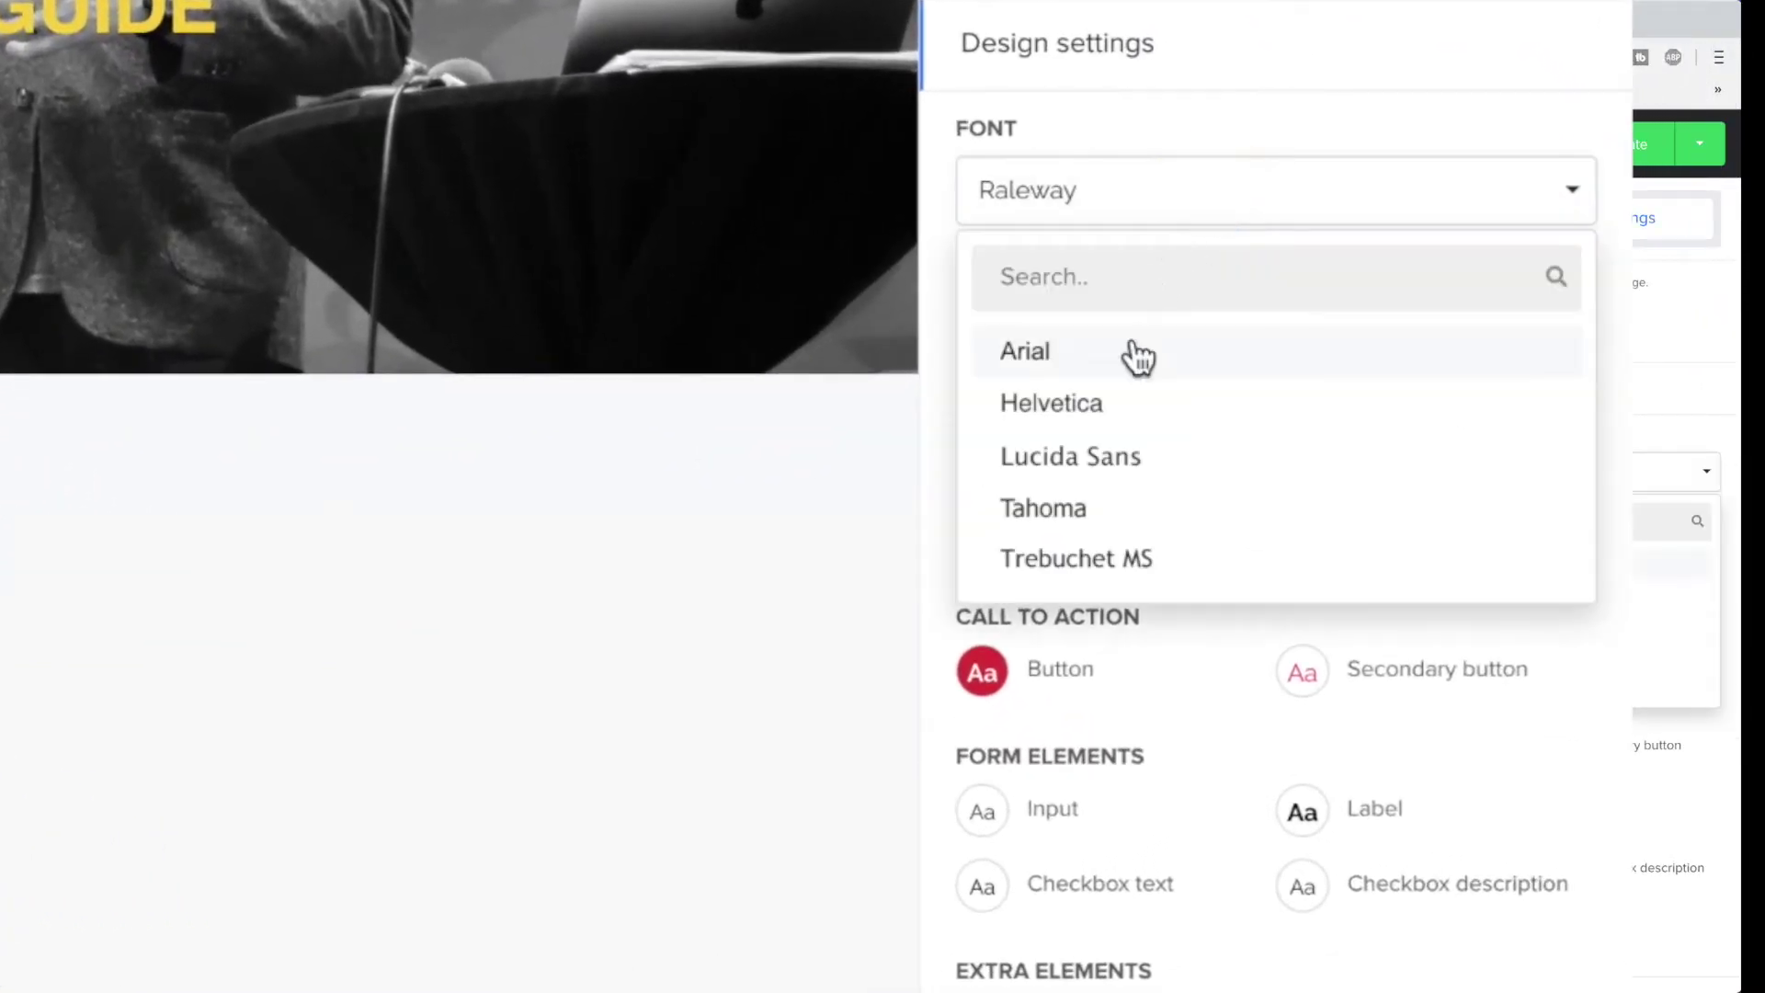
{"action": "left_click", "coordinate": [1083, 404]}
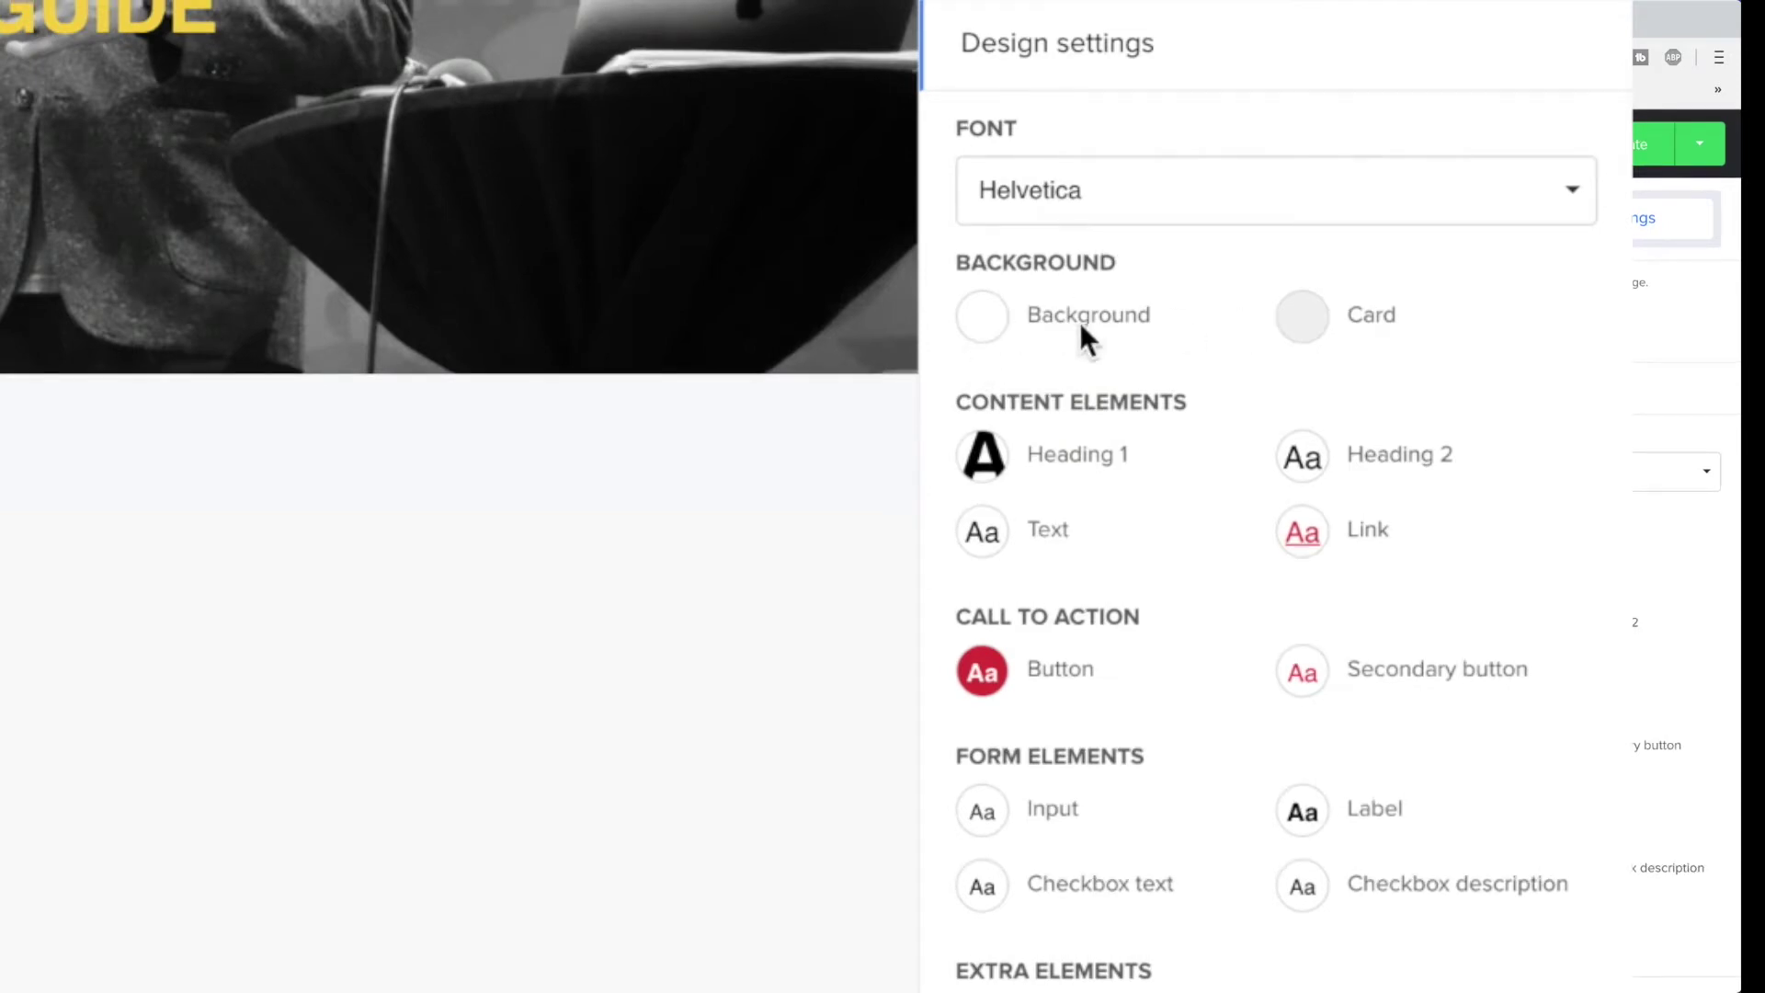
{"action": "left_click", "coordinate": [984, 337]}
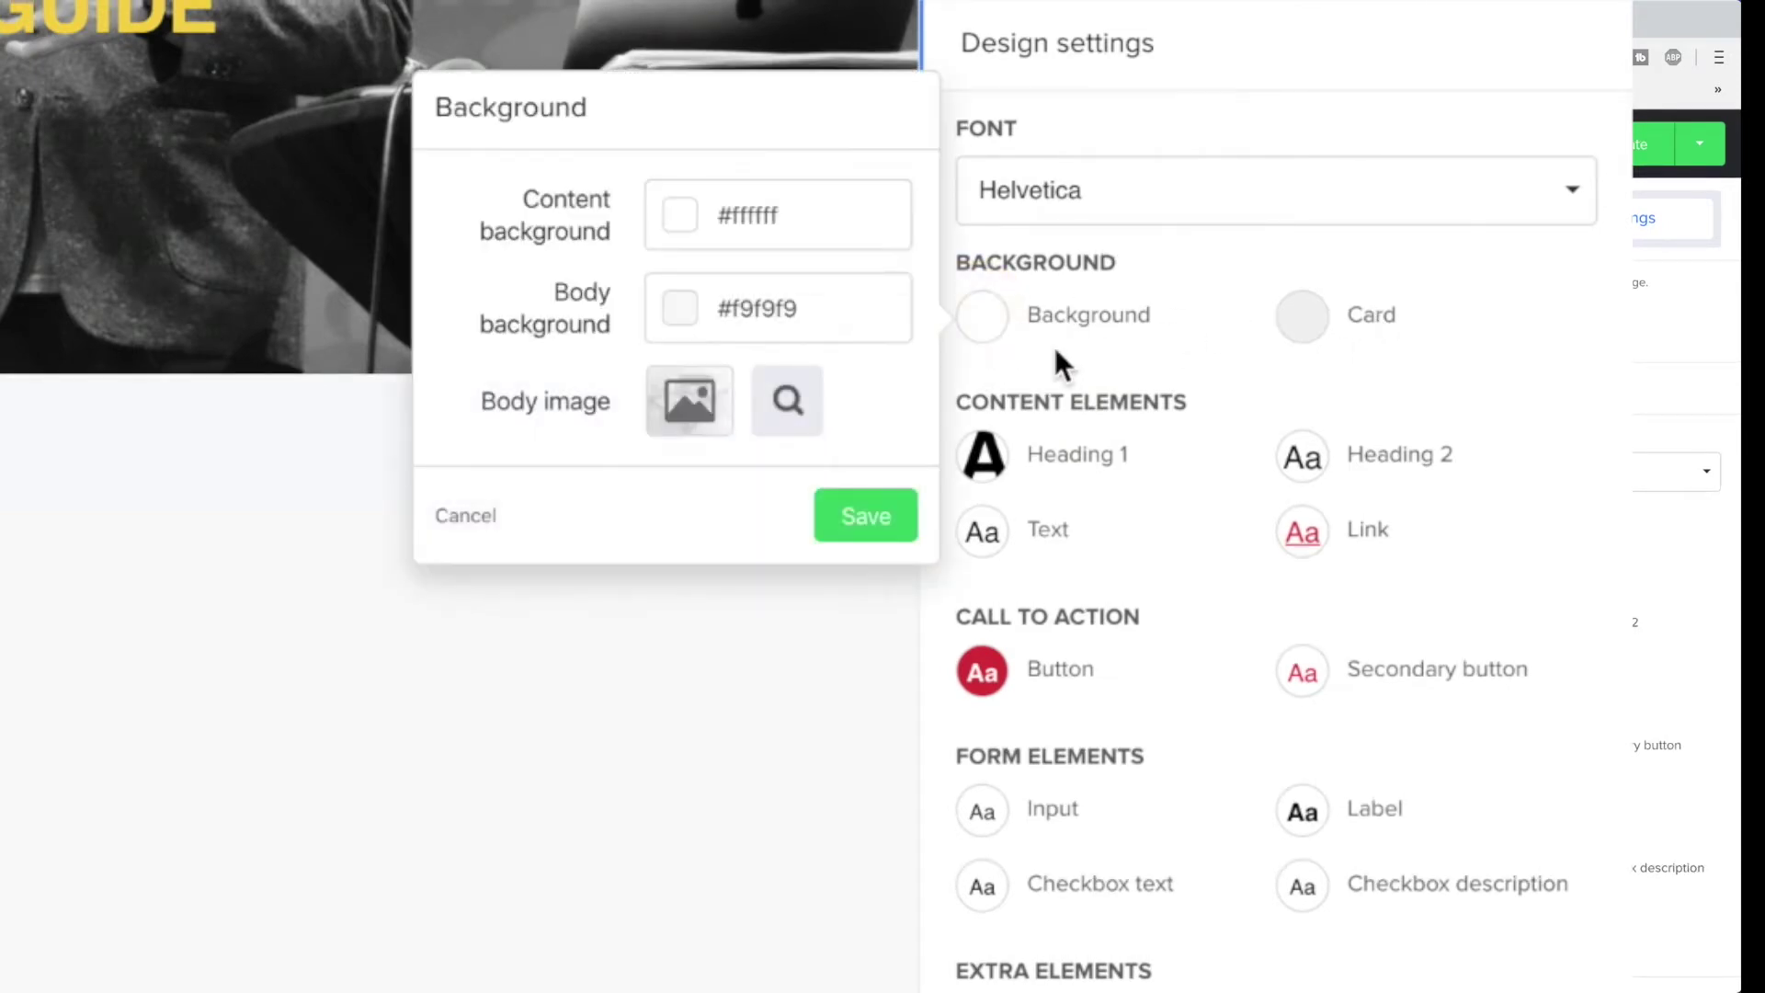
{"action": "left_click", "coordinate": [859, 353]}
{"action": "left_click", "coordinate": [1392, 696]}
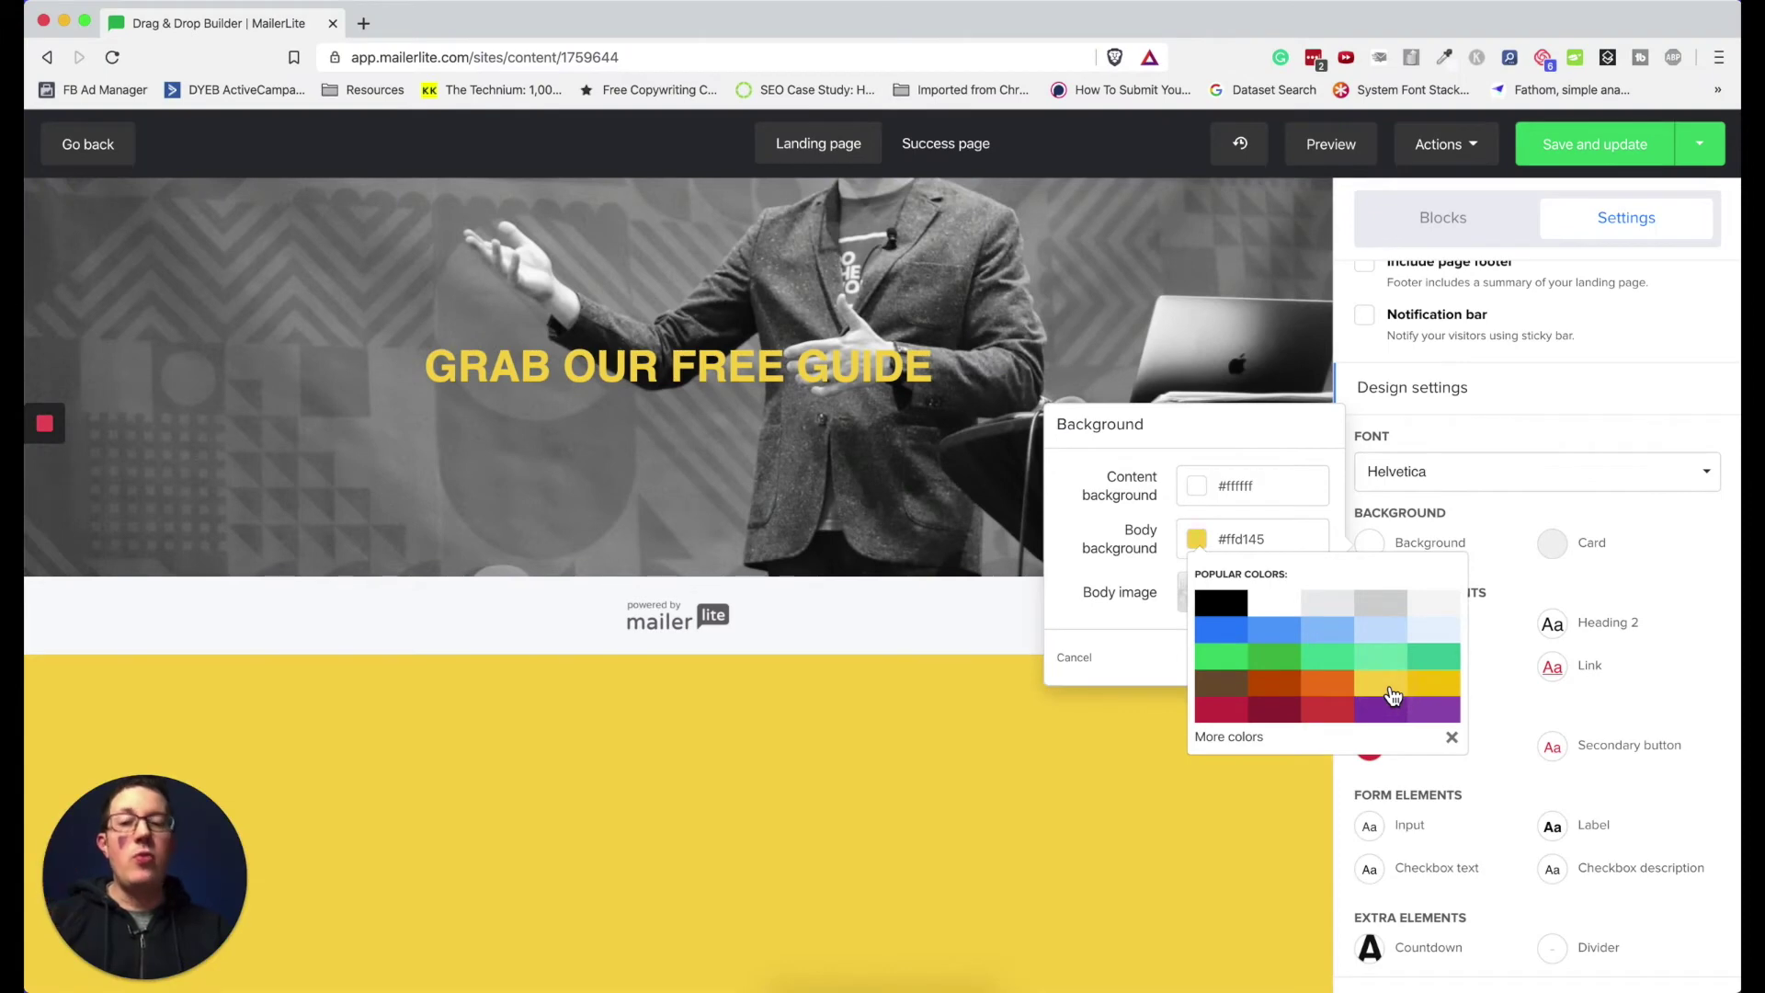
{"action": "left_click", "coordinate": [819, 835]}
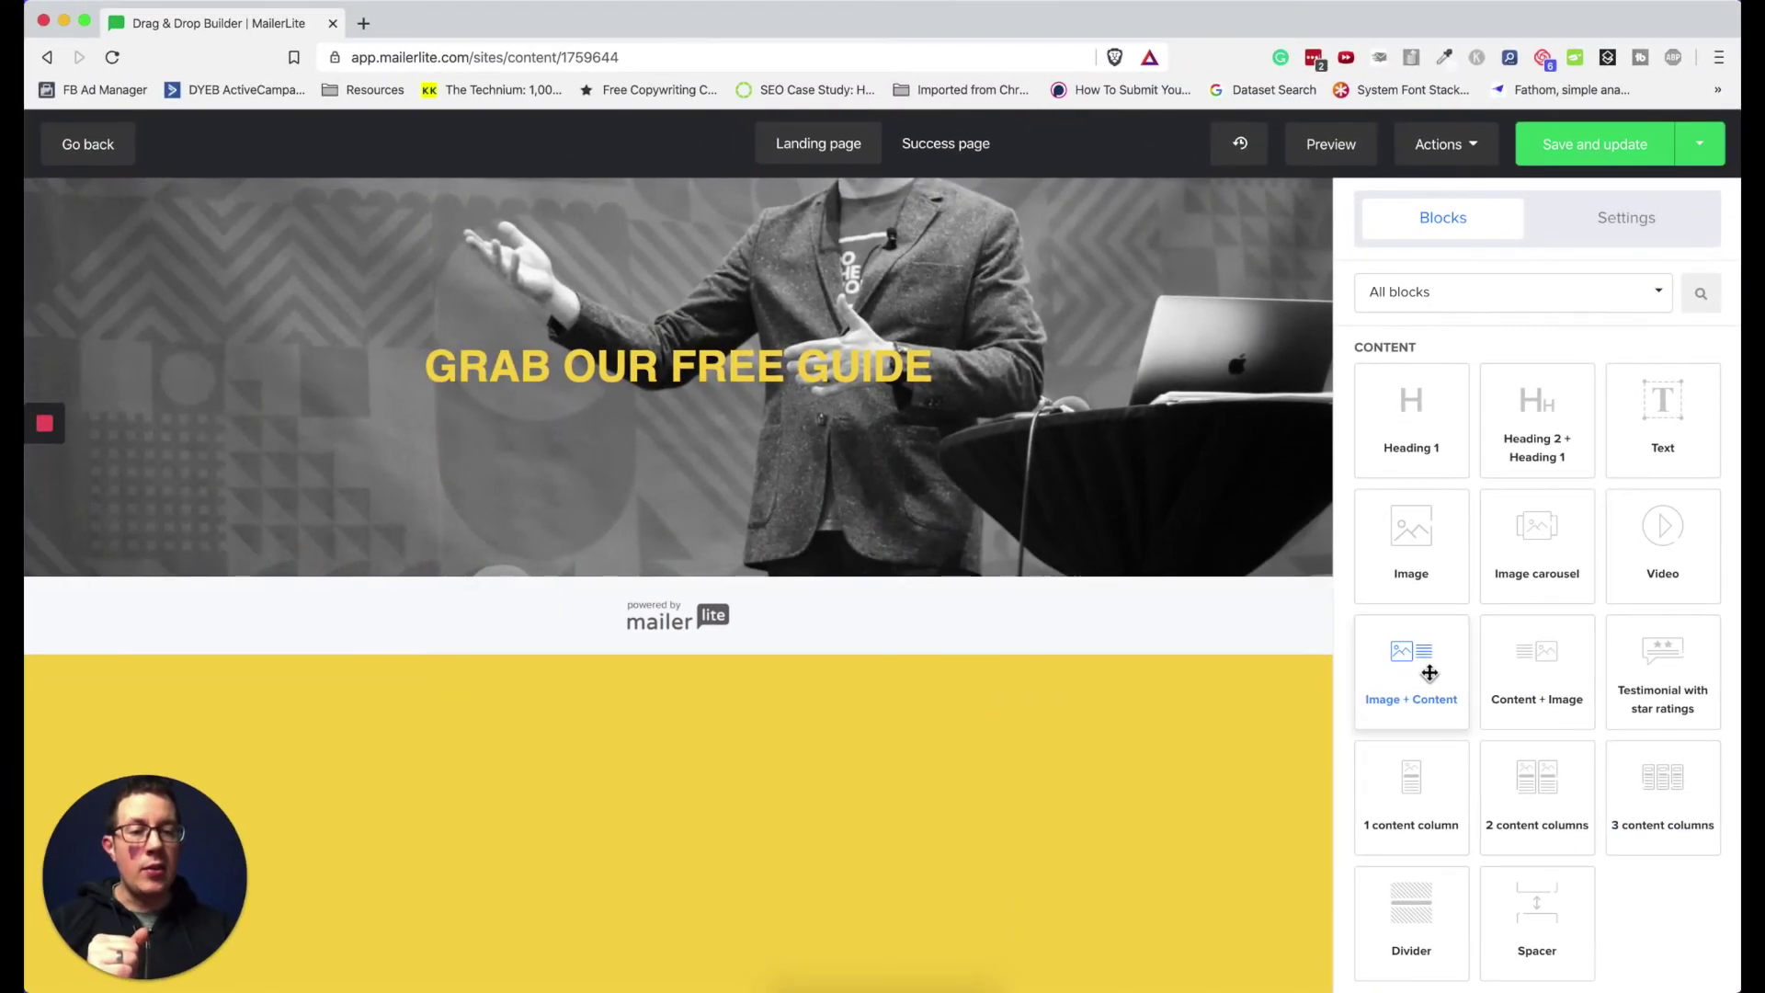
Step: Add an Image + Content block beneath the "GRAB OUR FREE GUIDE" block and open it for editing
{"action": "left_click_drag", "start_coordinate": [1269, 739], "coordinate": [536, 569]}
{"action": "left_click_drag", "start_coordinate": [853, 566], "coordinate": [825, 605]}
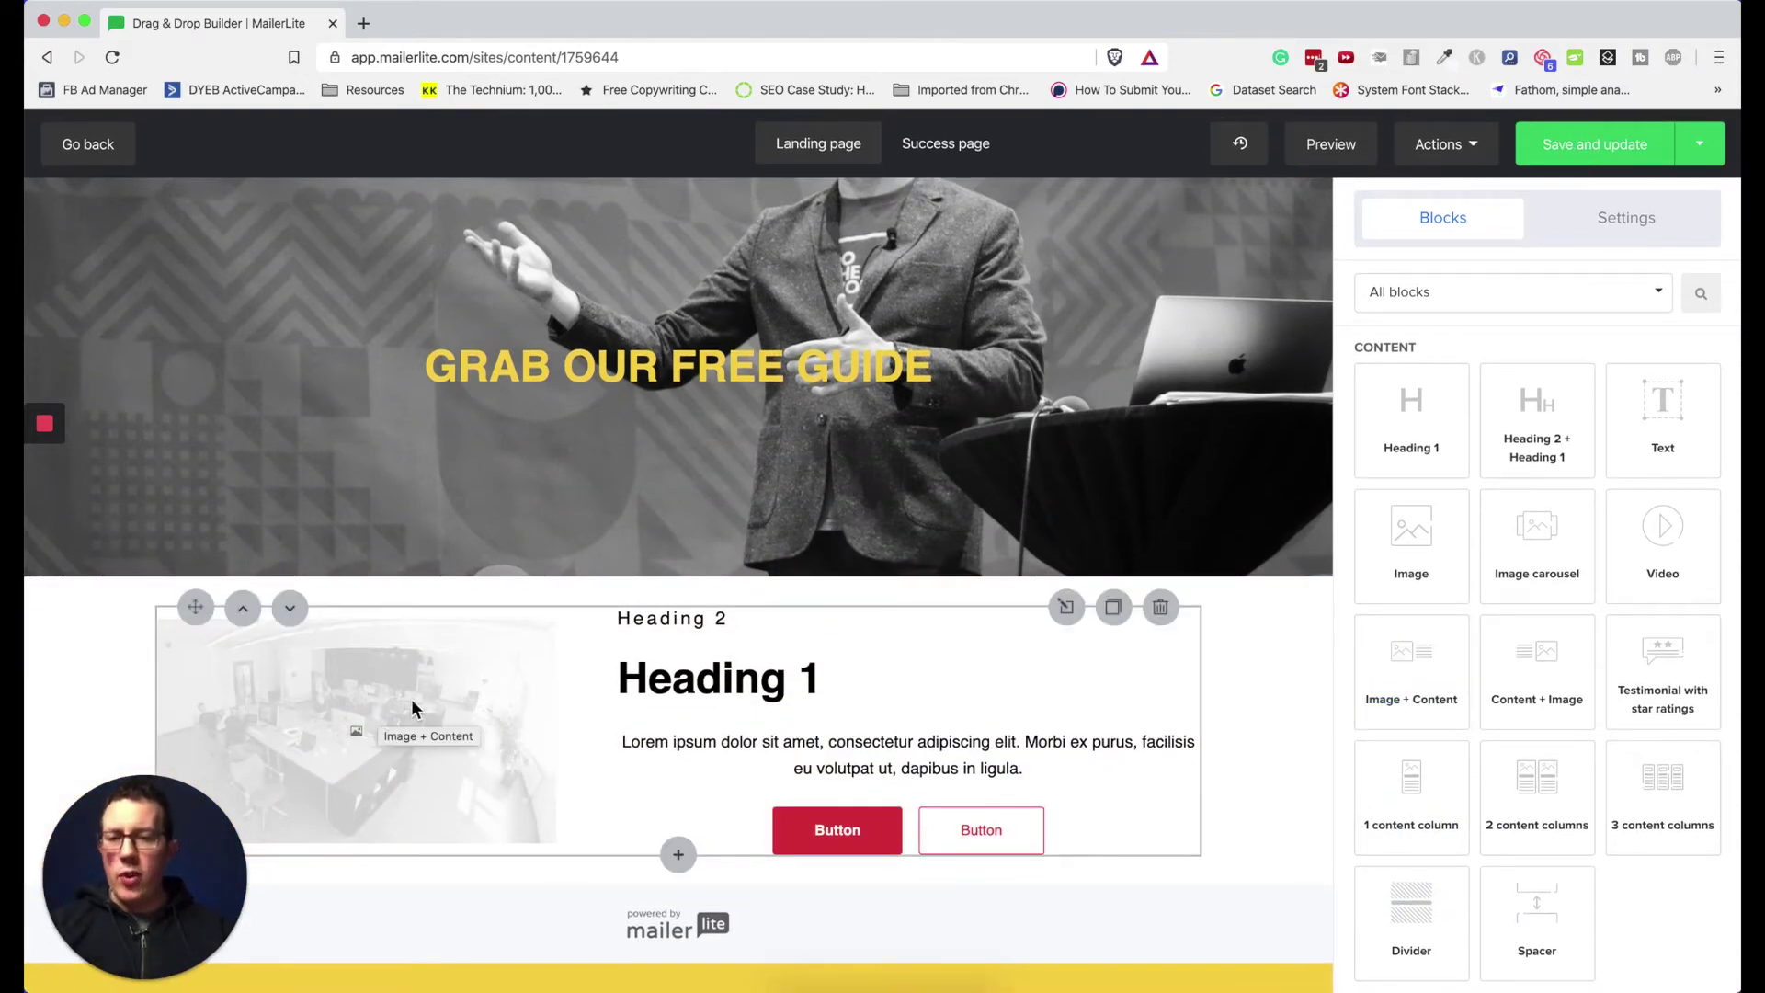
{"action": "left_click", "coordinate": [691, 616]}
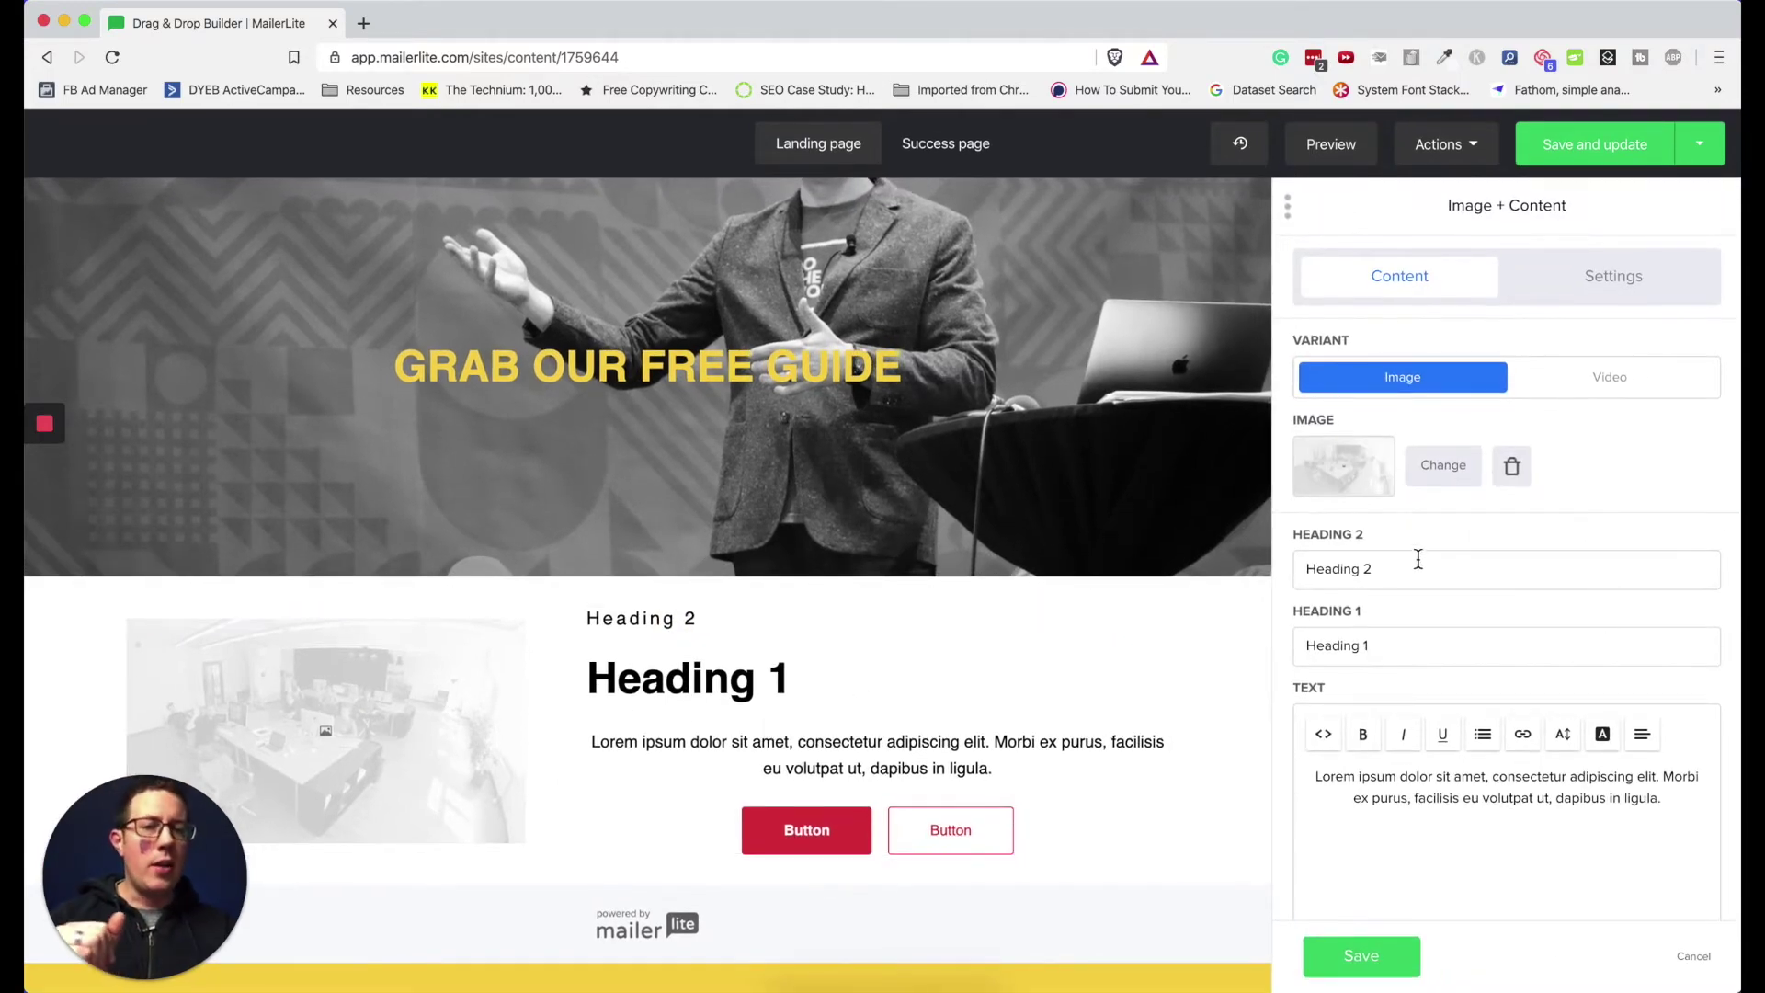
Step: Clear the Image + Content block's Heading 2 and set its Heading 1 to "This free guide is awesome"
{"action": "left_click_drag", "start_coordinate": [1409, 568], "coordinate": [1324, 570]}
{"action": "key", "text": "BackSpace"}
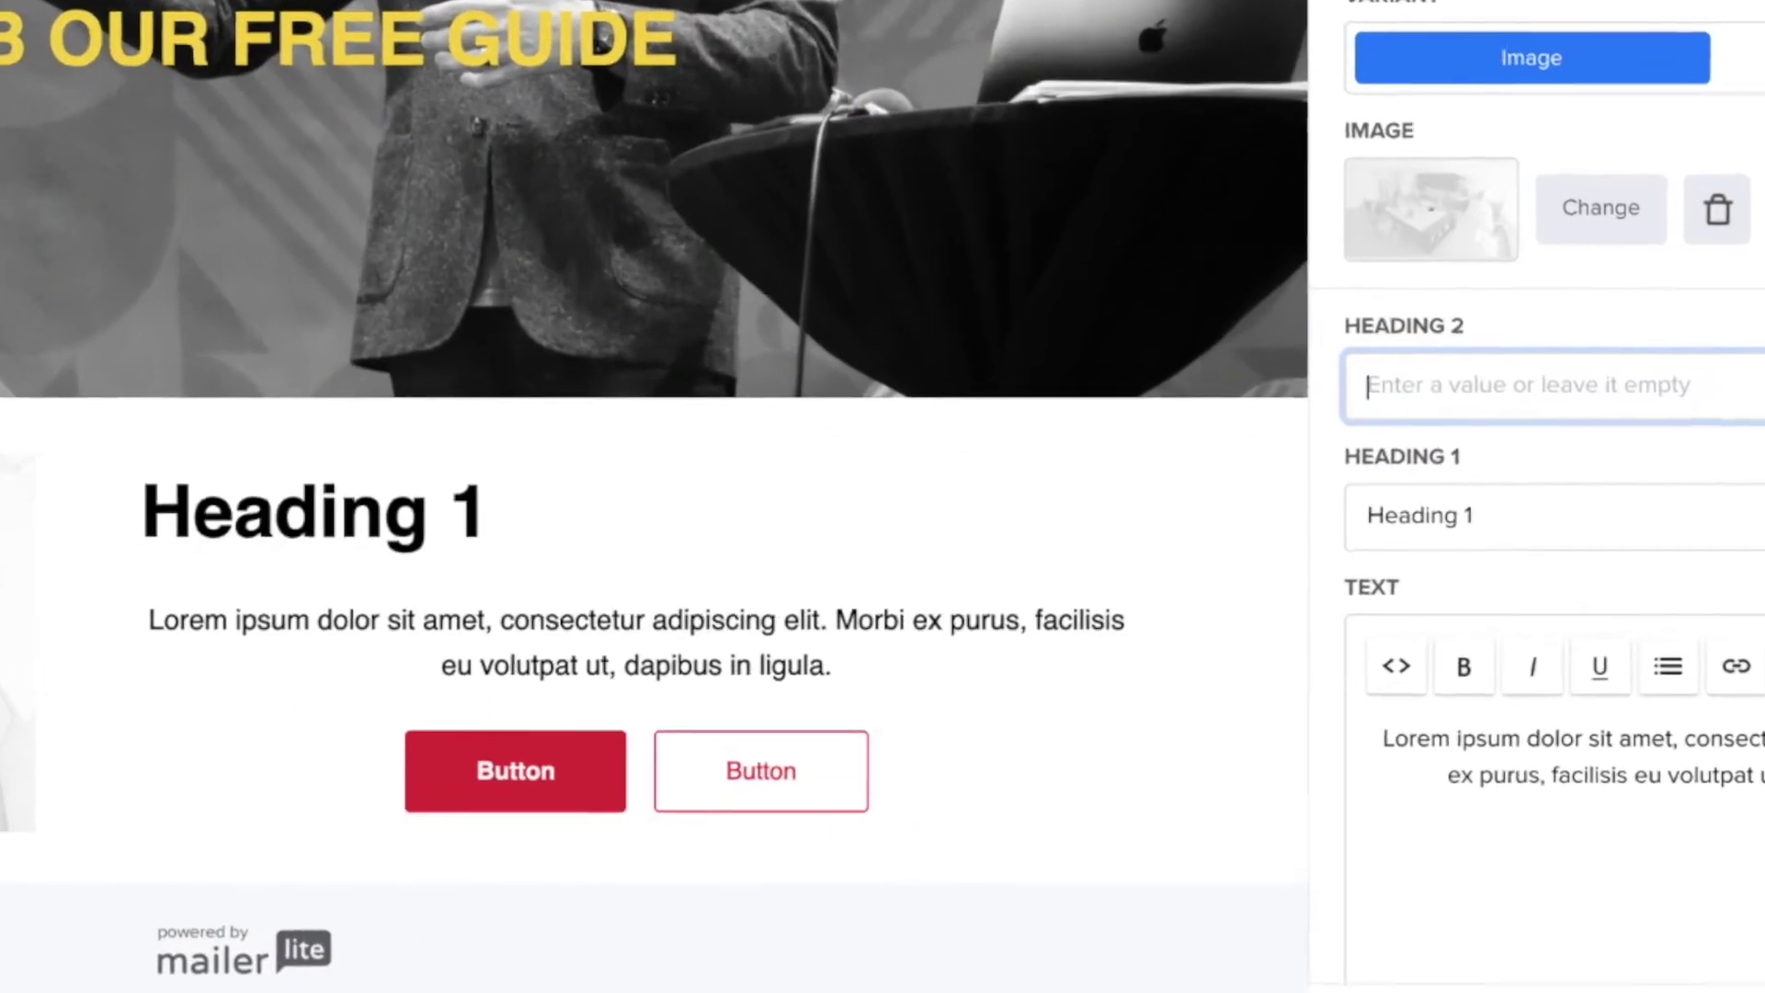
{"action": "triple_click", "coordinate": [1425, 505]}
{"action": "type", "text": "This f"}
{"action": "type", "text": "ree g"}
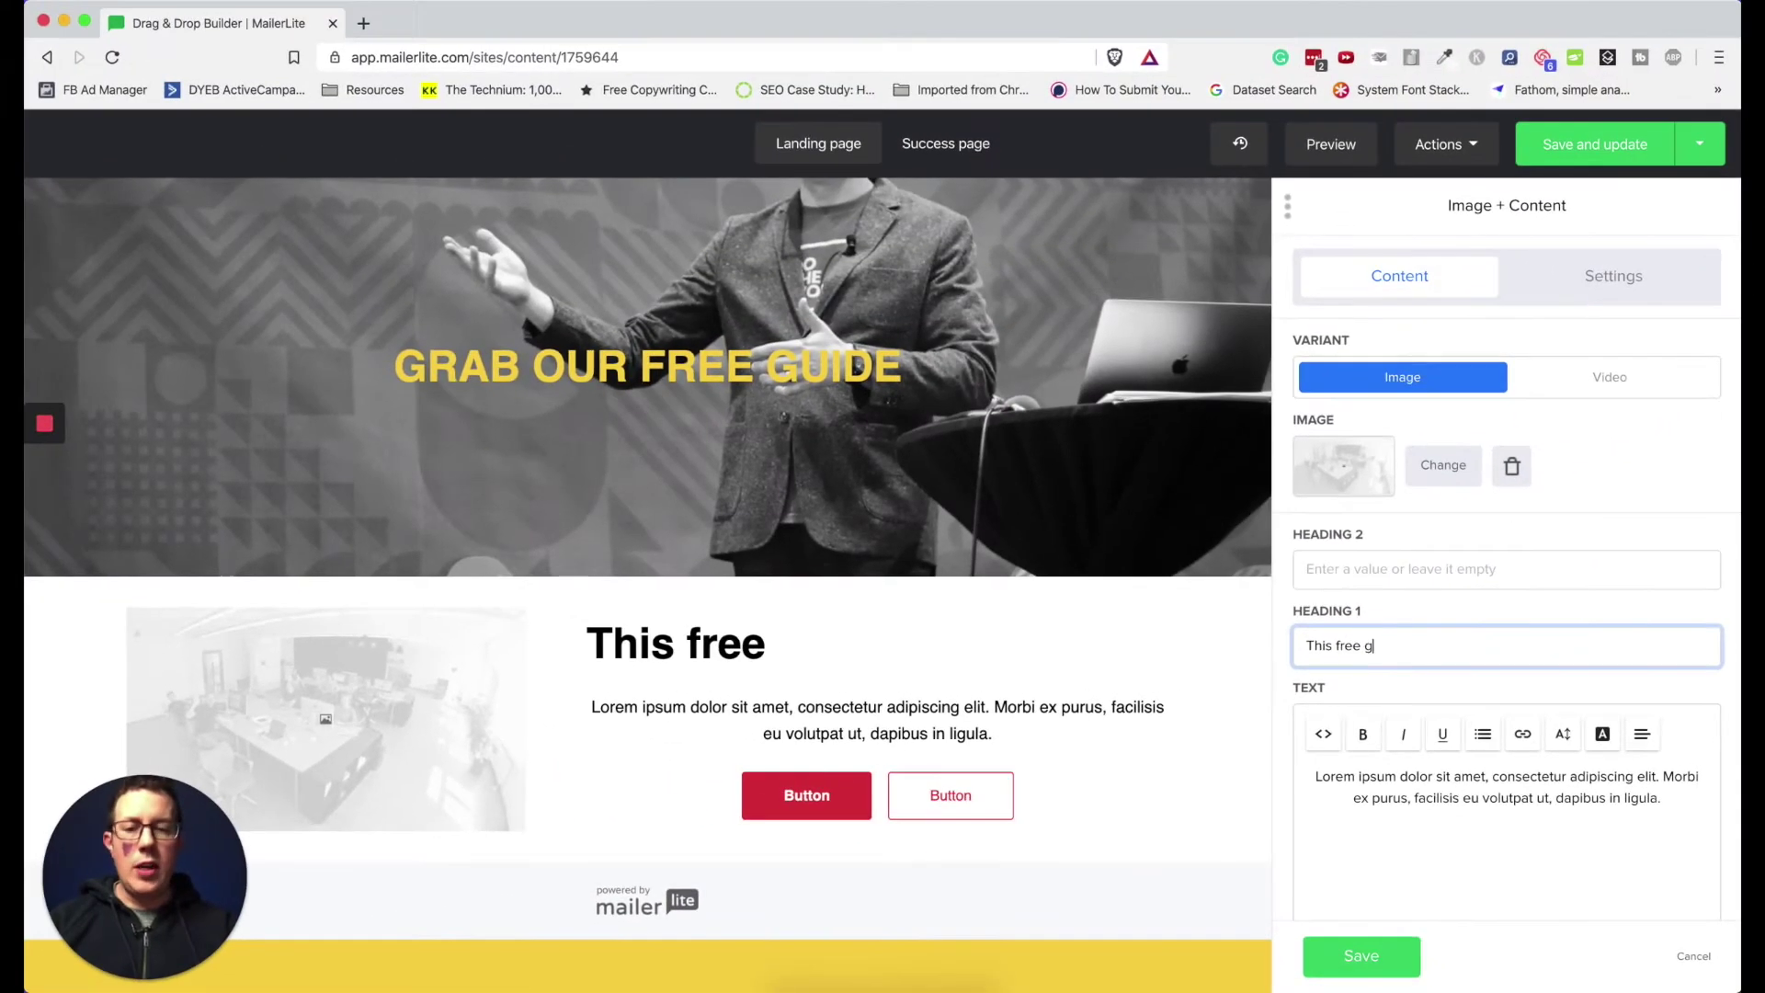
{"action": "type", "text": "uide is awesome"}
Step: Replace the block's placeholder text with a numbered list of five "asdf" items followed by the line "Grab it below."
{"action": "left_click", "coordinate": [1425, 800]}
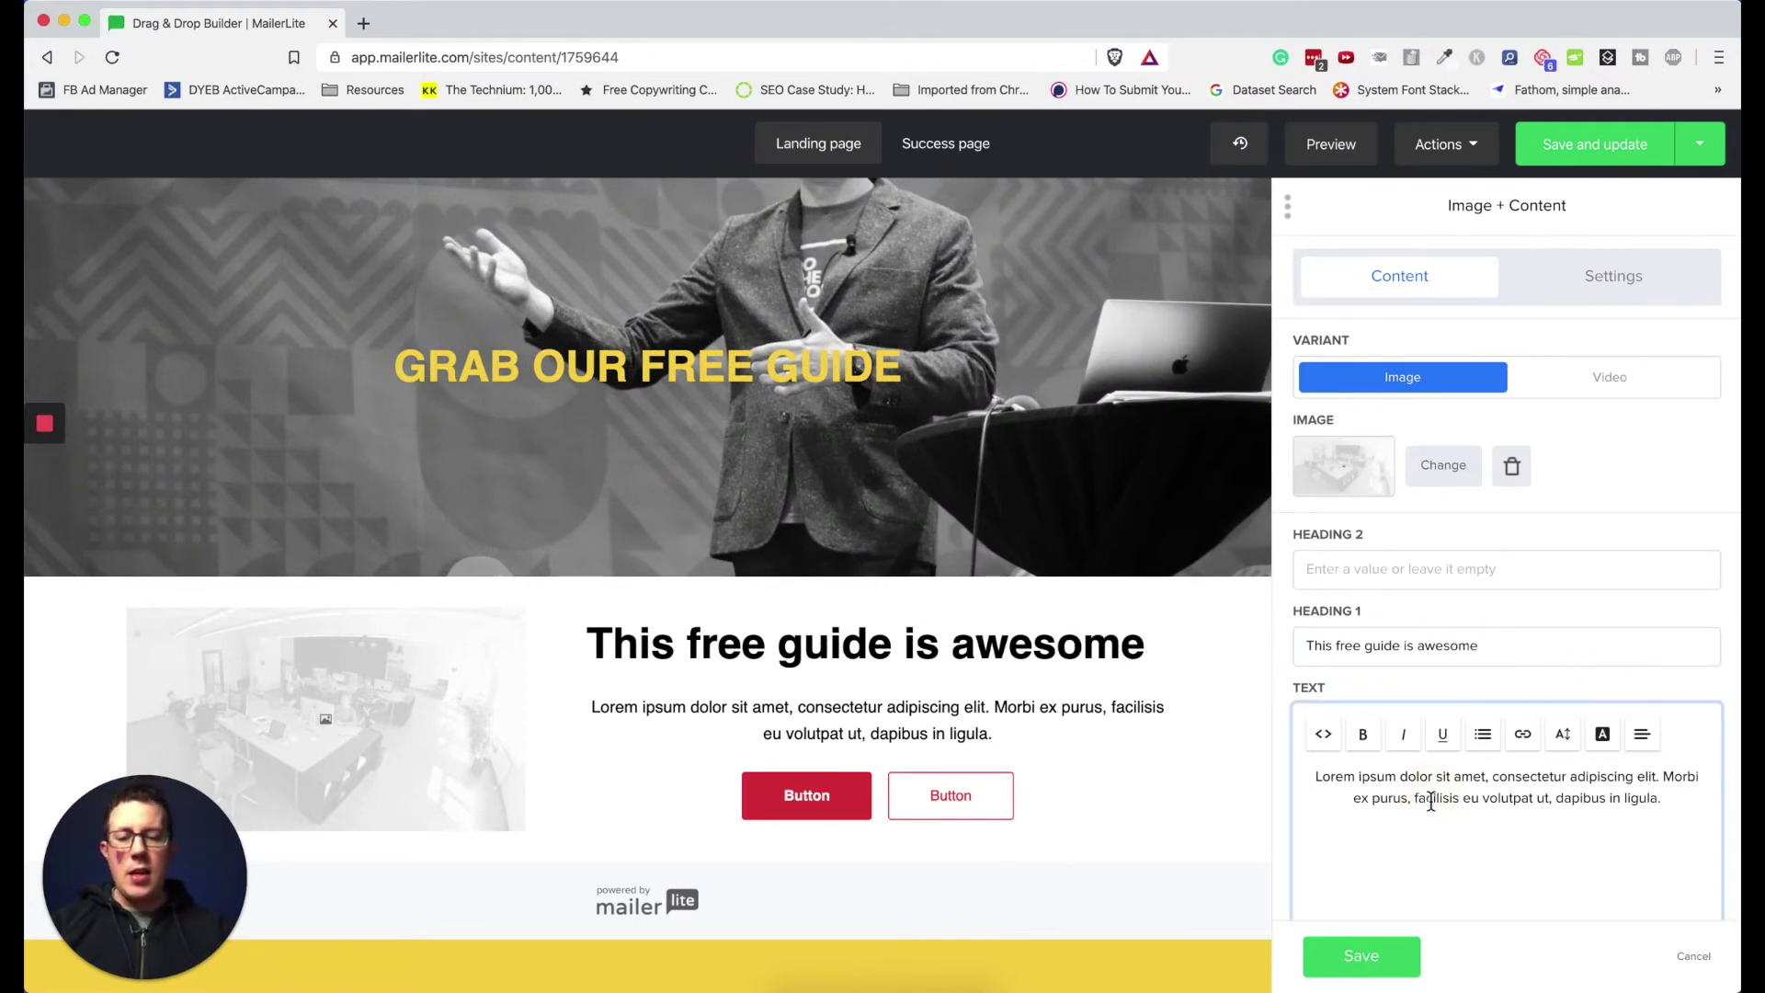
{"action": "triple_click", "coordinate": [1430, 800]}
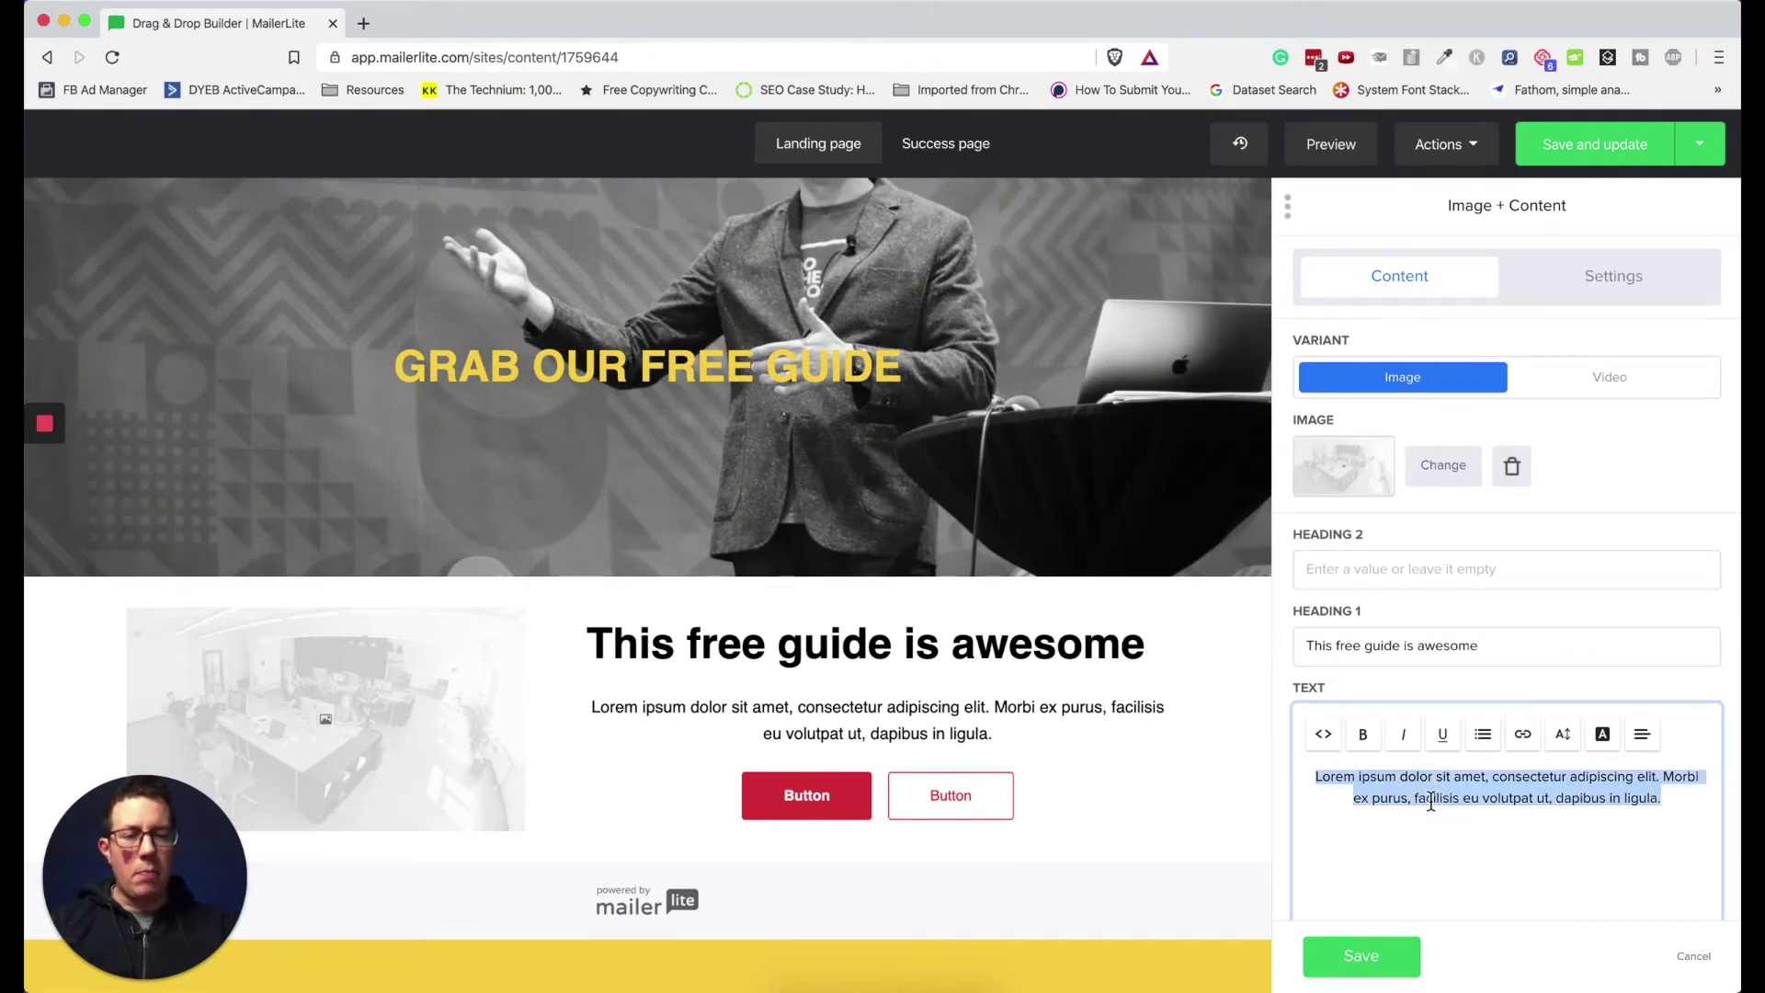
{"action": "left_click", "coordinate": [1482, 733]}
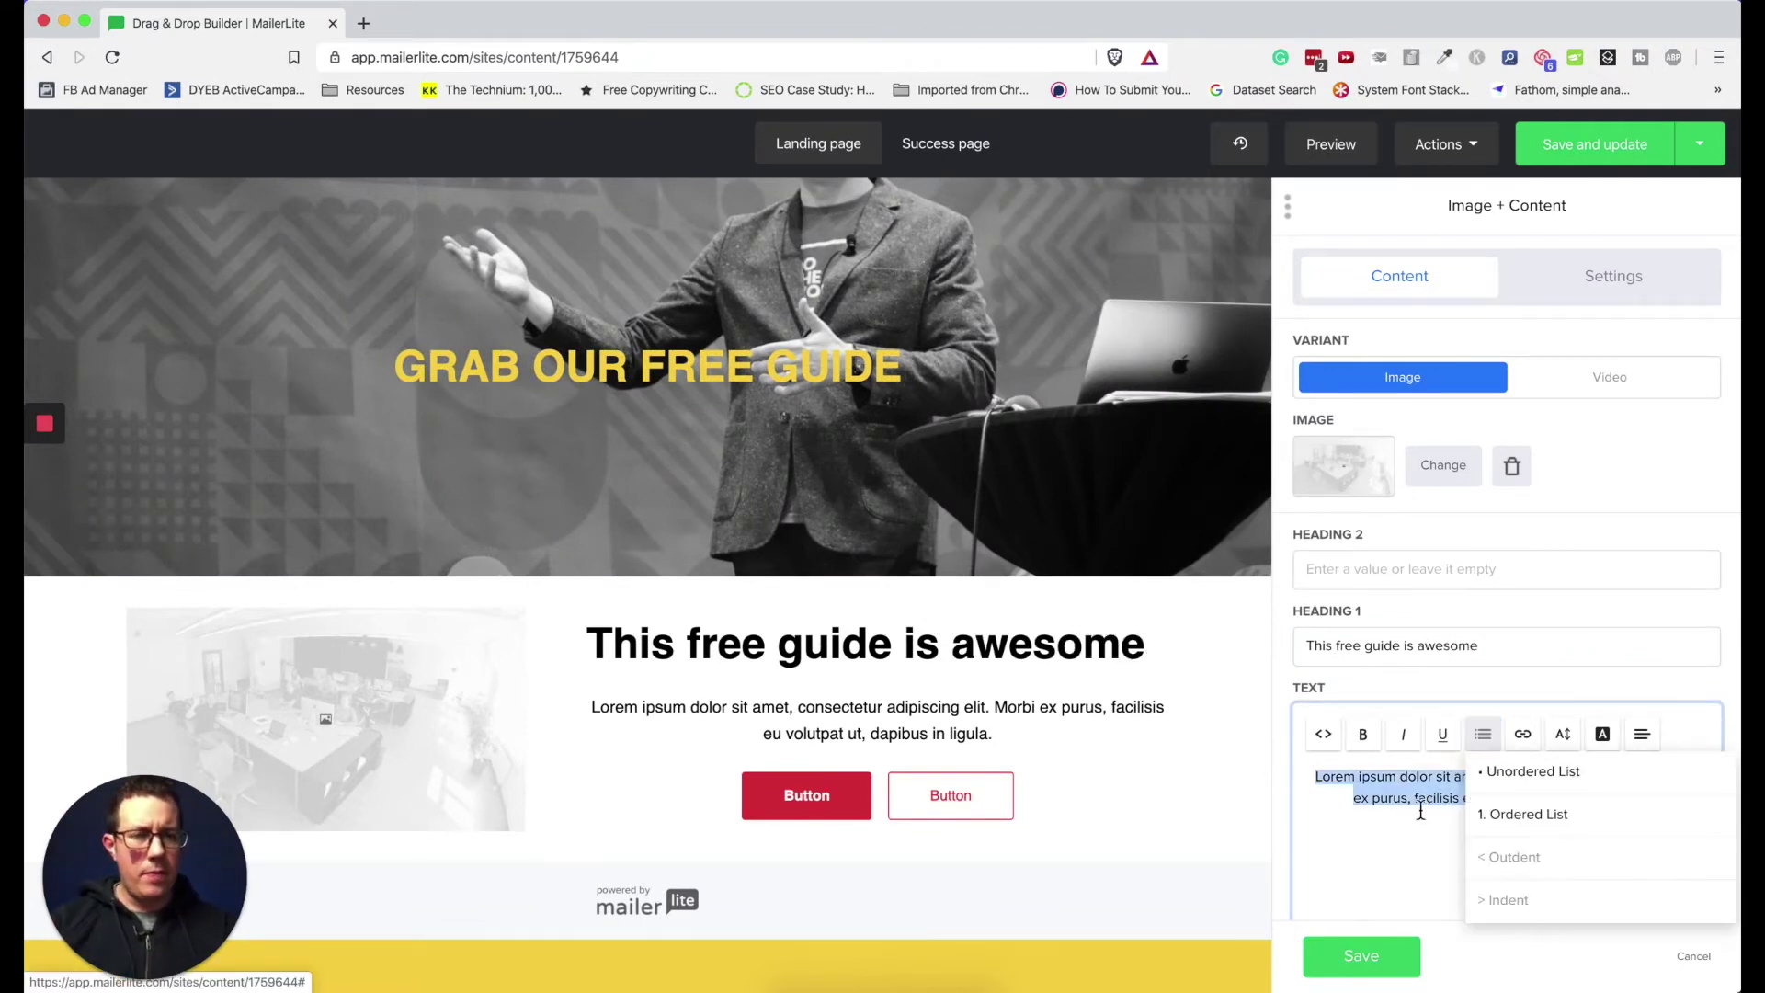
{"action": "left_click", "coordinate": [1507, 770]}
{"action": "type", "text": "asdf asdf asdf asdf"}
{"action": "key", "text": "Return"}
{"action": "type", "text": "asdf"}
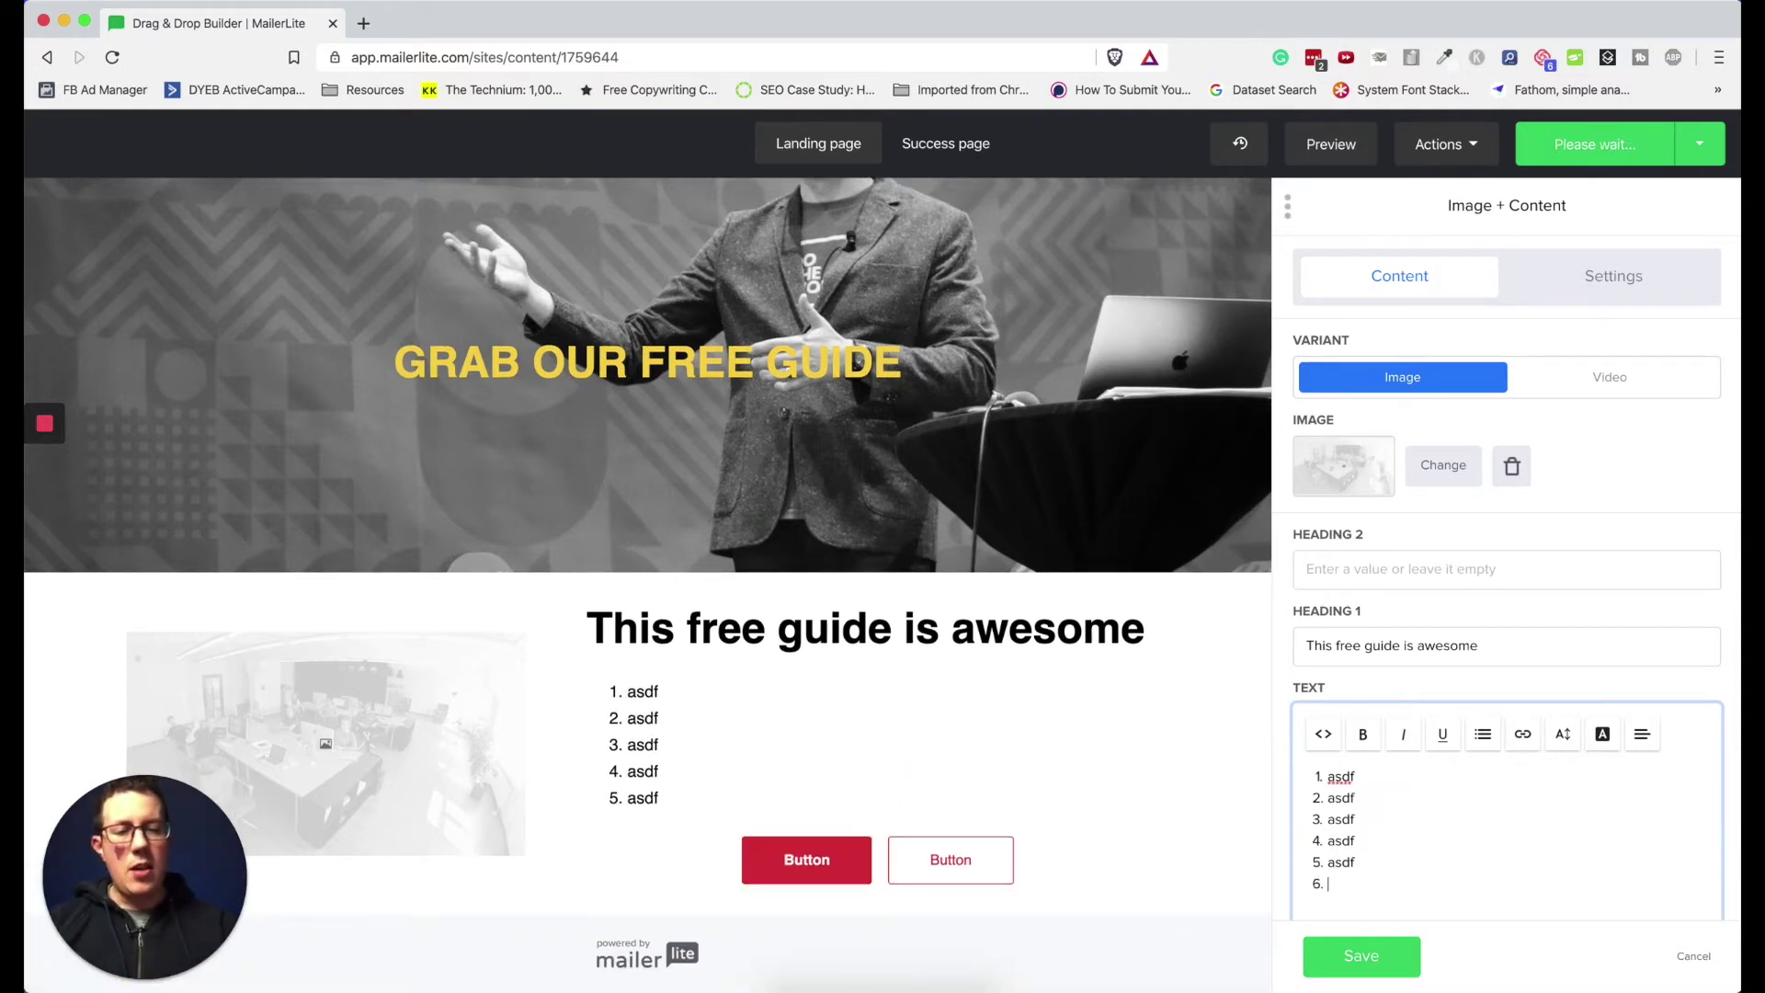
{"action": "key", "text": "Return"}
{"action": "type", "text": "Grab it below."}
Step: Remove the secondary and primary buttons from the Image + Content block by clearing their labels
{"action": "scroll", "coordinate": [1537, 758], "scroll_direction": "down", "scroll_amount": 5}
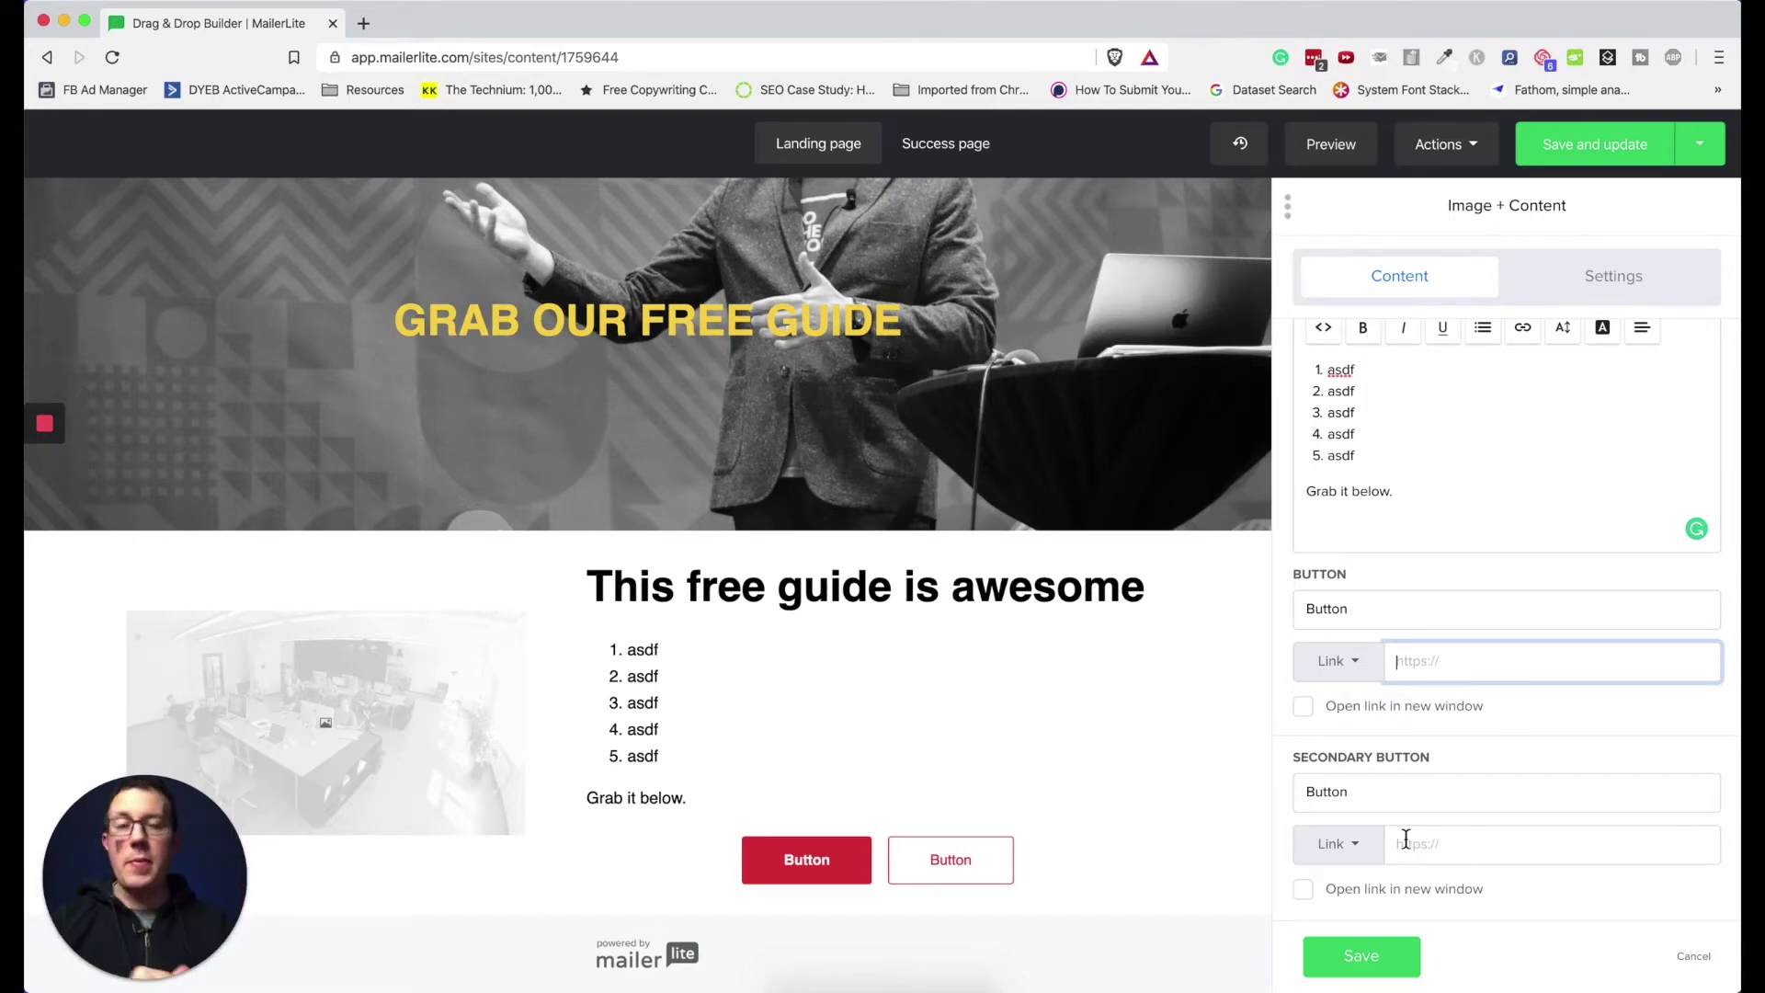
{"action": "double_click", "coordinate": [1327, 792]}
{"action": "key", "text": "BackSpace"}
{"action": "double_click", "coordinate": [1360, 606]}
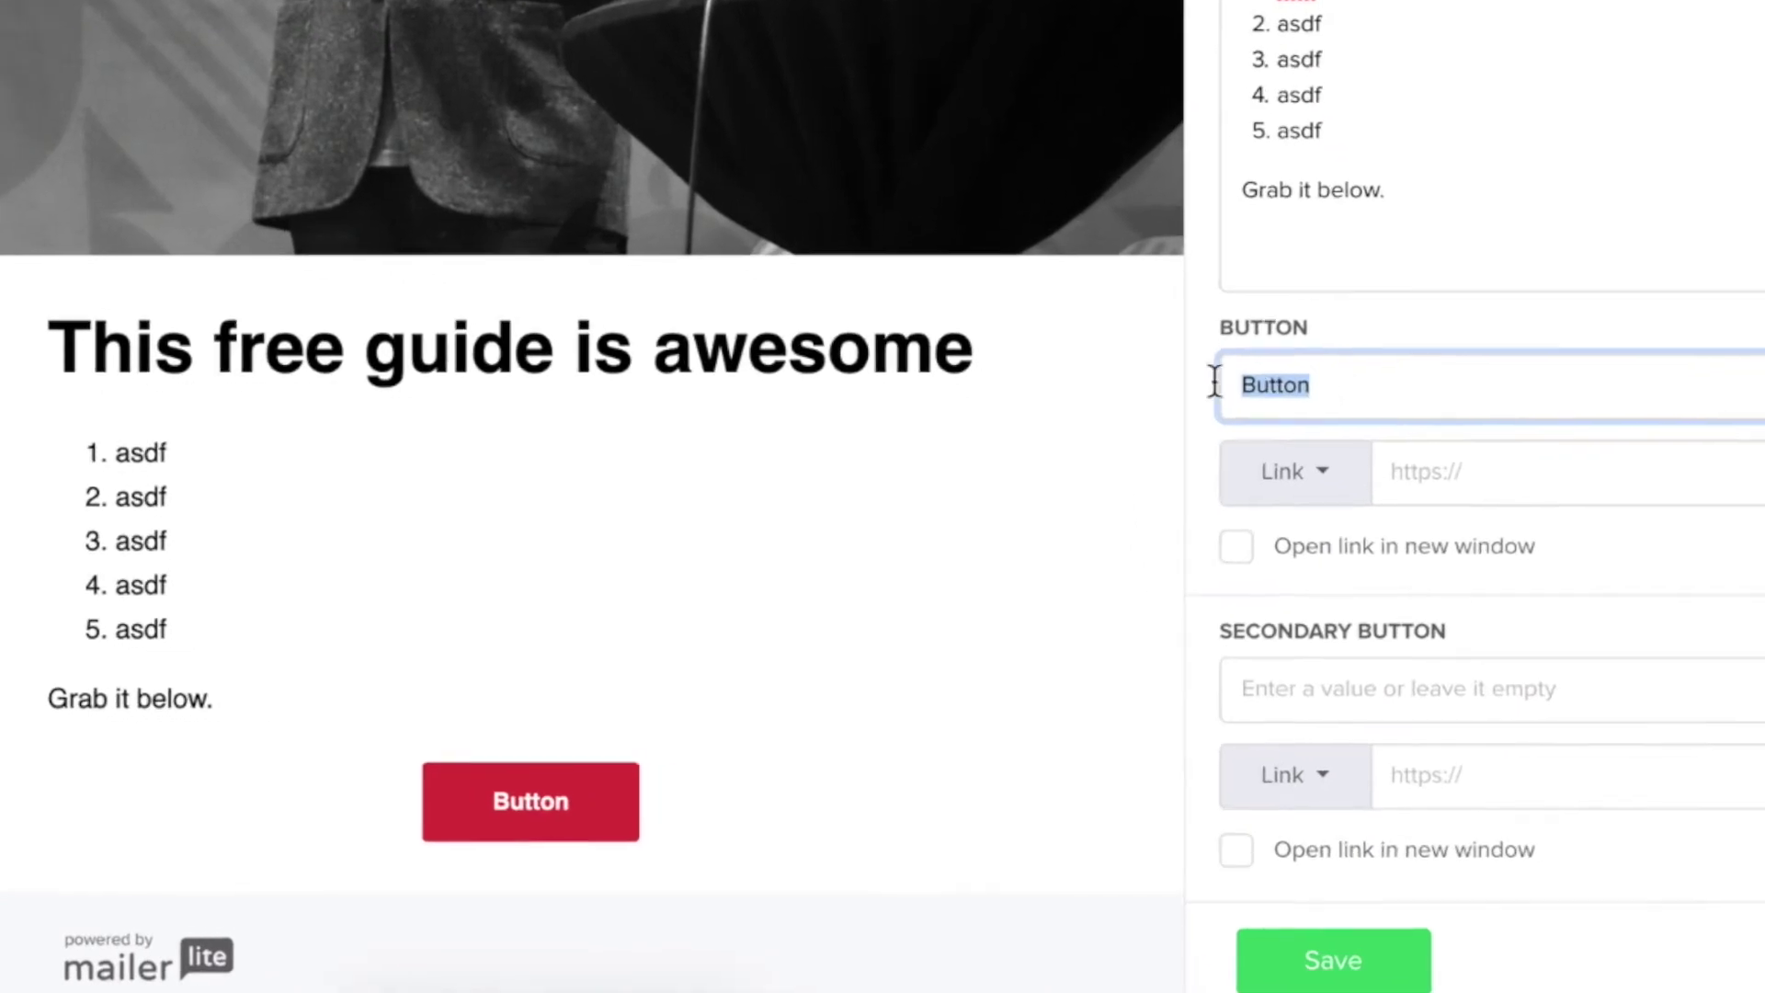
{"action": "key", "text": "BackSpace"}
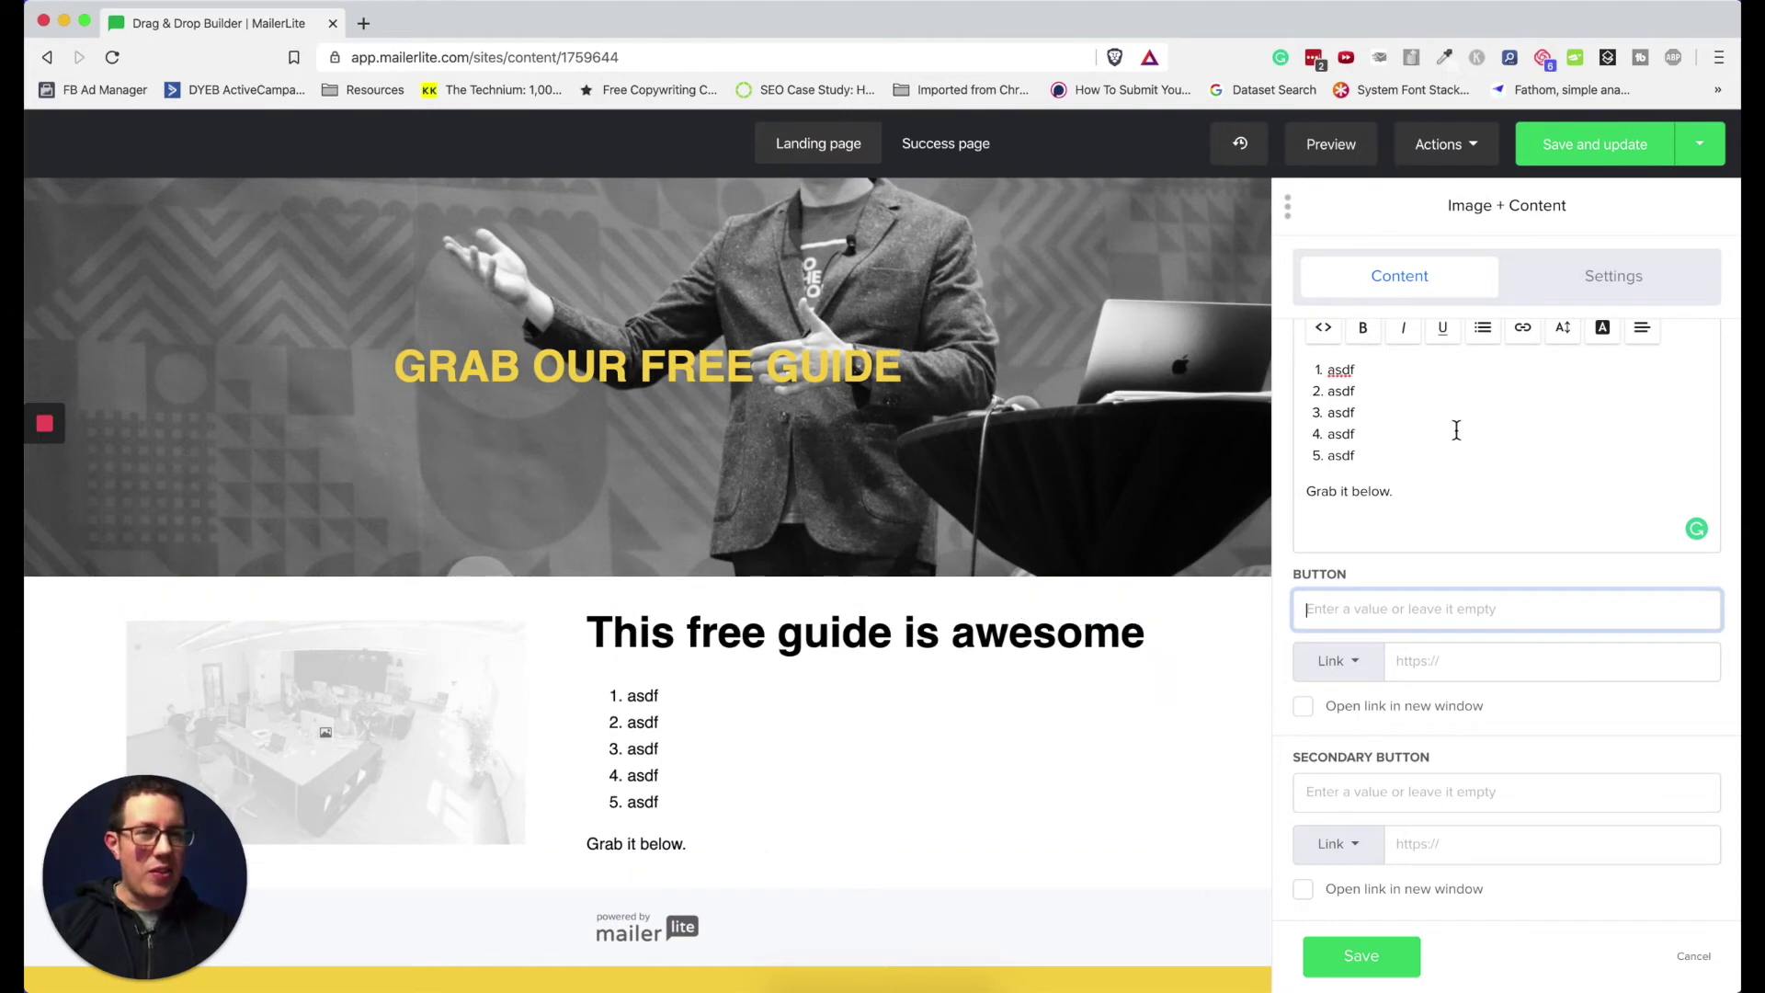
Step: Increase the Image + Content block's top and bottom spacing
{"action": "left_click", "coordinate": [1667, 282]}
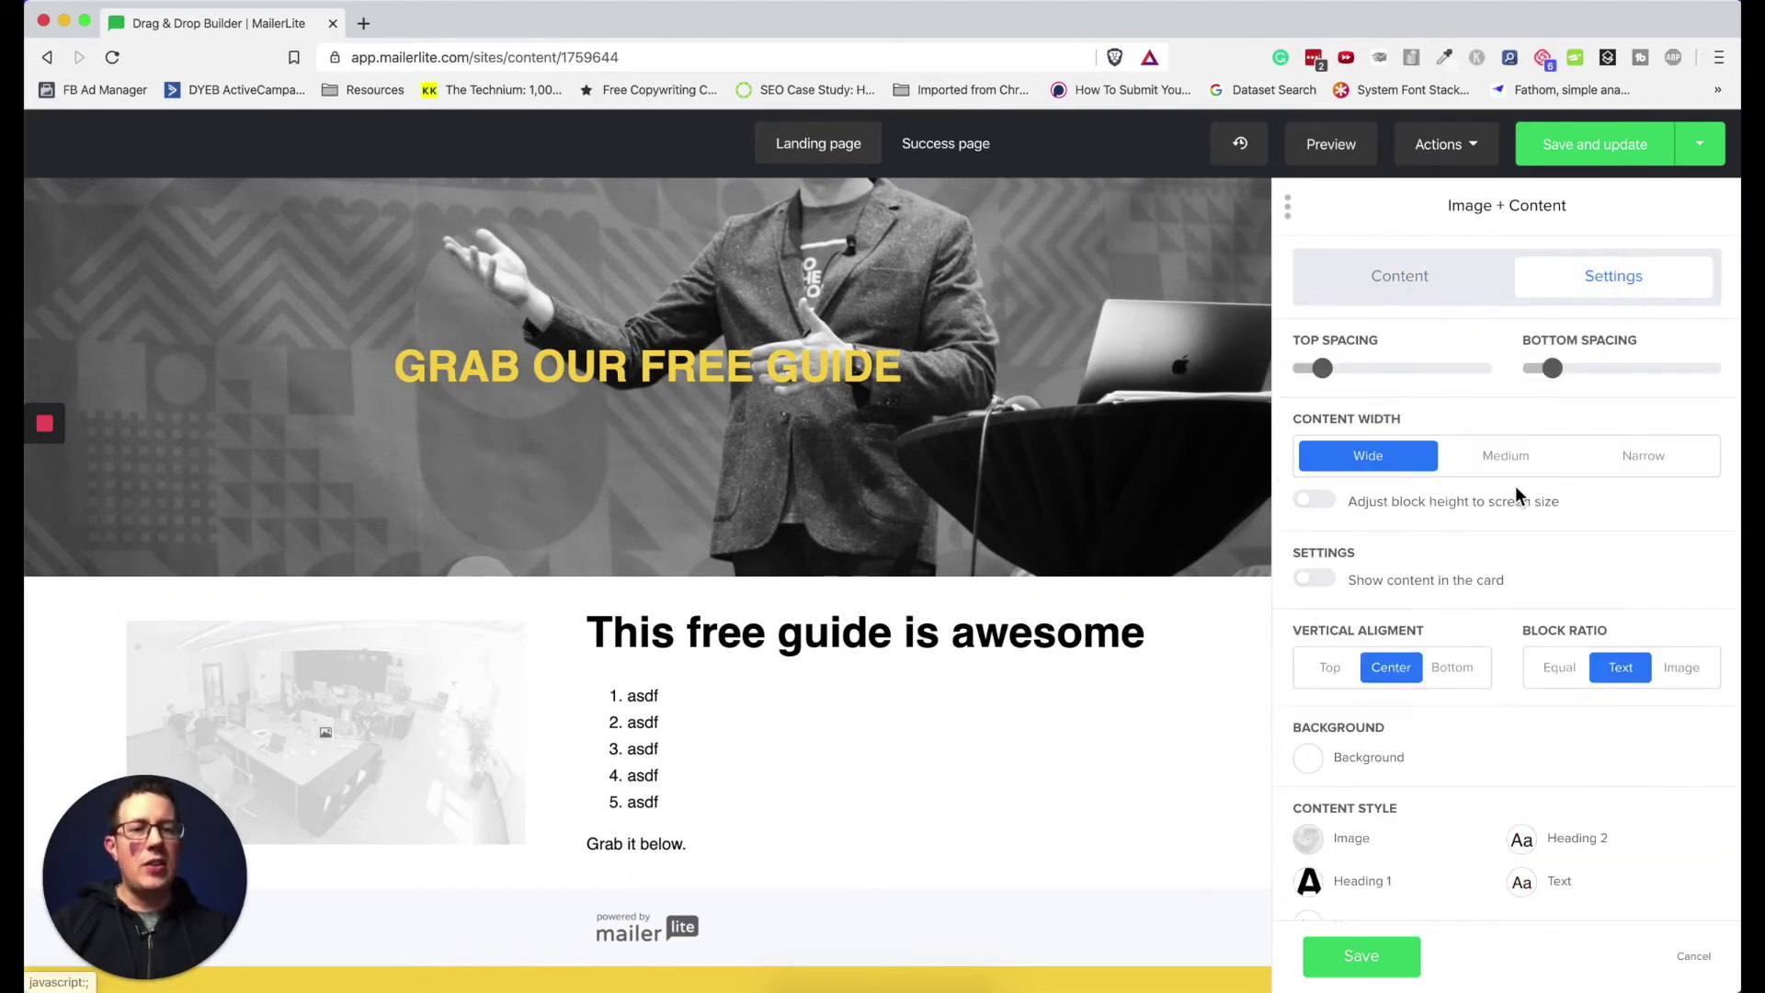
{"action": "left_click_drag", "start_coordinate": [1324, 369], "coordinate": [1443, 384]}
{"action": "left_click_drag", "start_coordinate": [1552, 368], "coordinate": [1617, 379]}
Step: Compare the block's content widths, choose Medium, and enable adjusting the block height to screen size
{"action": "left_click", "coordinate": [1512, 460]}
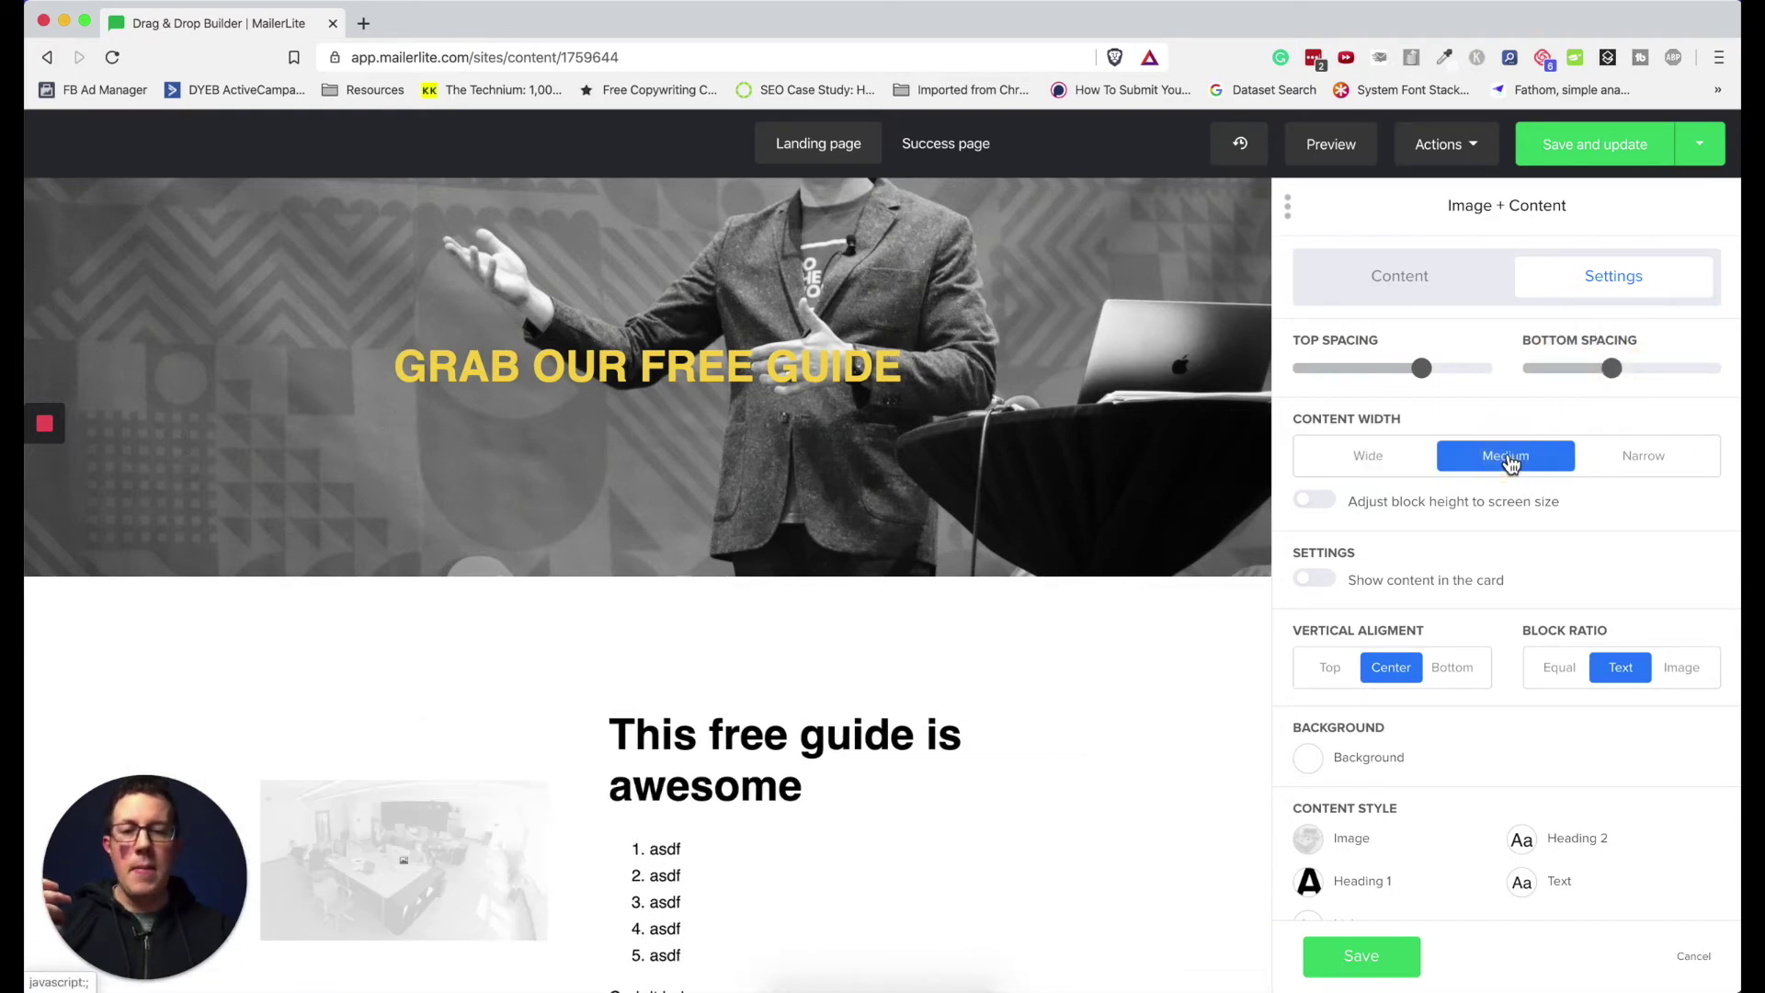
{"action": "scroll", "coordinate": [991, 487], "scroll_direction": "down", "scroll_amount": 2}
{"action": "left_click", "coordinate": [1622, 470]}
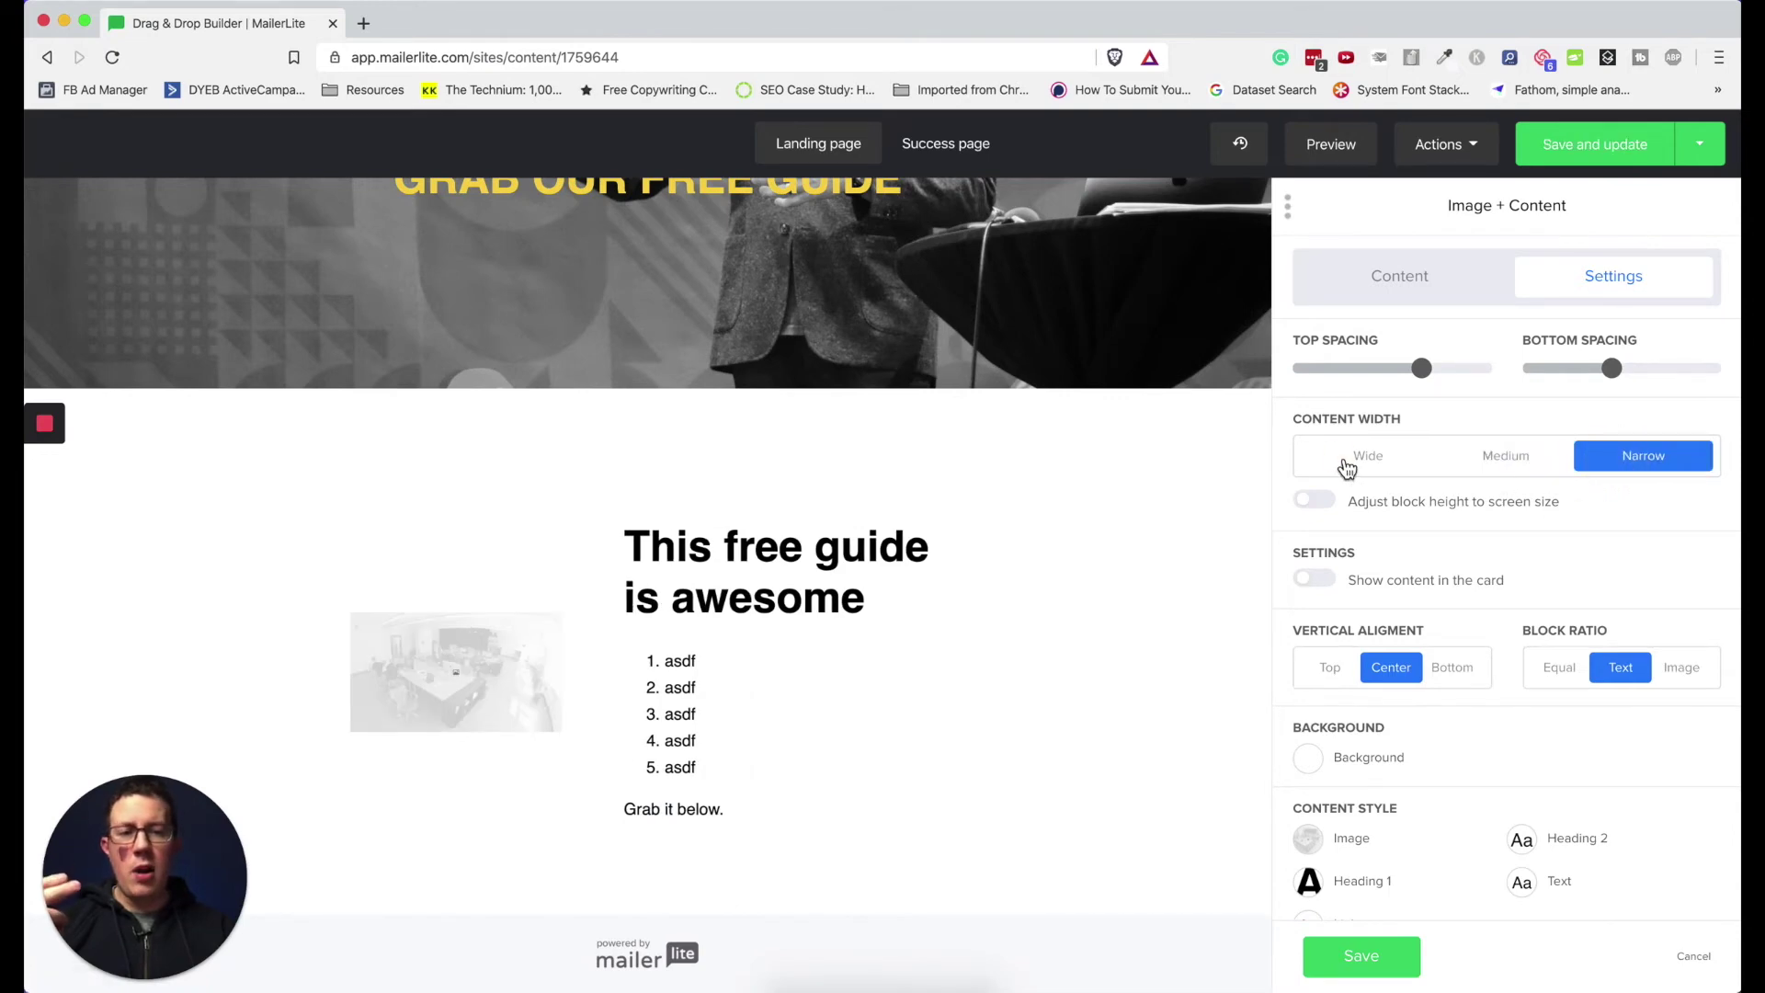
{"action": "left_click", "coordinate": [1346, 468]}
{"action": "left_click", "coordinate": [1501, 457]}
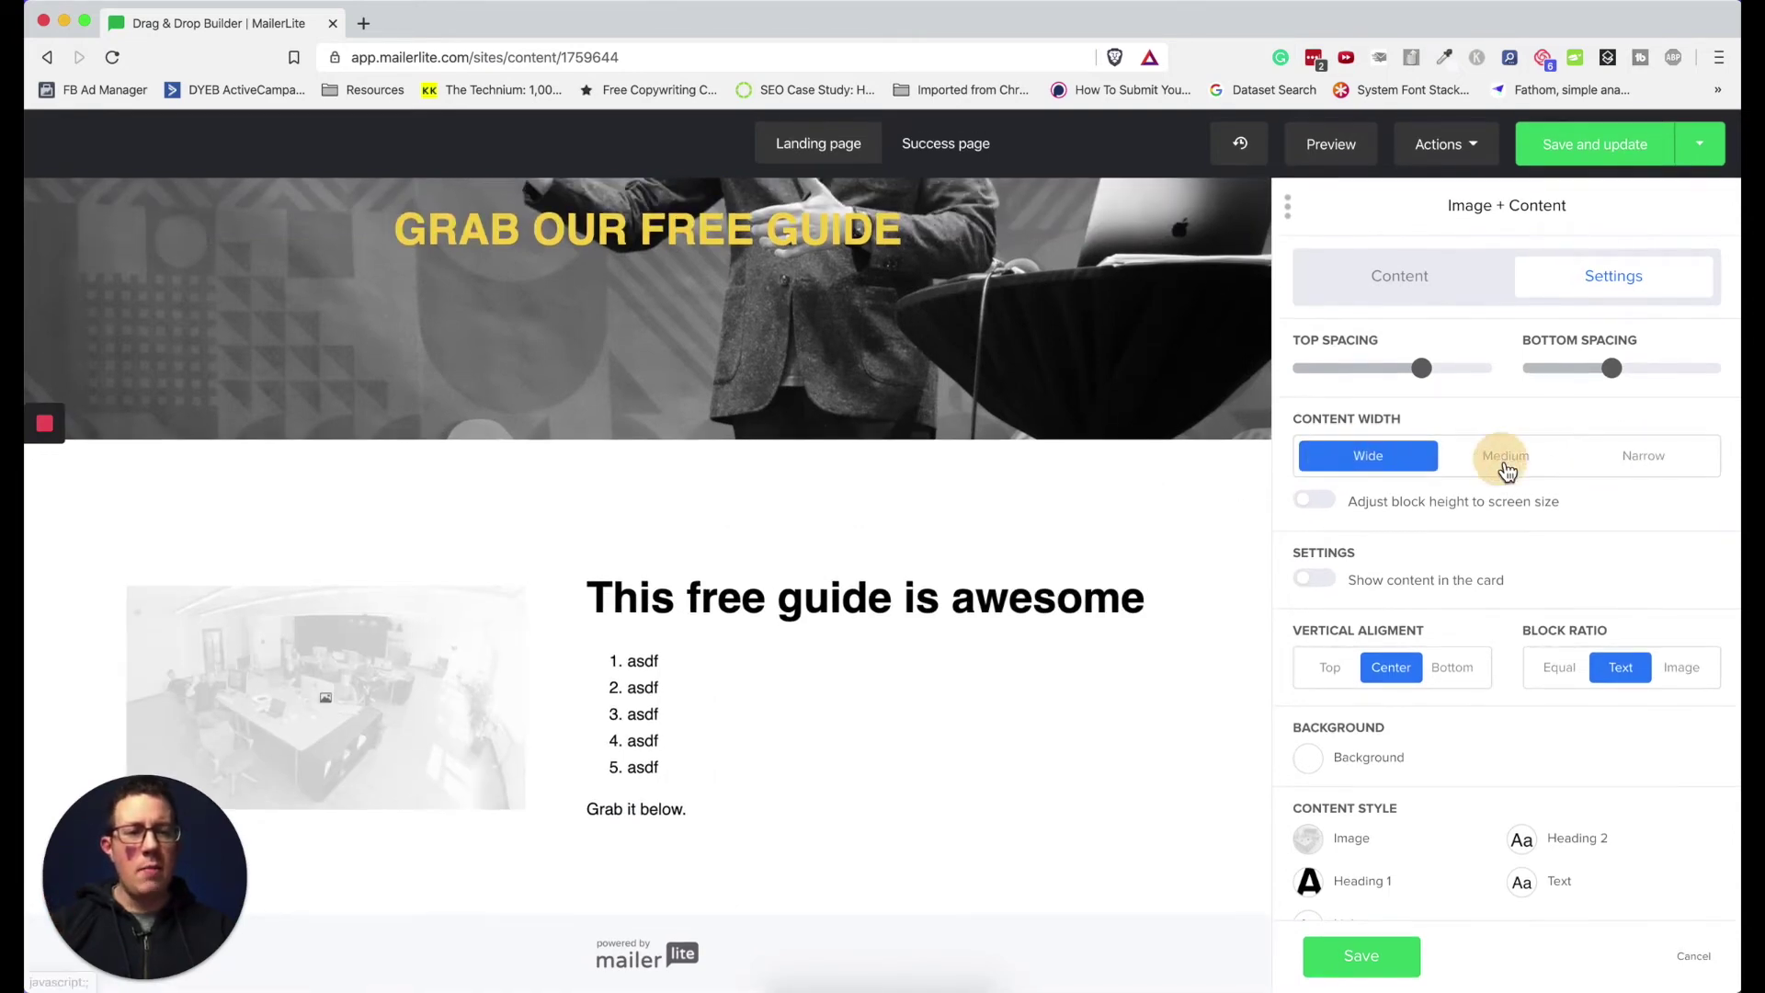
{"action": "left_click", "coordinate": [1317, 499]}
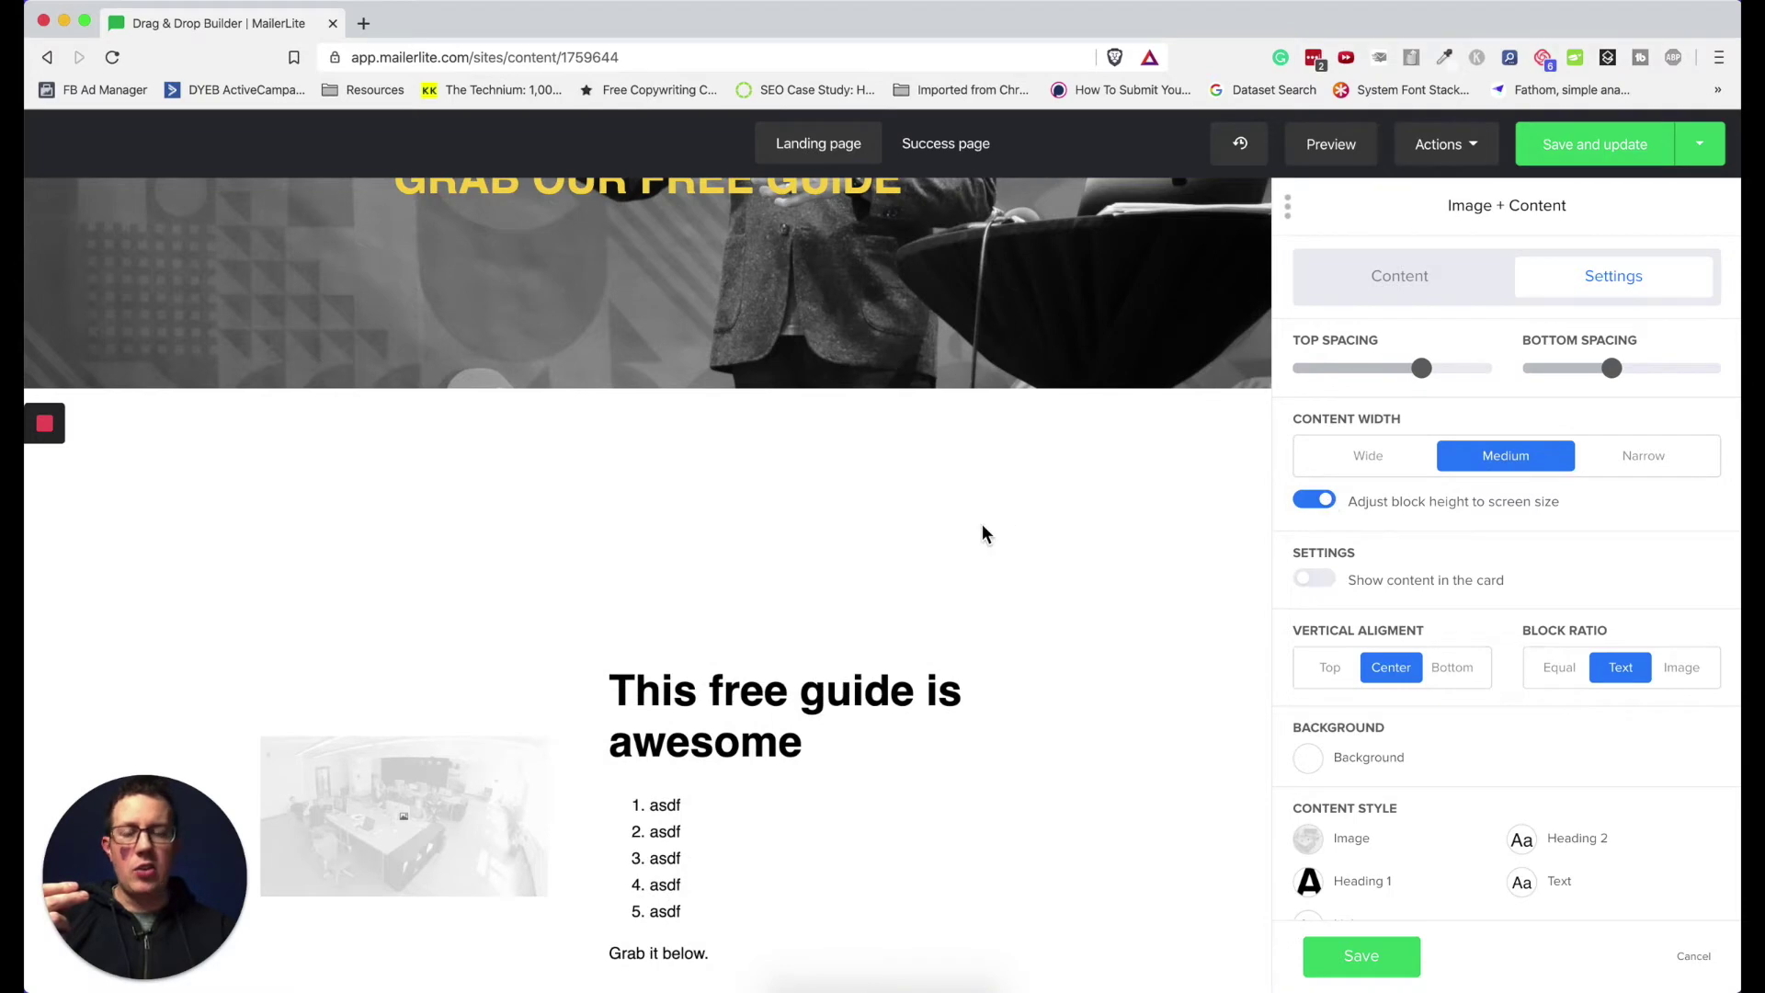
Step: Try the Top and Bottom vertical alignments on the Image + Content block, returning to Center
{"action": "scroll", "coordinate": [1434, 552], "scroll_direction": "down", "scroll_amount": 3}
{"action": "left_click", "coordinate": [1331, 538]}
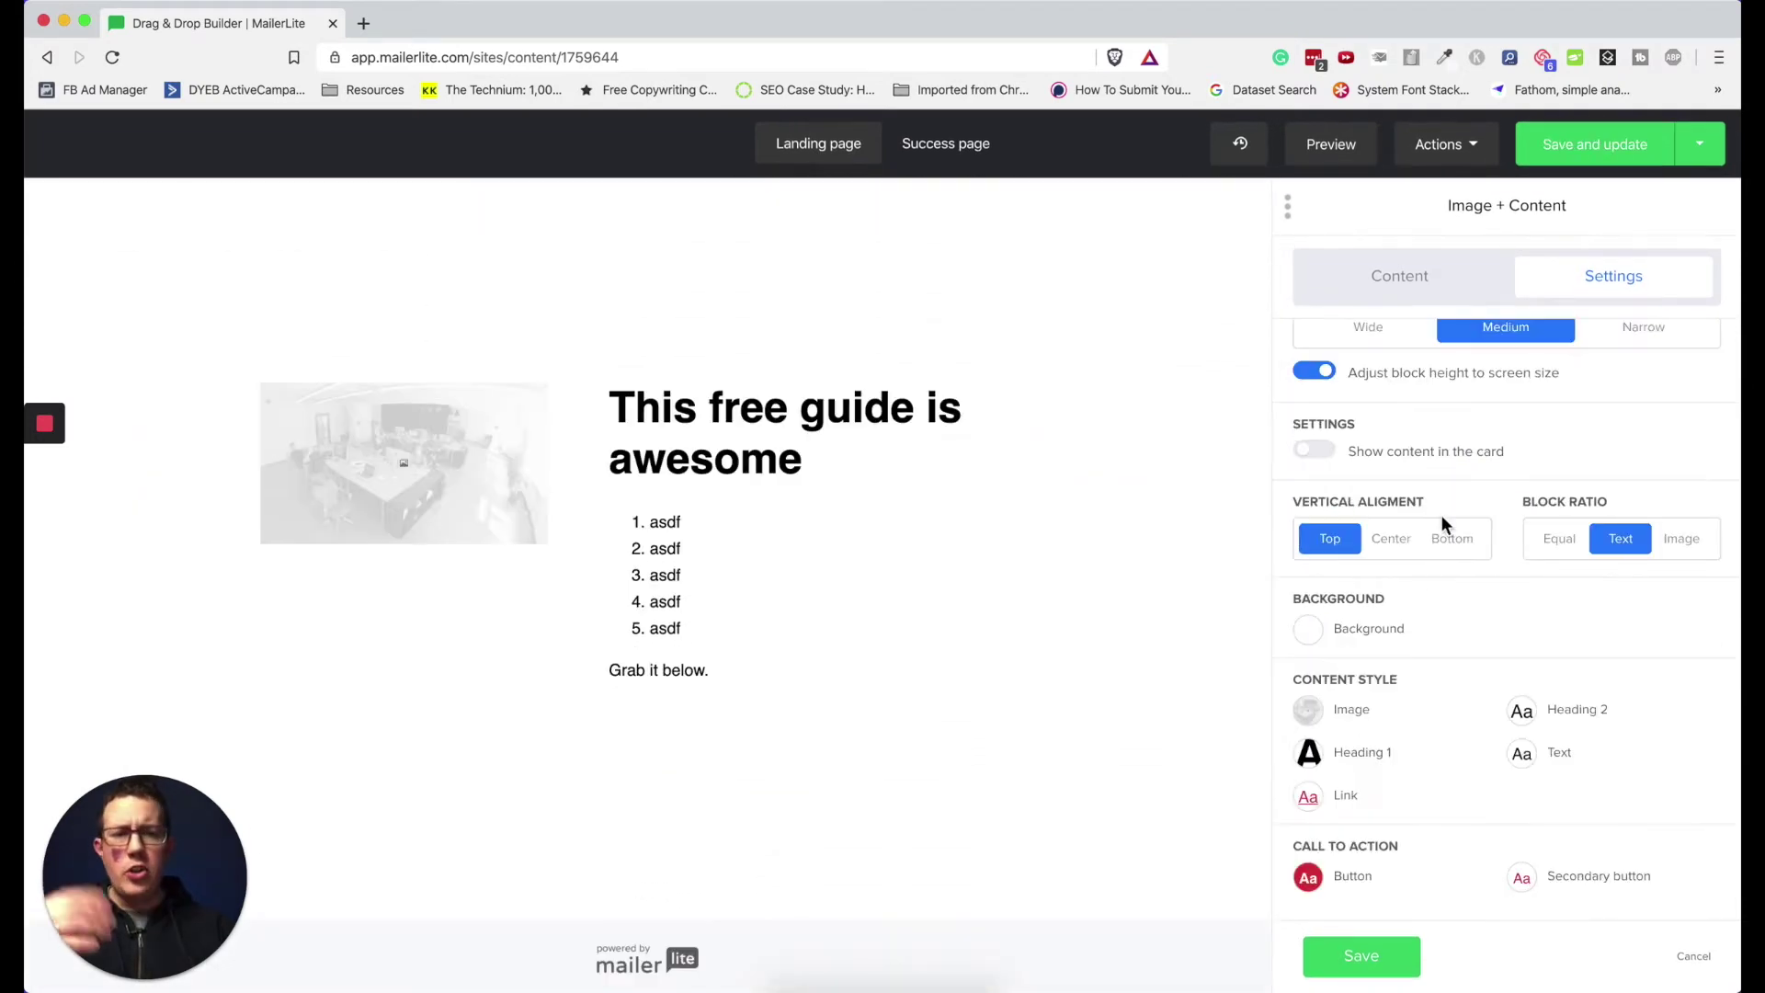
{"action": "left_click", "coordinate": [1327, 550]}
{"action": "left_click", "coordinate": [1453, 548]}
{"action": "left_click", "coordinate": [1399, 548]}
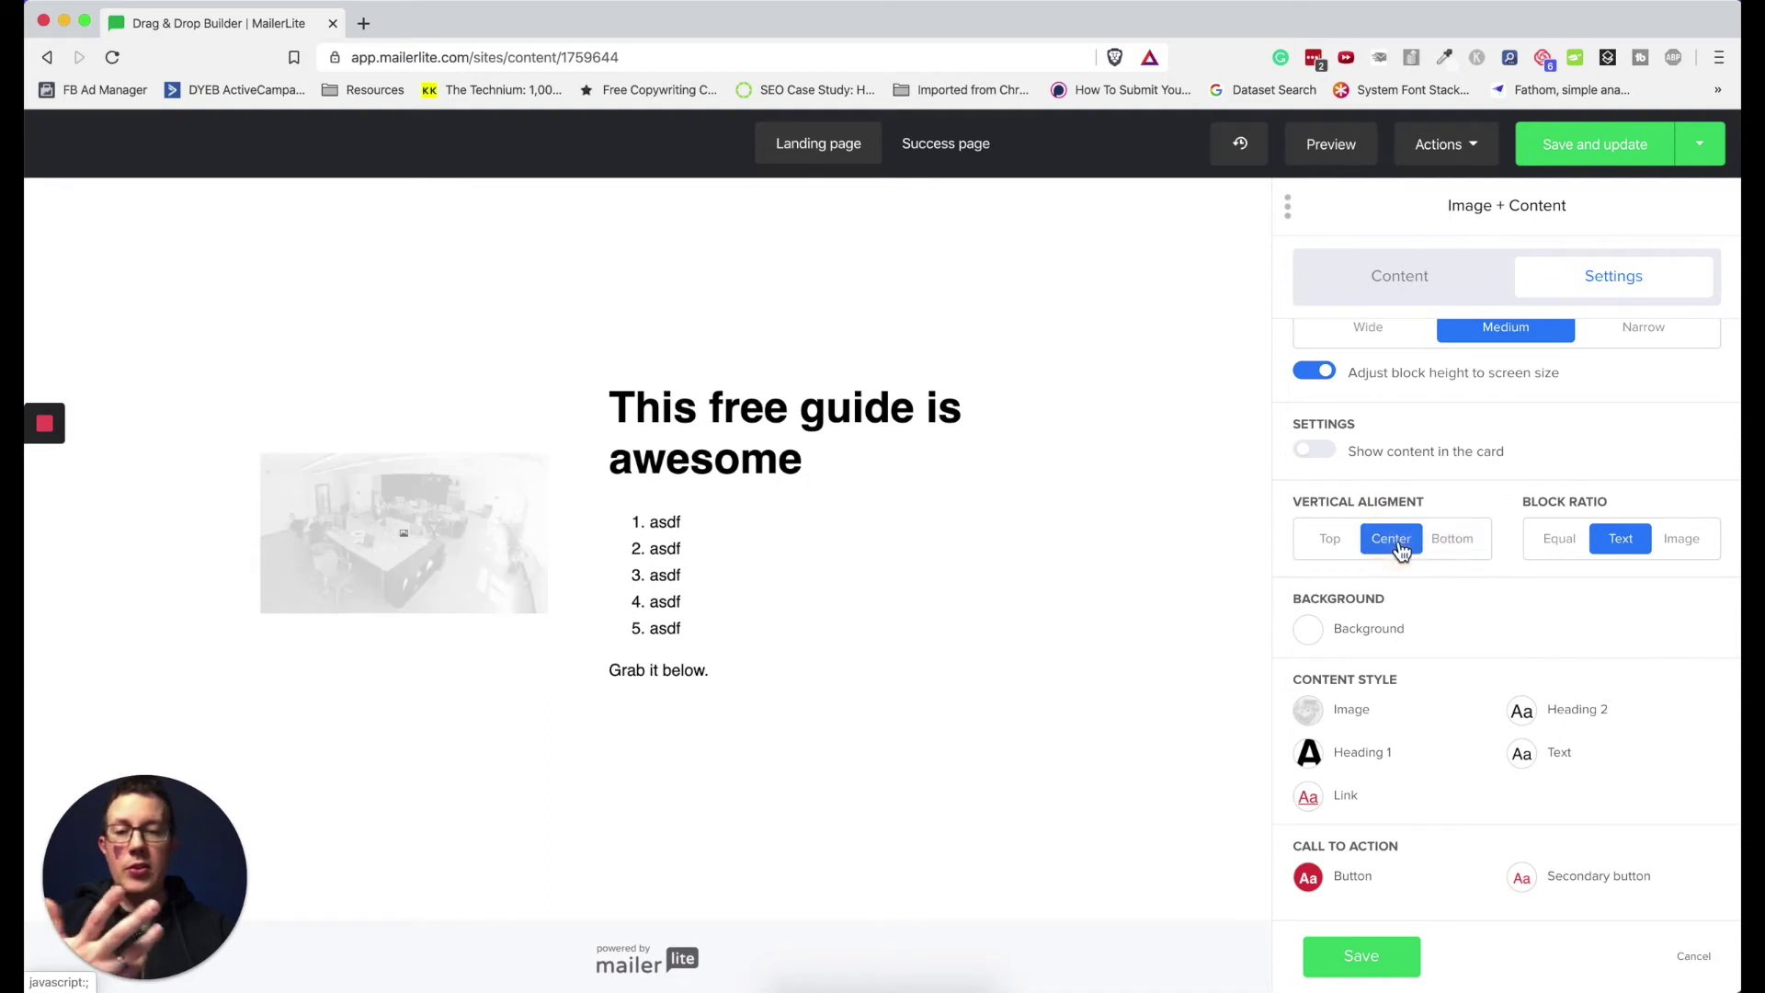
Step: Try the Equal and Image block ratios on the Image + Content block, returning to Text
{"action": "left_click", "coordinate": [1561, 550]}
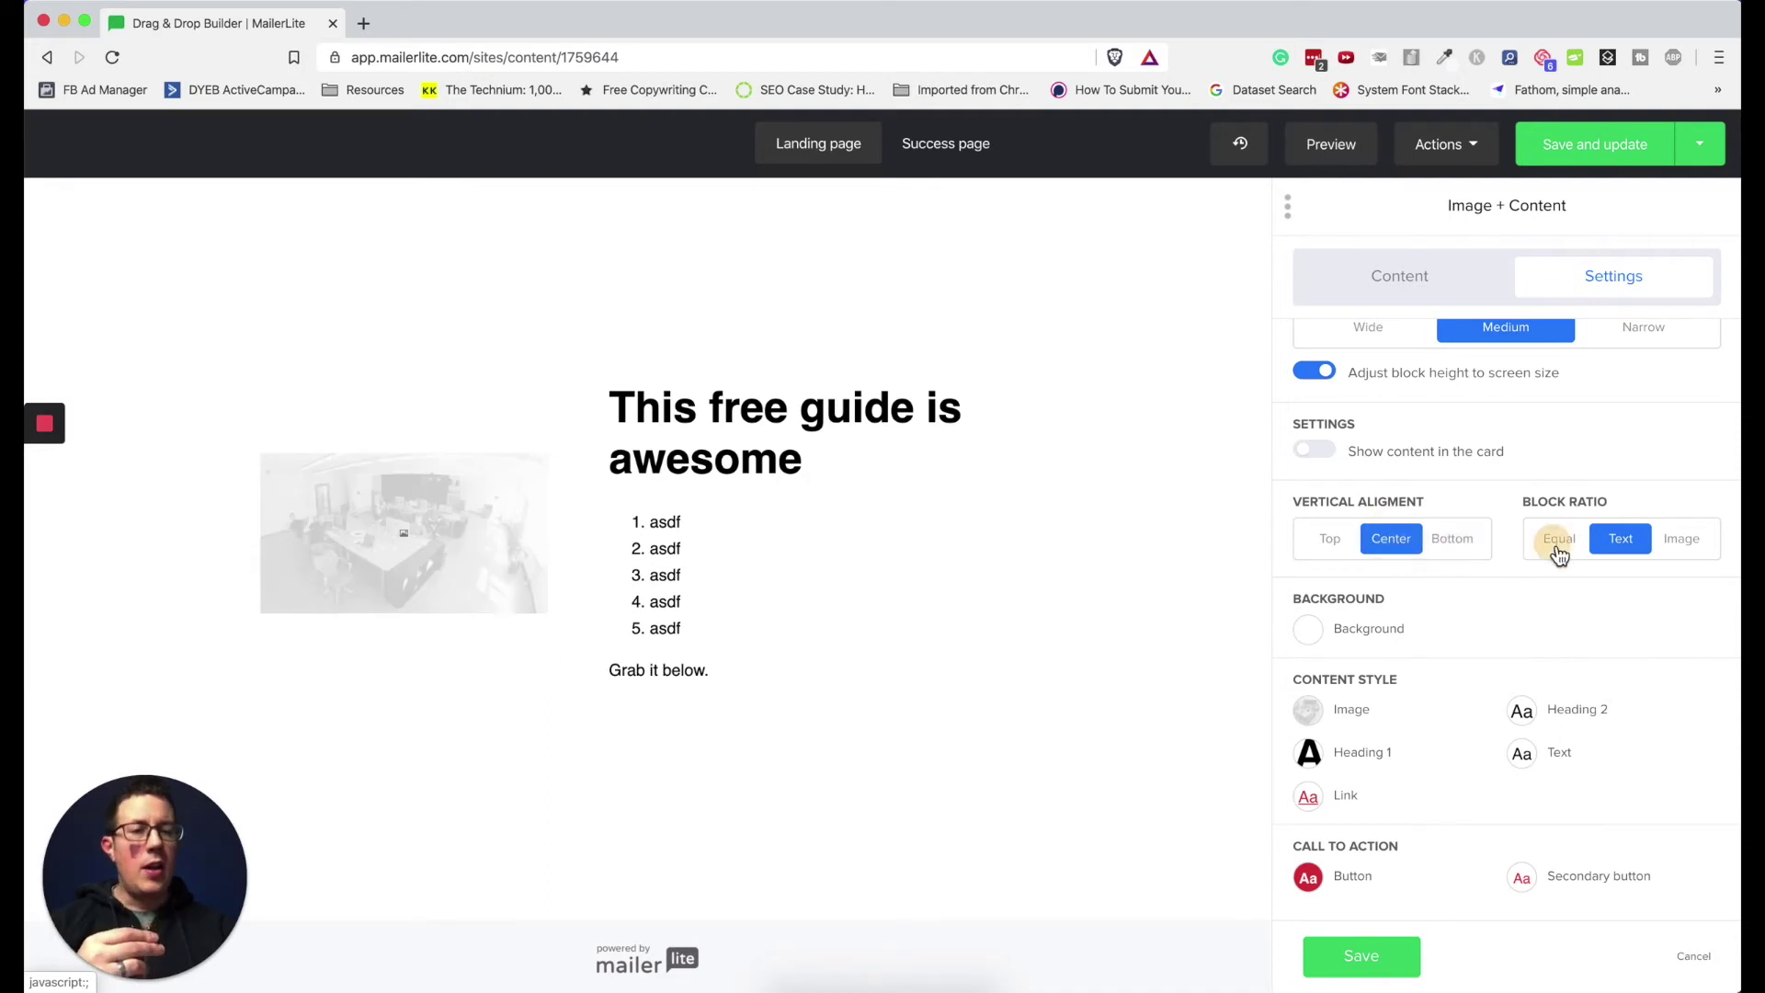
{"action": "left_click", "coordinate": [1641, 549]}
{"action": "left_click", "coordinate": [1678, 550]}
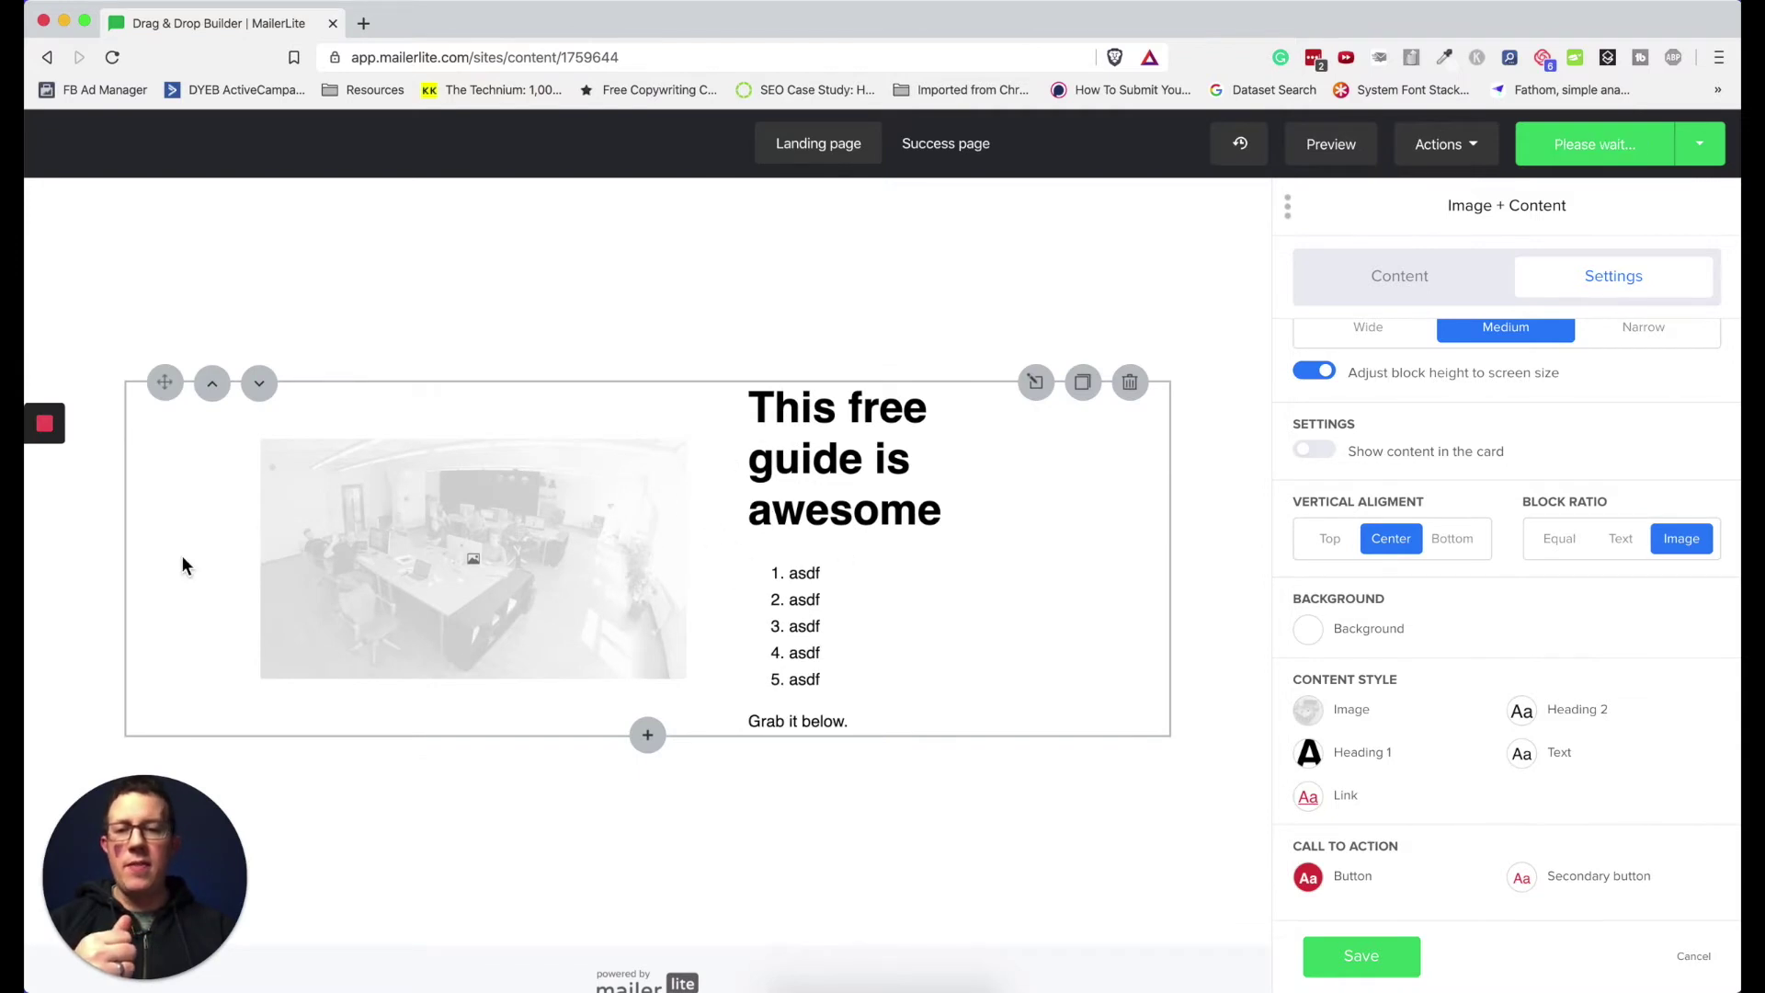
{"action": "left_click", "coordinate": [1553, 540]}
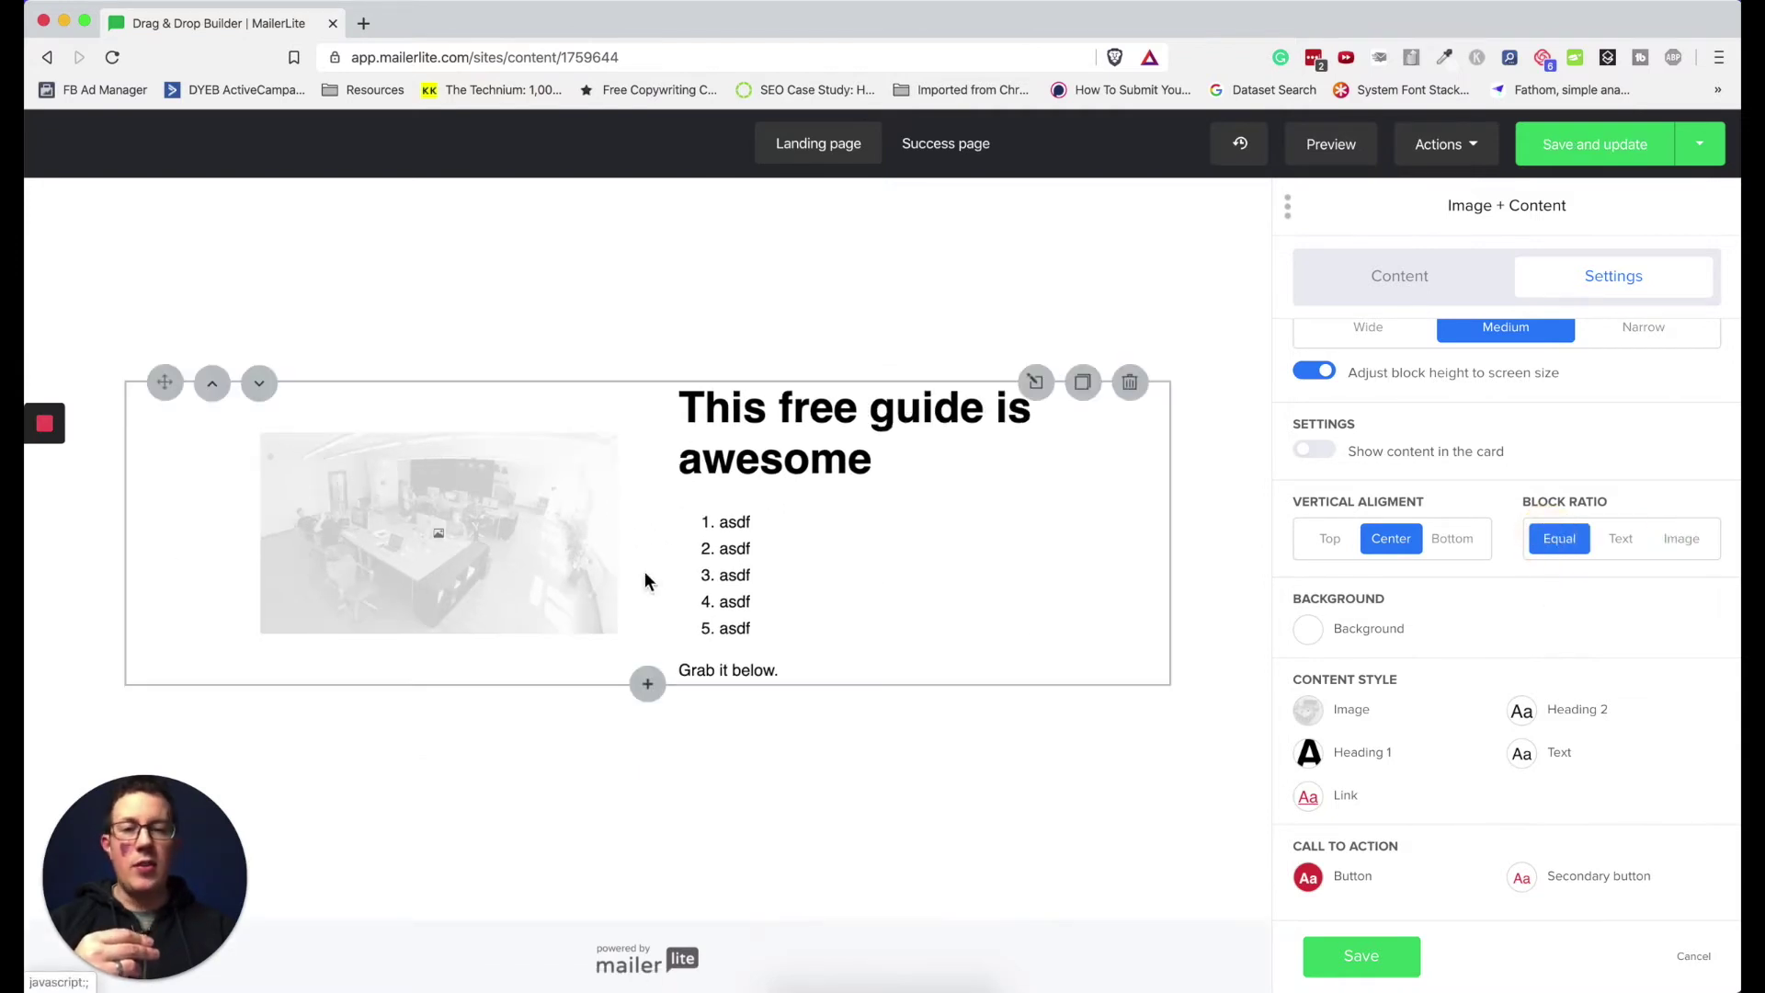
{"action": "left_click", "coordinate": [1620, 542]}
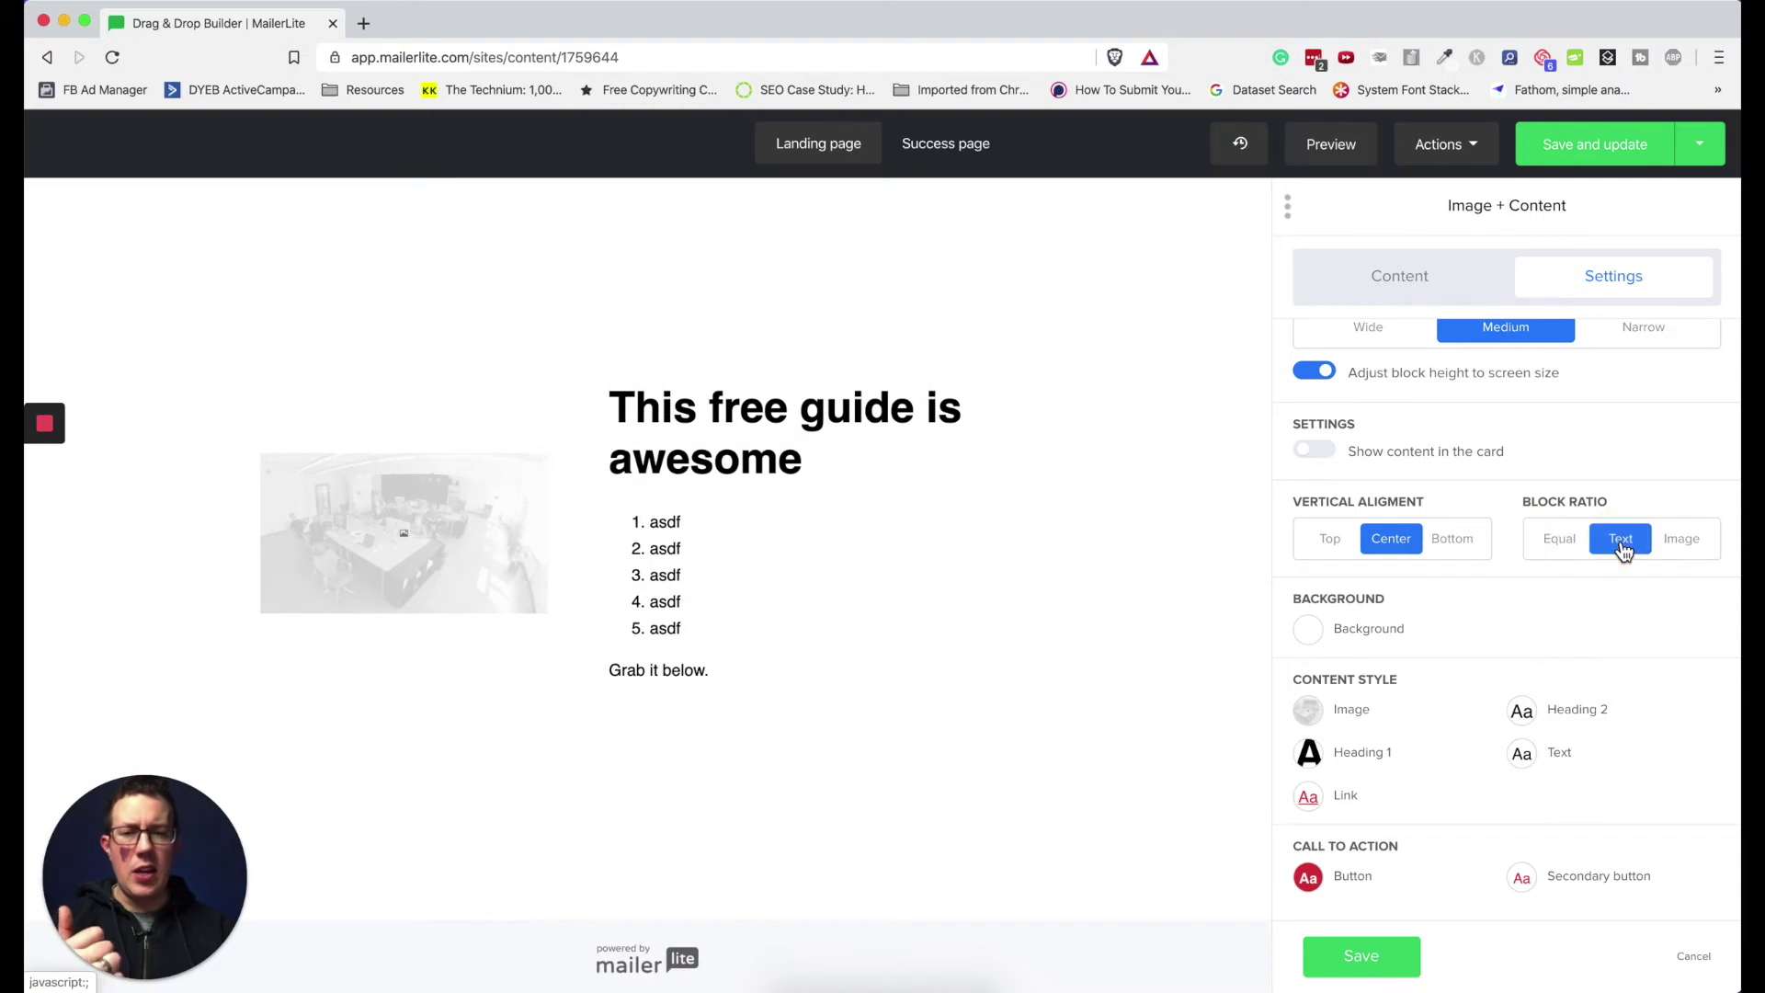
Step: Set the Image + Content block's ratio to Equal, try a yellow background before returning to white, and save the block
{"action": "left_click", "coordinate": [1559, 539]}
{"action": "left_click", "coordinate": [1307, 630]}
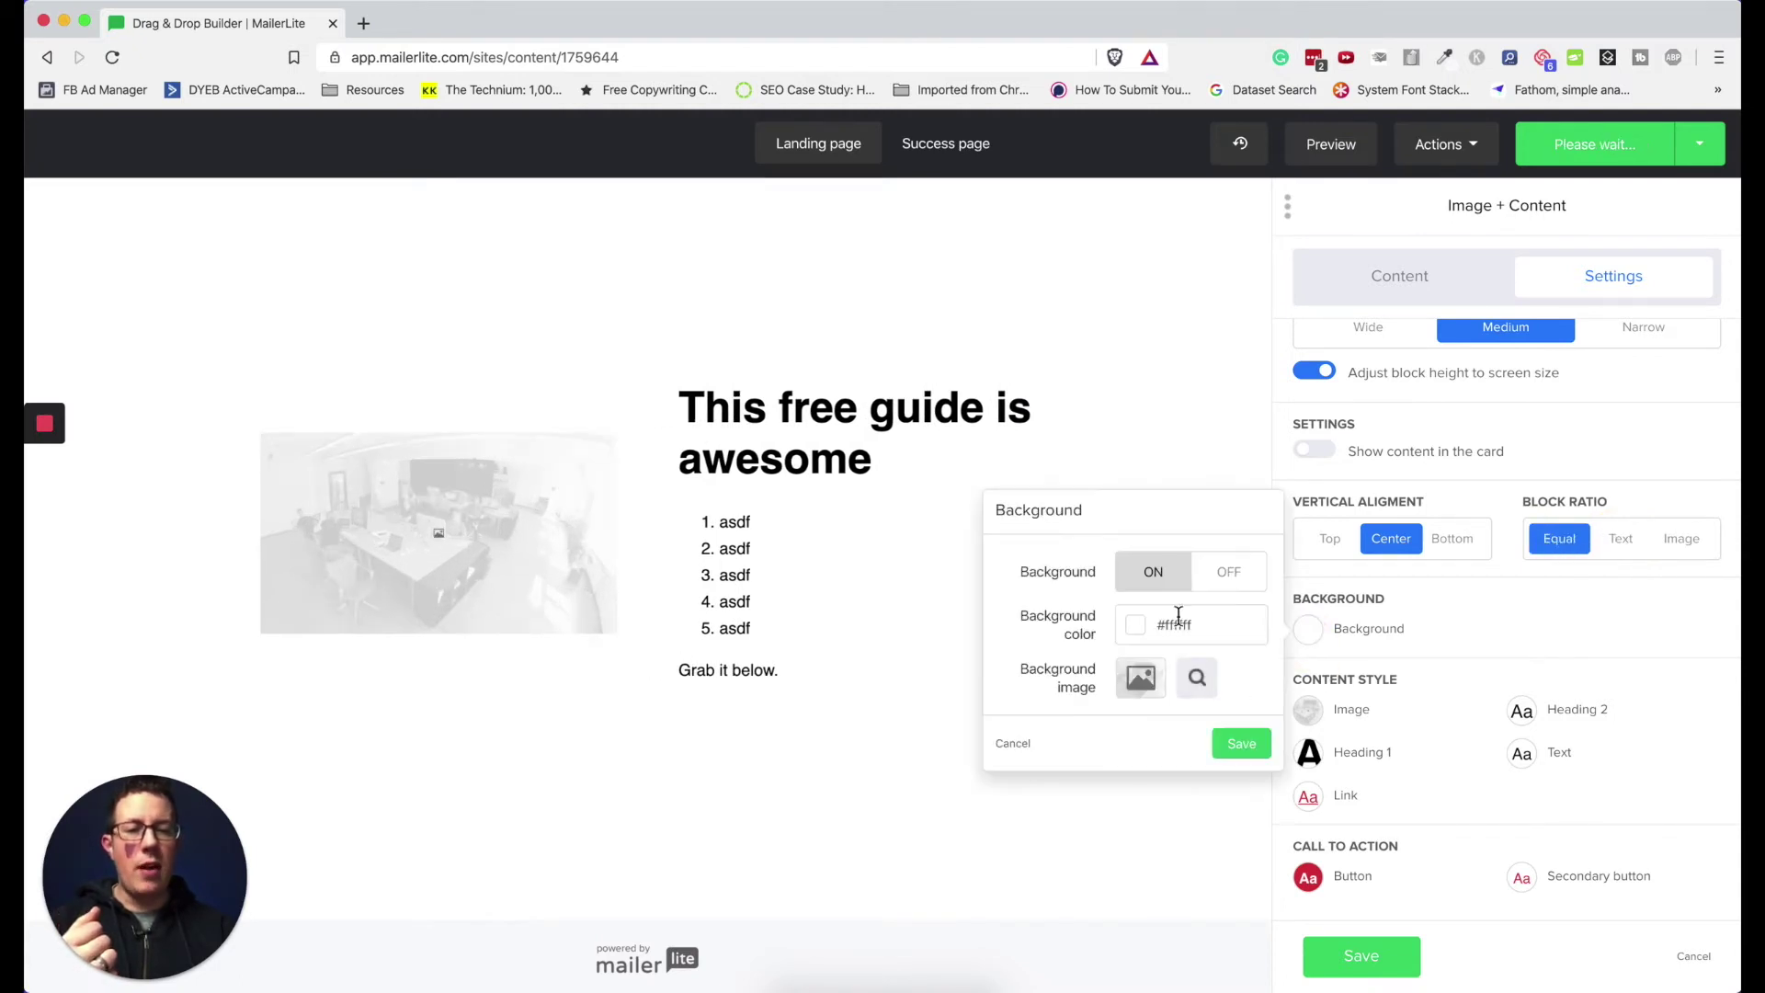
{"action": "left_click", "coordinate": [1232, 574]}
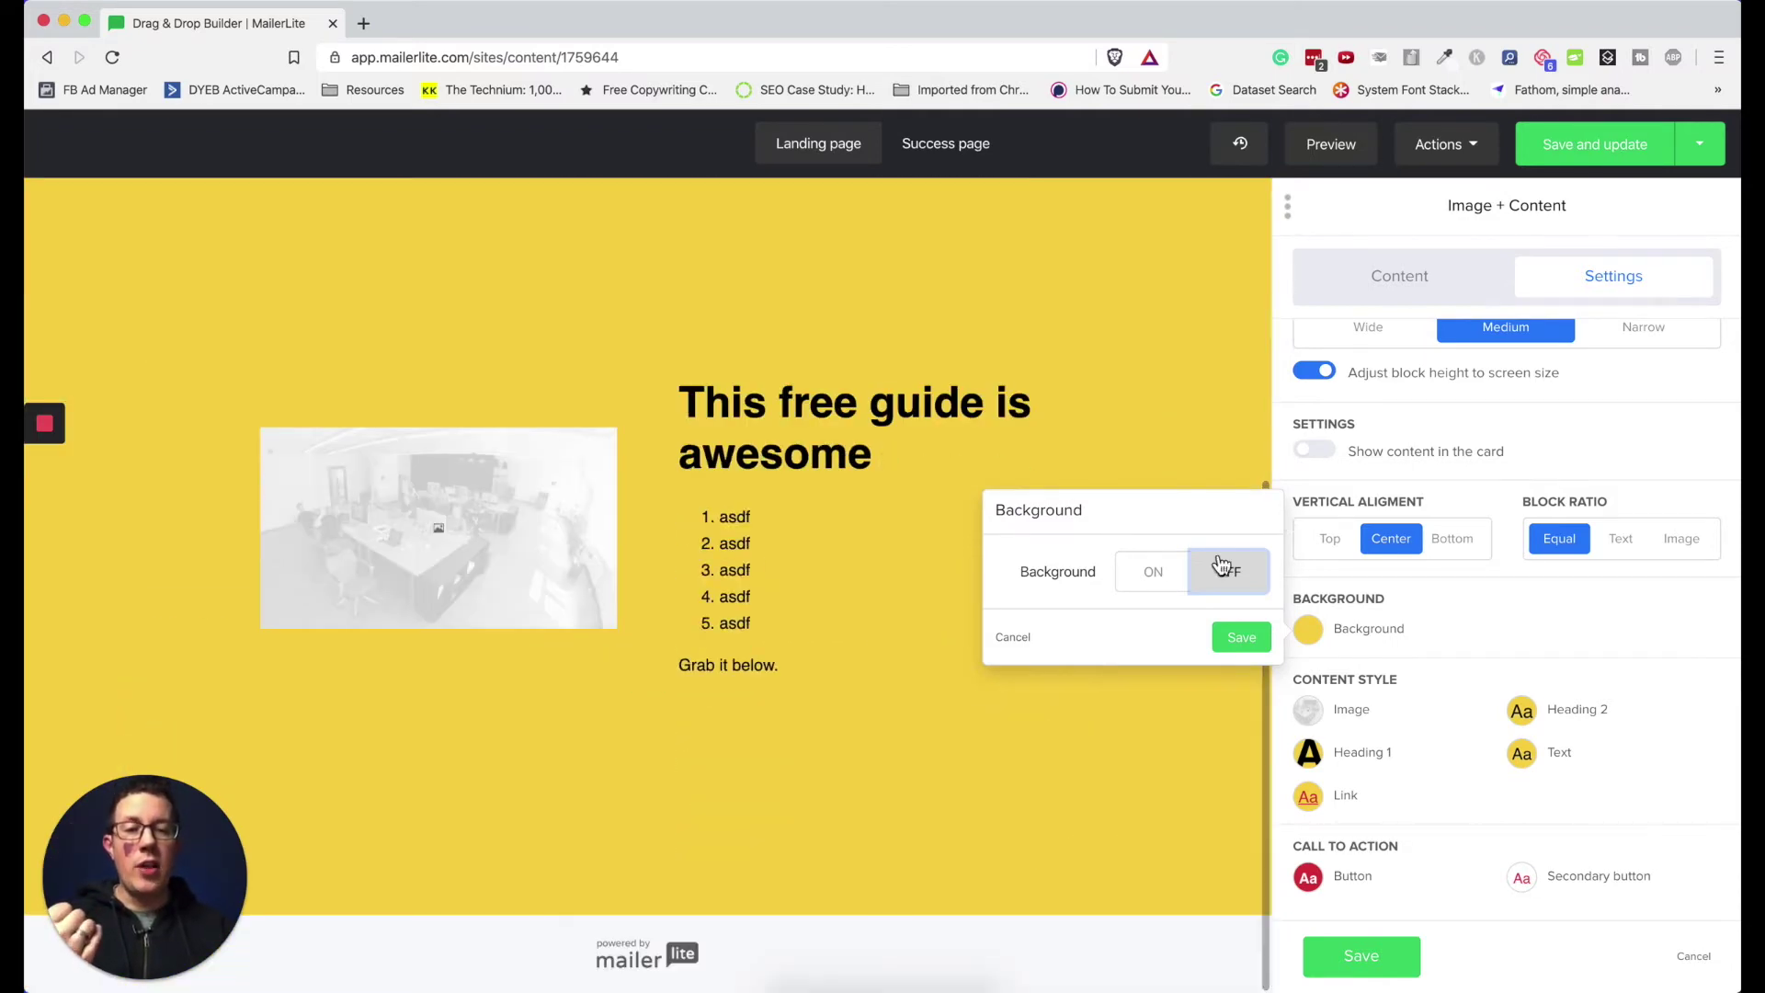
{"action": "left_click", "coordinate": [1153, 572]}
{"action": "left_click", "coordinate": [1241, 637]}
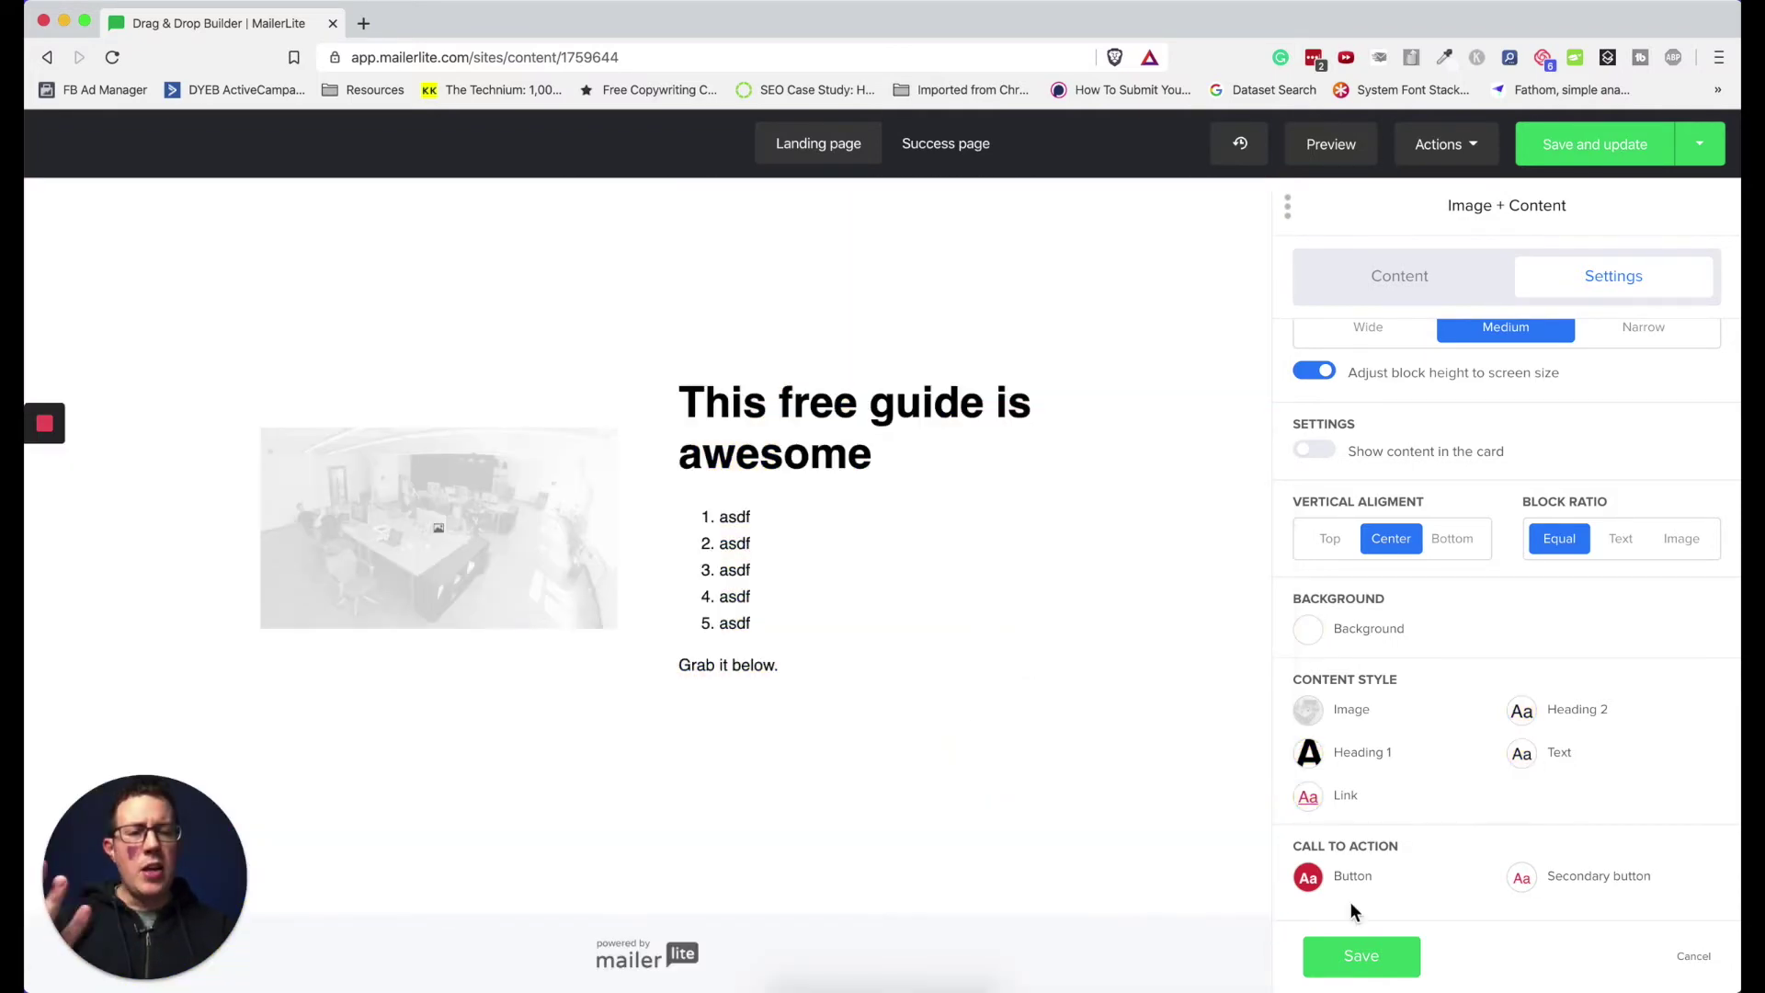
{"action": "left_click", "coordinate": [1365, 960]}
Step: Insert a simple signup form between the Image + Content block and the countdown block
{"action": "scroll", "coordinate": [1367, 919], "scroll_direction": "down", "scroll_amount": 5}
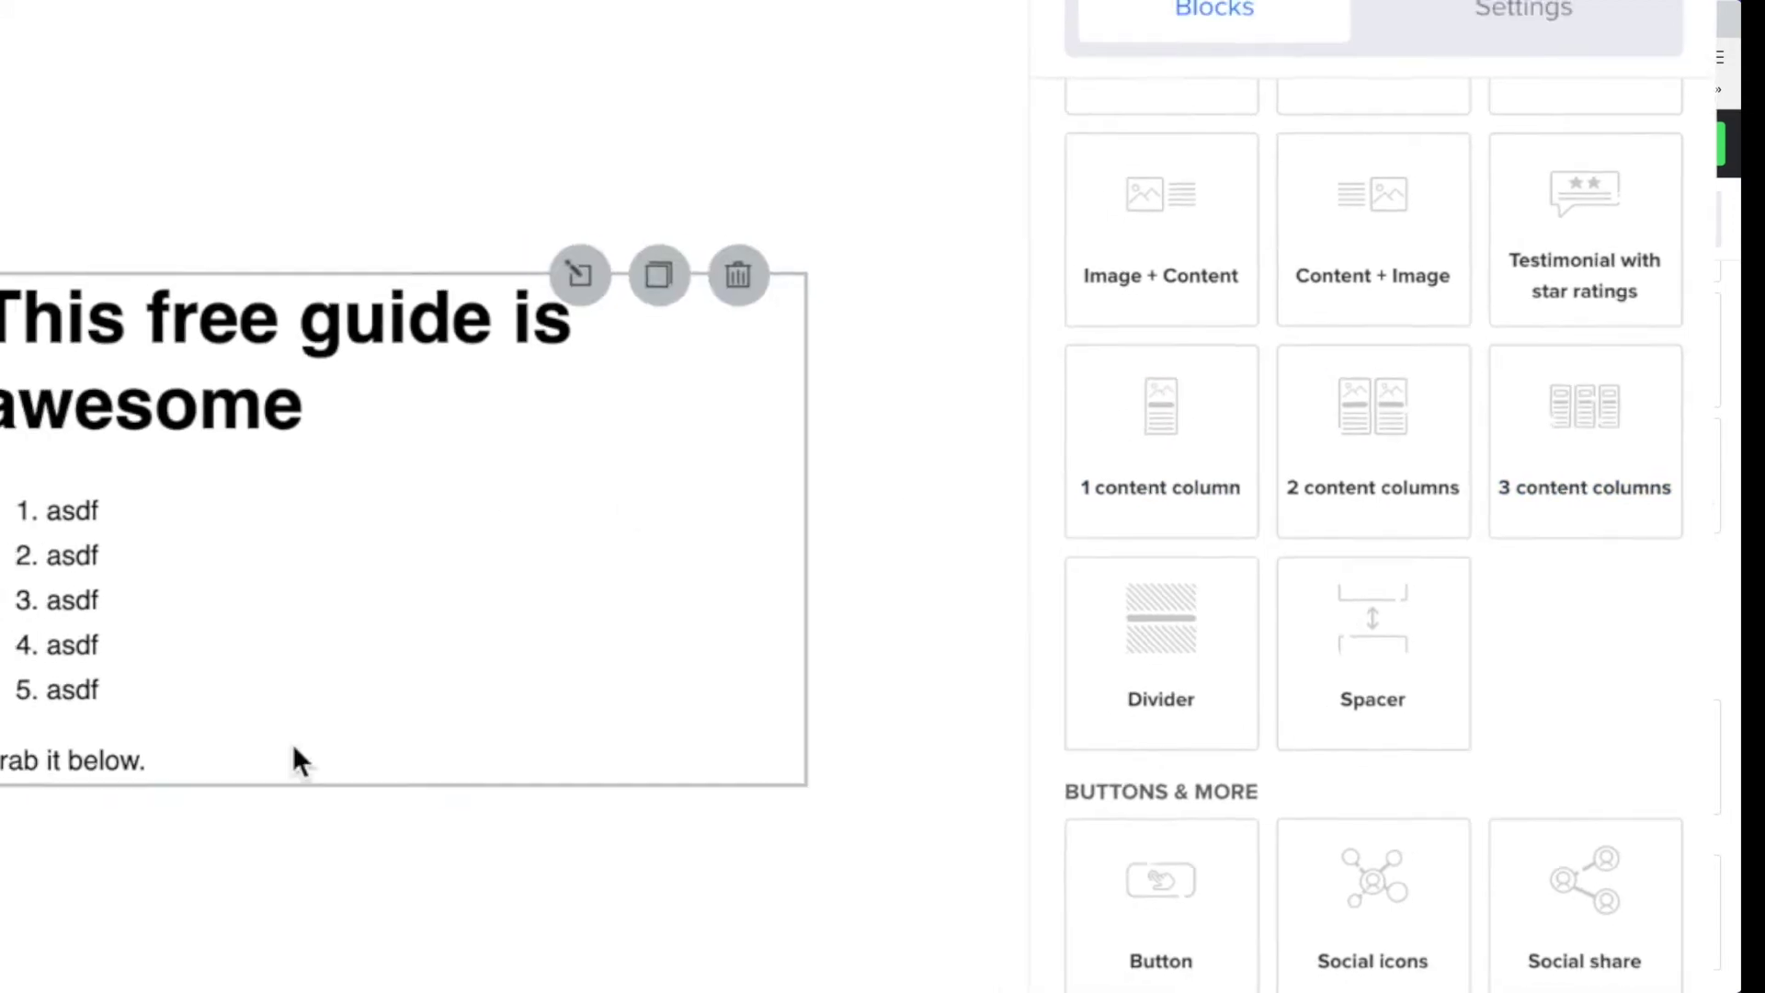
{"action": "scroll", "coordinate": [1517, 561], "scroll_direction": "down", "scroll_amount": 3}
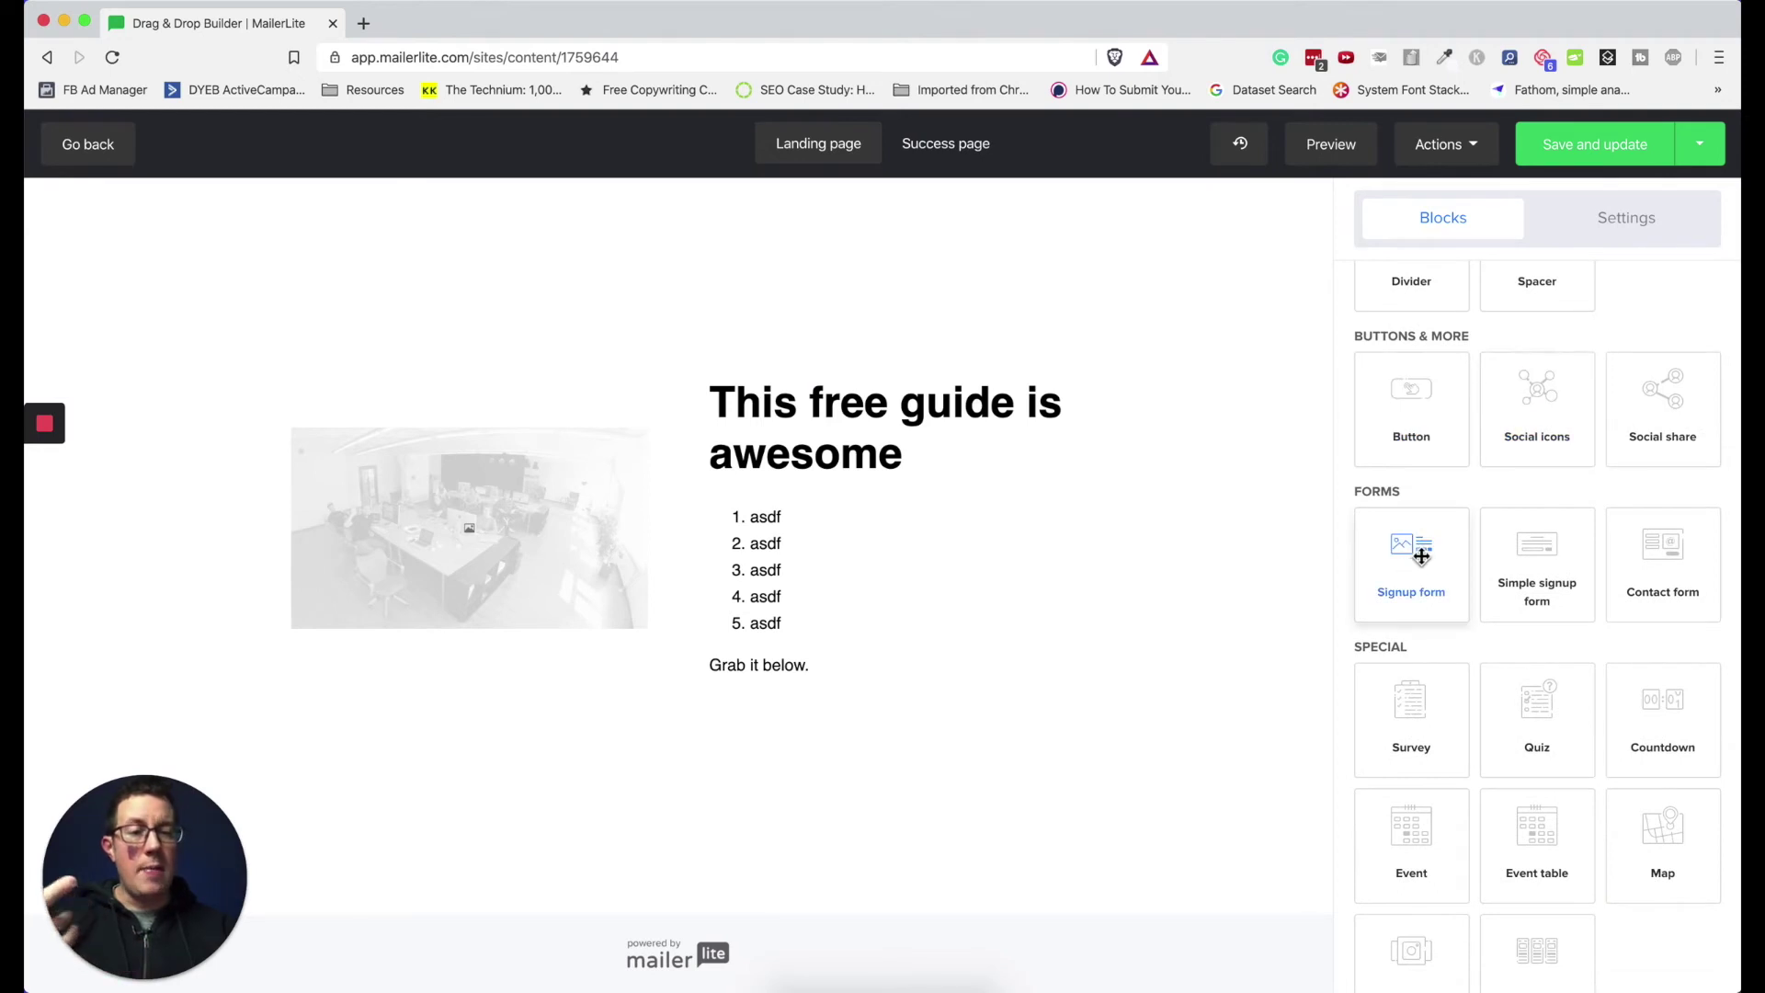
{"action": "scroll", "coordinate": [1421, 556], "scroll_direction": "down", "scroll_amount": 2}
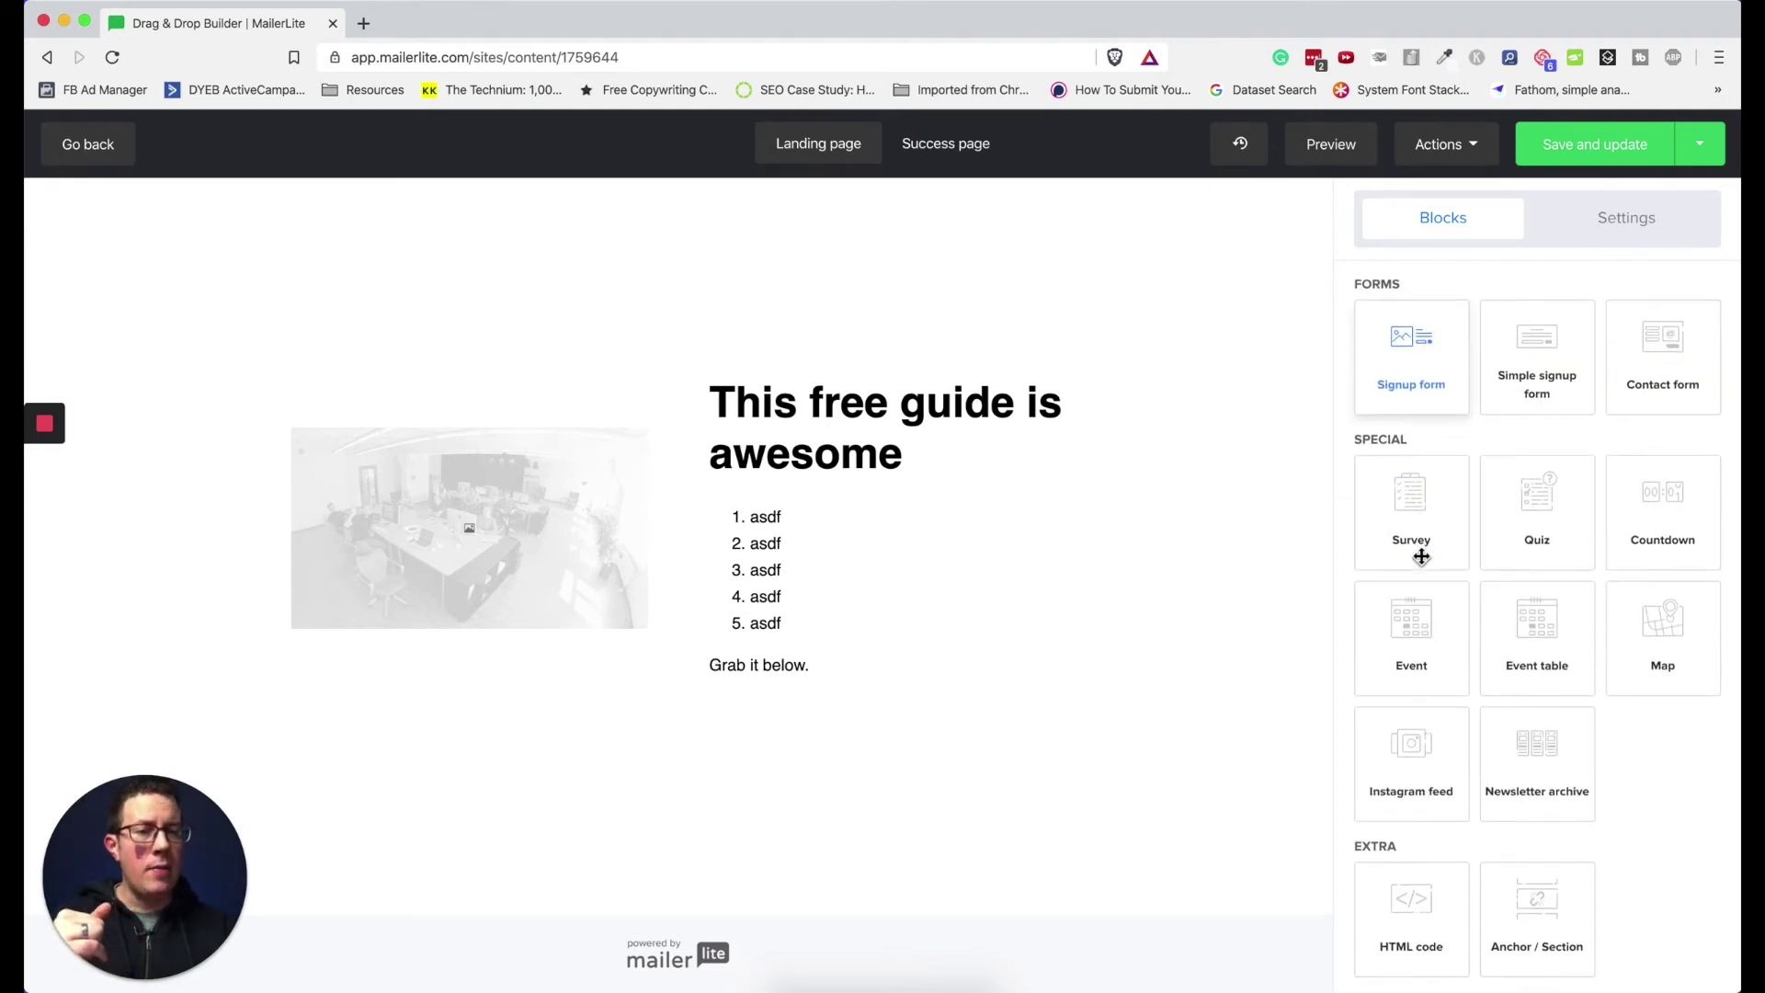
{"action": "scroll", "coordinate": [1471, 597], "scroll_direction": "up", "scroll_amount": 3}
{"action": "scroll", "coordinate": [828, 551], "scroll_direction": "down", "scroll_amount": 3}
{"action": "left_click_drag", "start_coordinate": [1520, 643], "coordinate": [670, 575]}
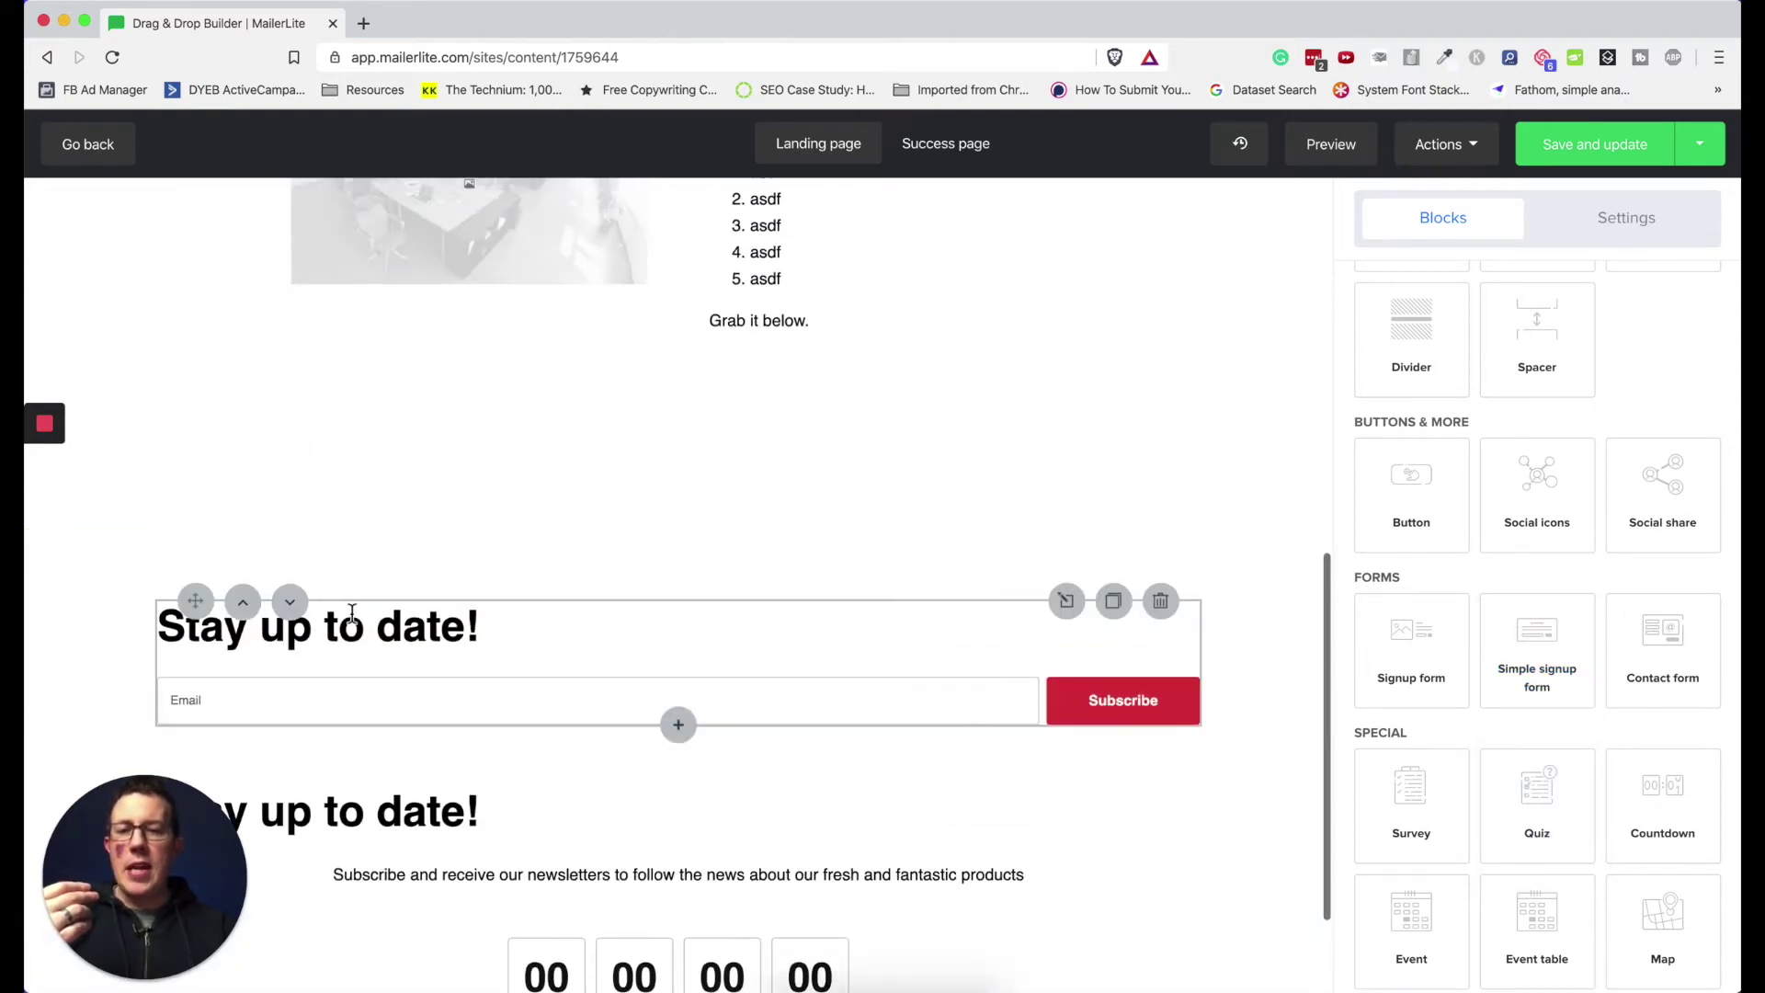
Step: Enter "asdf asdf asdf" as the text under the simple signup form's heading
{"action": "double_click", "coordinate": [360, 616]}
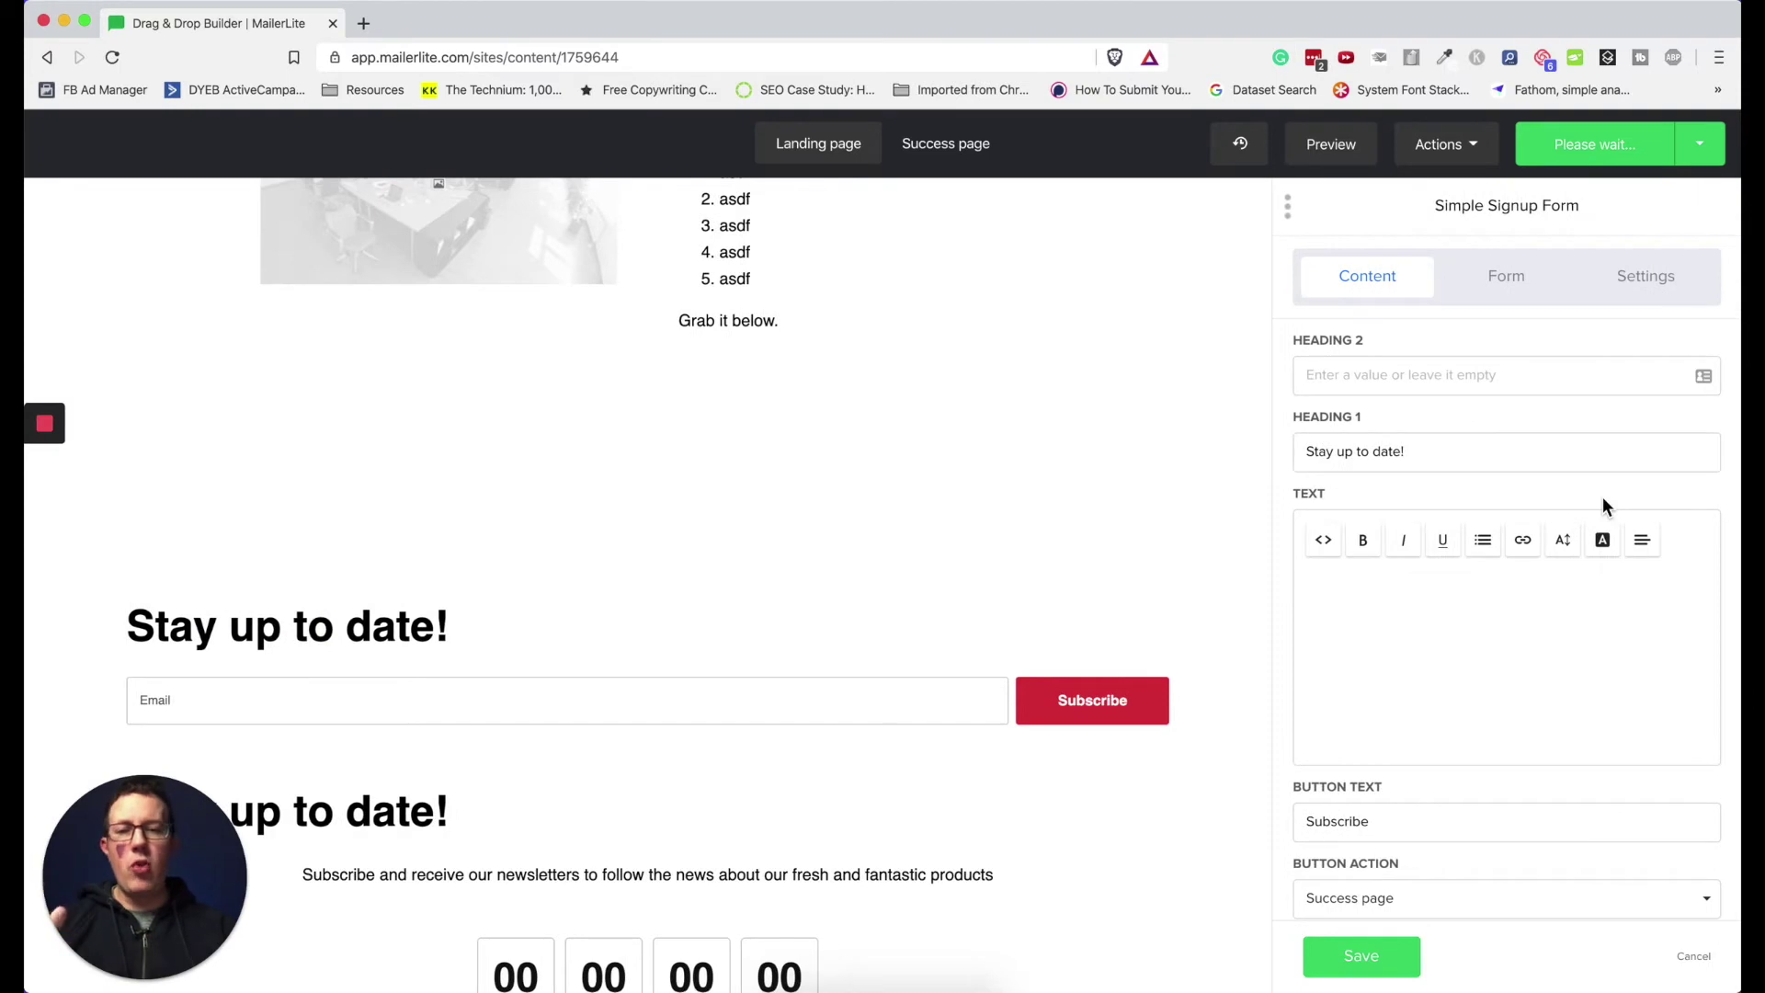
{"action": "left_click", "coordinate": [1388, 611]}
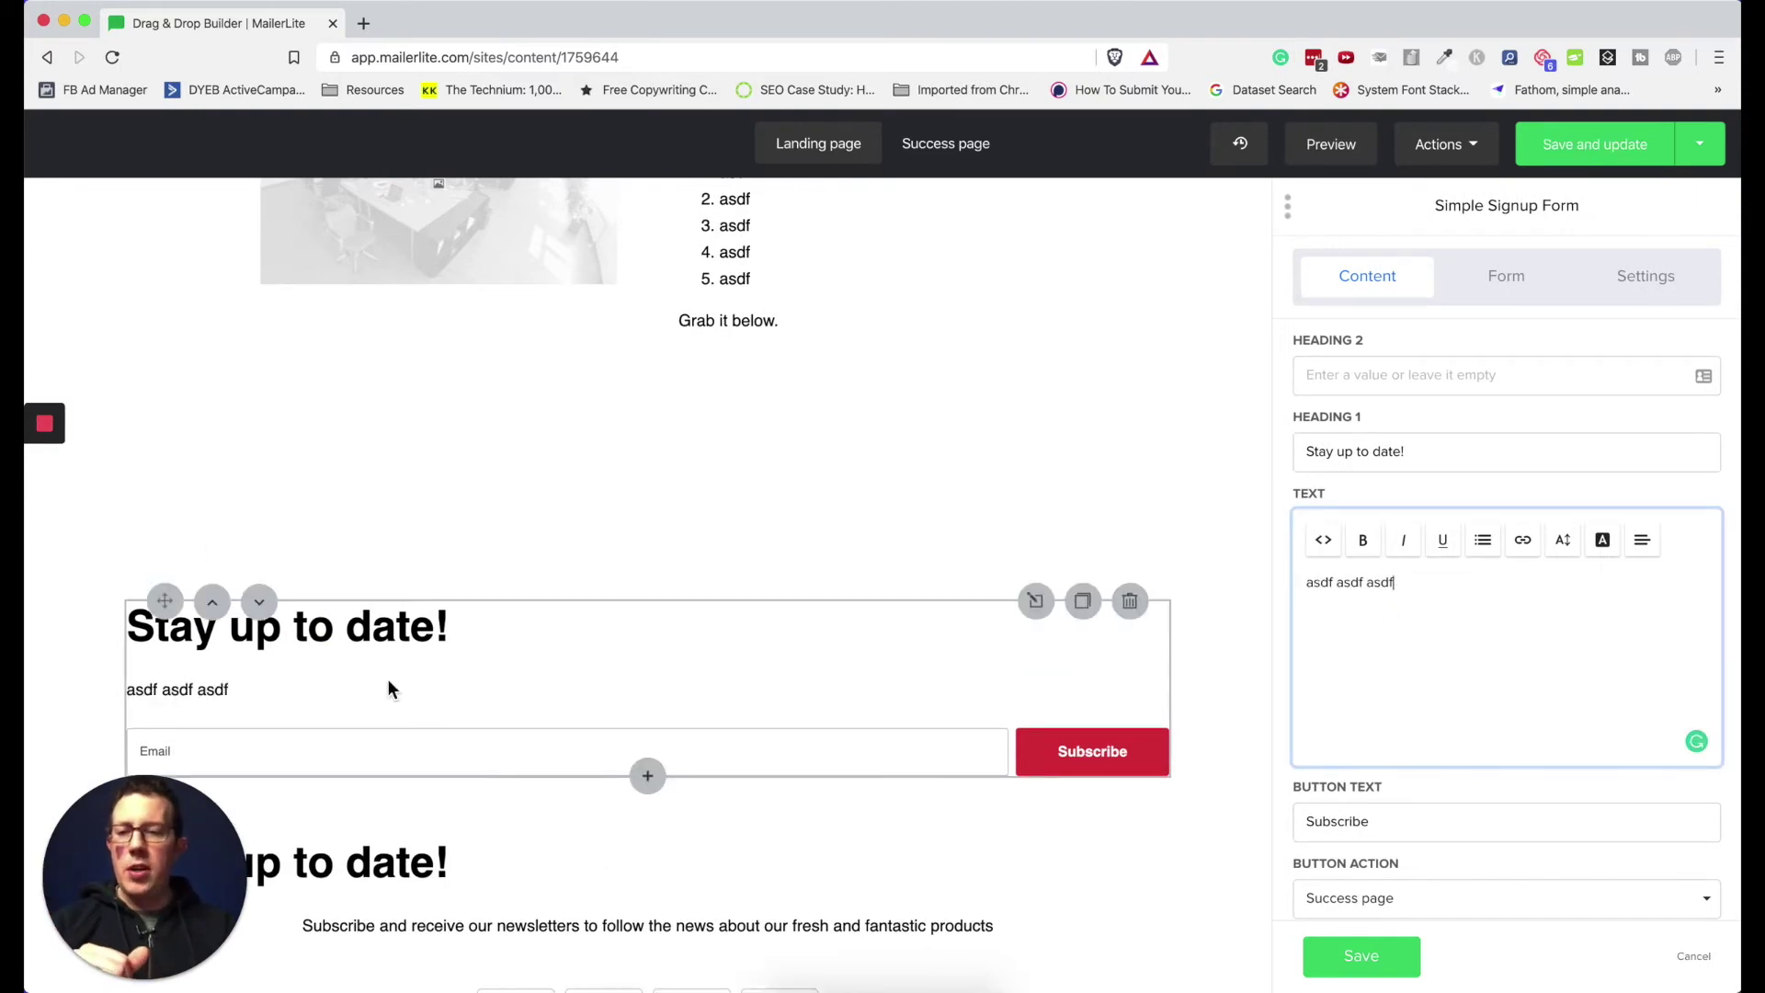
{"action": "scroll", "coordinate": [781, 441], "scroll_direction": "down", "scroll_amount": 3}
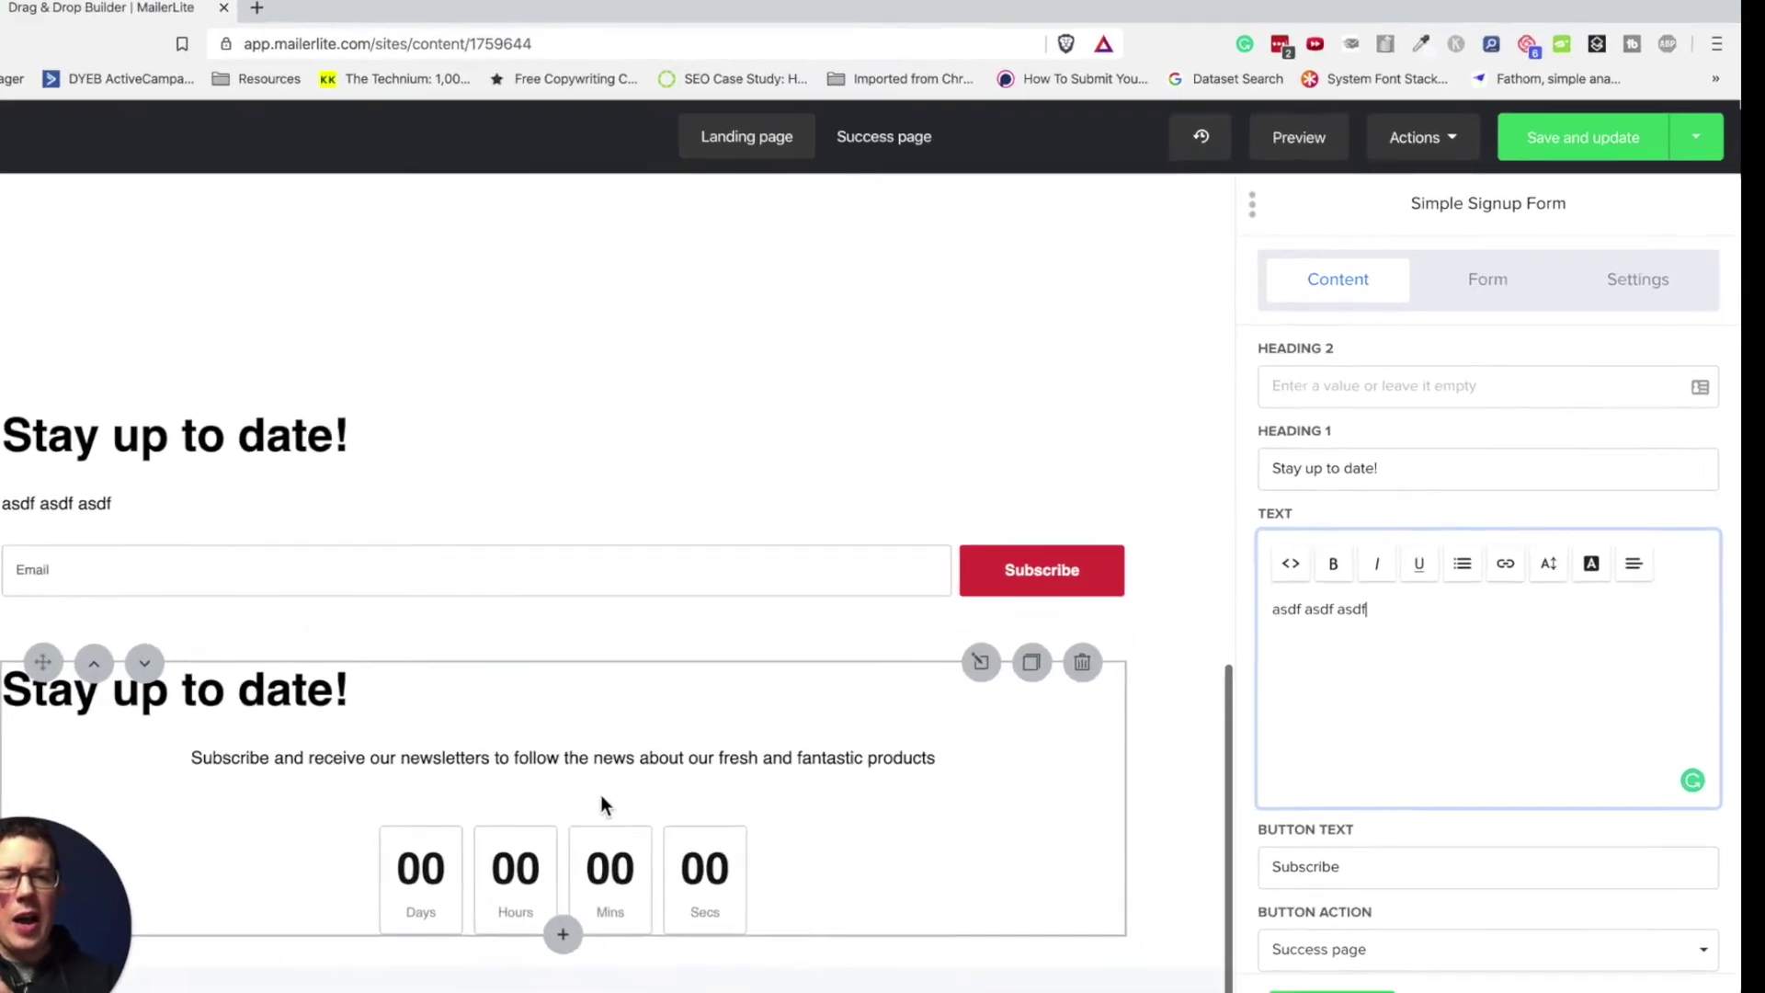
Step: Set the simple signup form's content width to Narrow and increase its top and bottom spacing
{"action": "left_click", "coordinate": [1360, 333]}
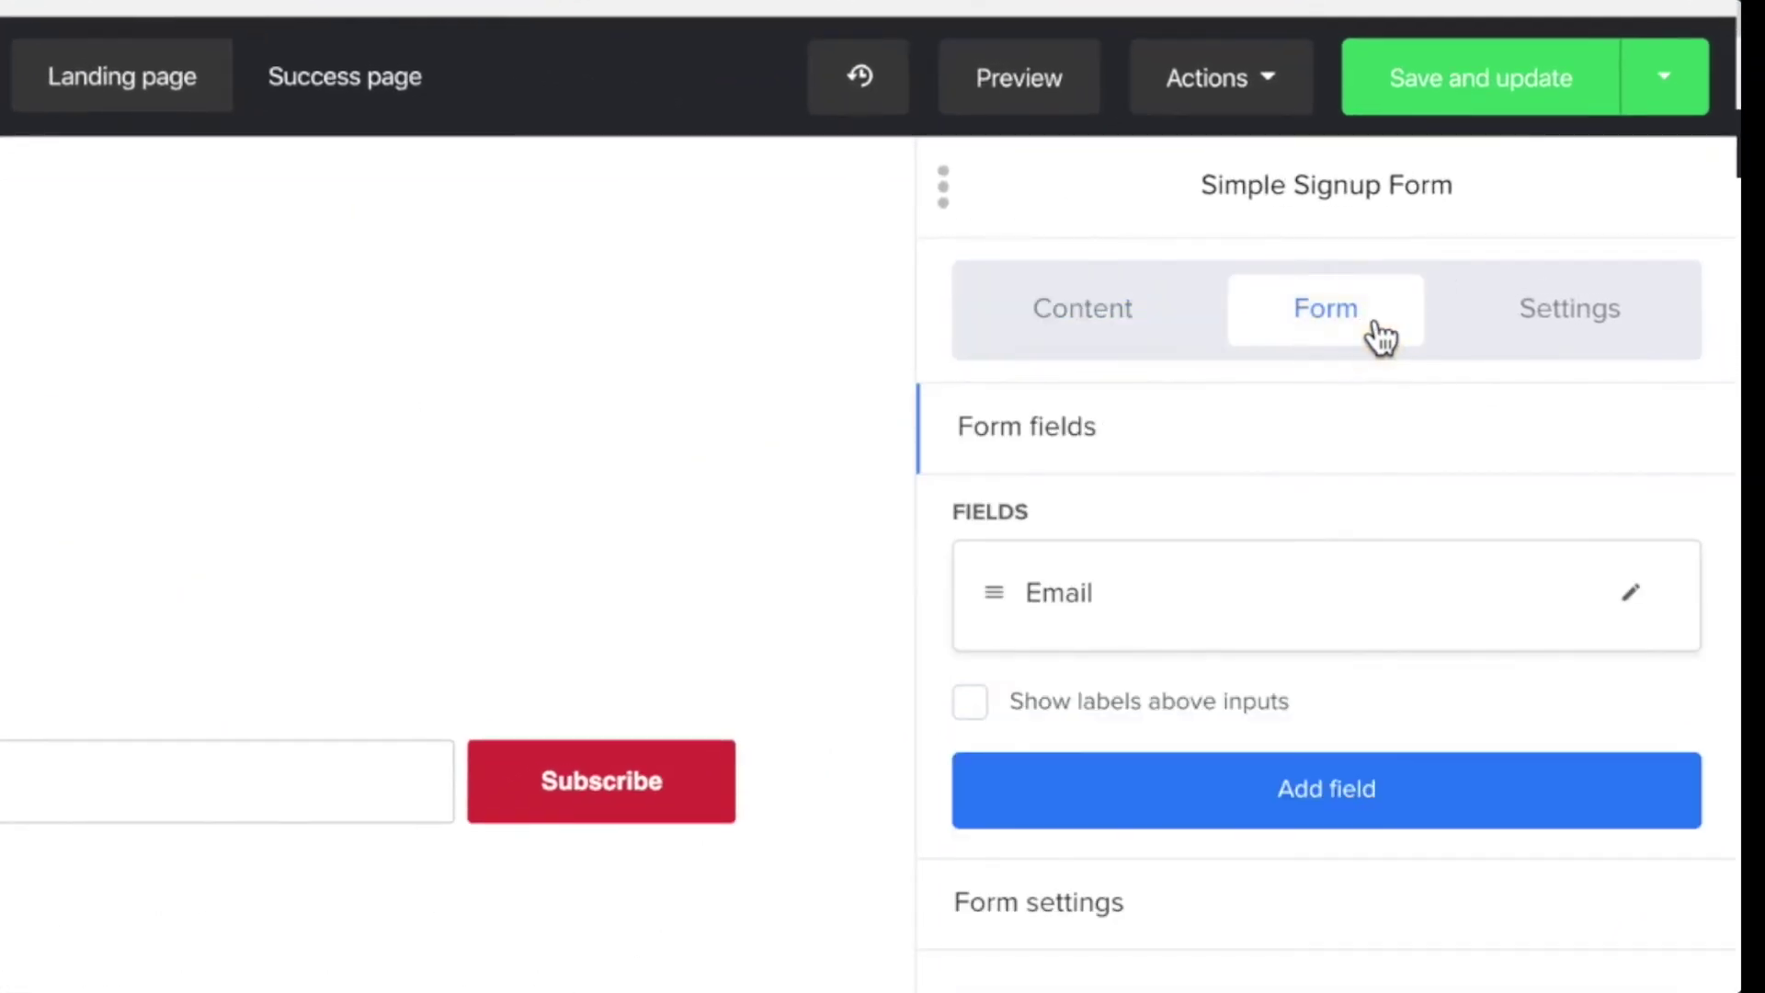
{"action": "left_click", "coordinate": [1569, 308]}
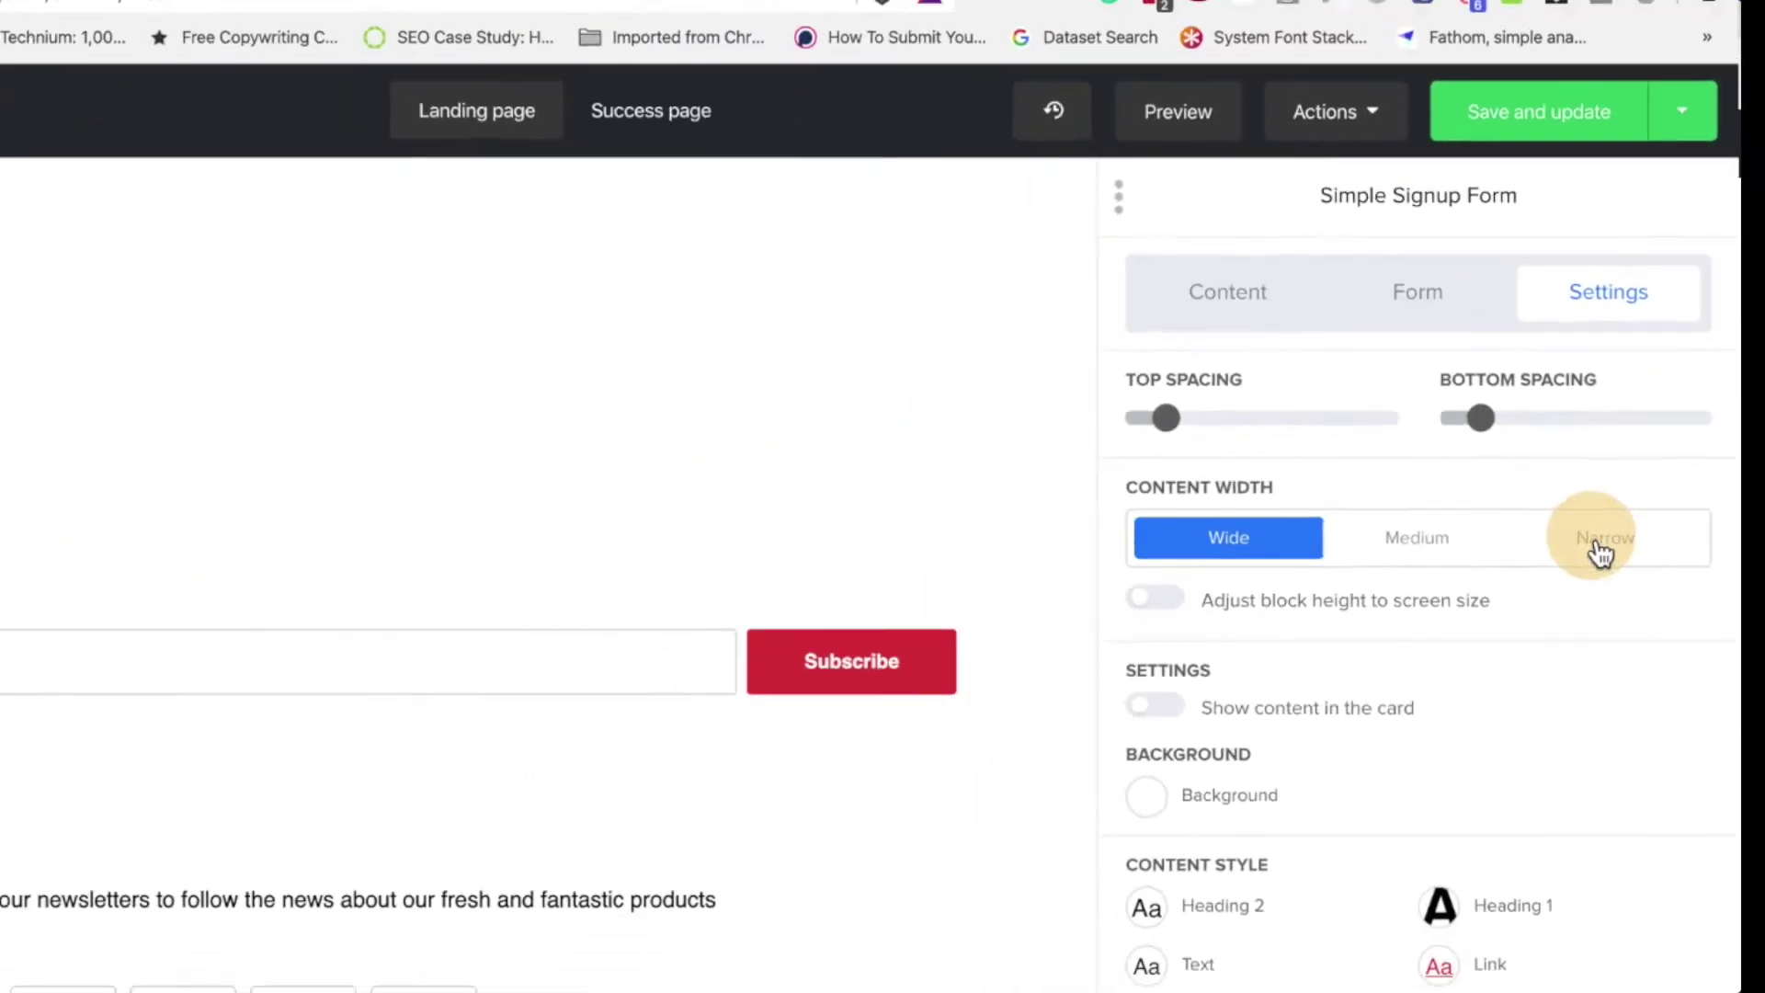
{"action": "left_click", "coordinate": [1549, 621]}
{"action": "left_click_drag", "start_coordinate": [1553, 371], "coordinate": [1572, 367]}
{"action": "left_click_drag", "start_coordinate": [1322, 372], "coordinate": [1340, 372]}
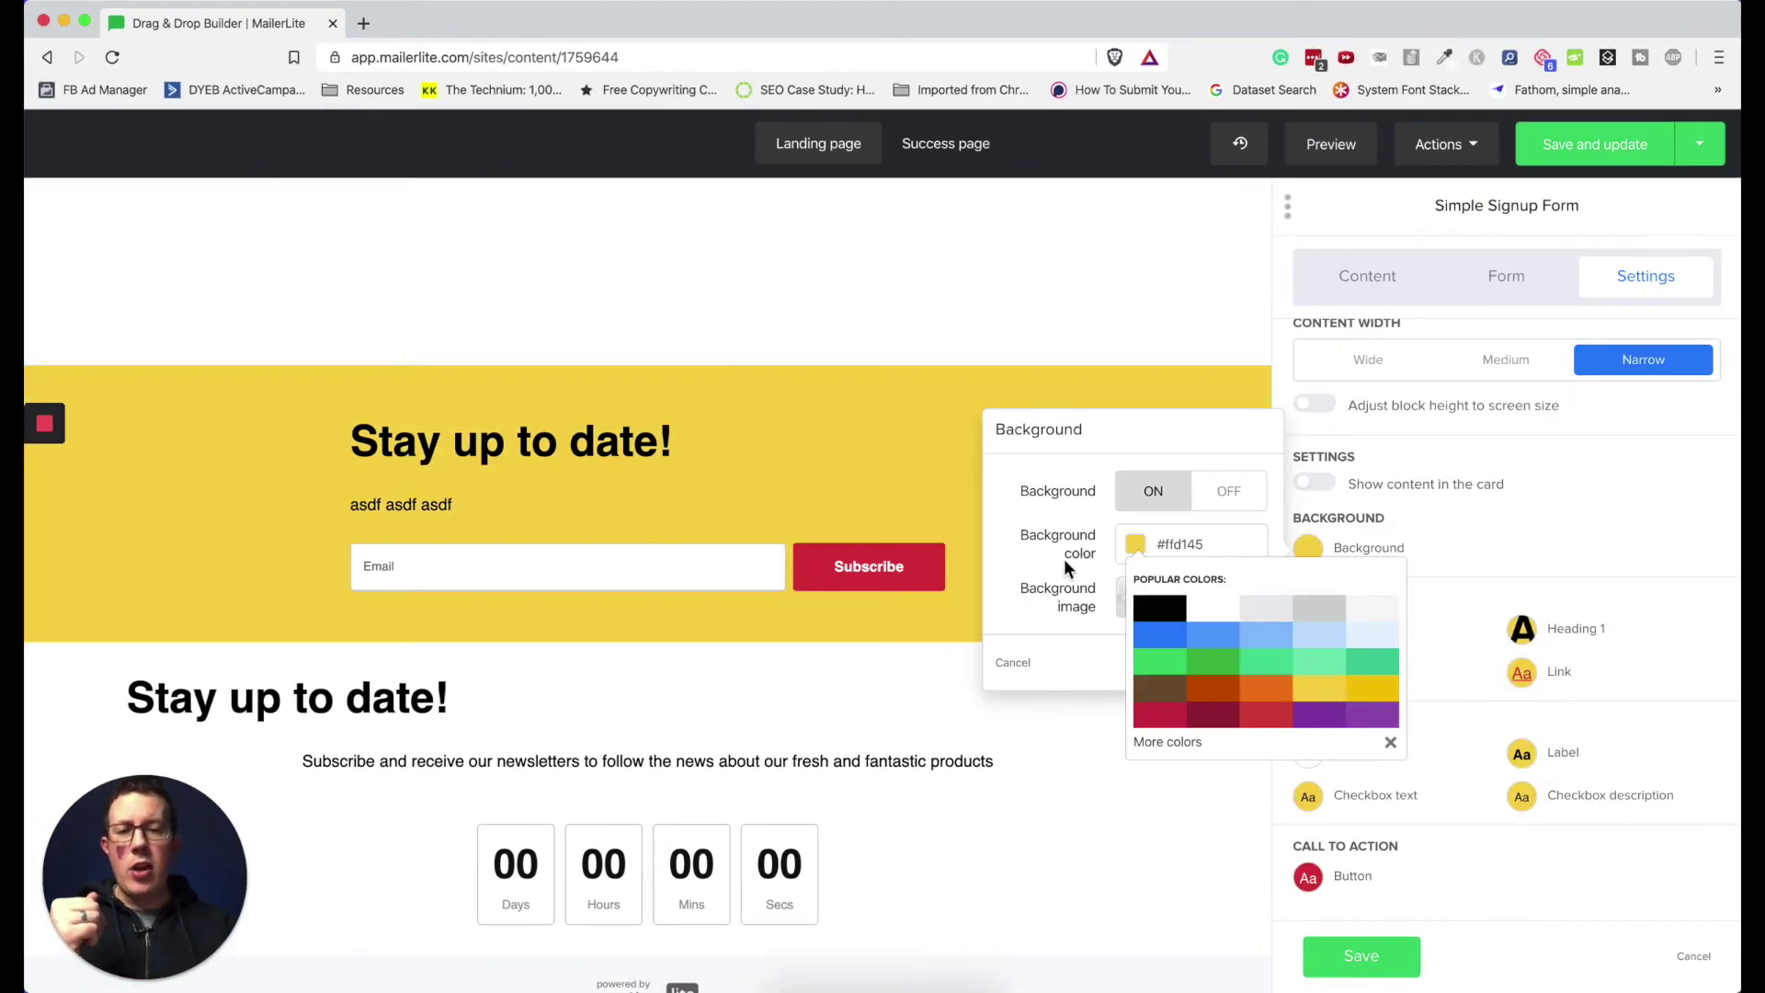
Step: Give the signup form a yellow #ffd145 background and change the Subscribe button's background color to green
{"action": "left_click", "coordinate": [1053, 557]}
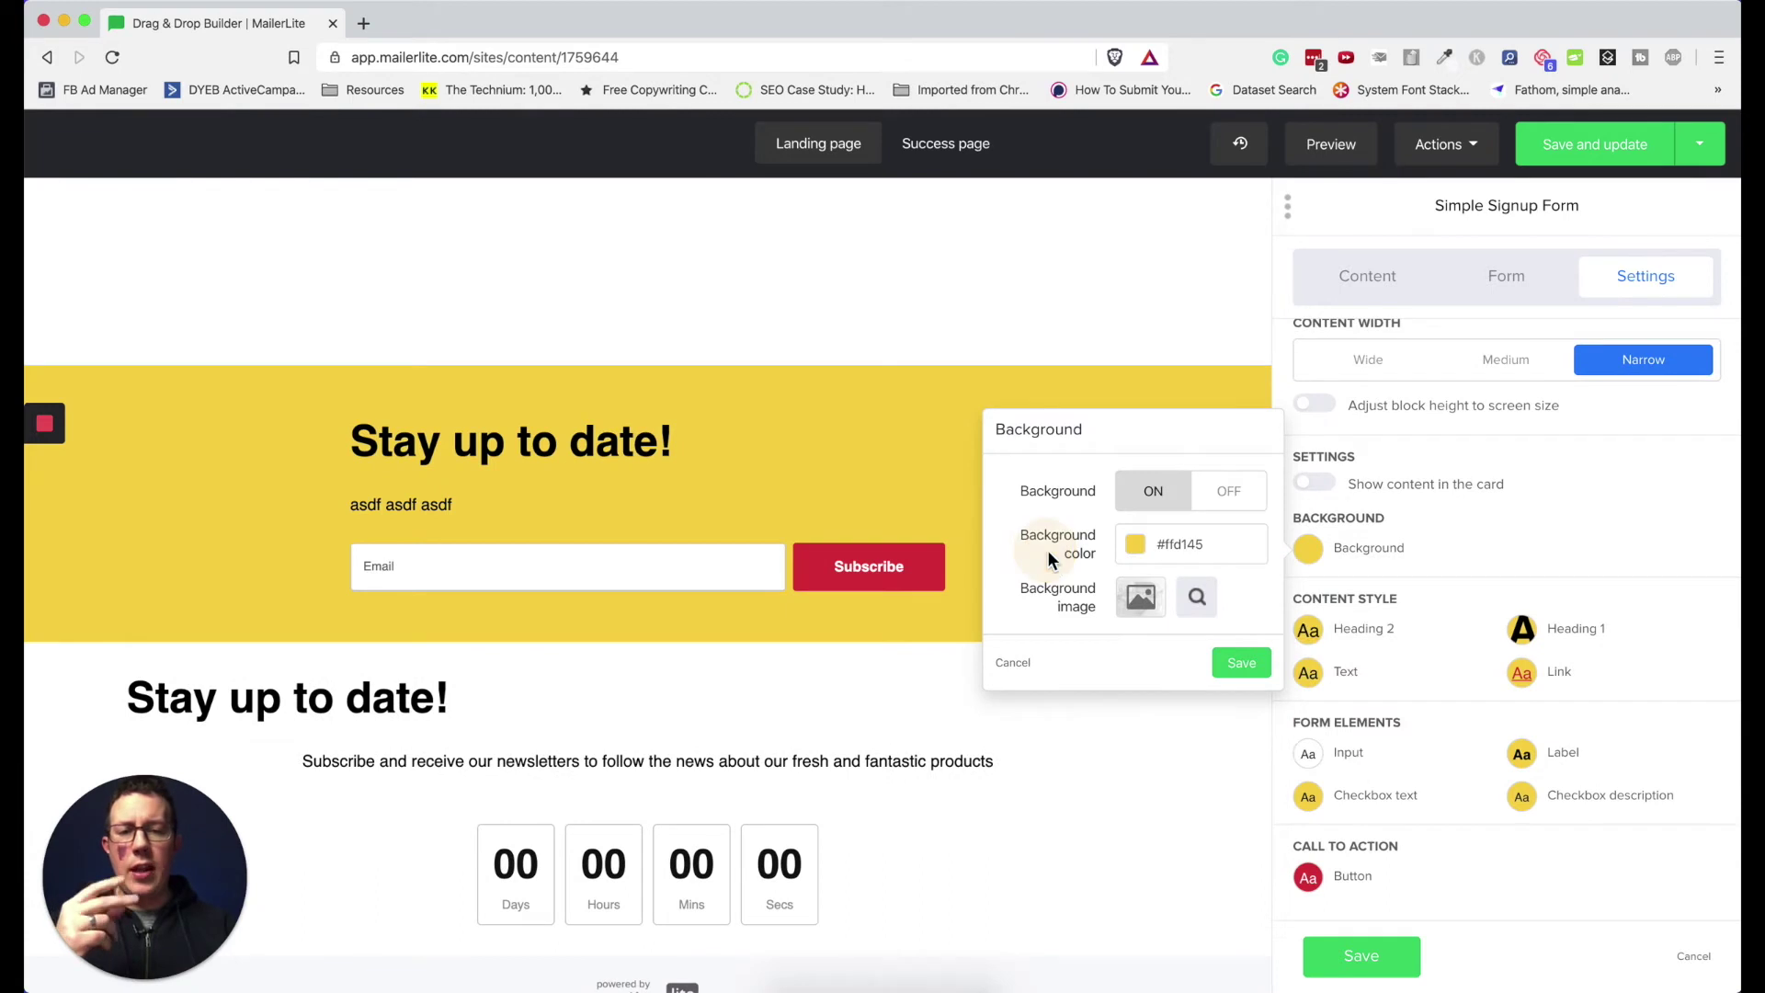
{"action": "left_click", "coordinate": [1241, 662]}
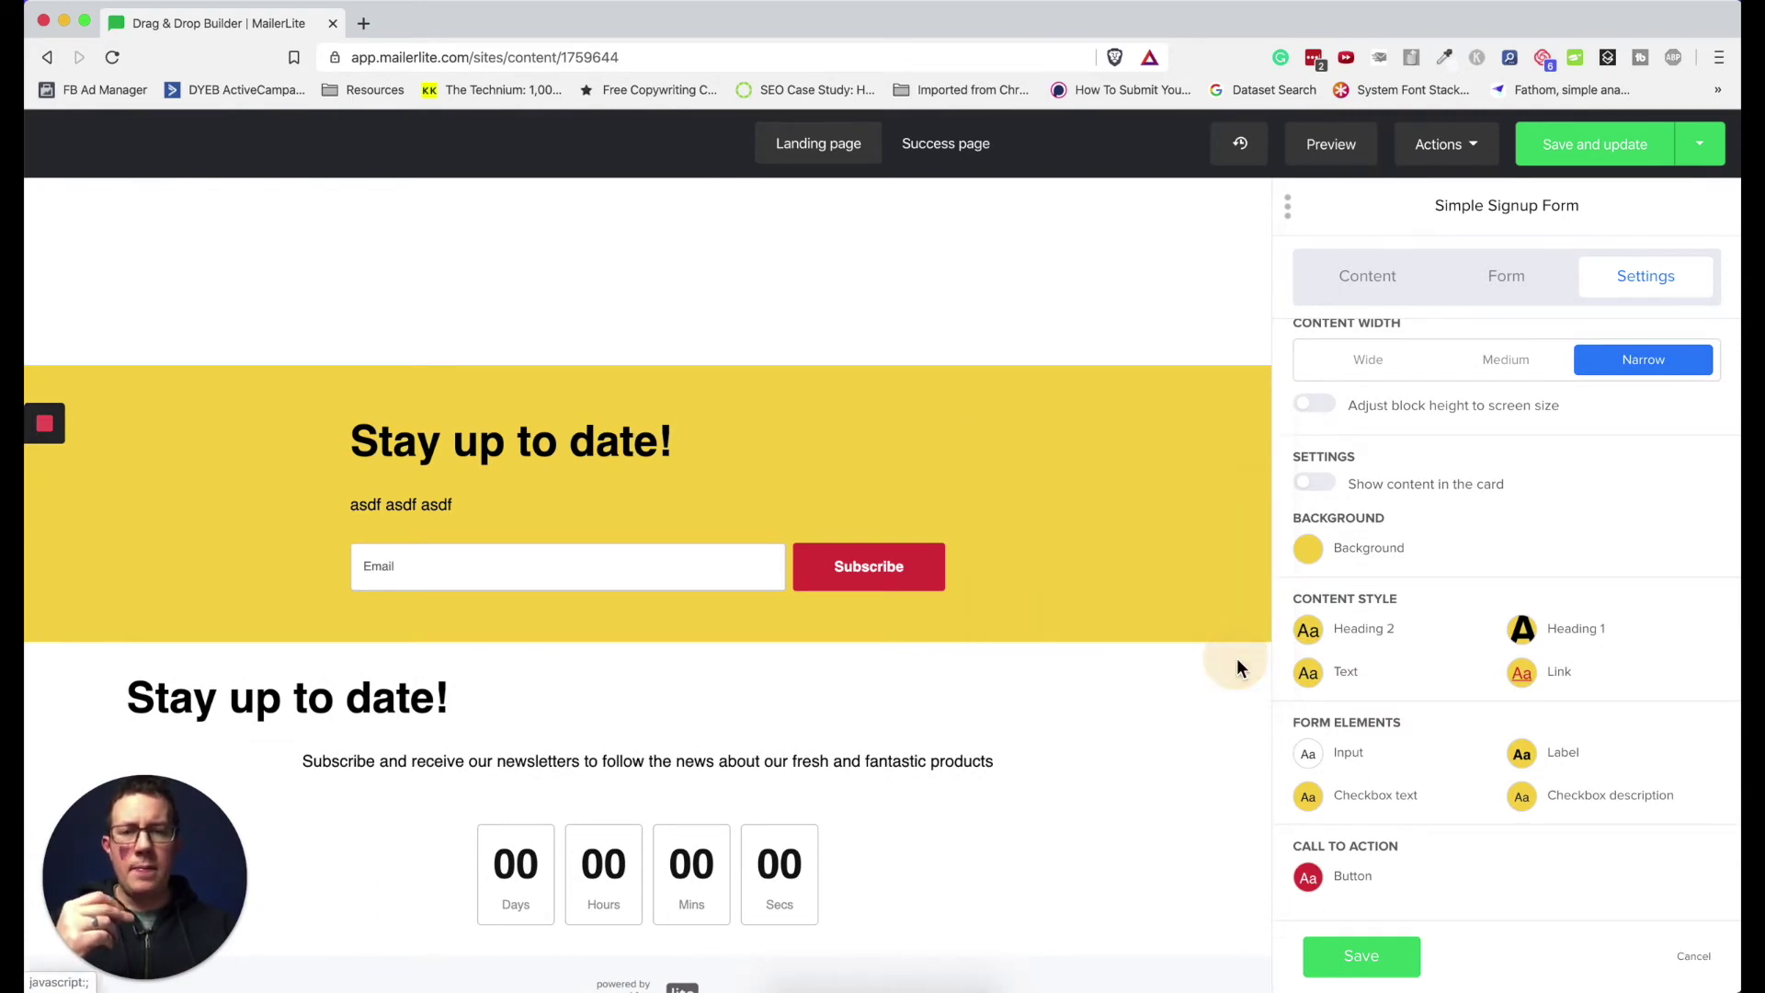
{"action": "left_click", "coordinate": [1309, 878]}
{"action": "left_click", "coordinate": [1055, 616]}
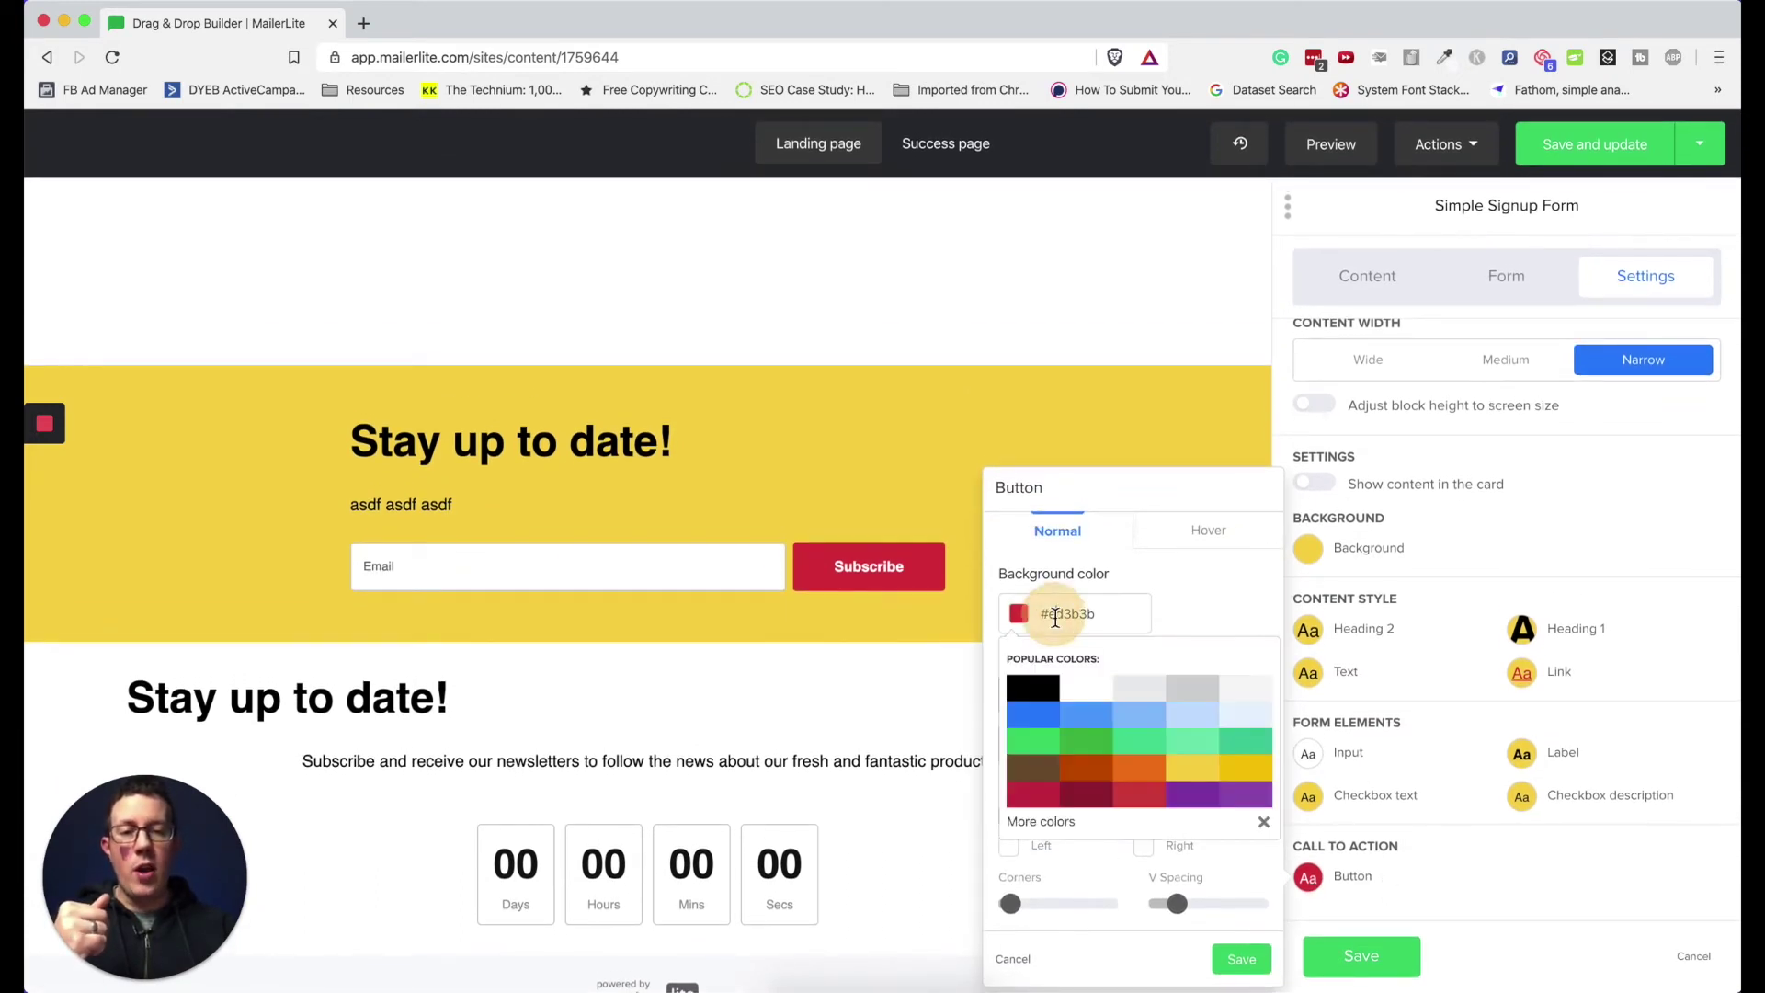
{"action": "left_click", "coordinate": [683, 536]}
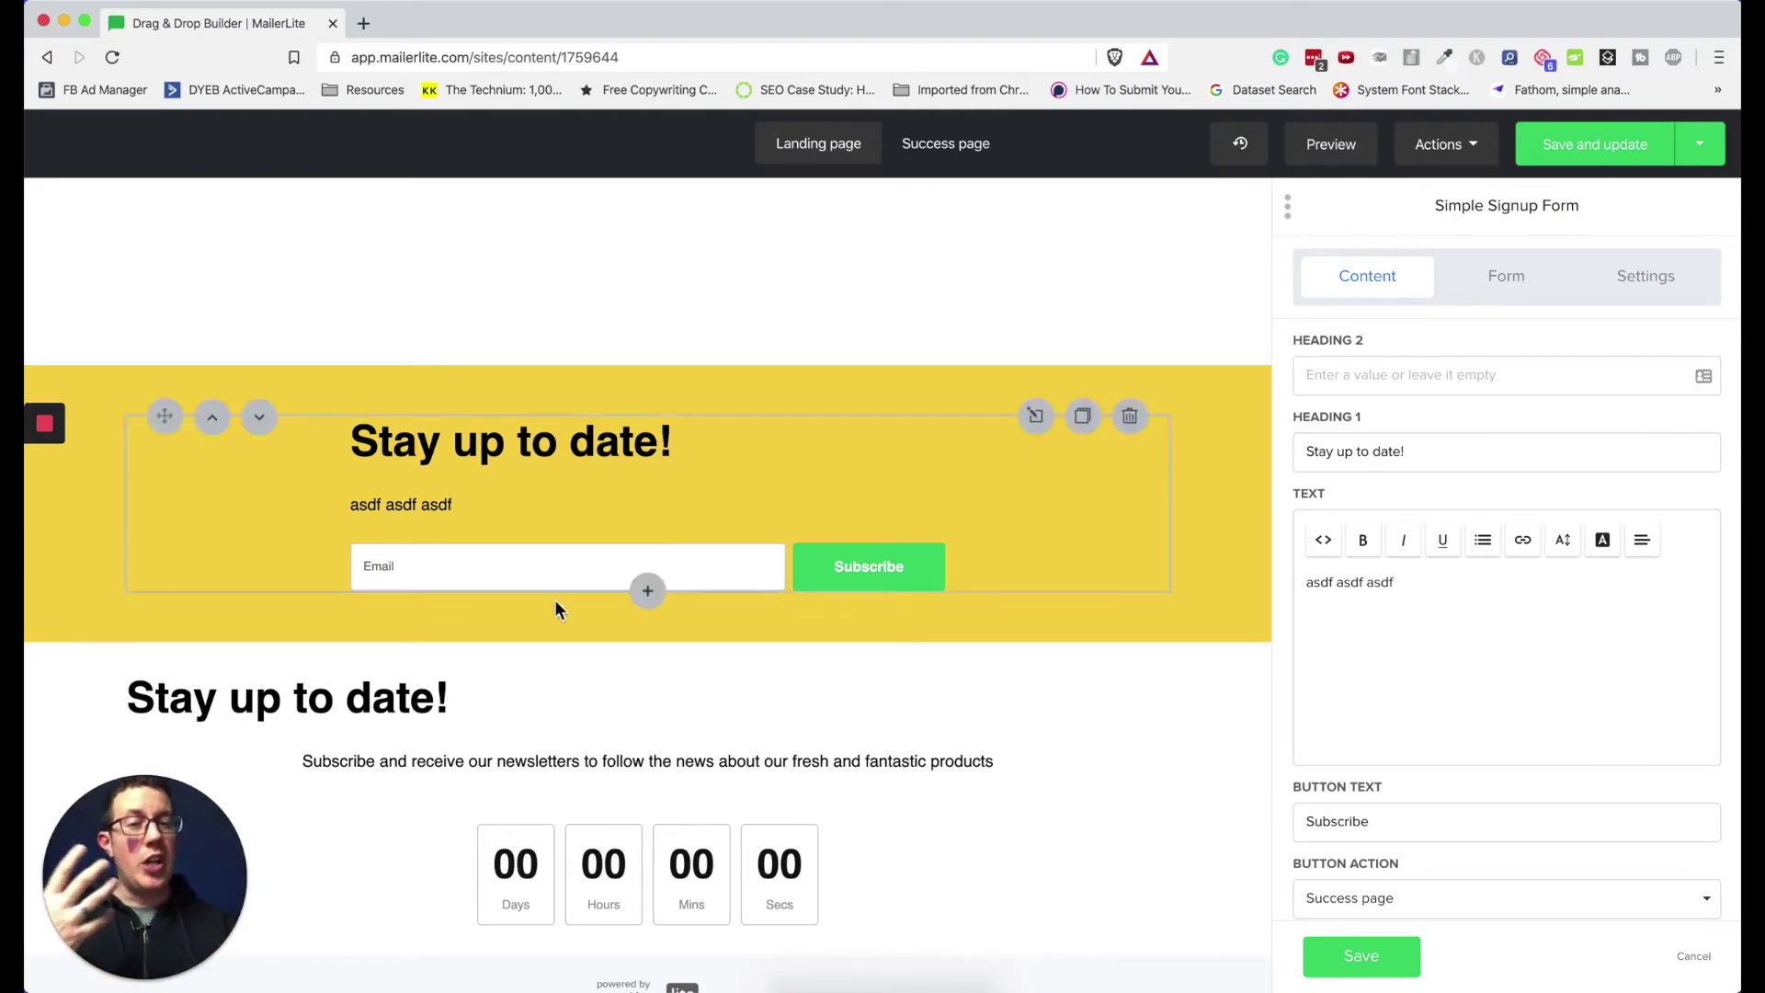
{"action": "left_click", "coordinate": [531, 547]}
{"action": "left_click", "coordinate": [471, 501]}
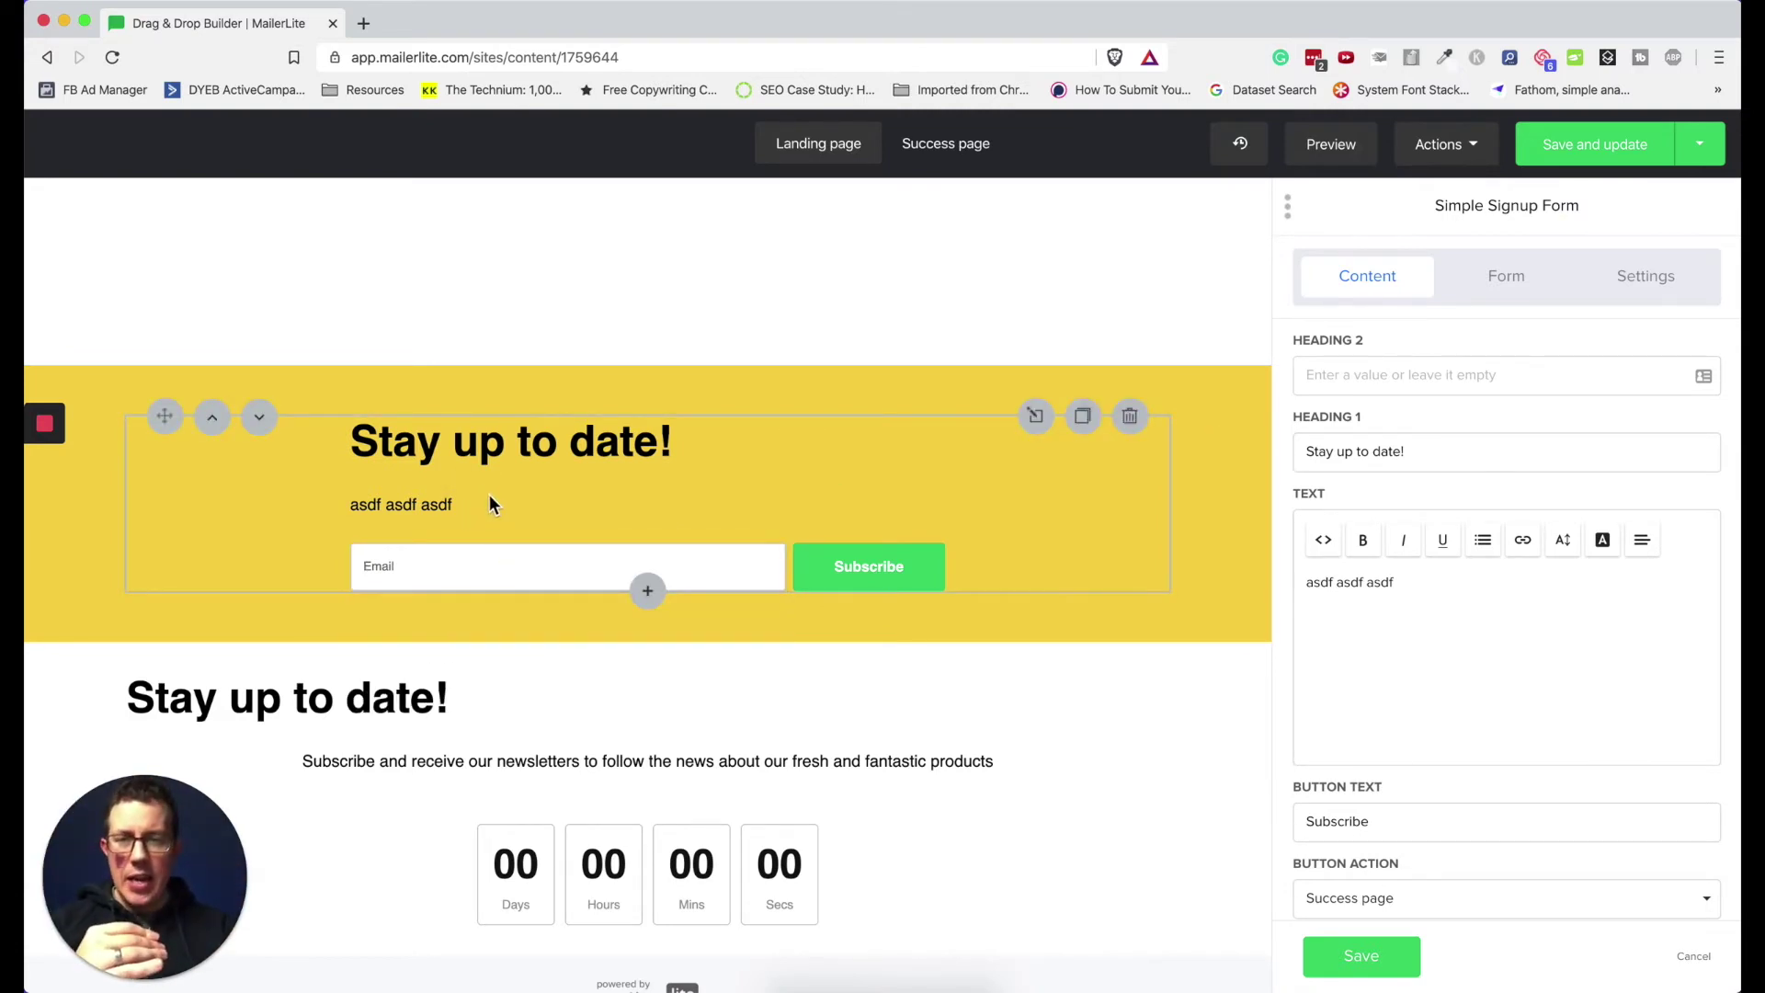
Step: Add a Name field to the signup form, make it required, and keep its field type as Input
{"action": "left_click", "coordinate": [1513, 277]}
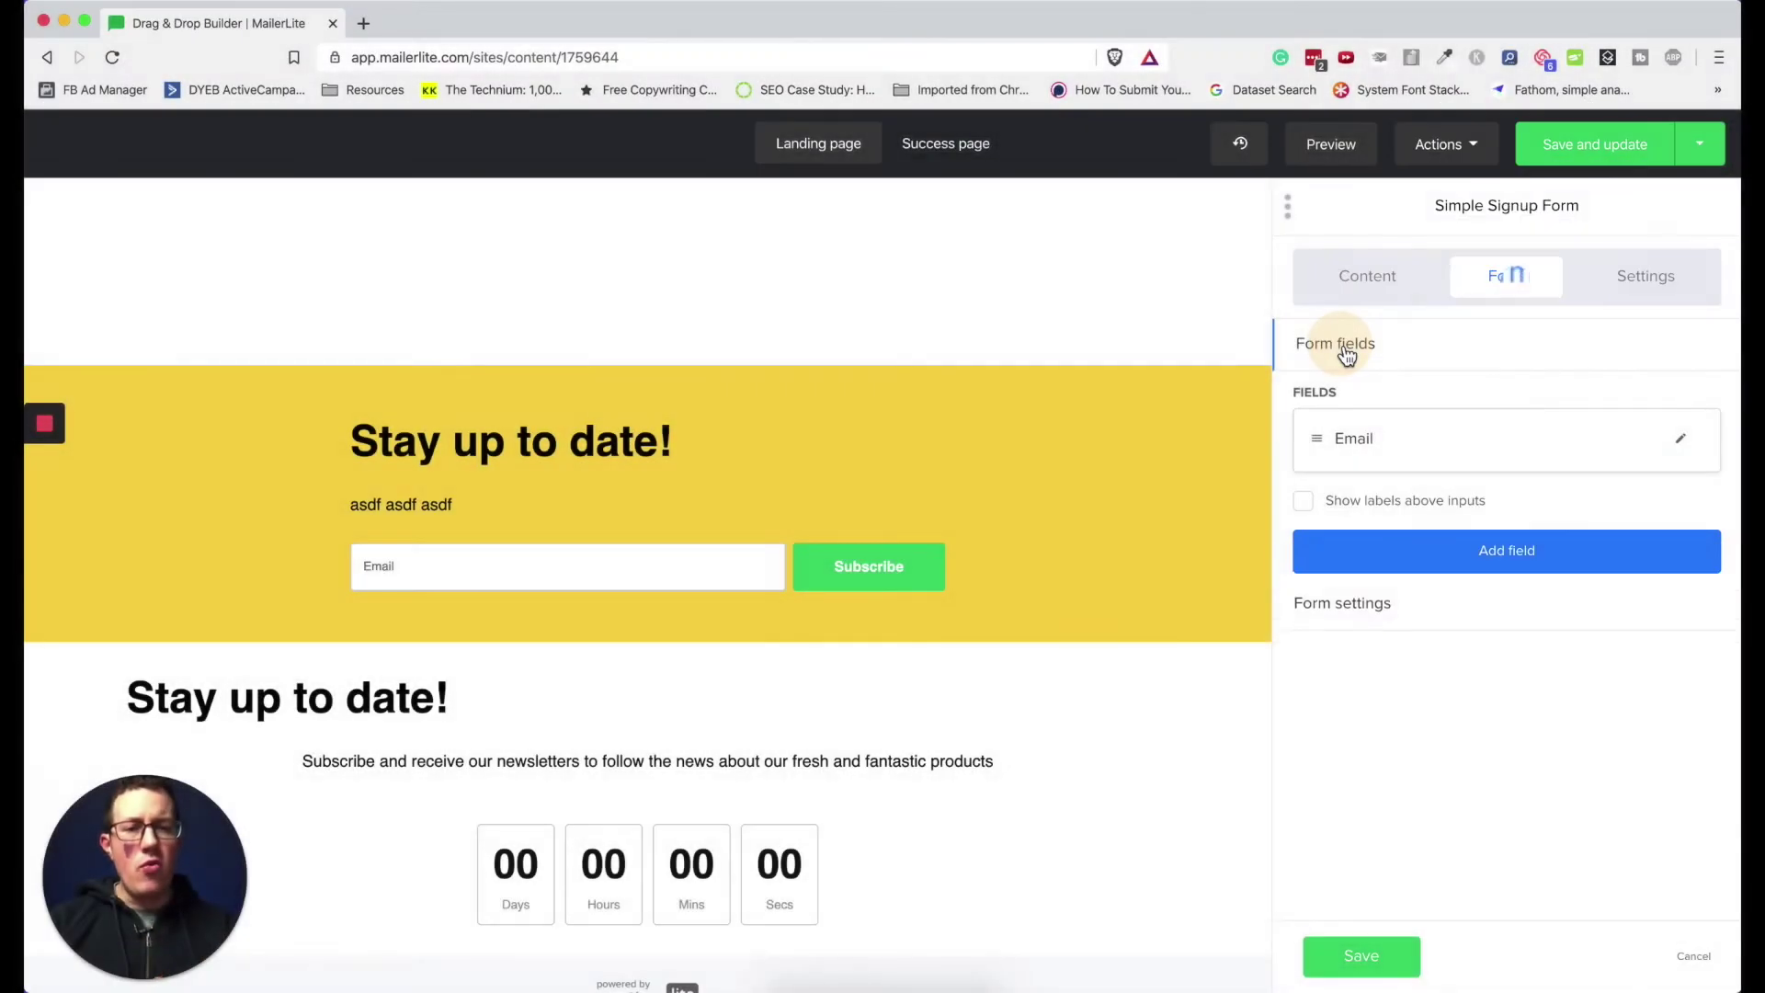
{"action": "left_click", "coordinate": [1438, 557]}
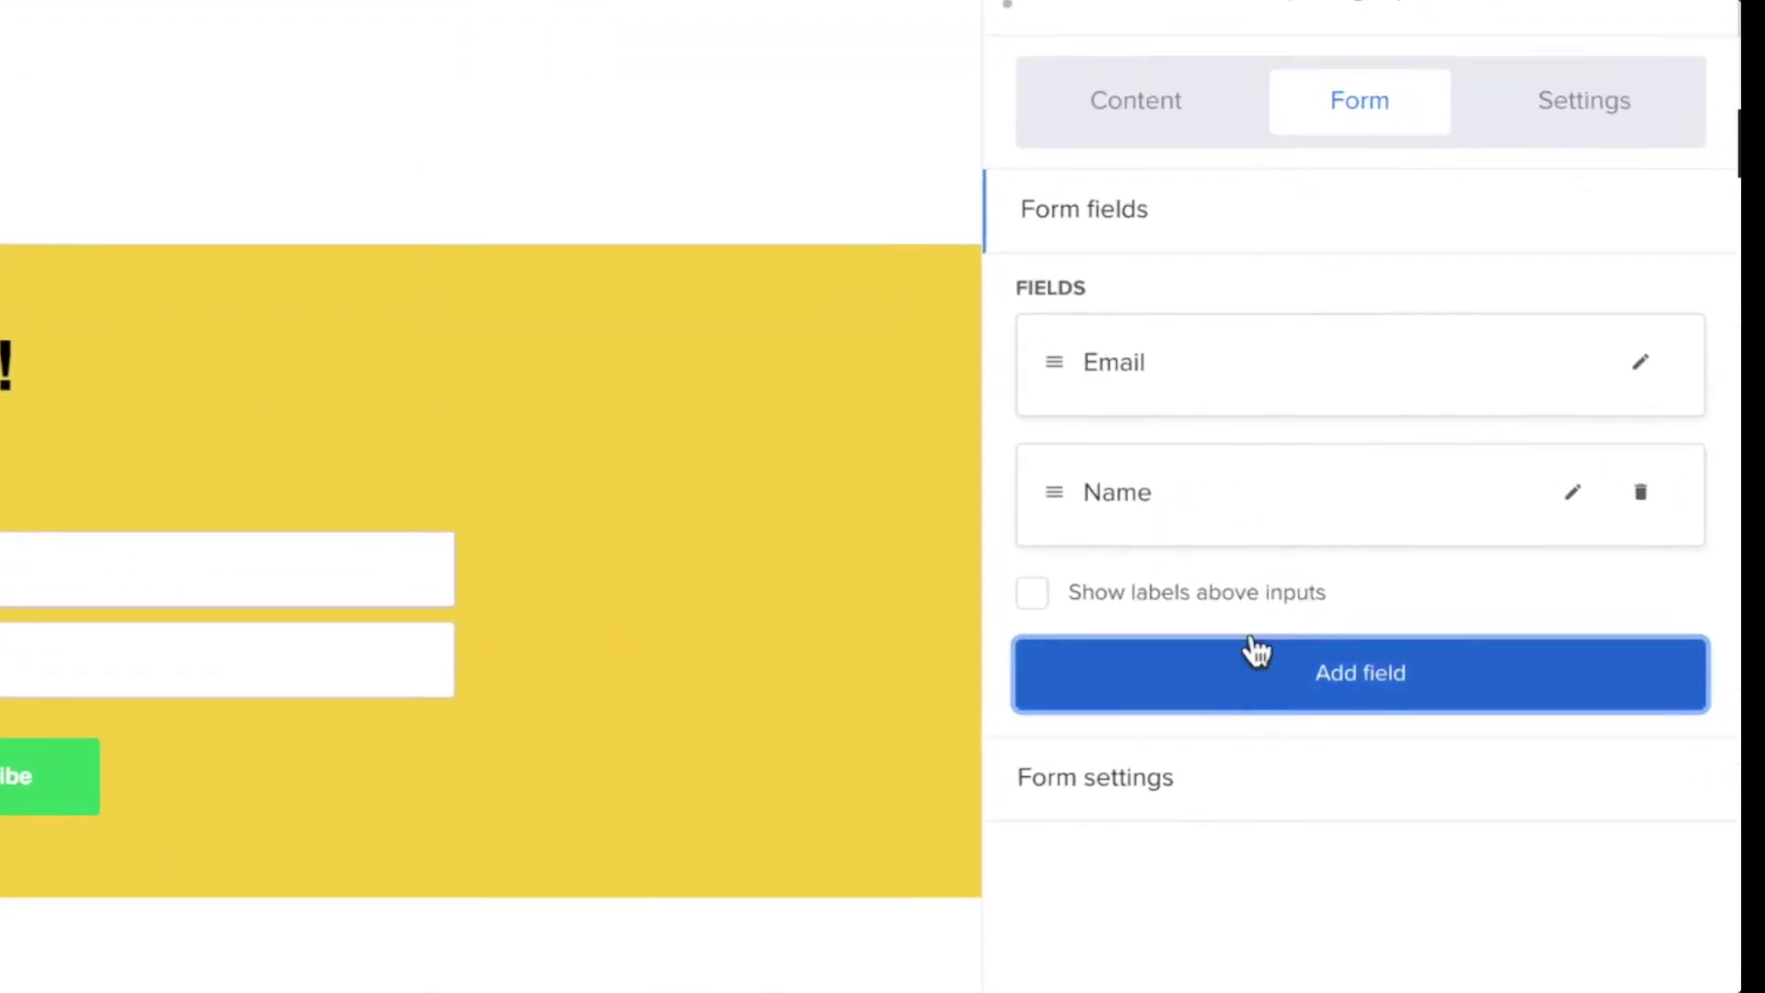
{"action": "left_click", "coordinate": [1576, 501]}
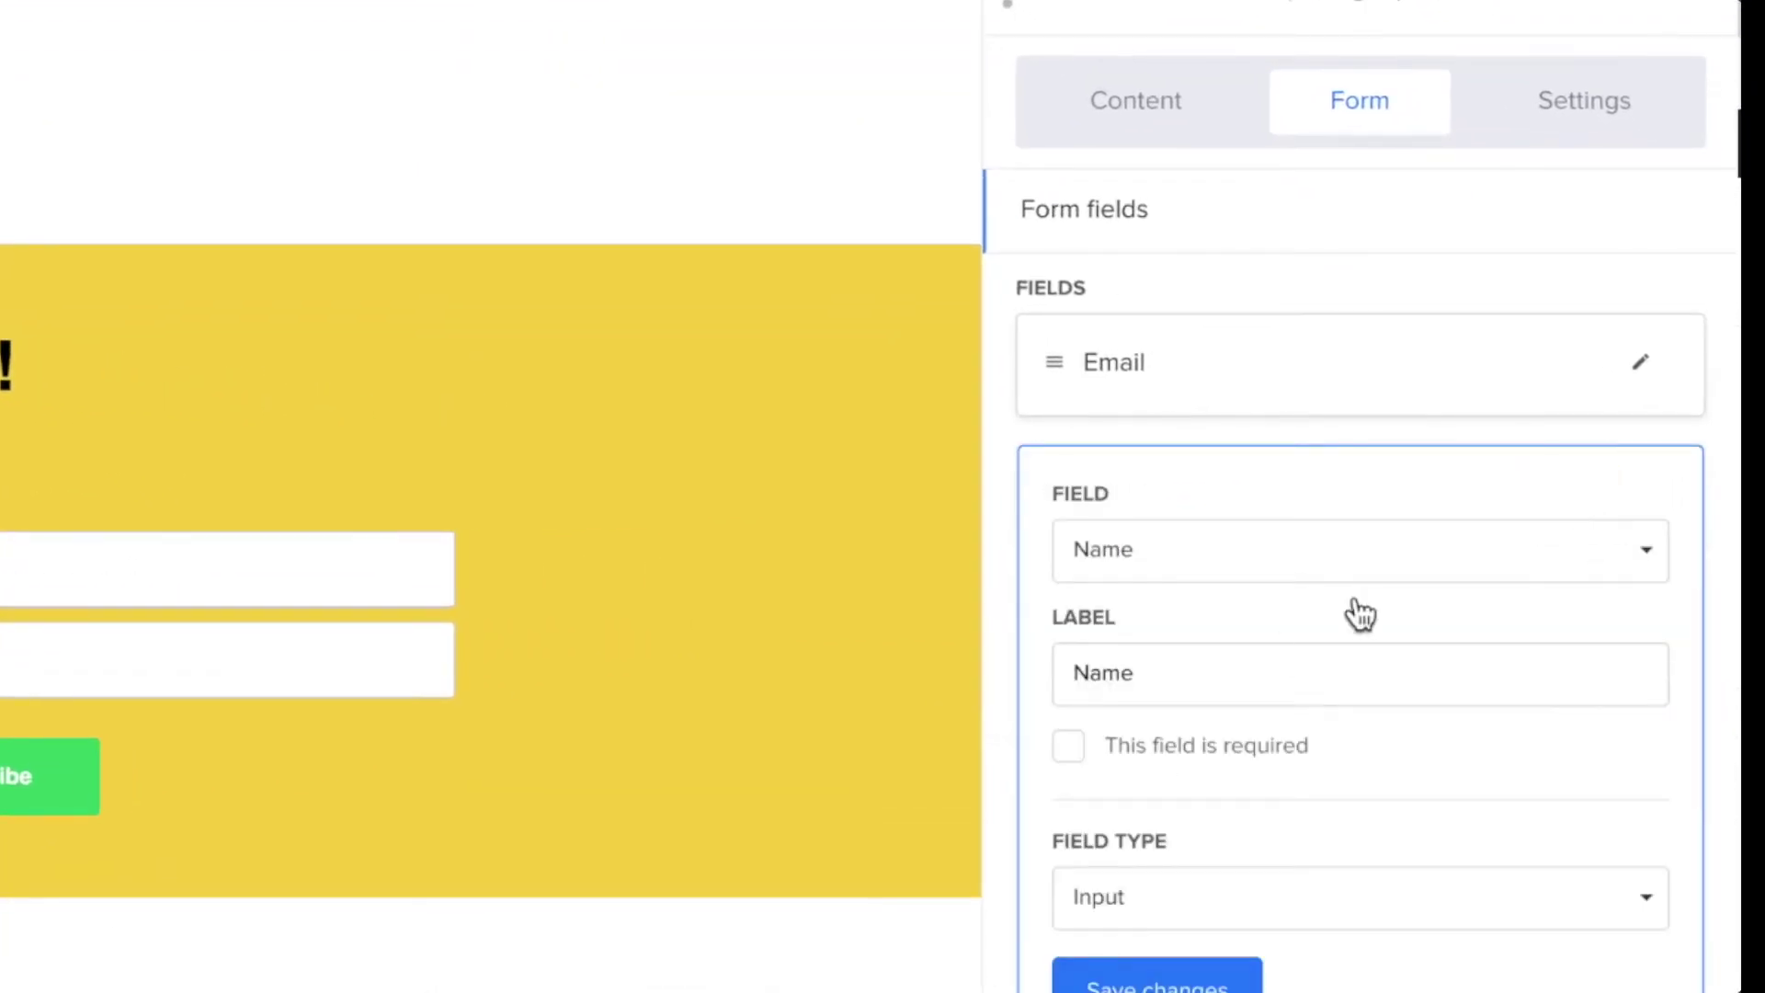
{"action": "double_click", "coordinate": [1149, 672]}
{"action": "left_click", "coordinate": [1068, 745]}
{"action": "left_click", "coordinate": [1144, 908]}
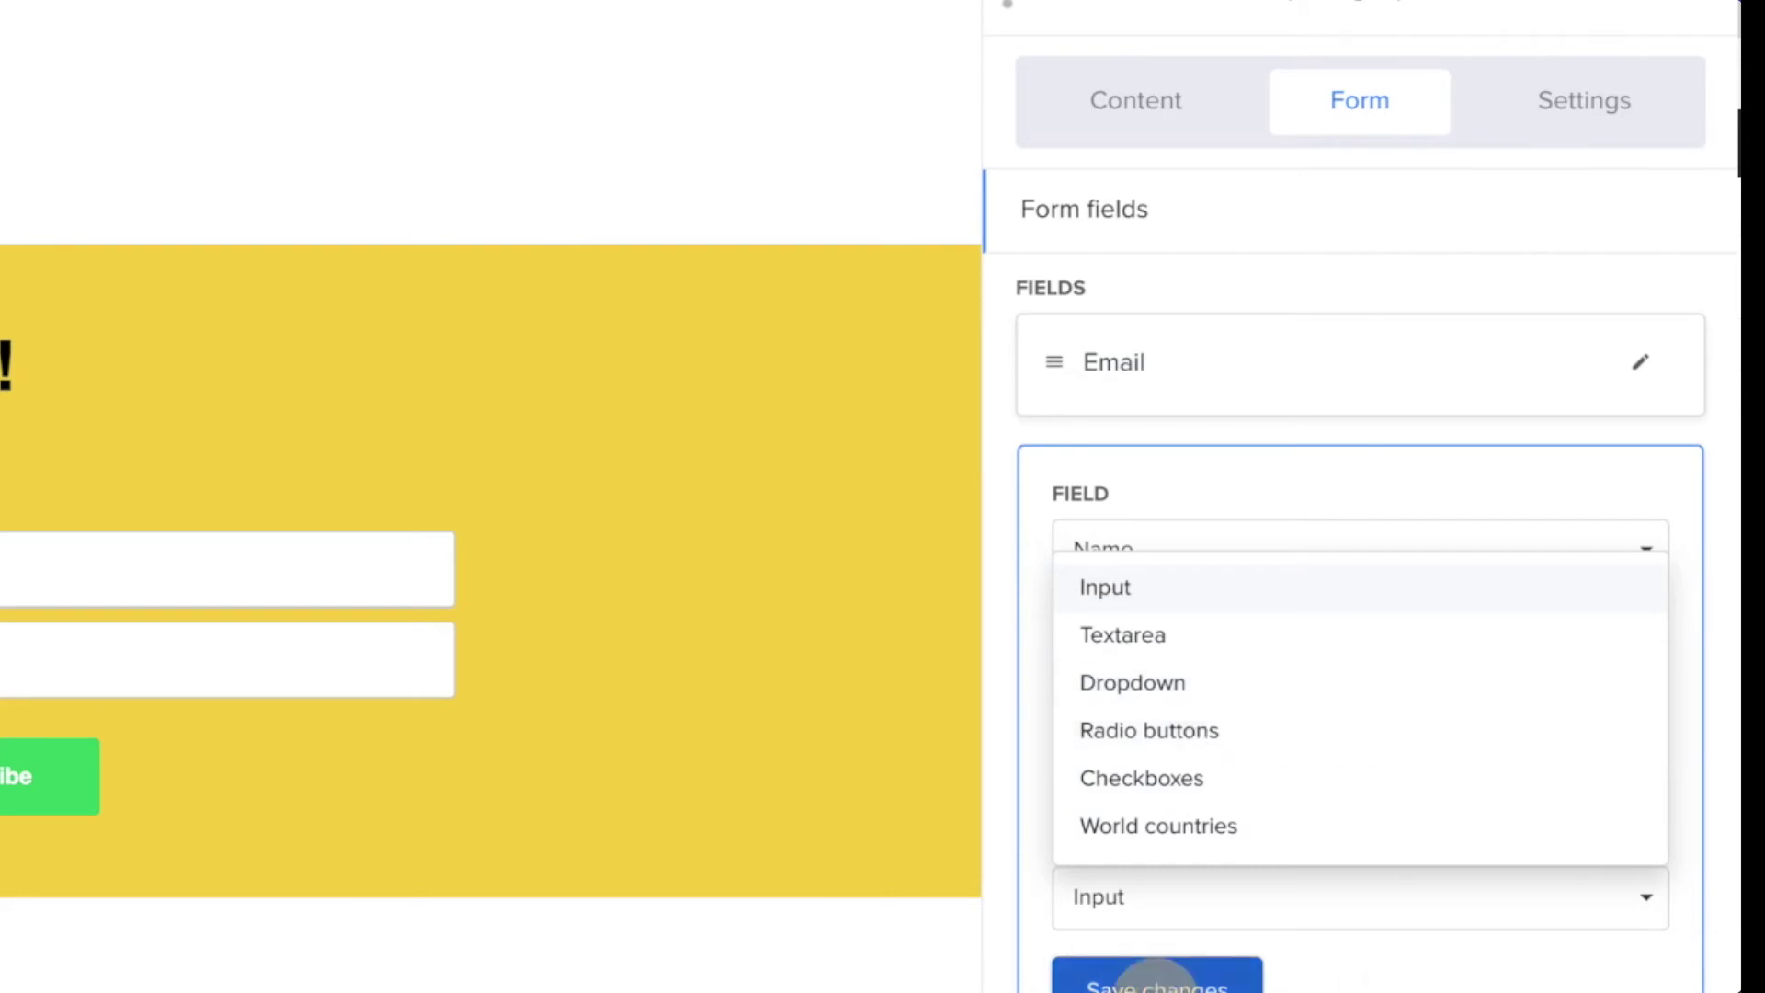
{"action": "left_click", "coordinate": [1156, 980]}
Step: Move the Name field above the Email field and check the Email field's label
{"action": "left_click_drag", "start_coordinate": [1059, 495], "coordinate": [1063, 359]}
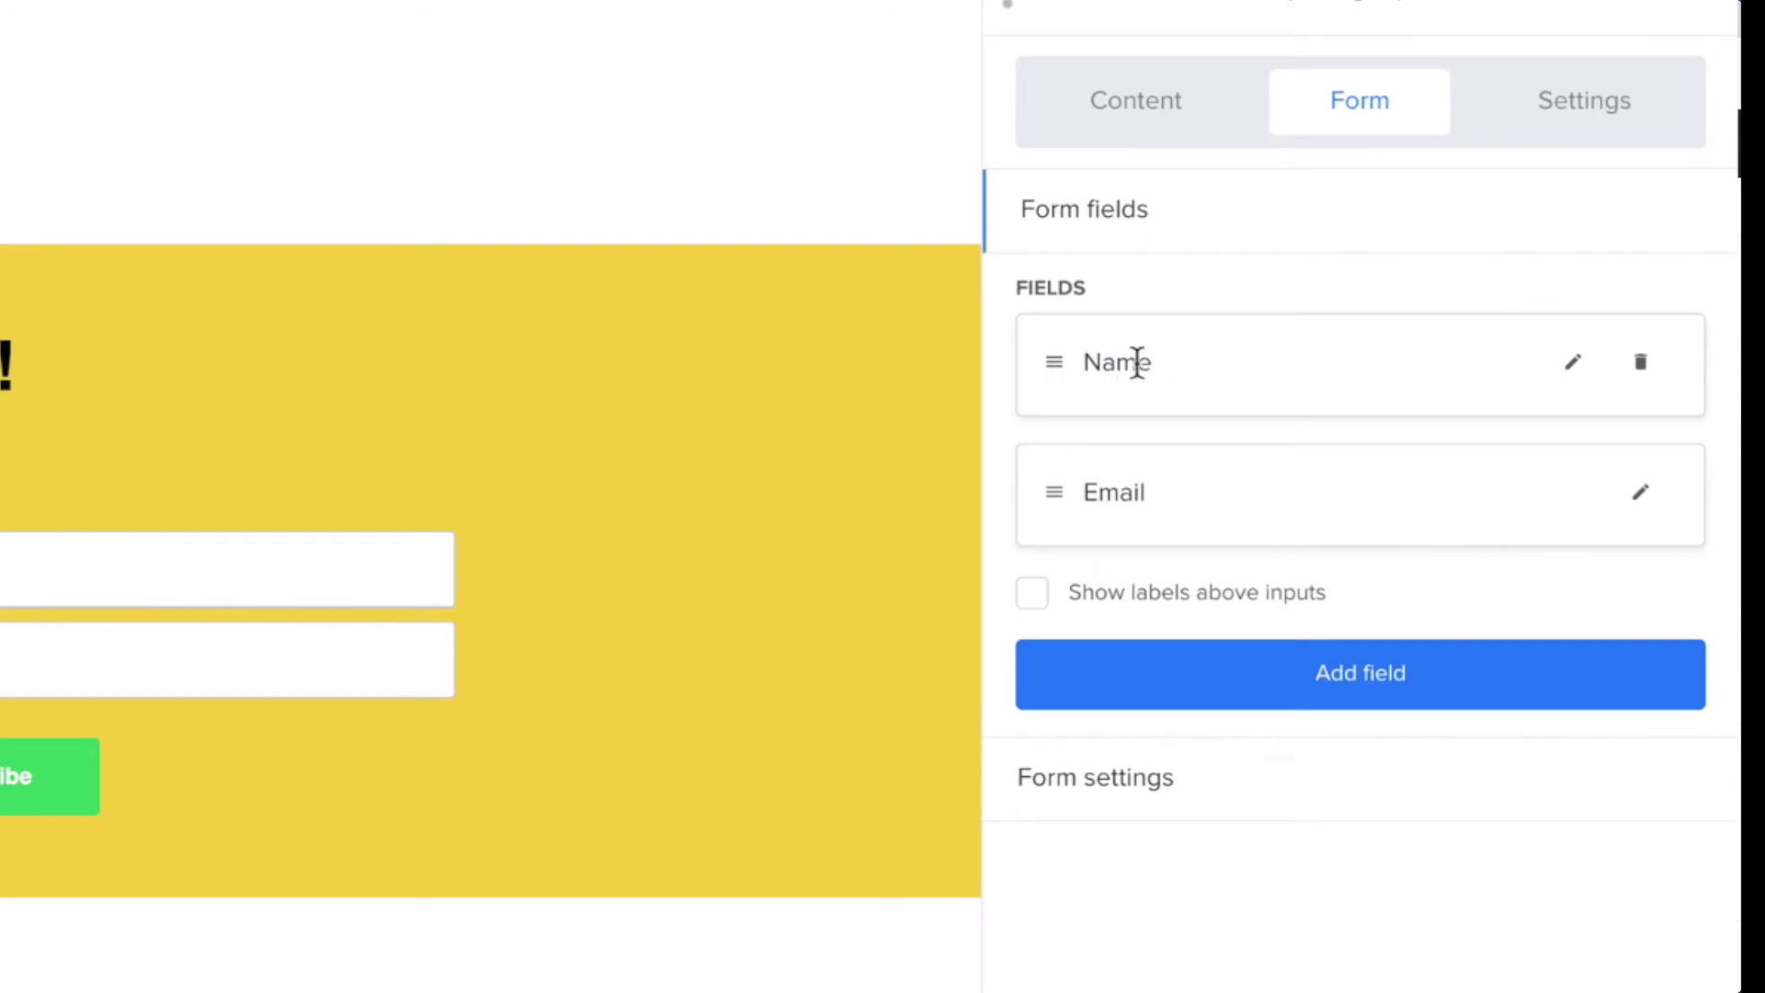
{"action": "left_click", "coordinate": [1640, 493]}
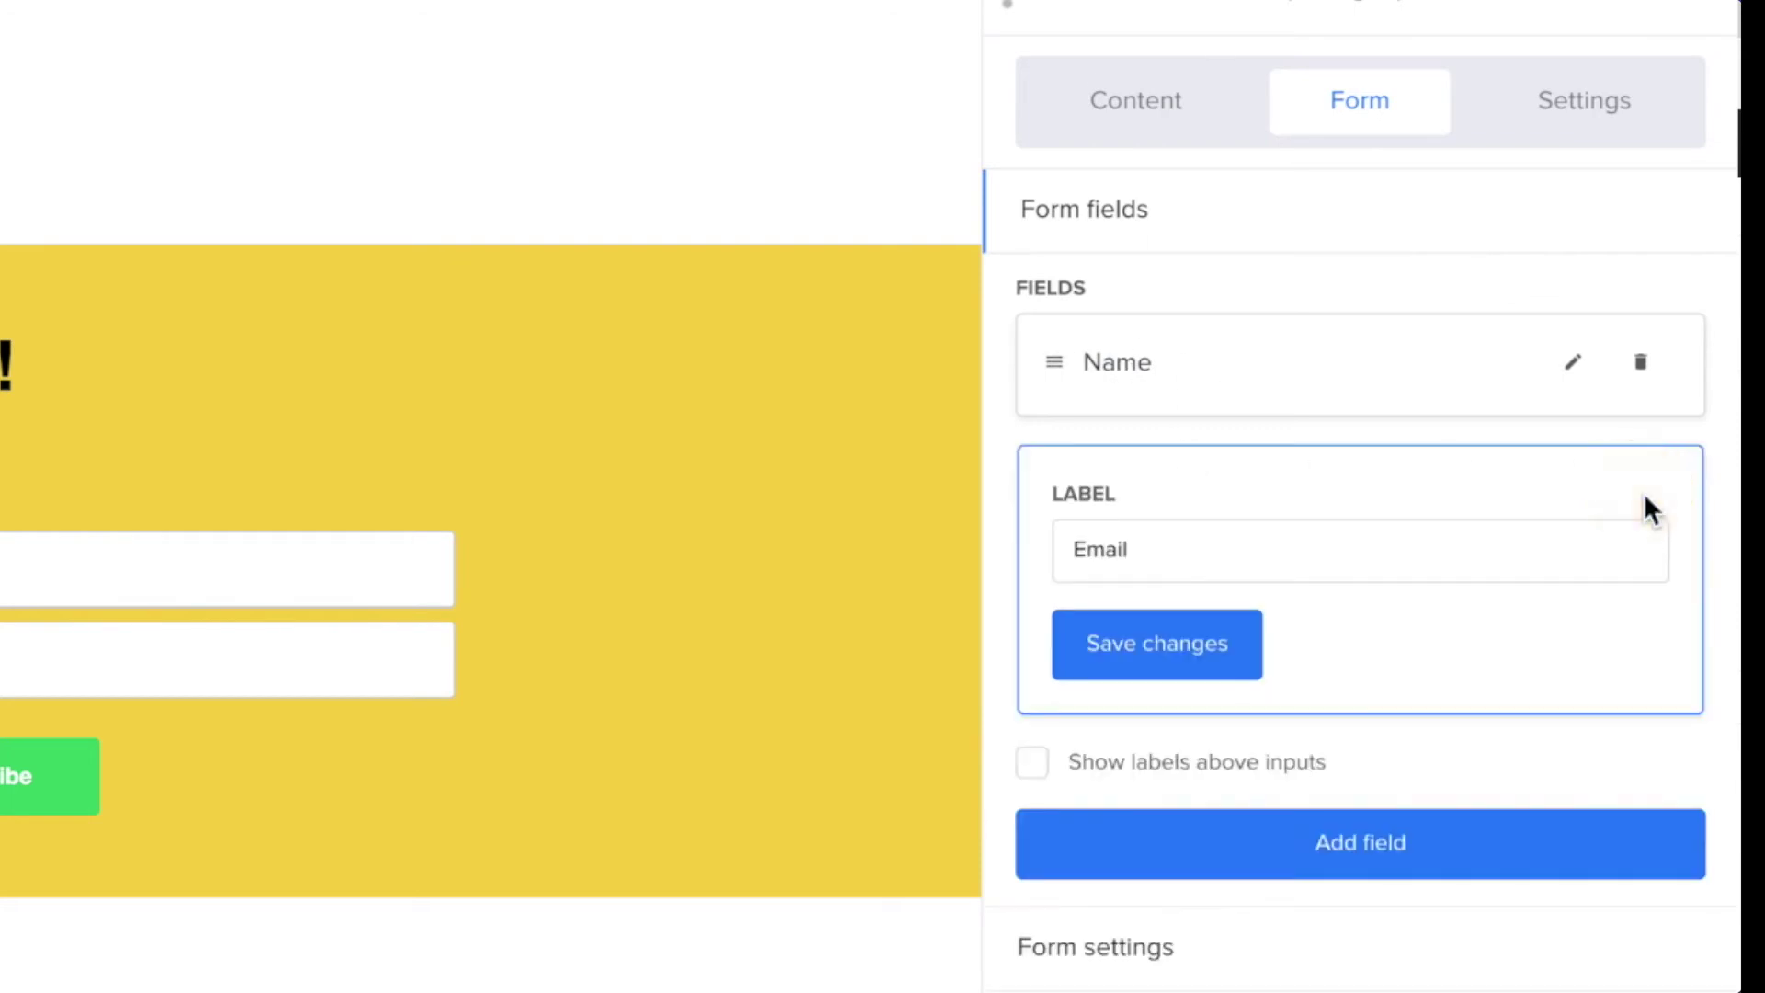
{"action": "left_click", "coordinate": [1179, 682]}
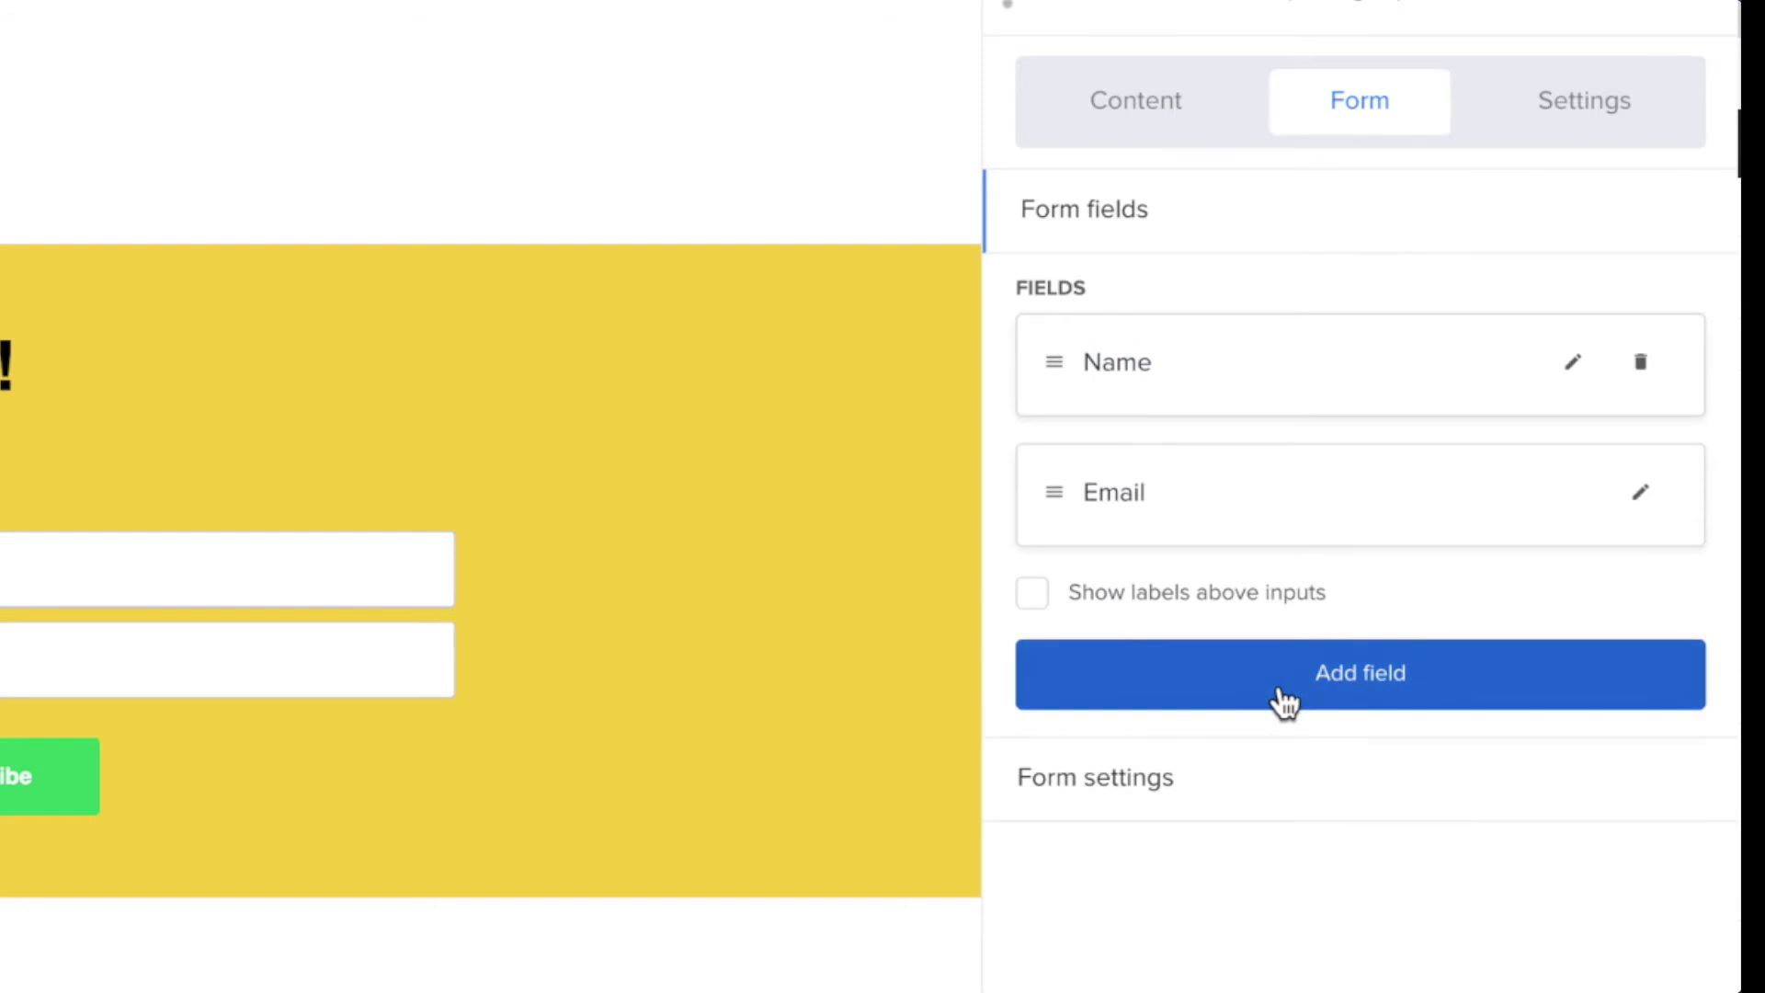
Step: Try the Confirmation checkbox, Privacy policy and reCAPTCHA form settings on the signup form
{"action": "left_click", "coordinate": [1139, 790]}
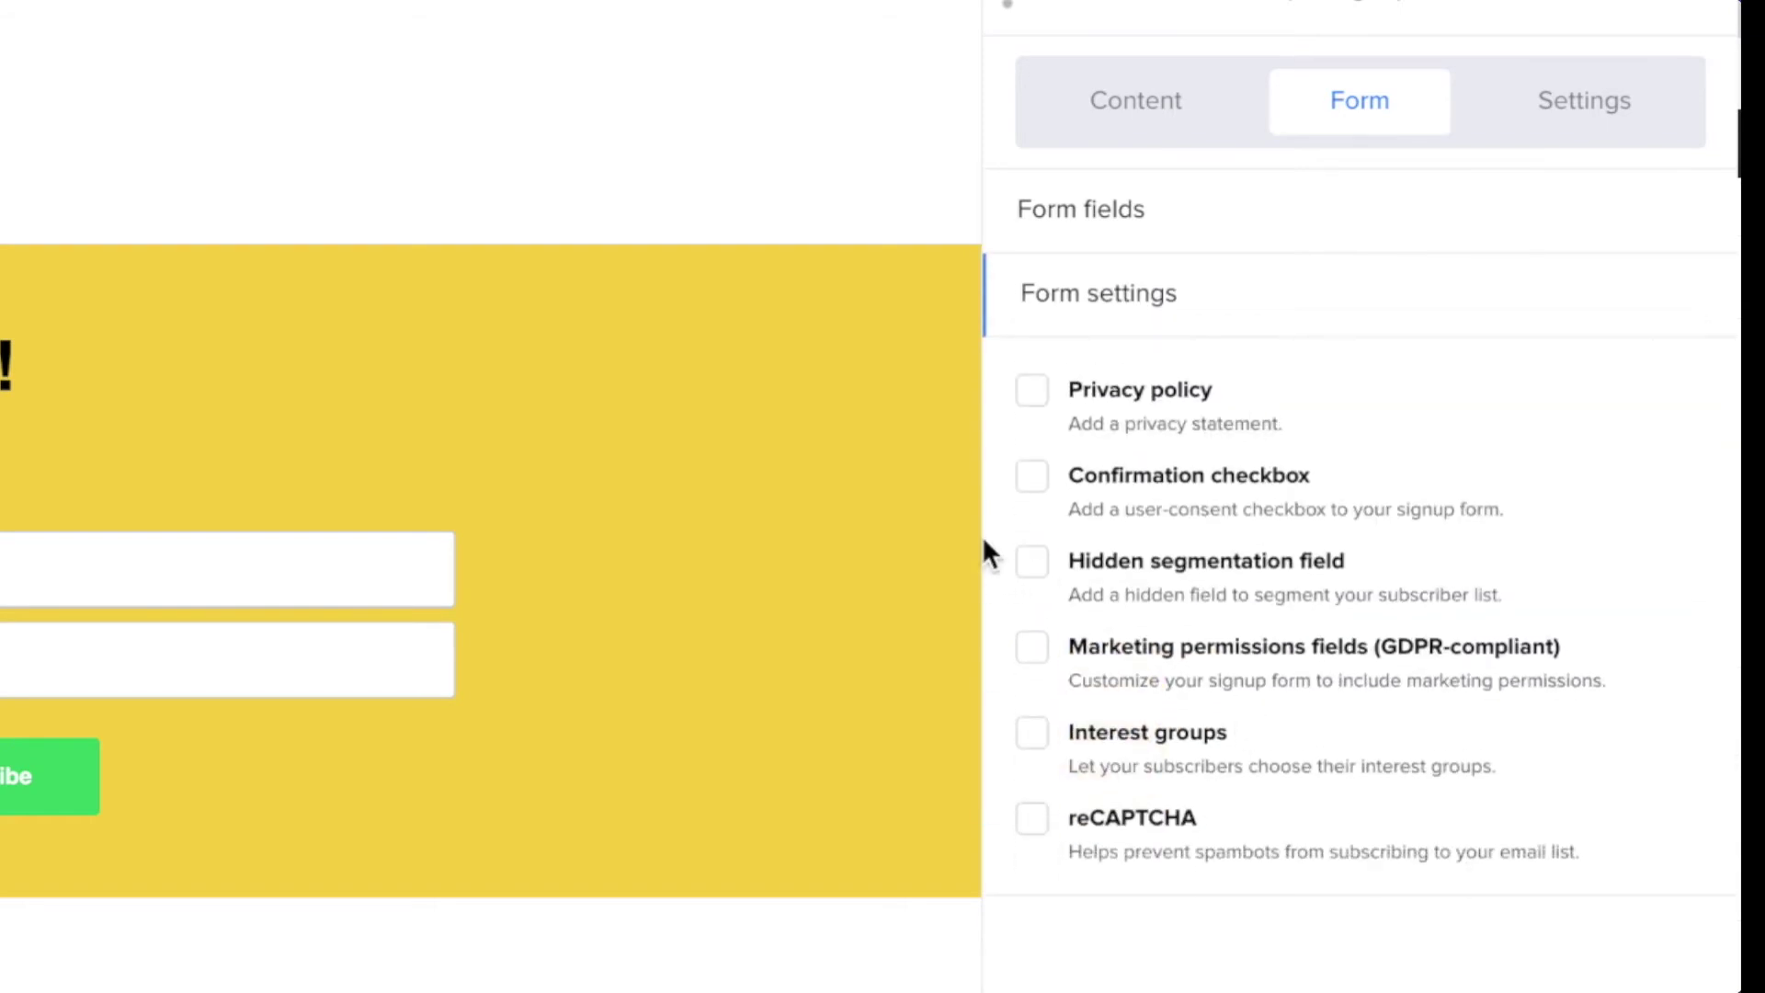
{"action": "left_click", "coordinate": [1032, 477]}
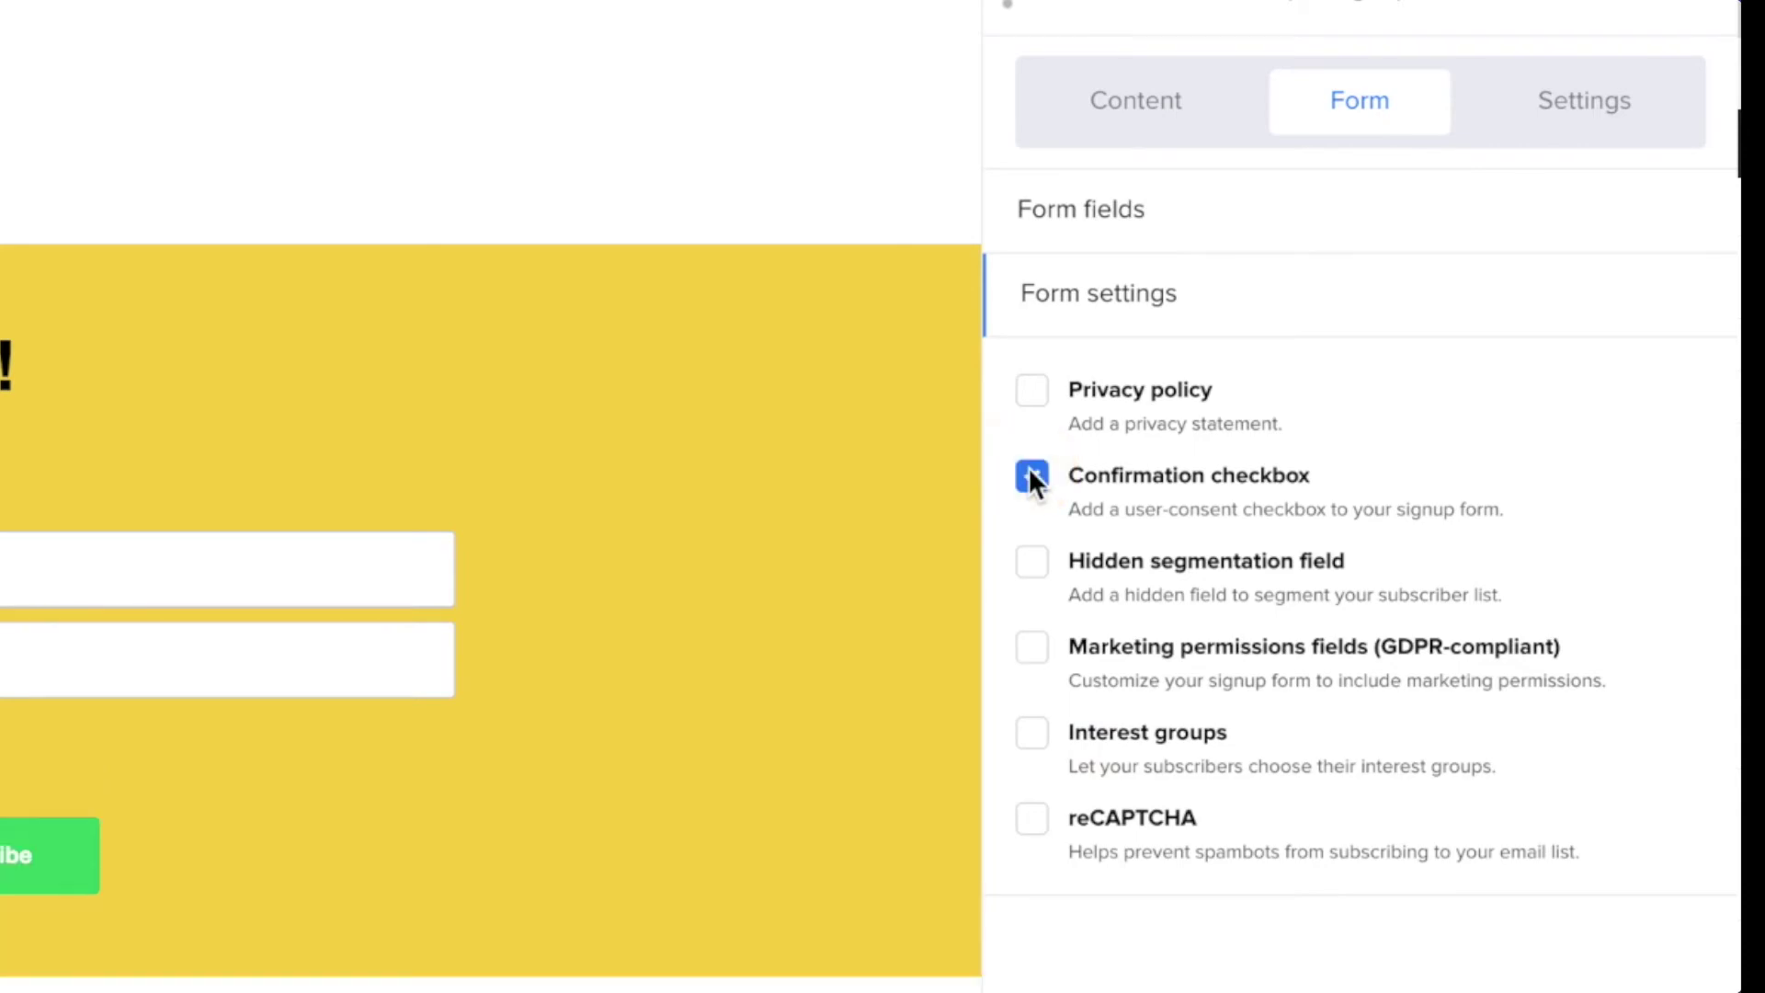
{"action": "left_click", "coordinate": [1037, 401]}
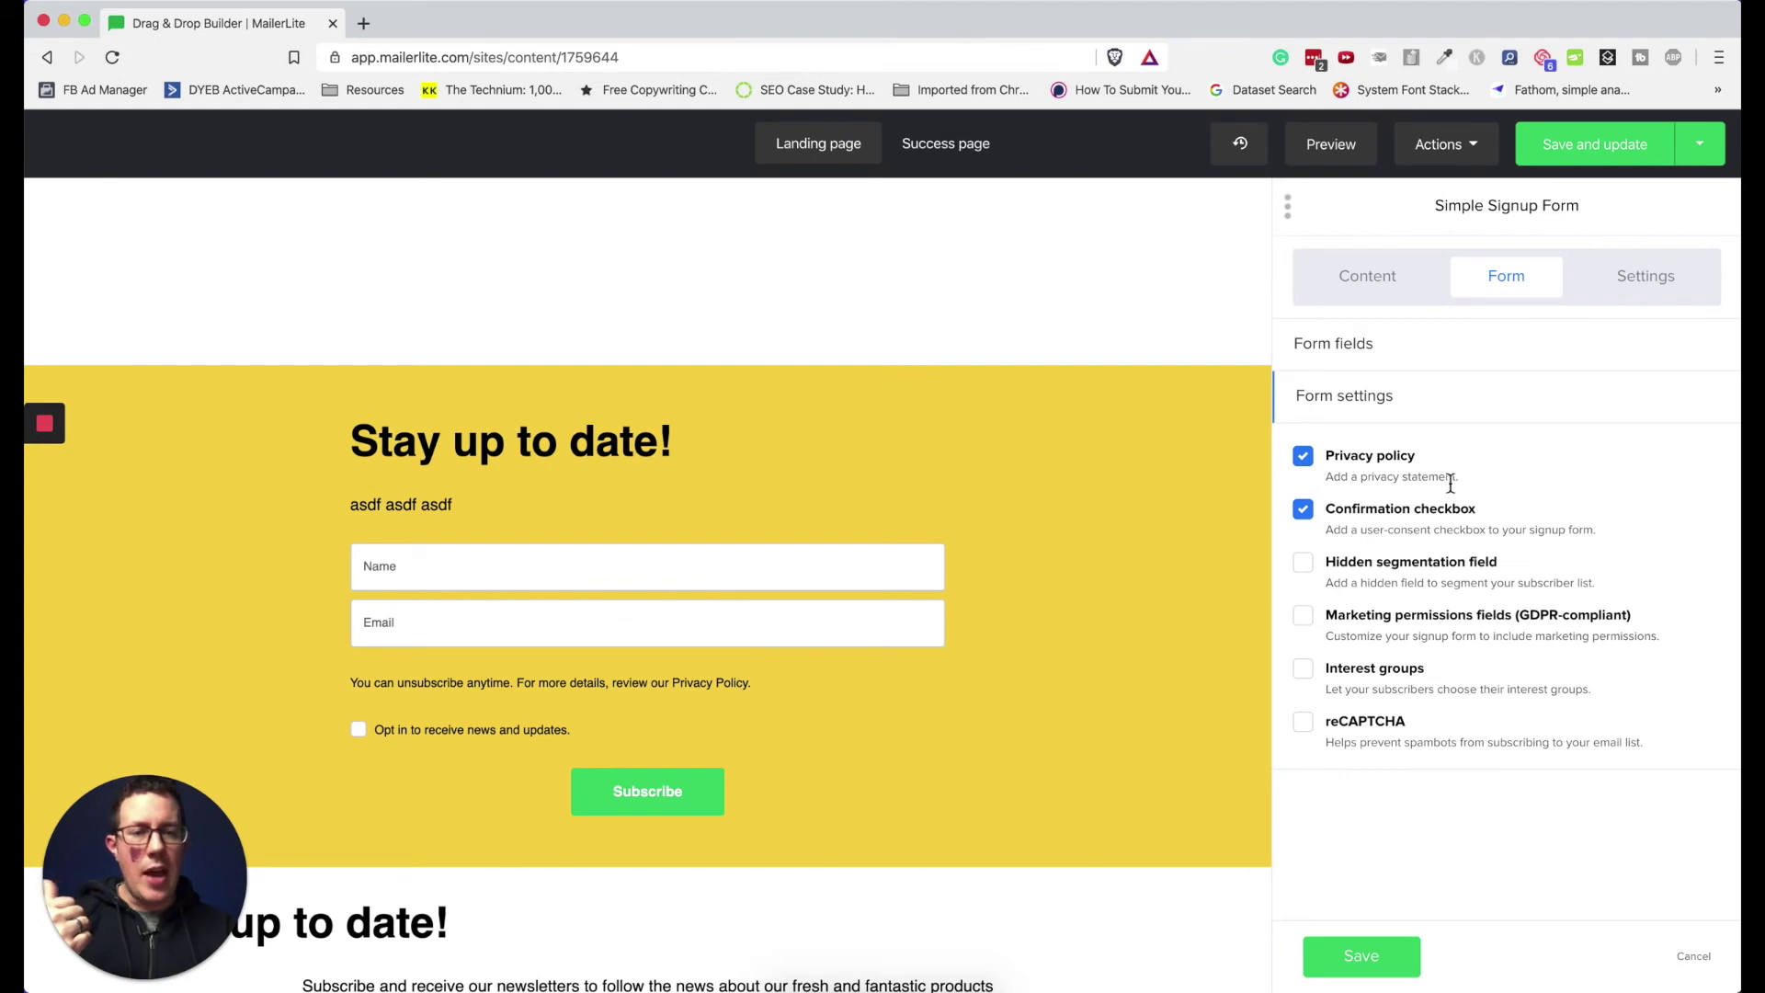
{"action": "left_click", "coordinate": [1364, 726]}
{"action": "left_click", "coordinate": [1305, 721]}
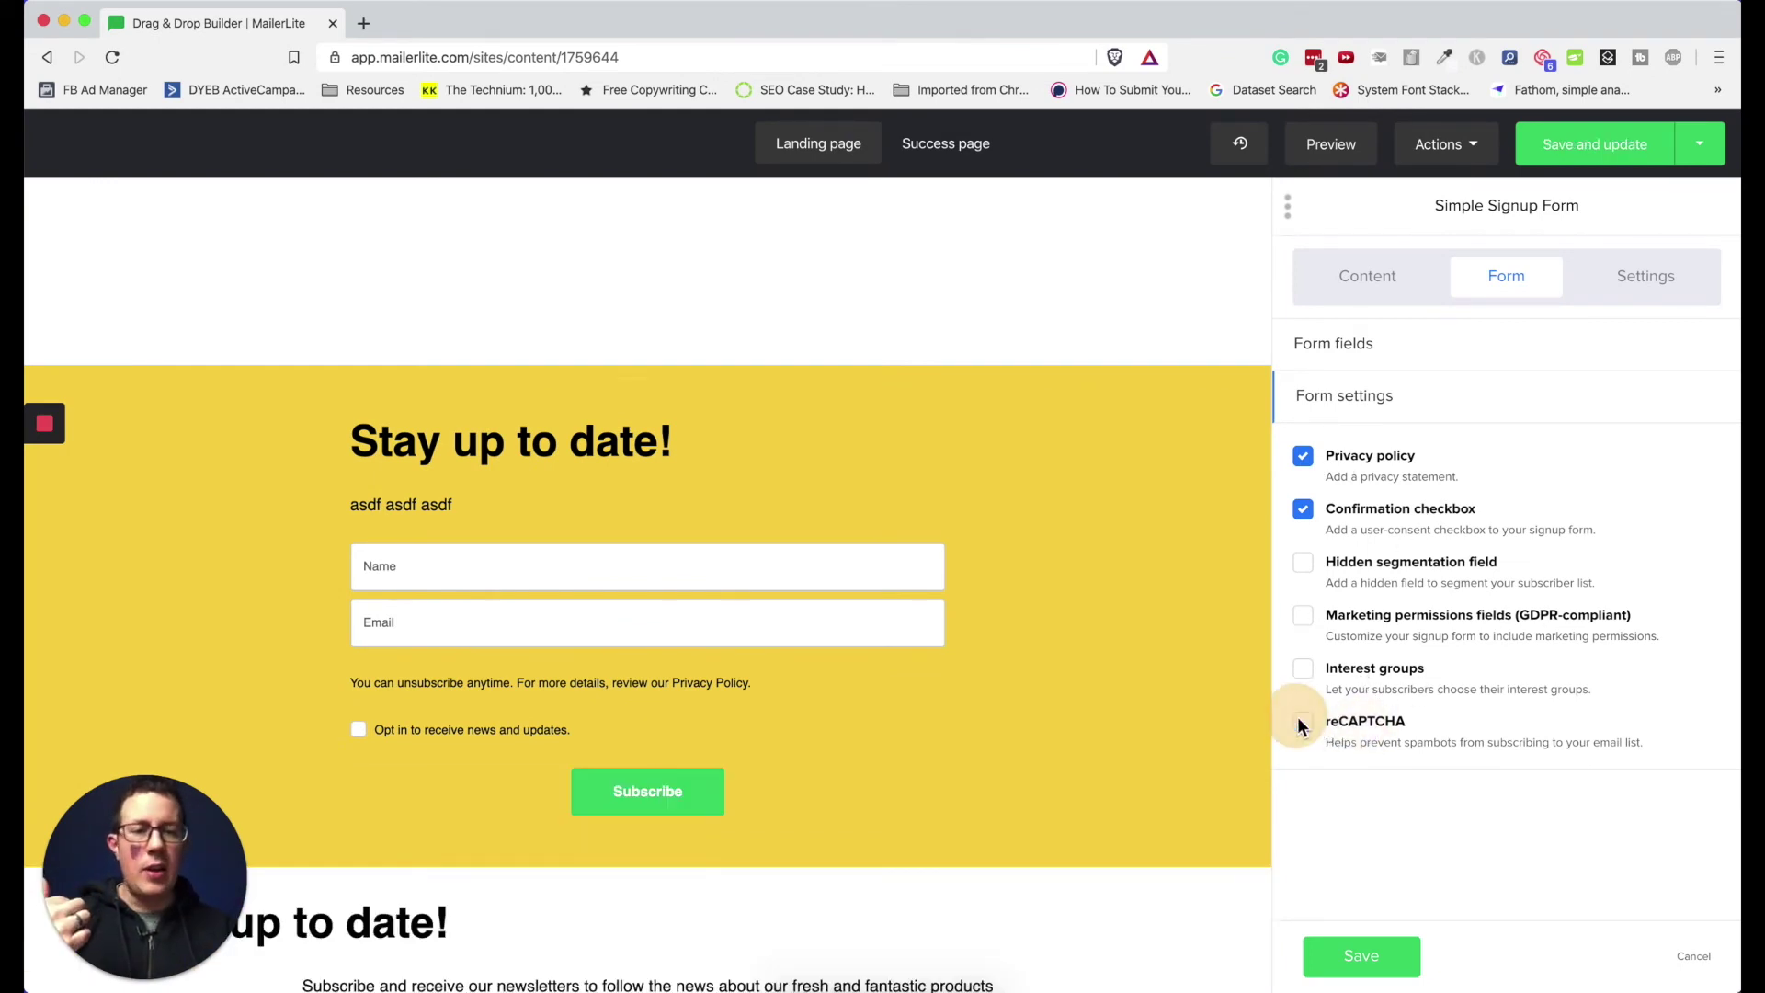
Step: Enable the GDPR-compliant marketing permissions fields and turn off the confirmation checkbox and privacy policy
{"action": "left_click", "coordinate": [1305, 616]}
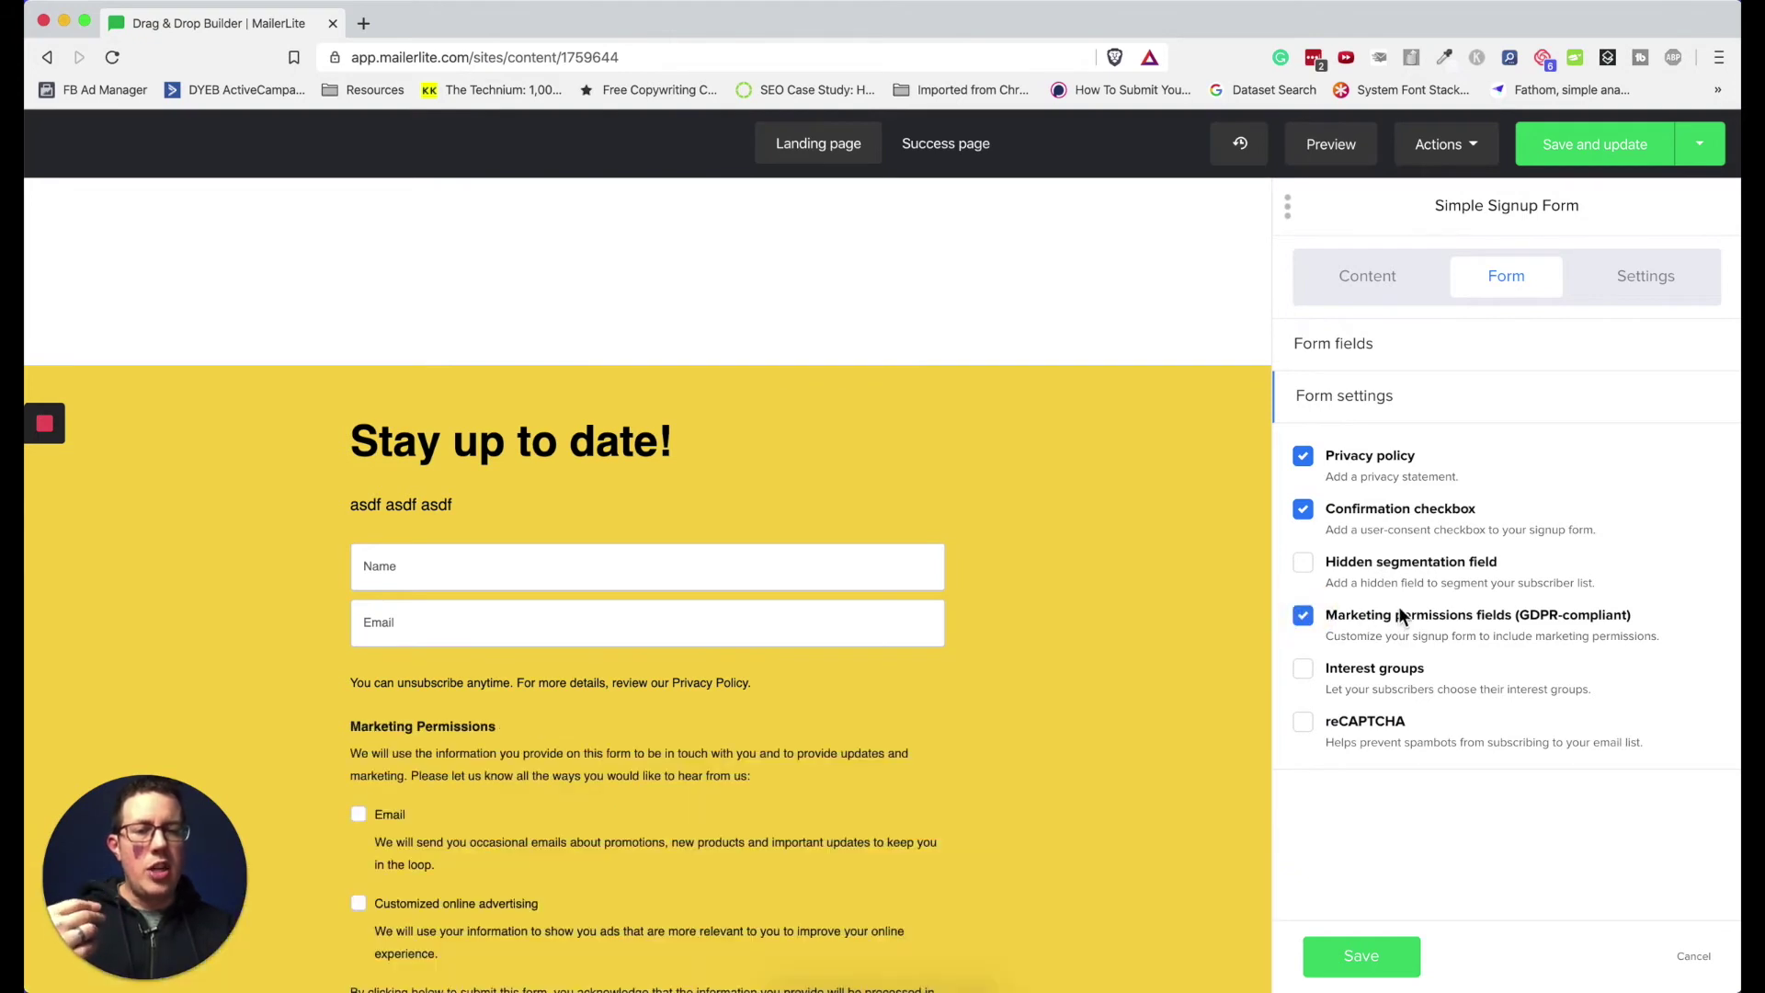
{"action": "left_click", "coordinate": [1304, 510]}
{"action": "left_click", "coordinate": [1303, 456]}
Step: Review the marketing permissions fields' title and description, along with the signup form's own content settings
{"action": "scroll", "coordinate": [812, 701], "scroll_direction": "down", "scroll_amount": 4}
{"action": "left_click", "coordinate": [831, 615]}
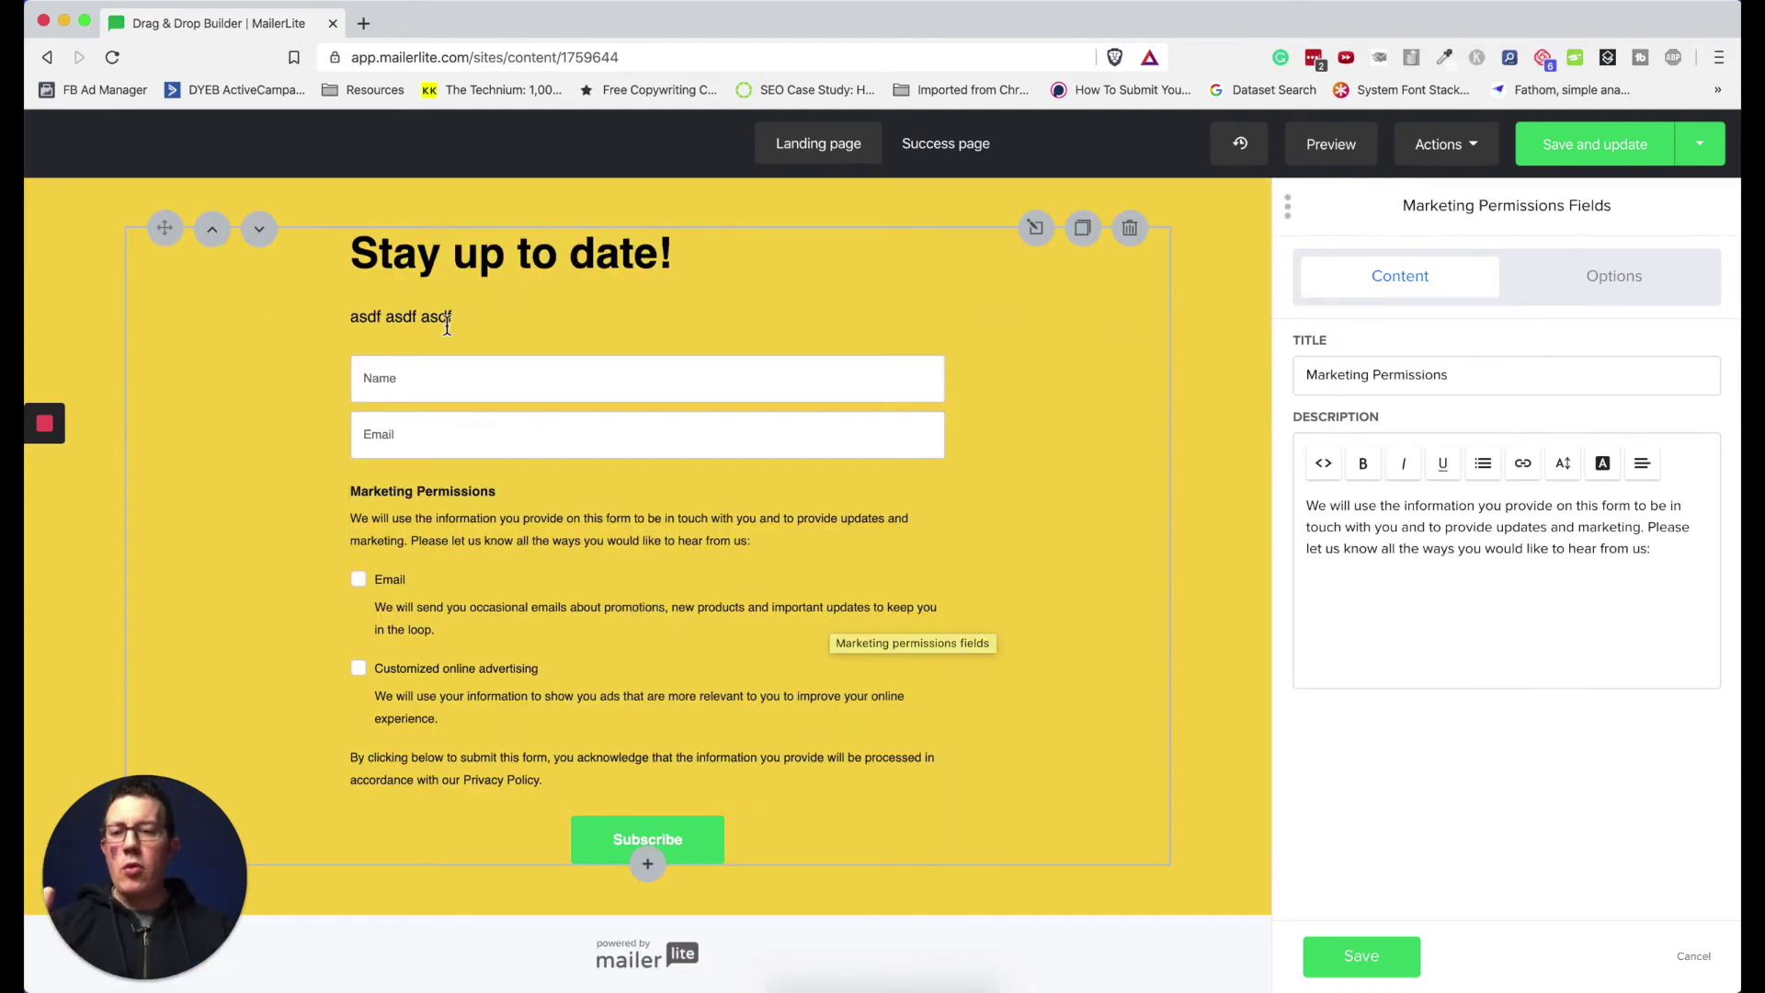
{"action": "left_click", "coordinate": [421, 378]}
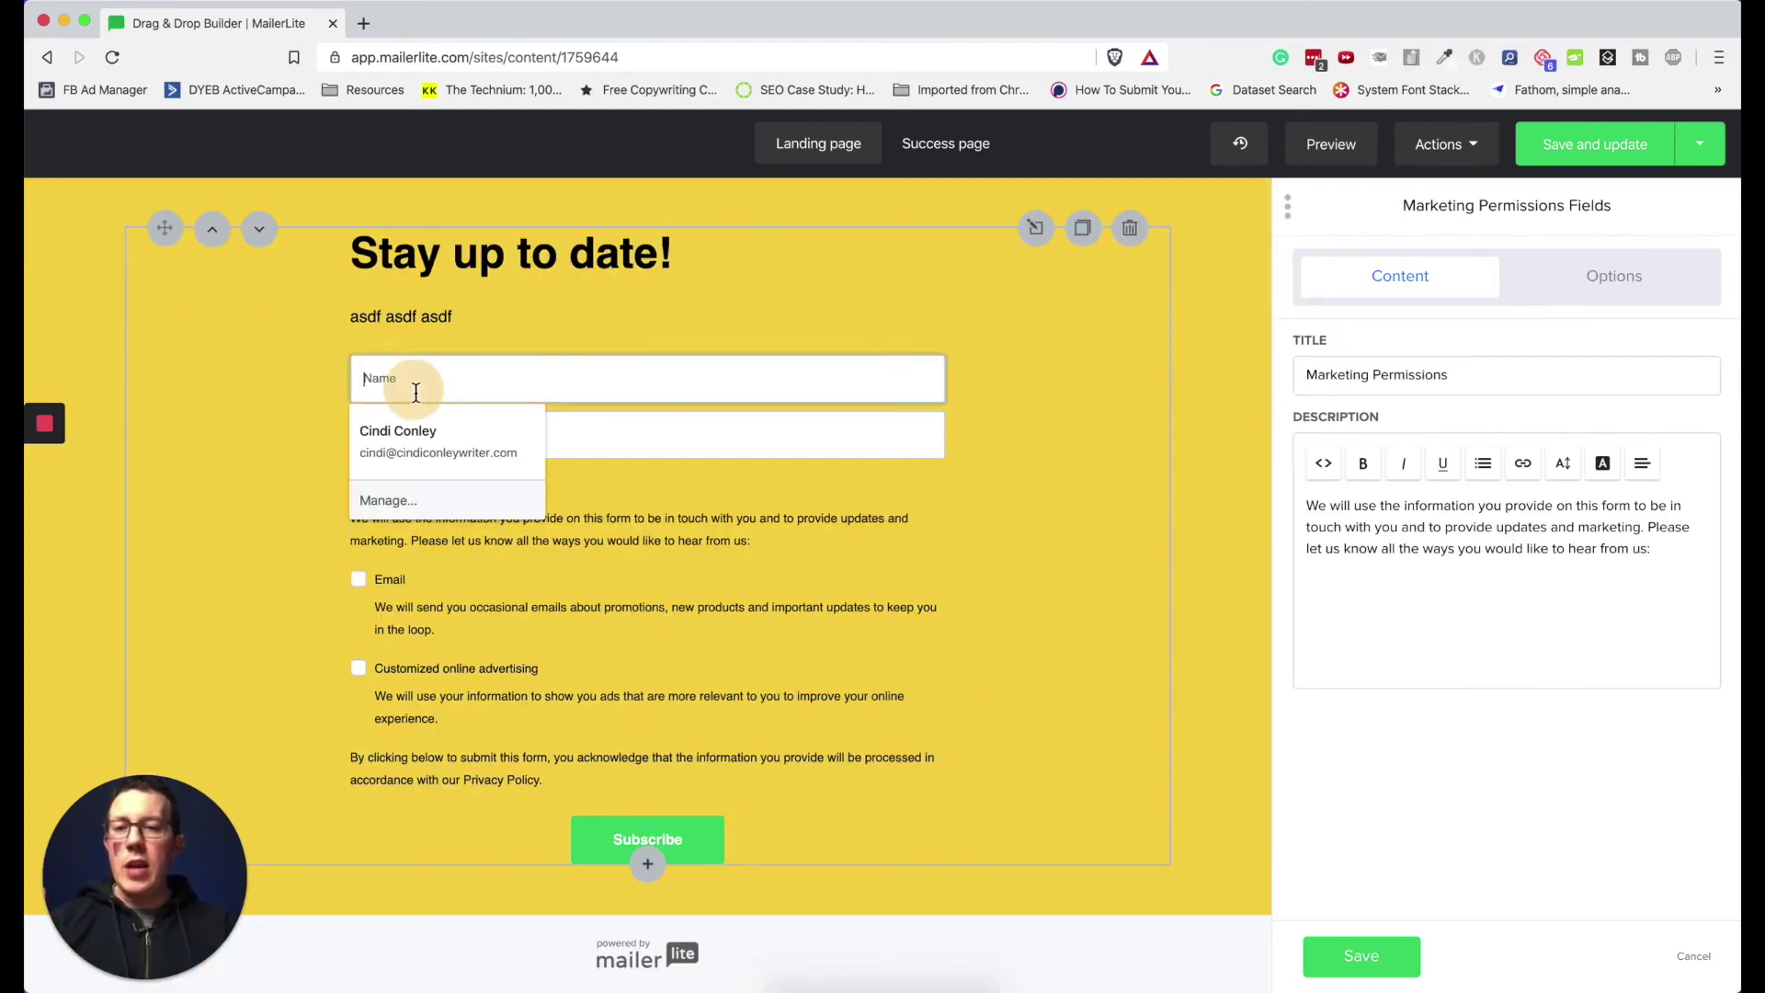
{"action": "left_click", "coordinate": [588, 531]}
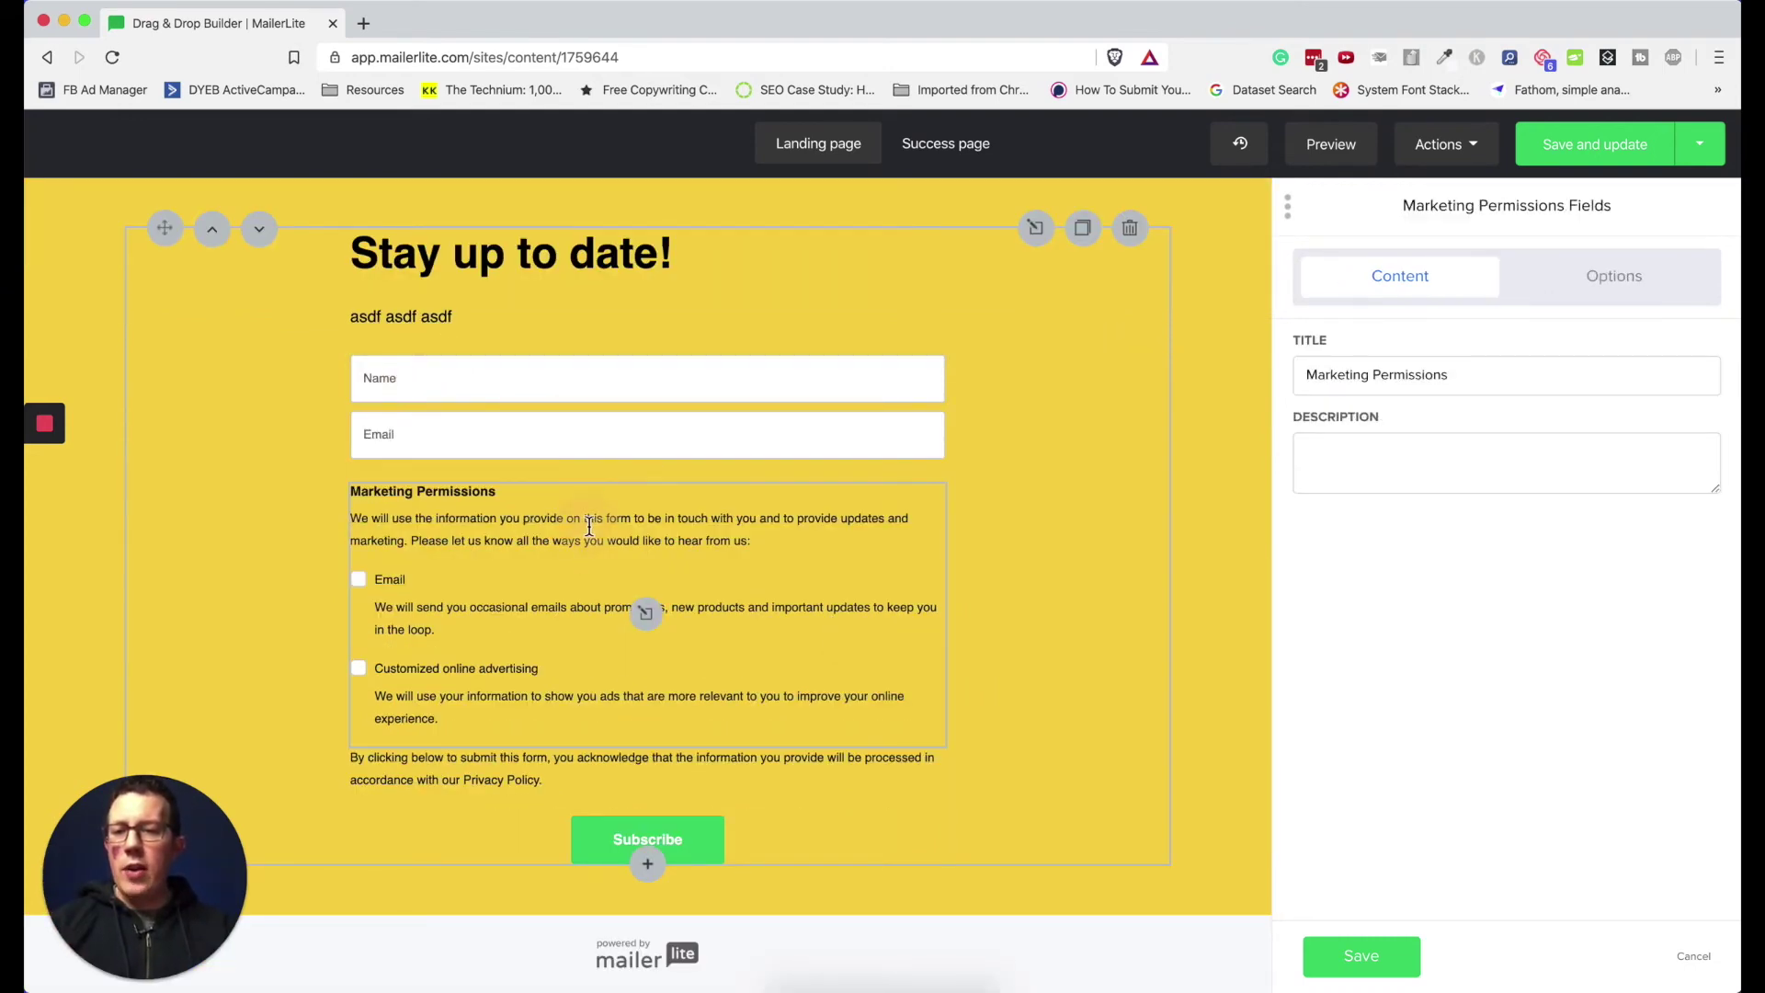
{"action": "left_click", "coordinate": [415, 759]}
{"action": "left_click", "coordinate": [465, 690]}
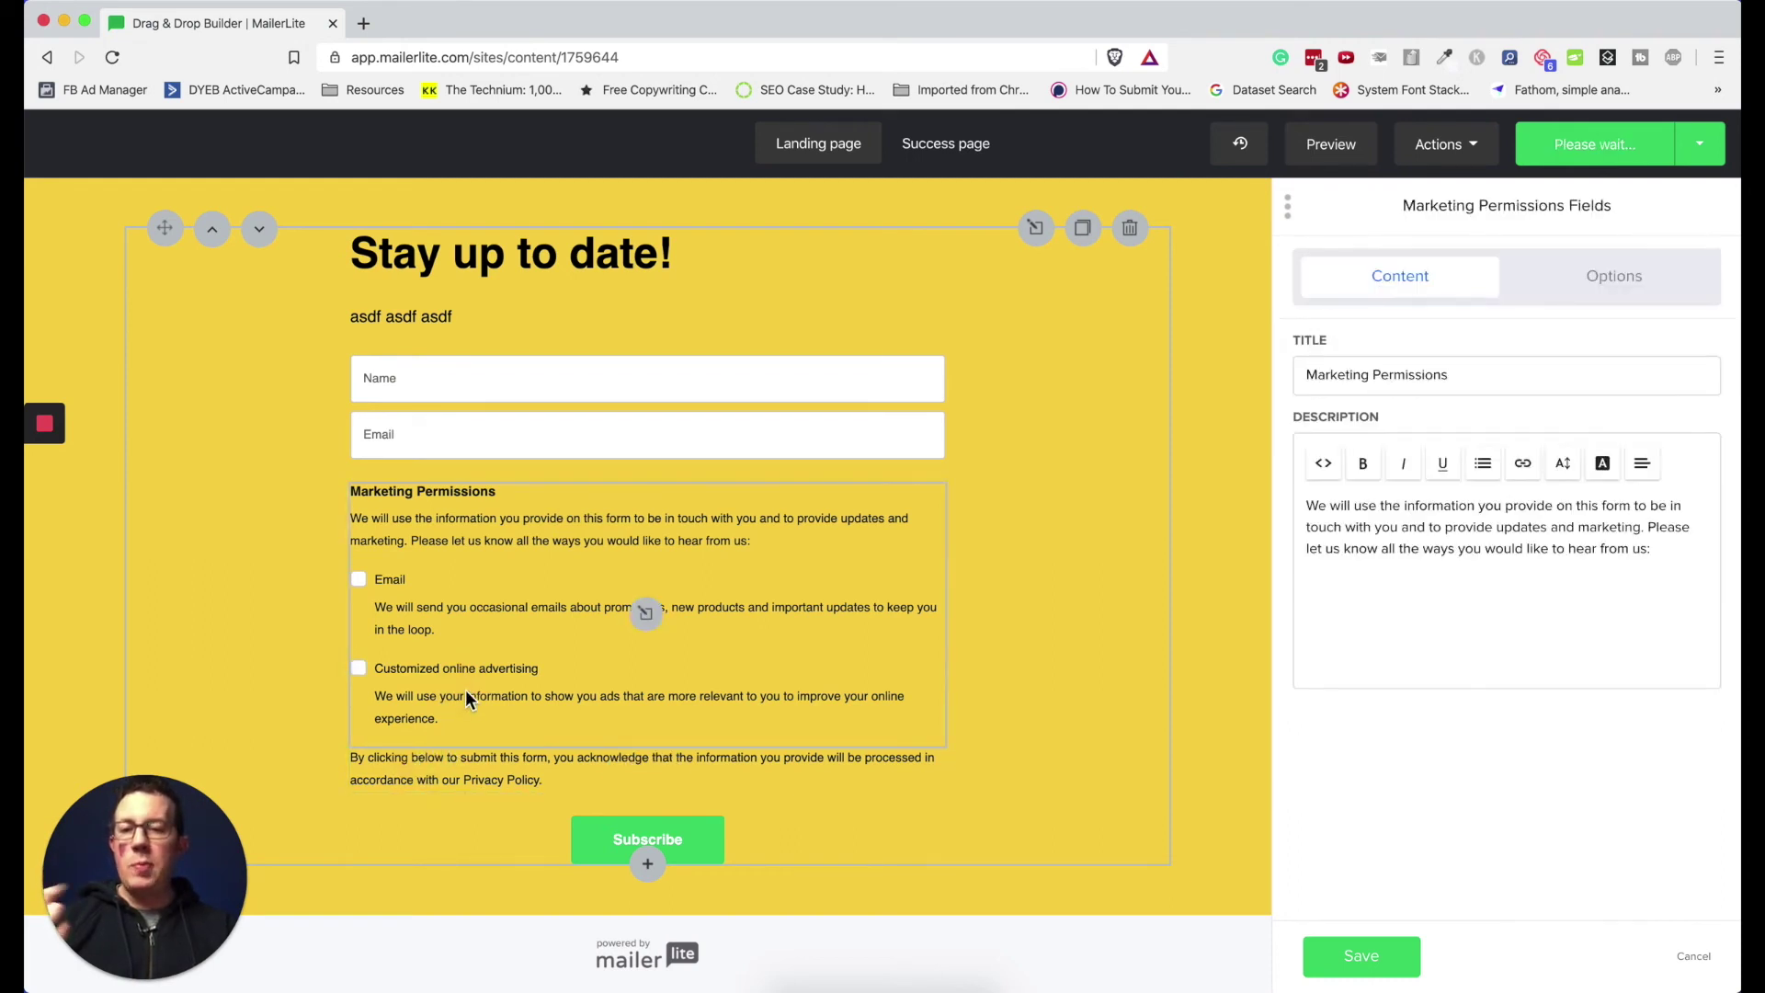
{"action": "left_click", "coordinate": [630, 405]}
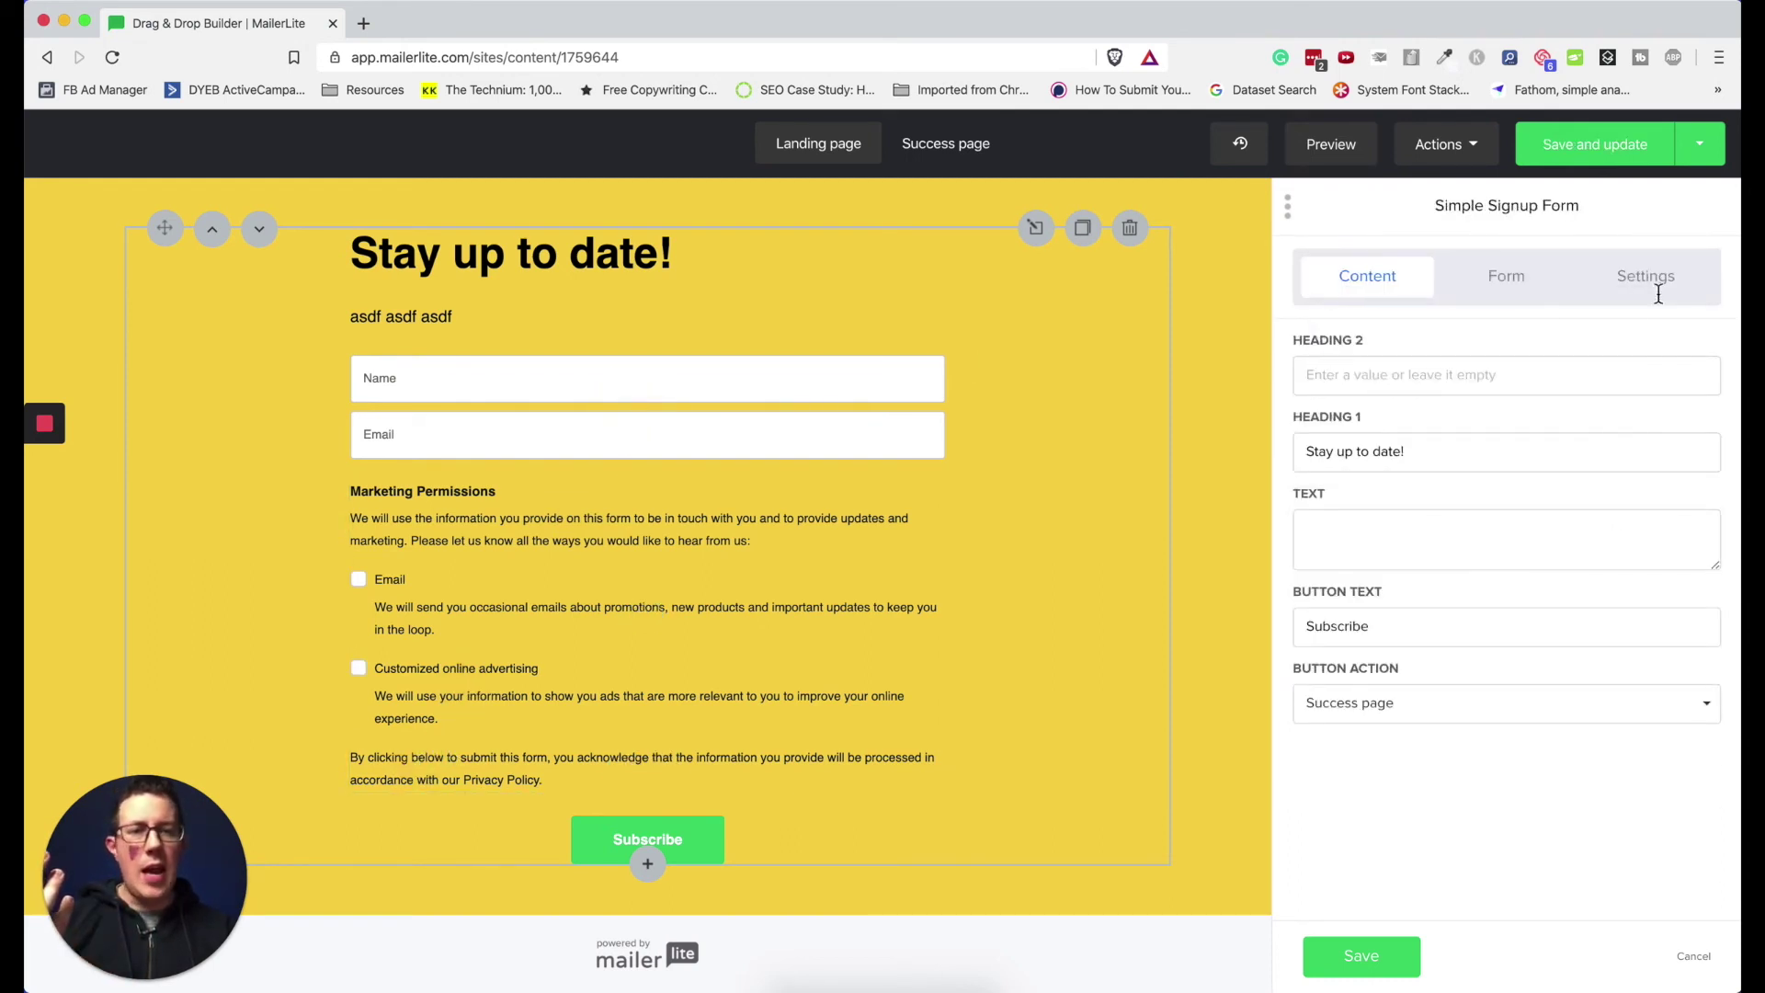
Step: Check the signup form's field settings, and examine the headings of the two content columns on the success page
{"action": "left_click", "coordinate": [1526, 296]}
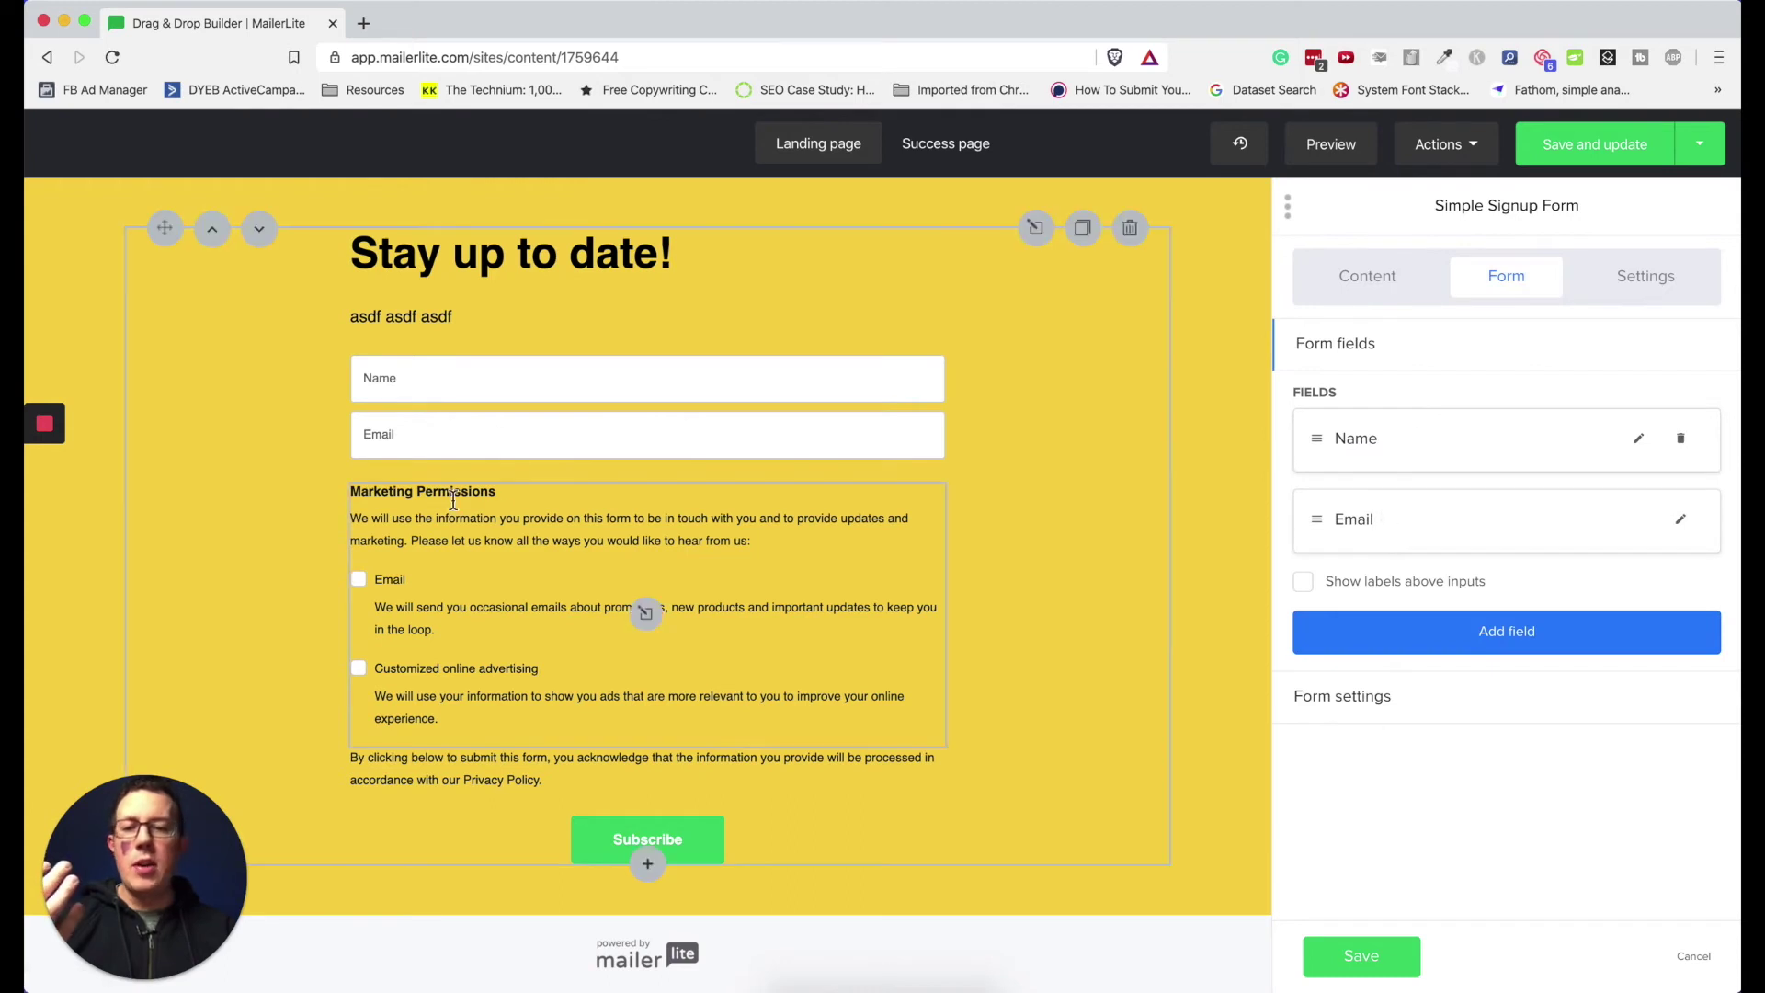
{"action": "left_click", "coordinate": [1324, 699]}
{"action": "left_click", "coordinate": [945, 143]}
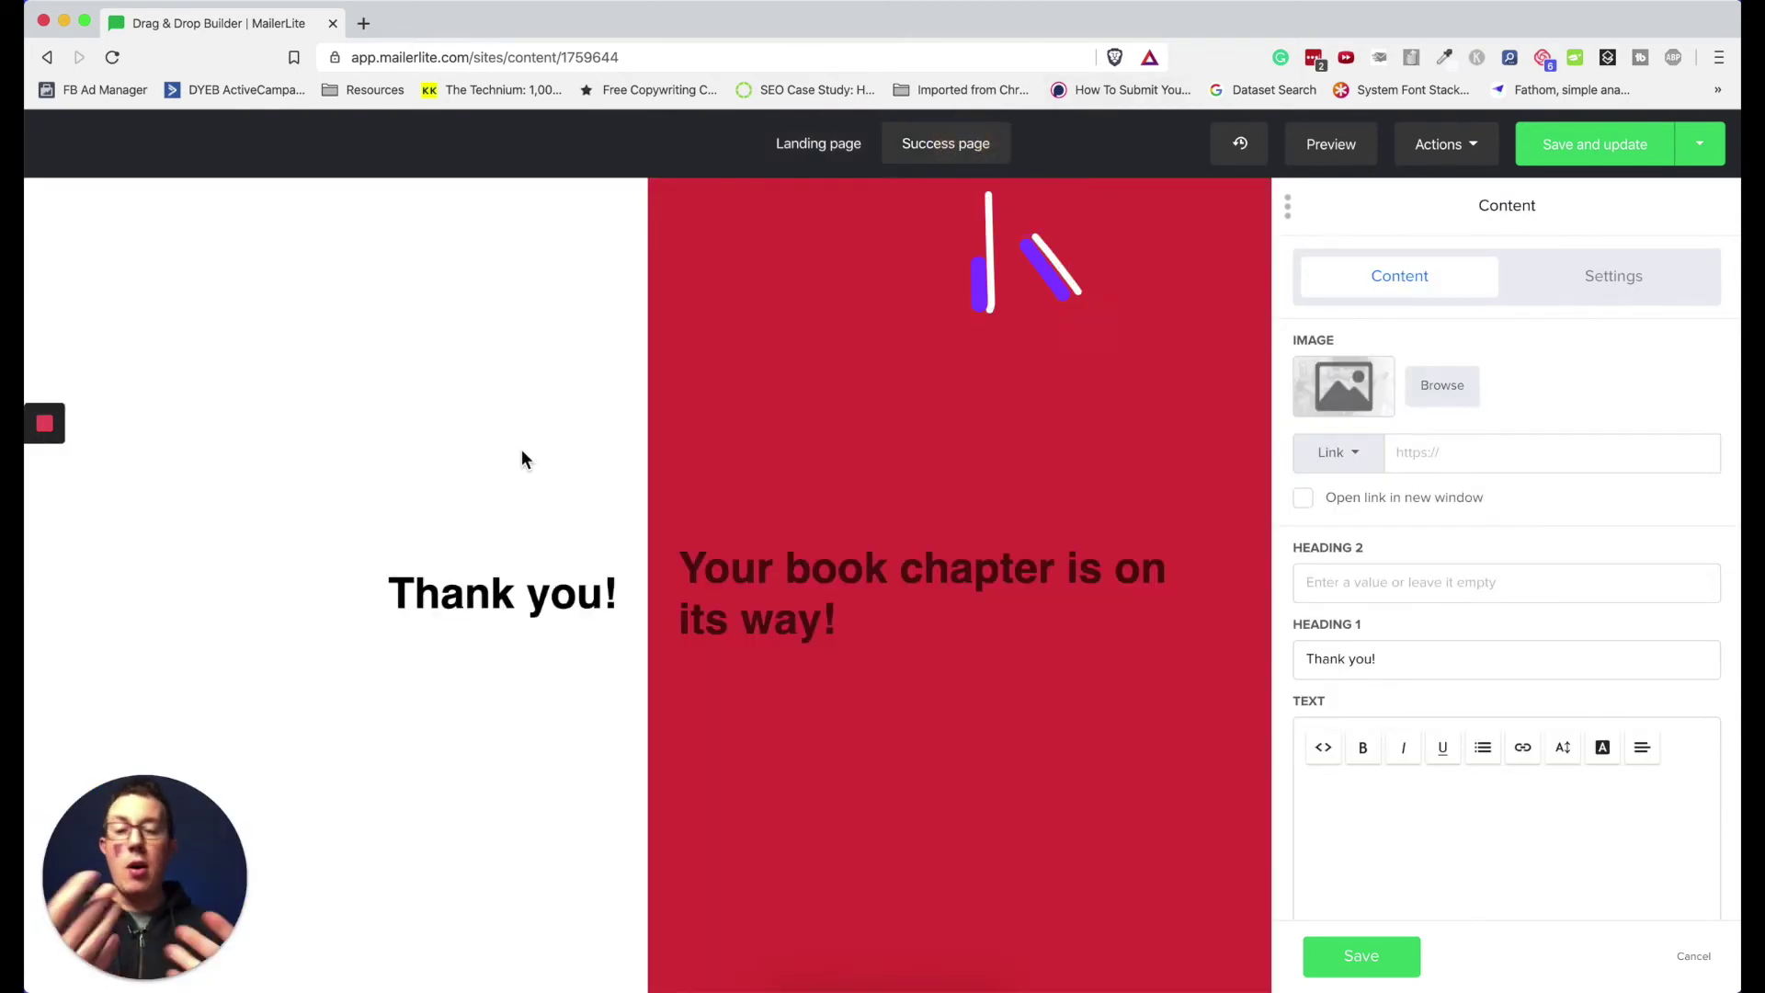
{"action": "left_click", "coordinate": [489, 468]}
{"action": "left_click", "coordinate": [781, 581]}
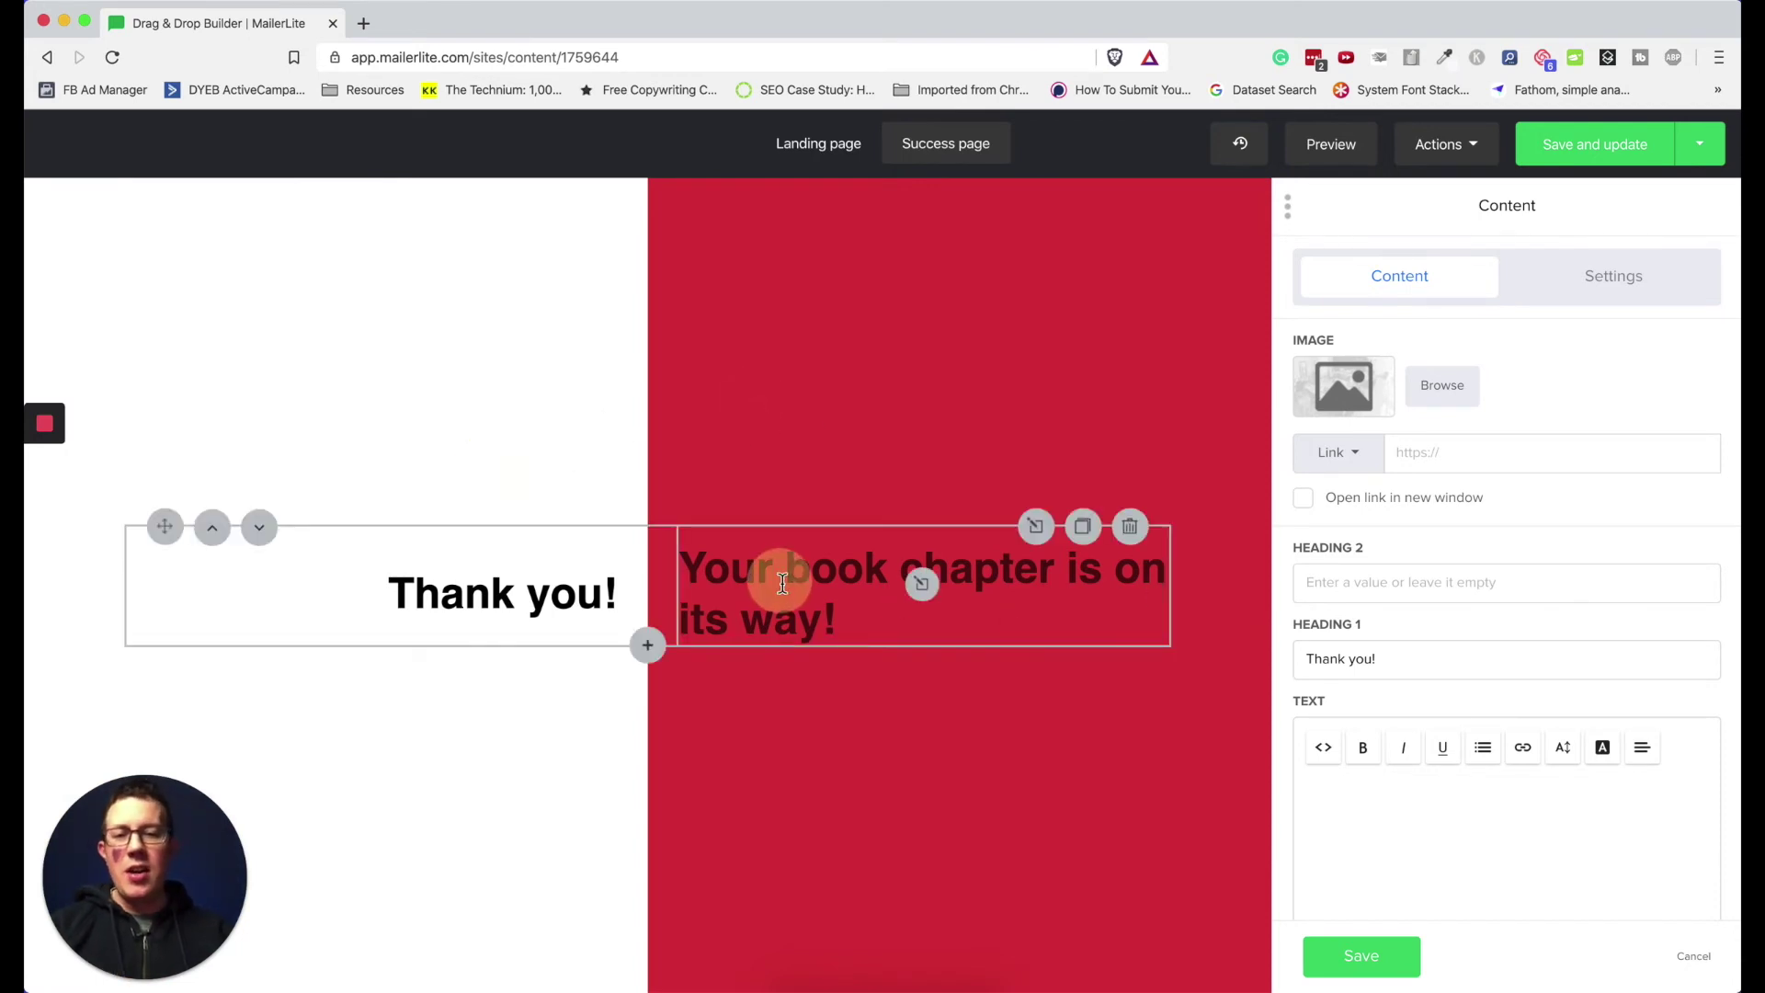
{"action": "triple_click", "coordinate": [1351, 660]}
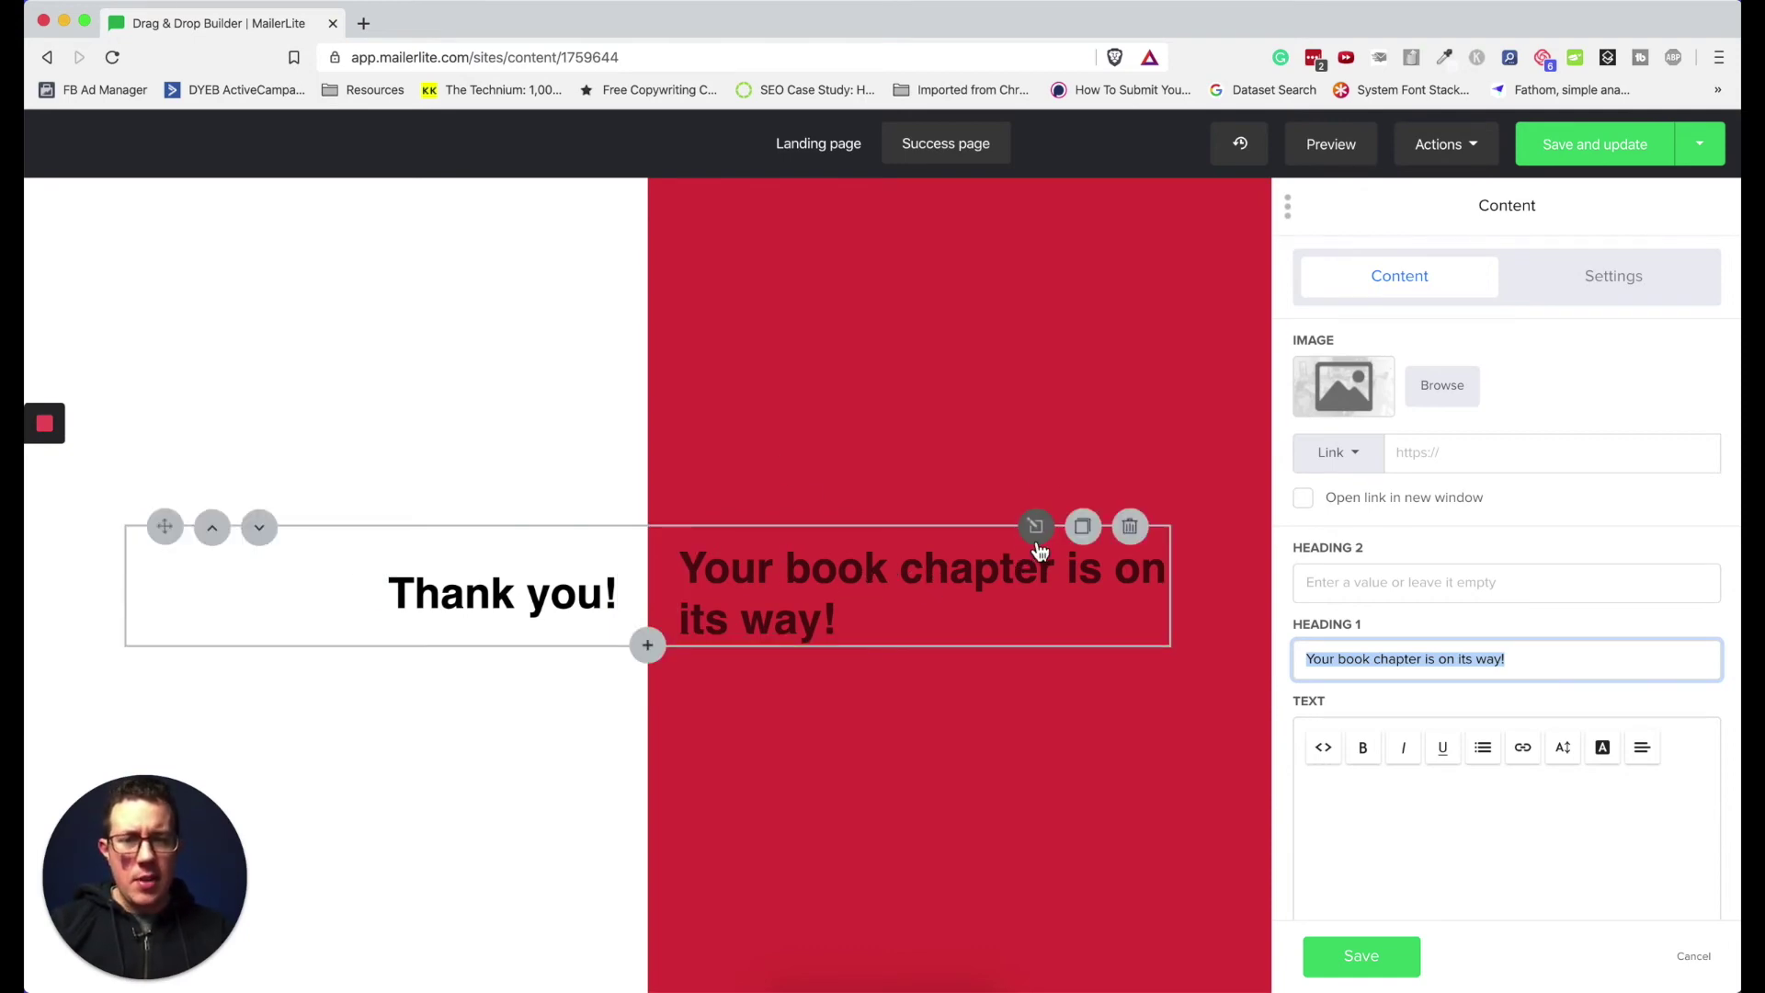
{"action": "left_click_drag", "start_coordinate": [1040, 538], "coordinate": [857, 617]}
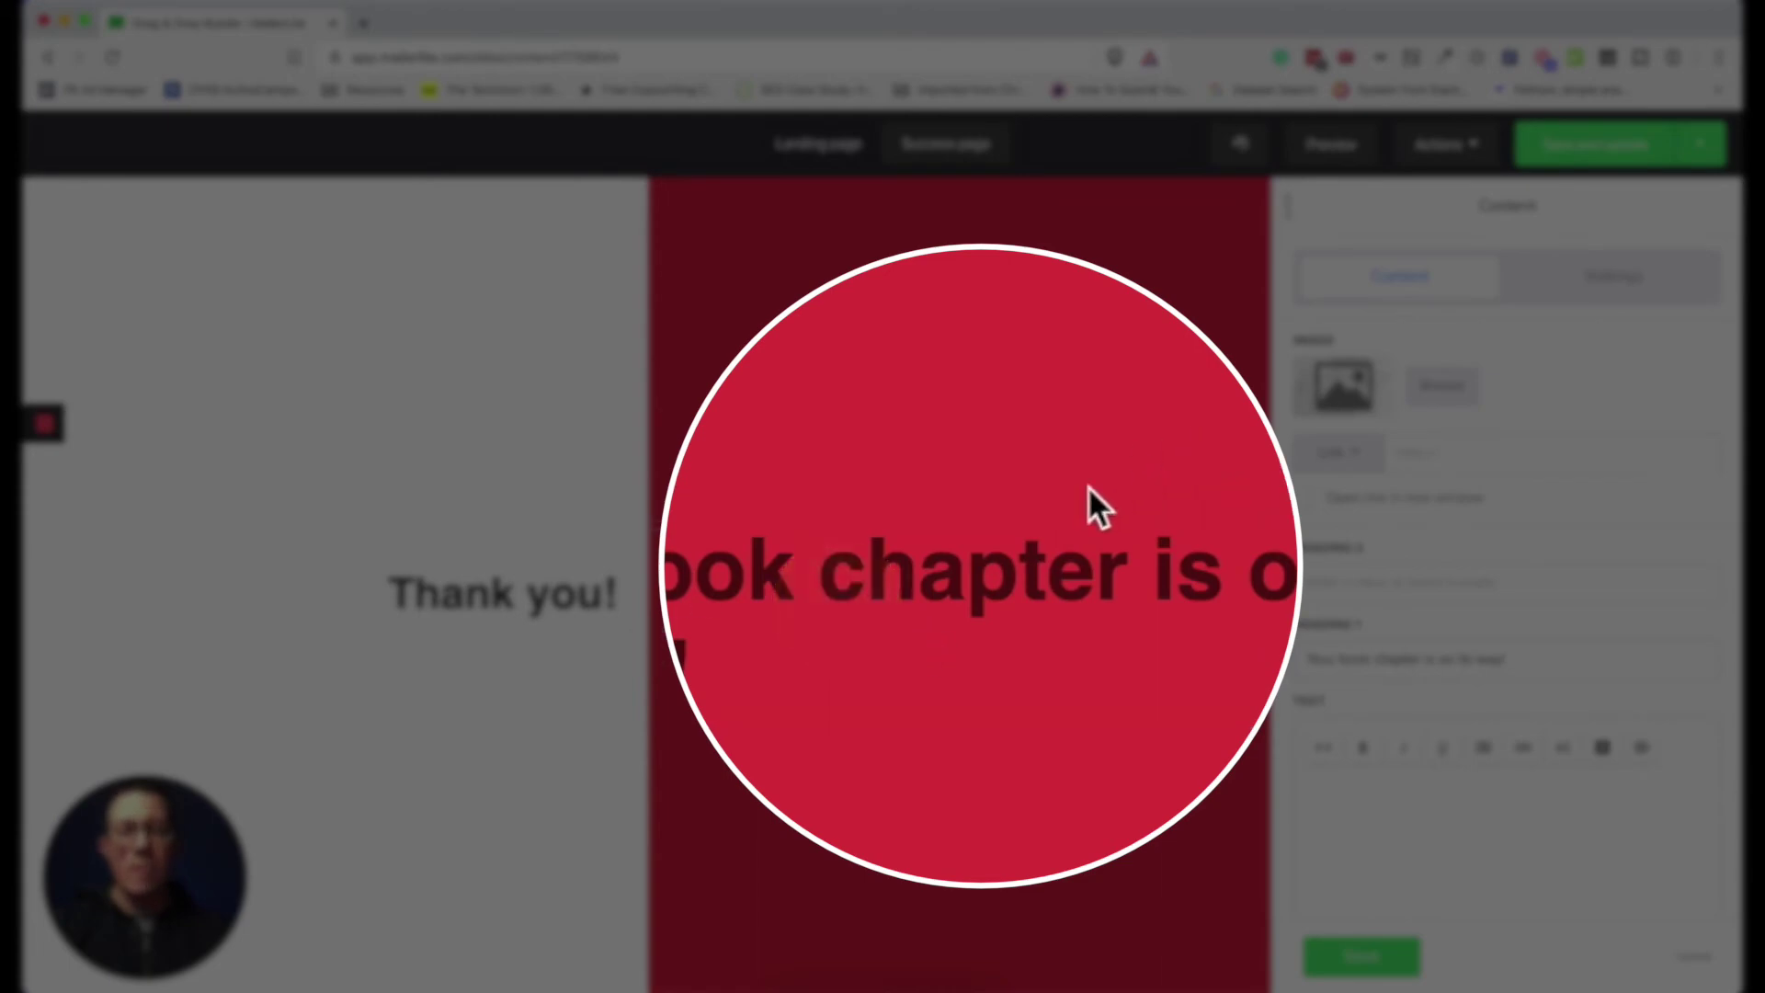
Step: Set the background repeat of the success page's two-column block to None, turn its background off, and save and update the site
{"action": "left_click", "coordinate": [1036, 526]}
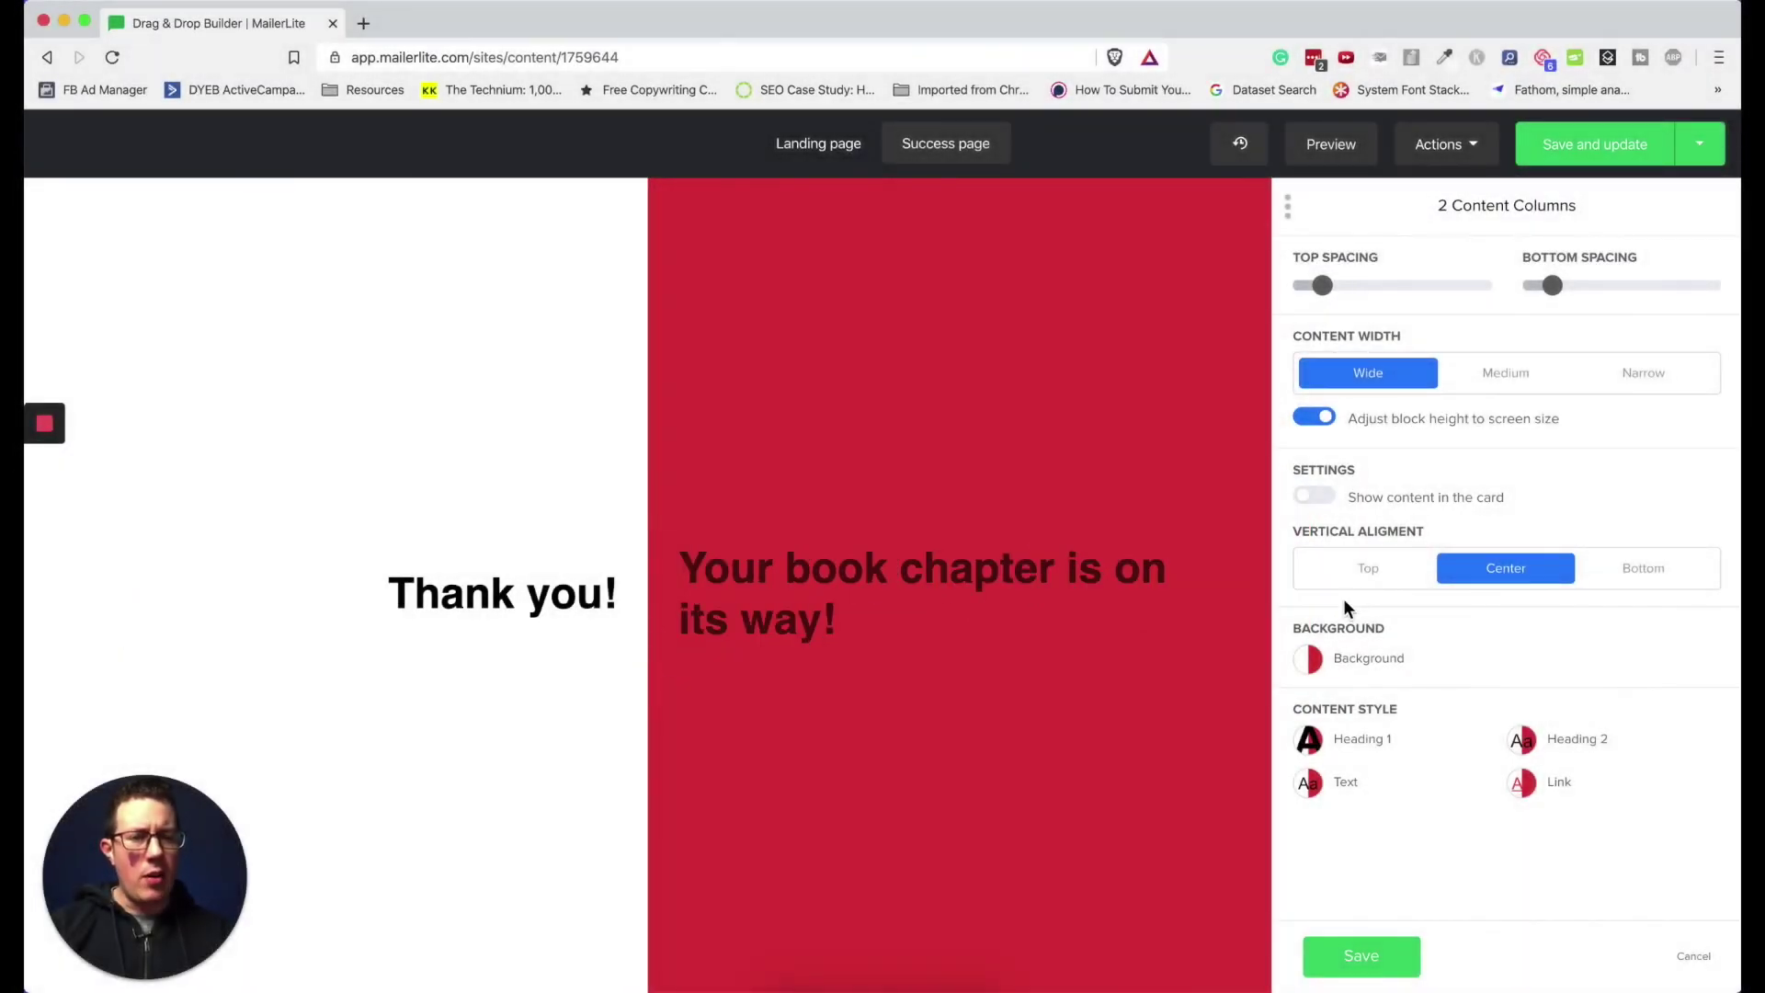
{"action": "left_click", "coordinate": [1311, 660]}
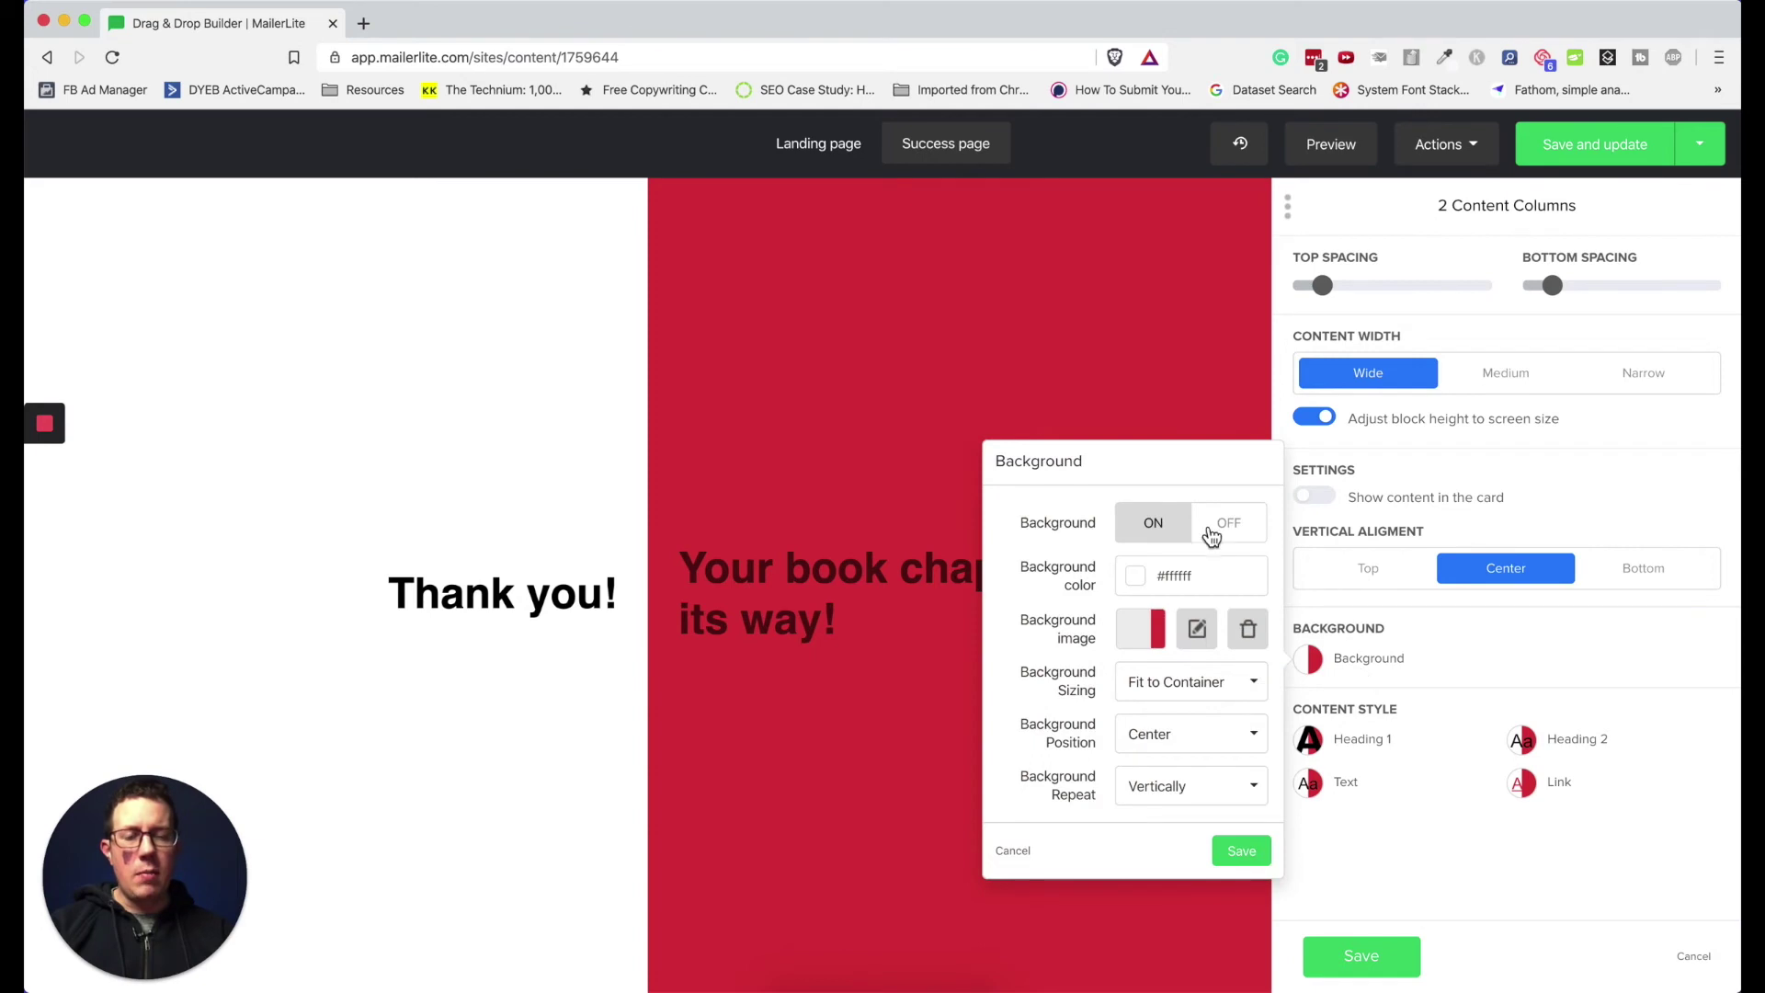
{"action": "left_click", "coordinate": [1230, 536]}
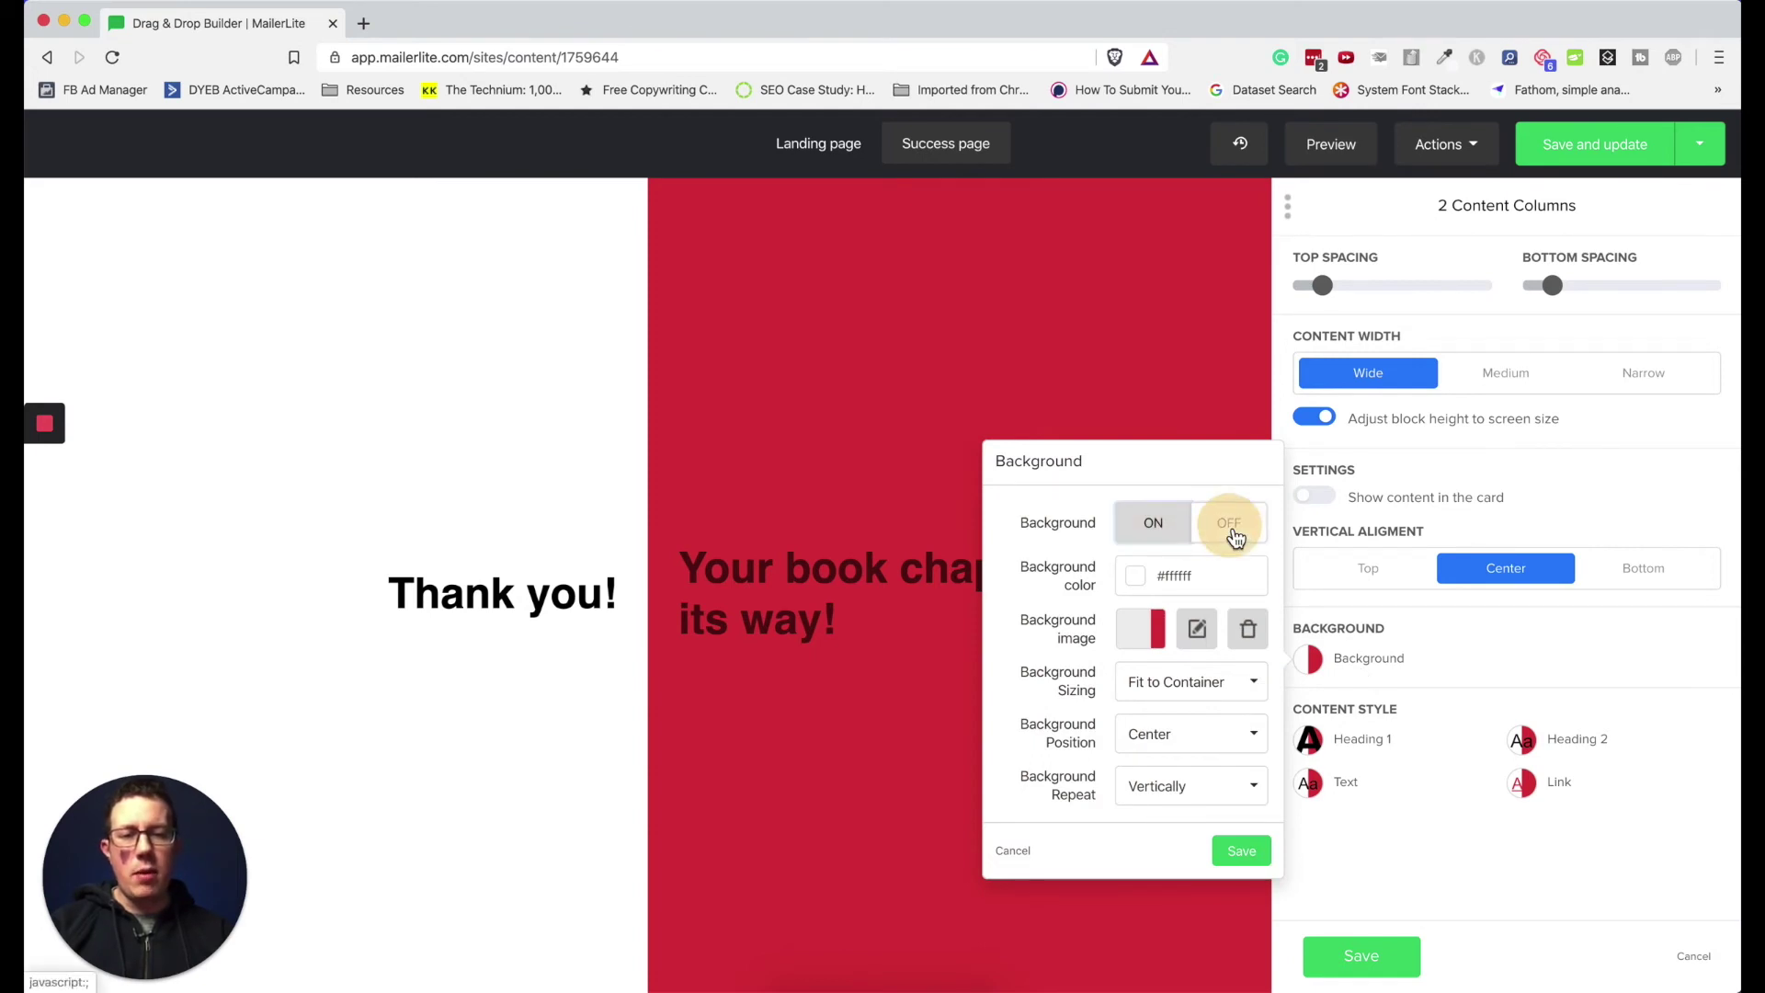
{"action": "left_click", "coordinate": [1152, 532]}
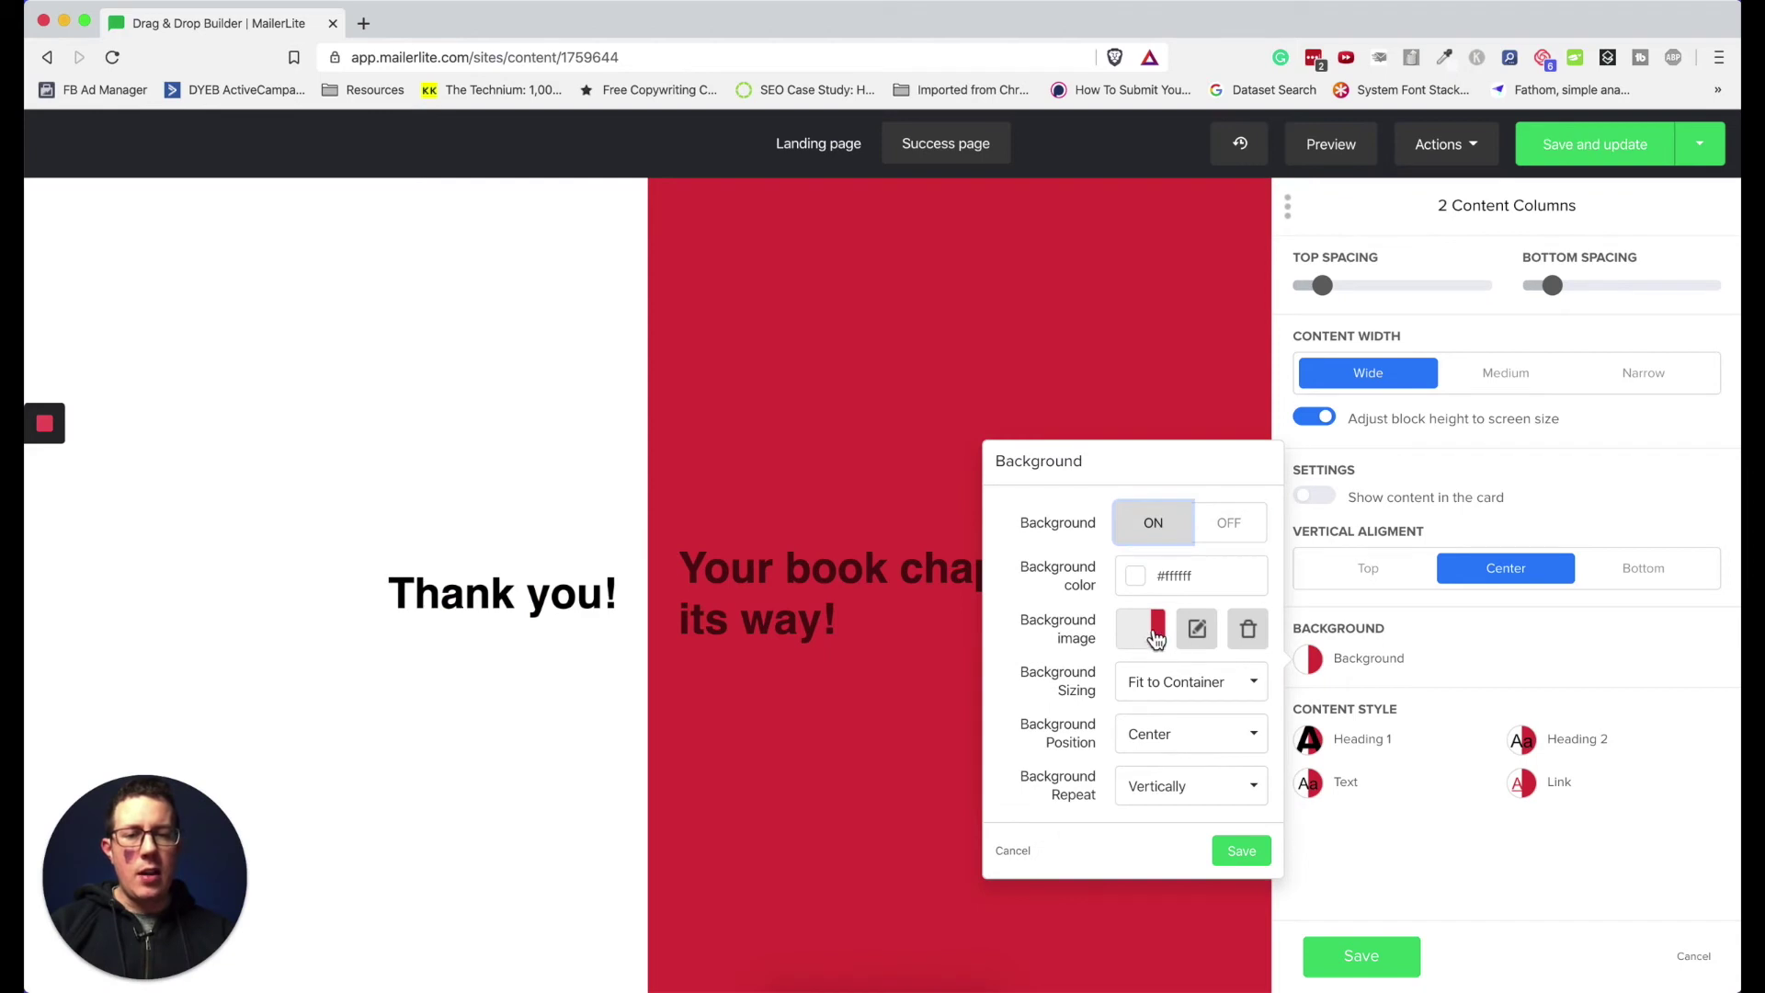
{"action": "left_click", "coordinate": [1157, 814]}
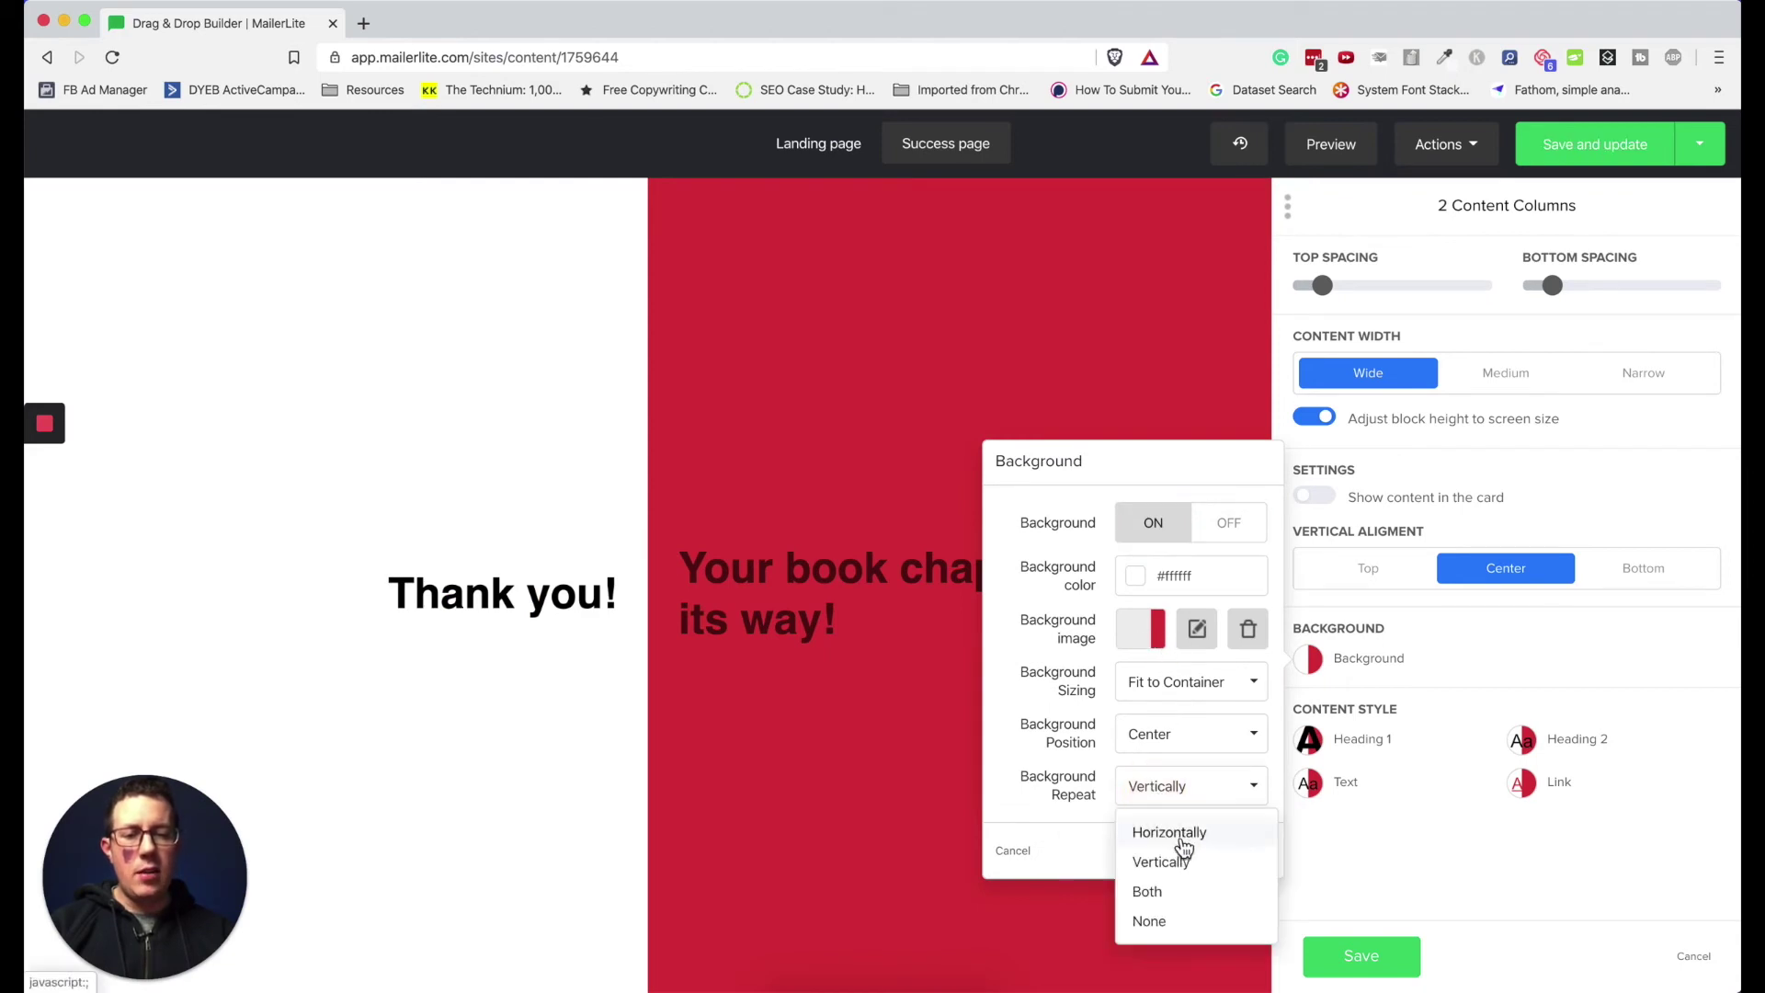
{"action": "left_click", "coordinate": [1156, 921]}
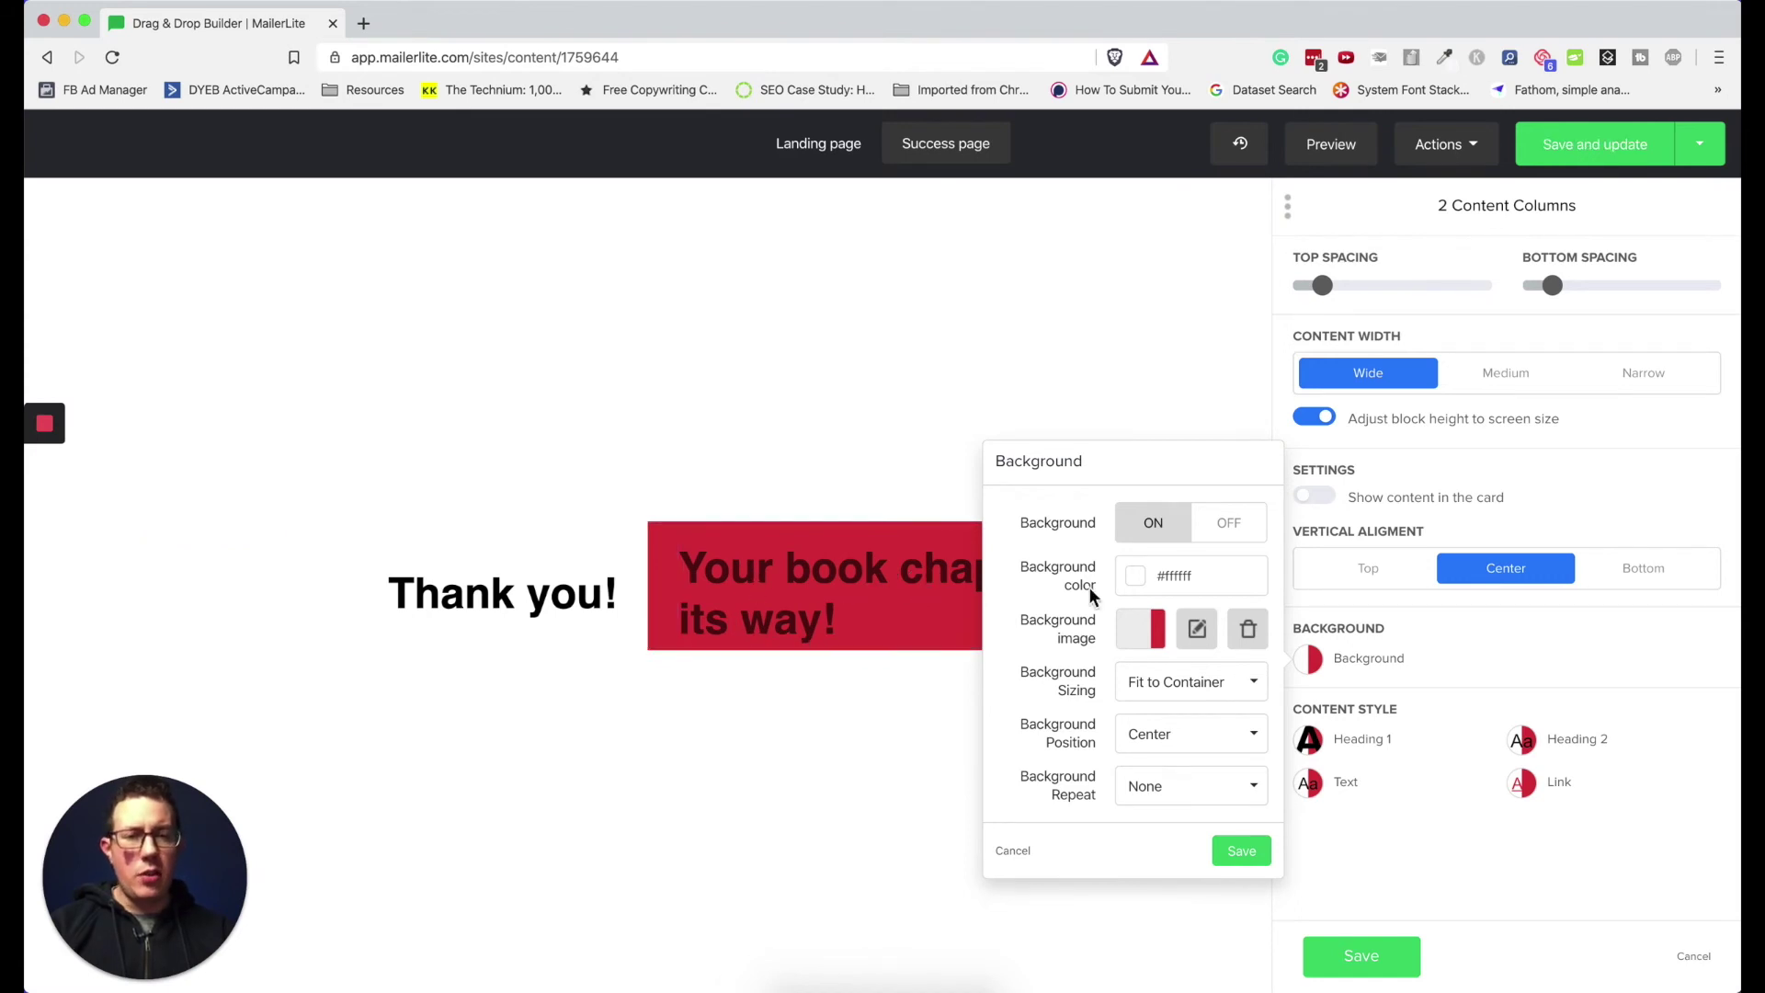
{"action": "left_click", "coordinate": [1228, 527]}
{"action": "left_click", "coordinate": [630, 603]}
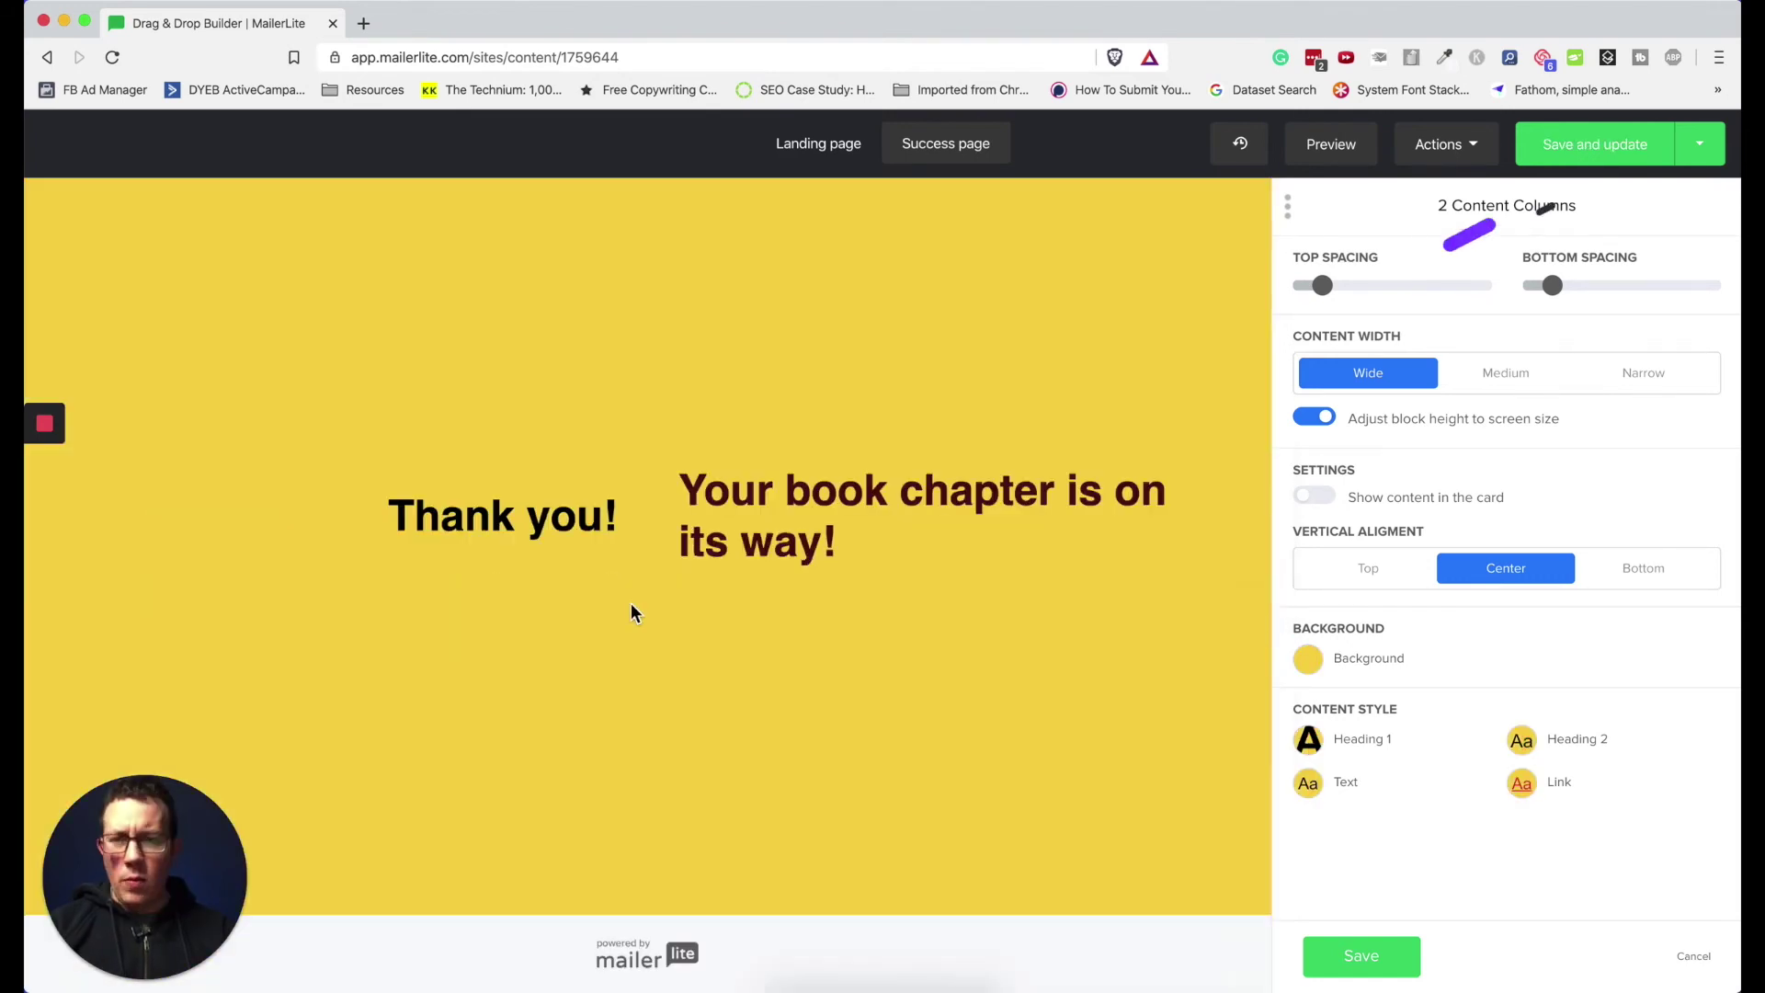
{"action": "left_click", "coordinate": [1626, 156]}
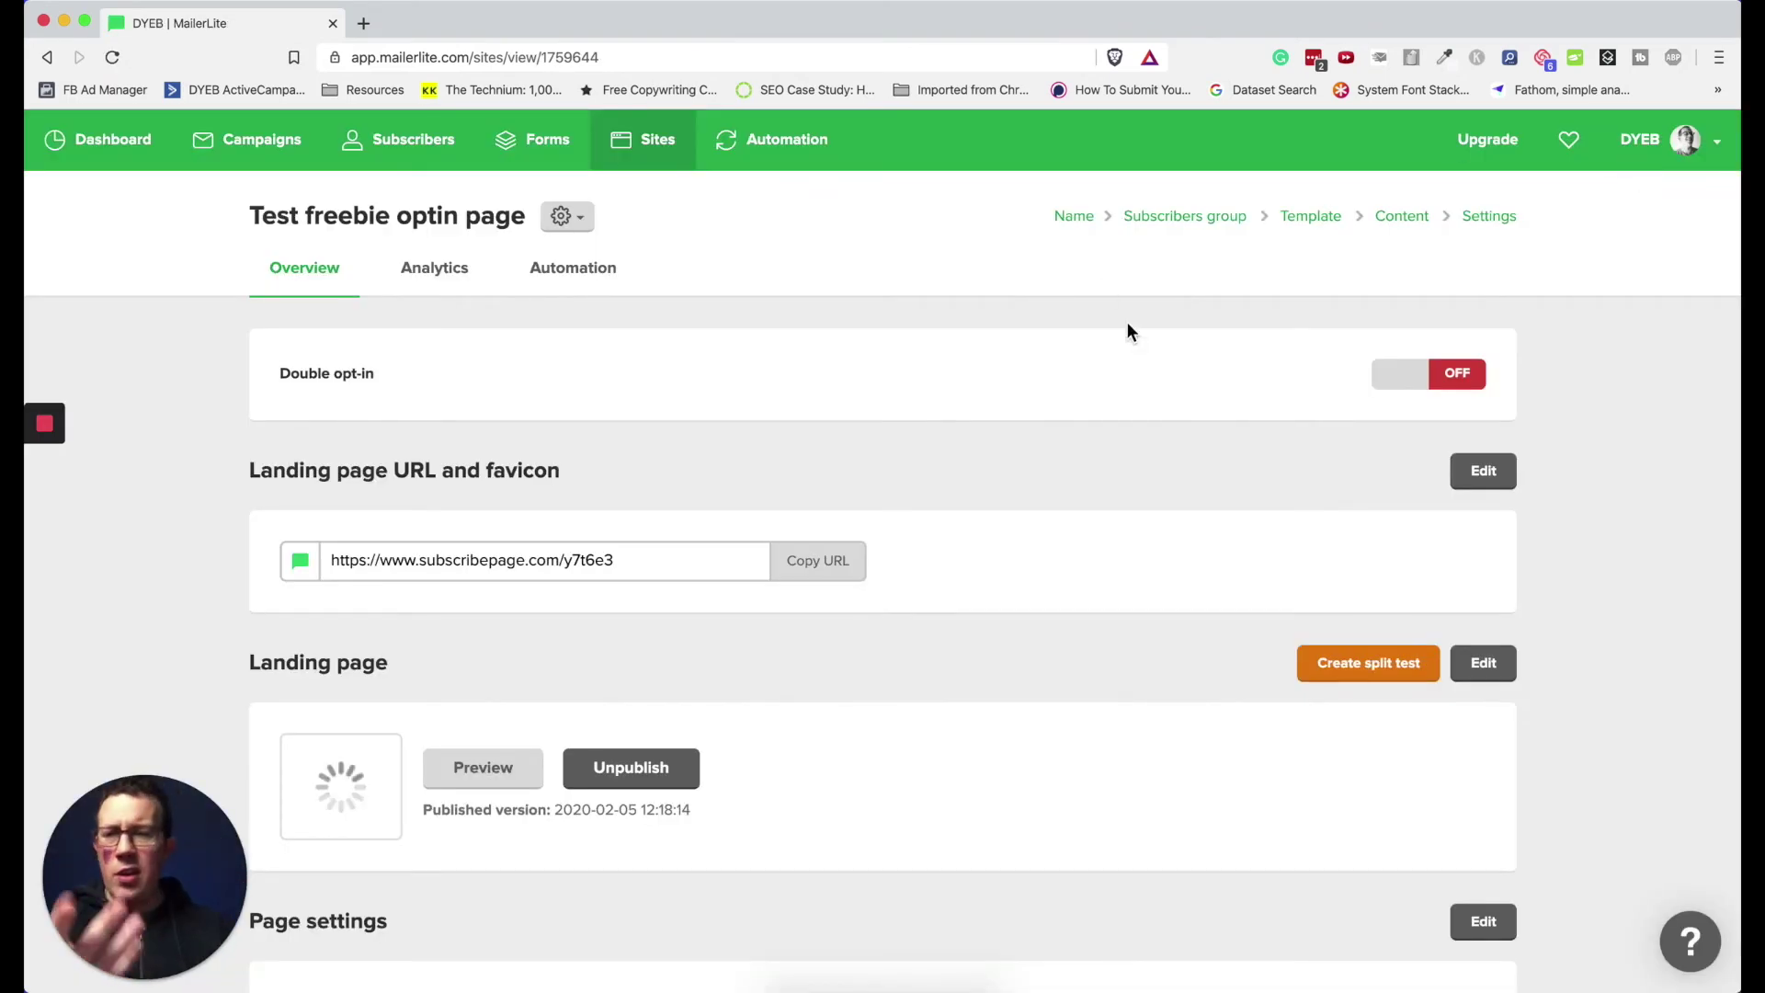
Step: Copy the landing page's URL from the site overview and open it in a new browser tab
{"action": "scroll", "coordinate": [1129, 331], "scroll_direction": "down", "scroll_amount": 5}
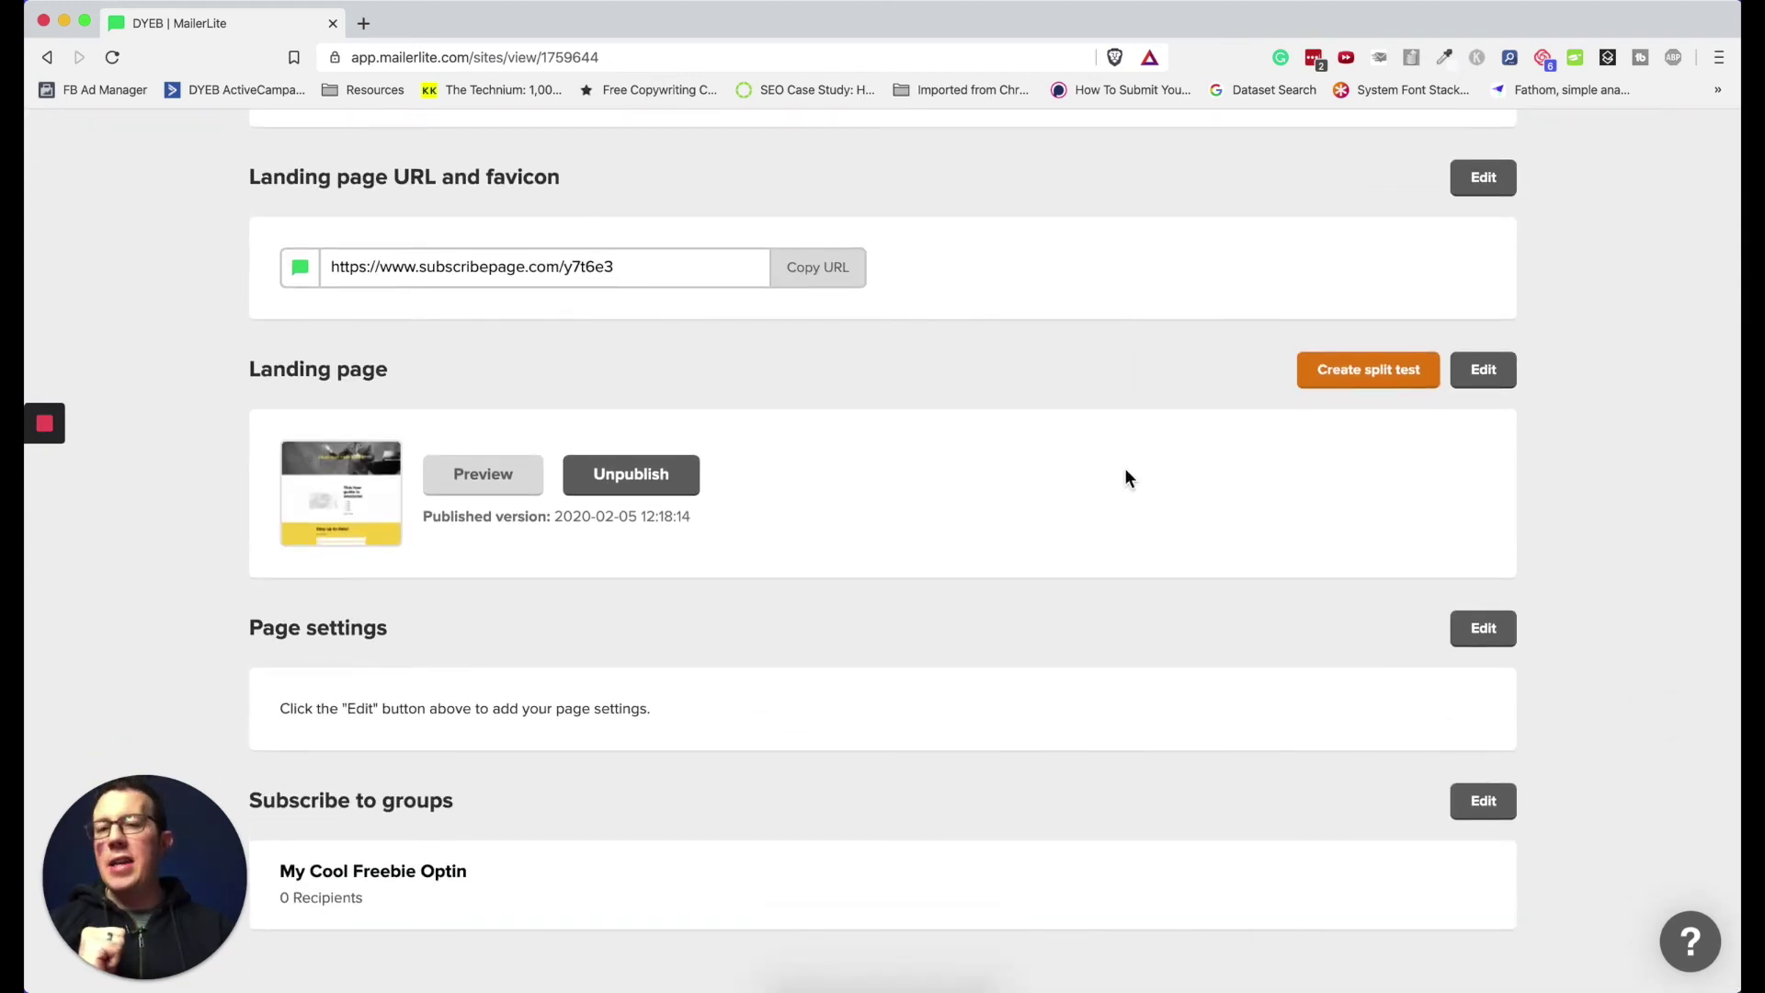
{"action": "scroll", "coordinate": [1127, 476], "scroll_direction": "up", "scroll_amount": 5}
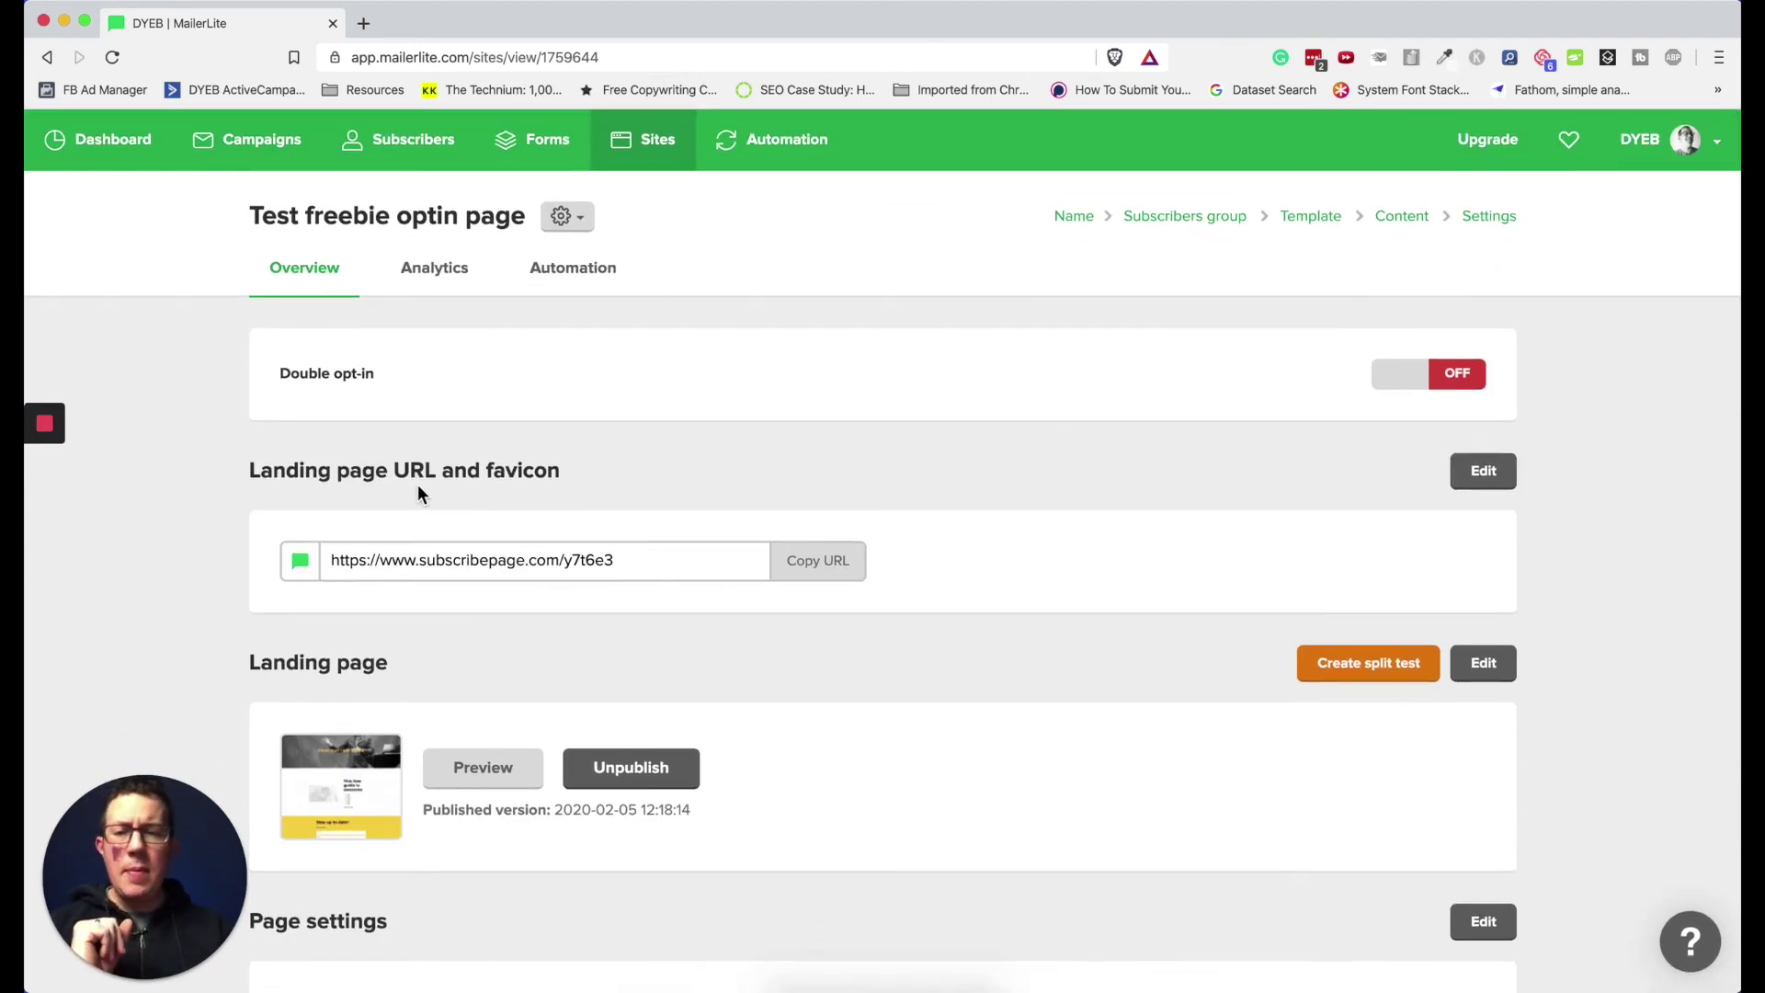
{"action": "scroll", "coordinate": [567, 480], "scroll_direction": "down", "scroll_amount": 3}
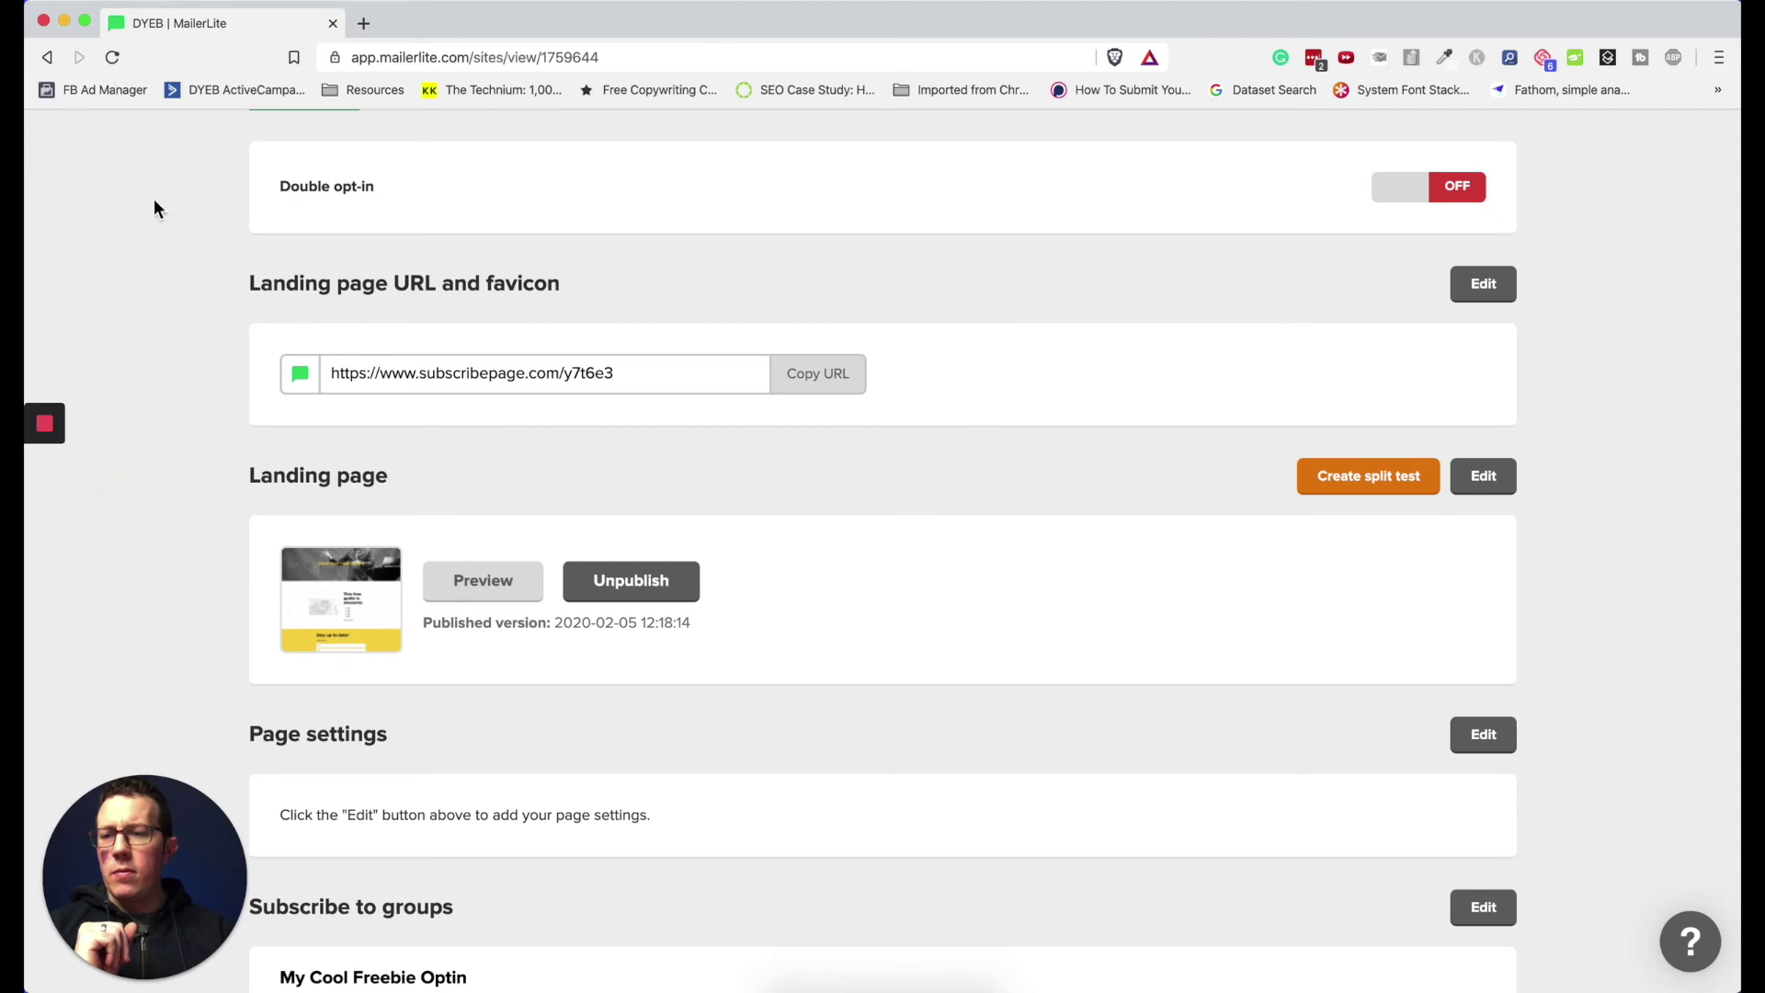
{"action": "double_click", "coordinate": [594, 371]}
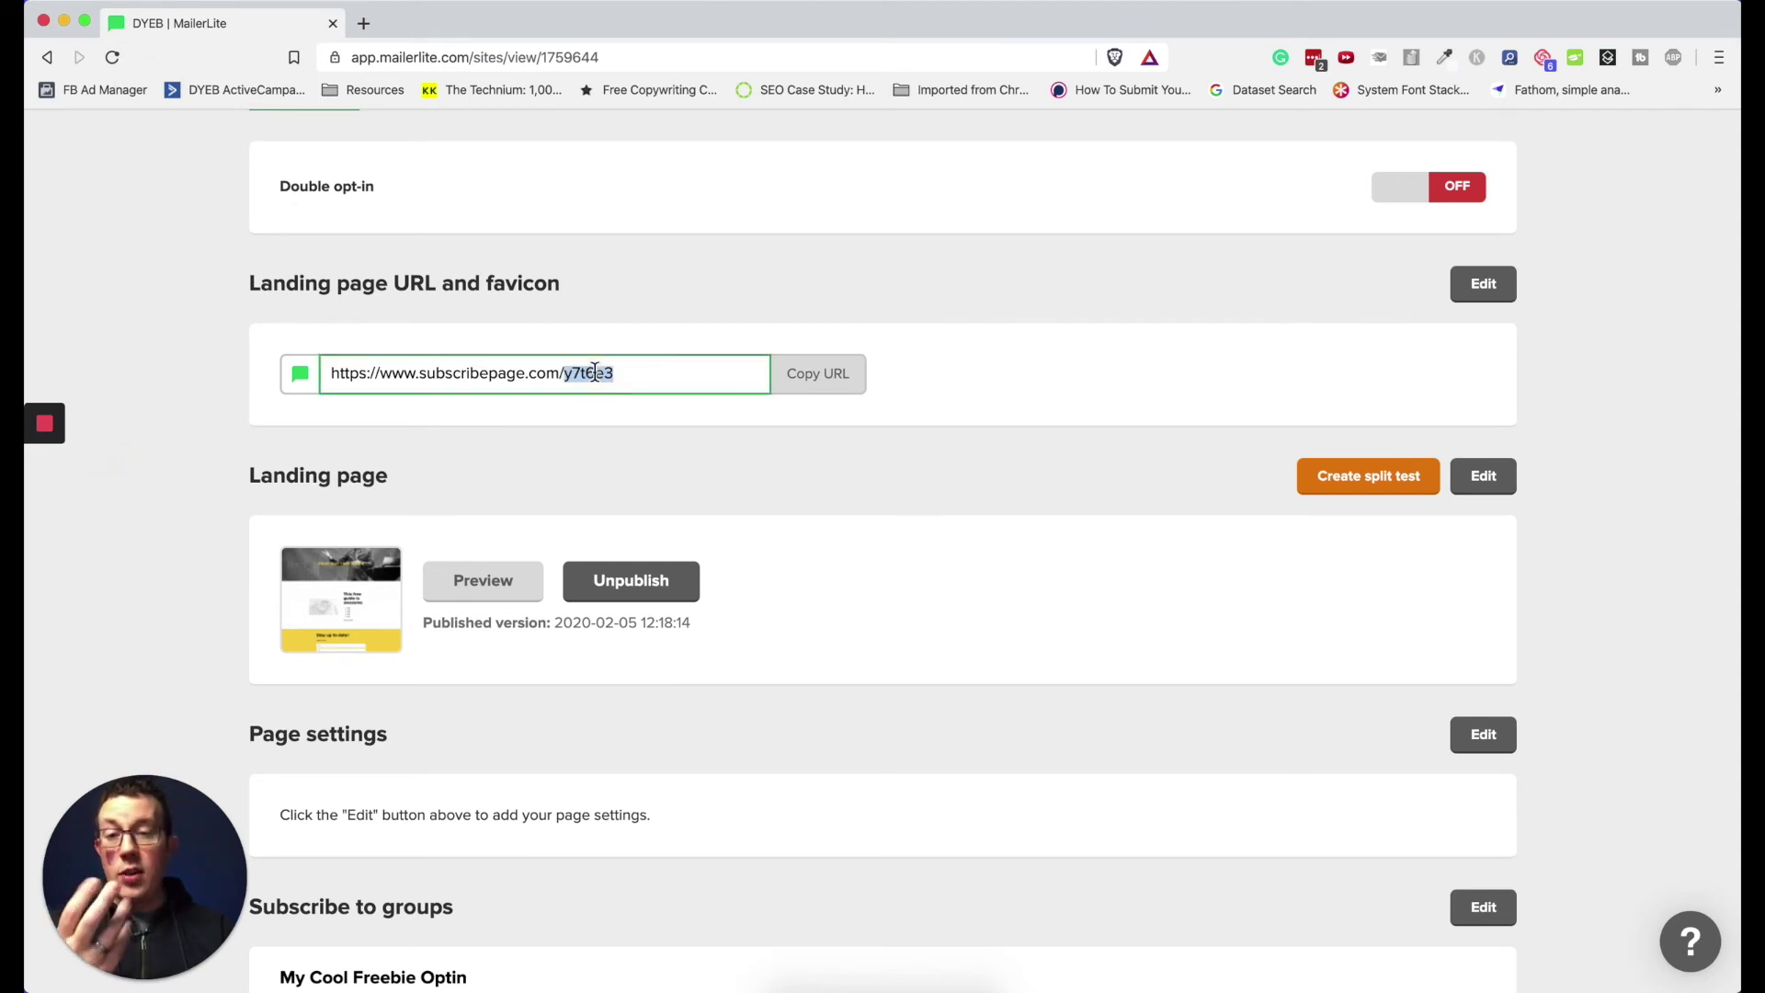
{"action": "left_click", "coordinate": [861, 380]}
{"action": "key", "text": "super+t"}
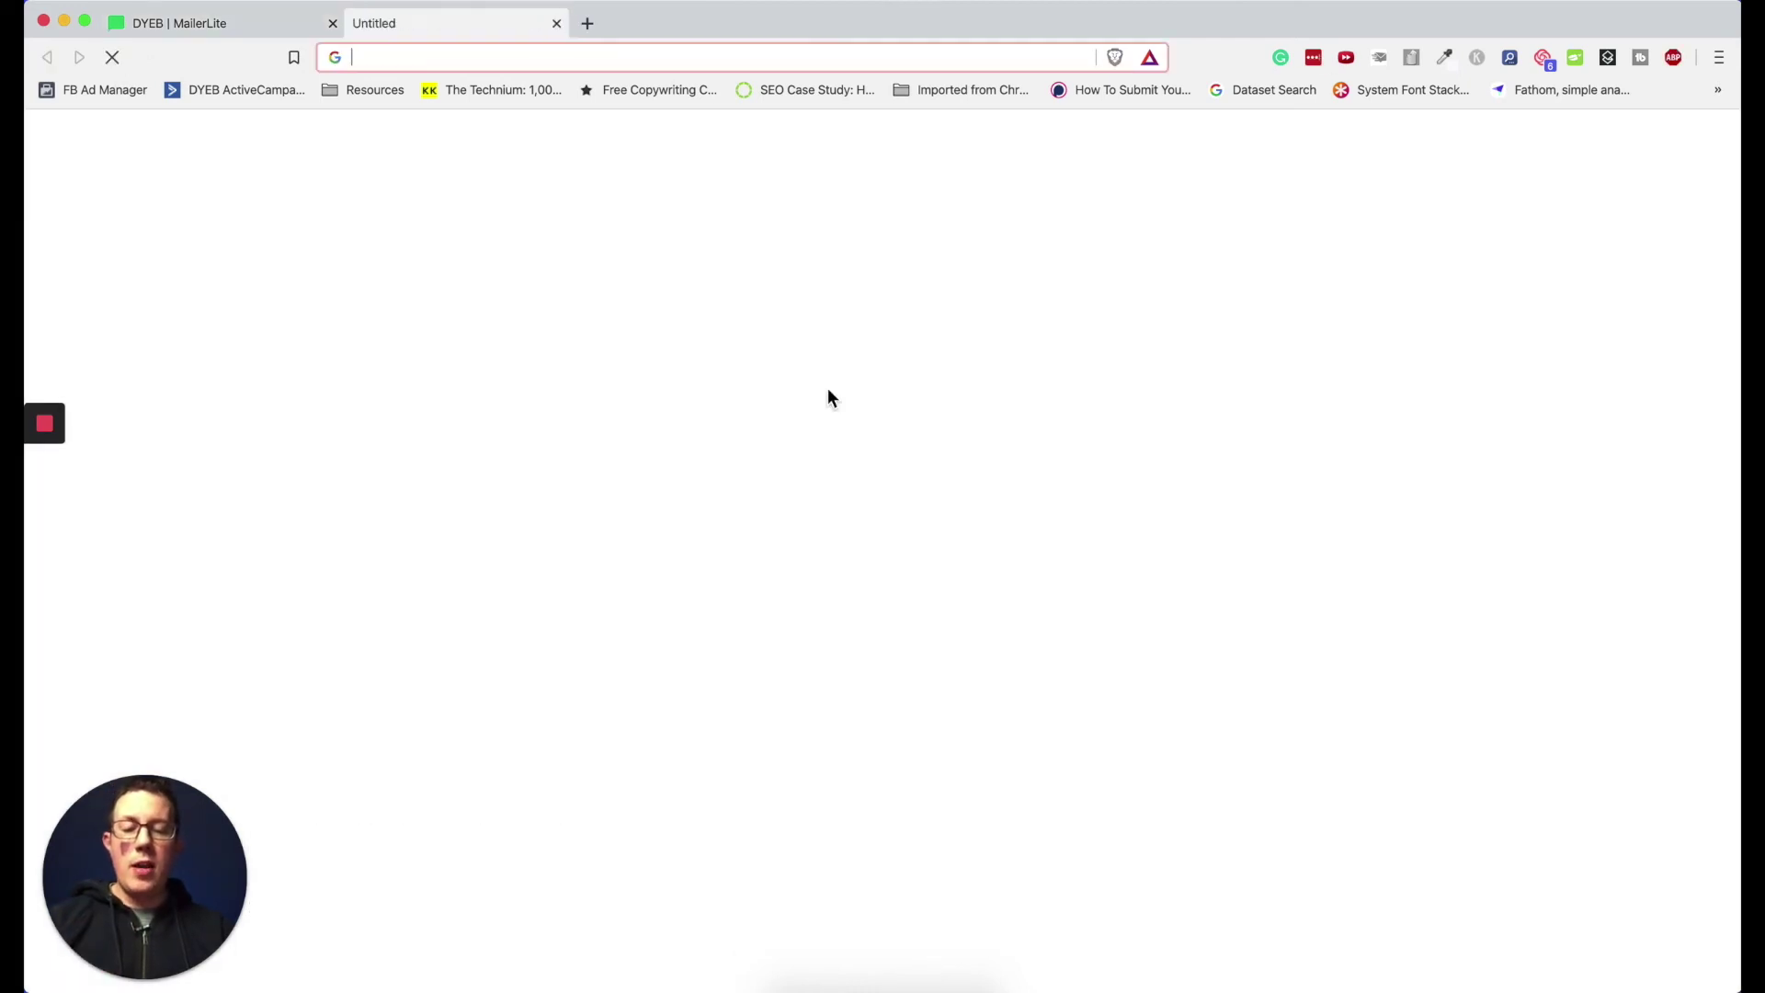
{"action": "key", "text": "super+v"}
{"action": "key", "text": "Return"}
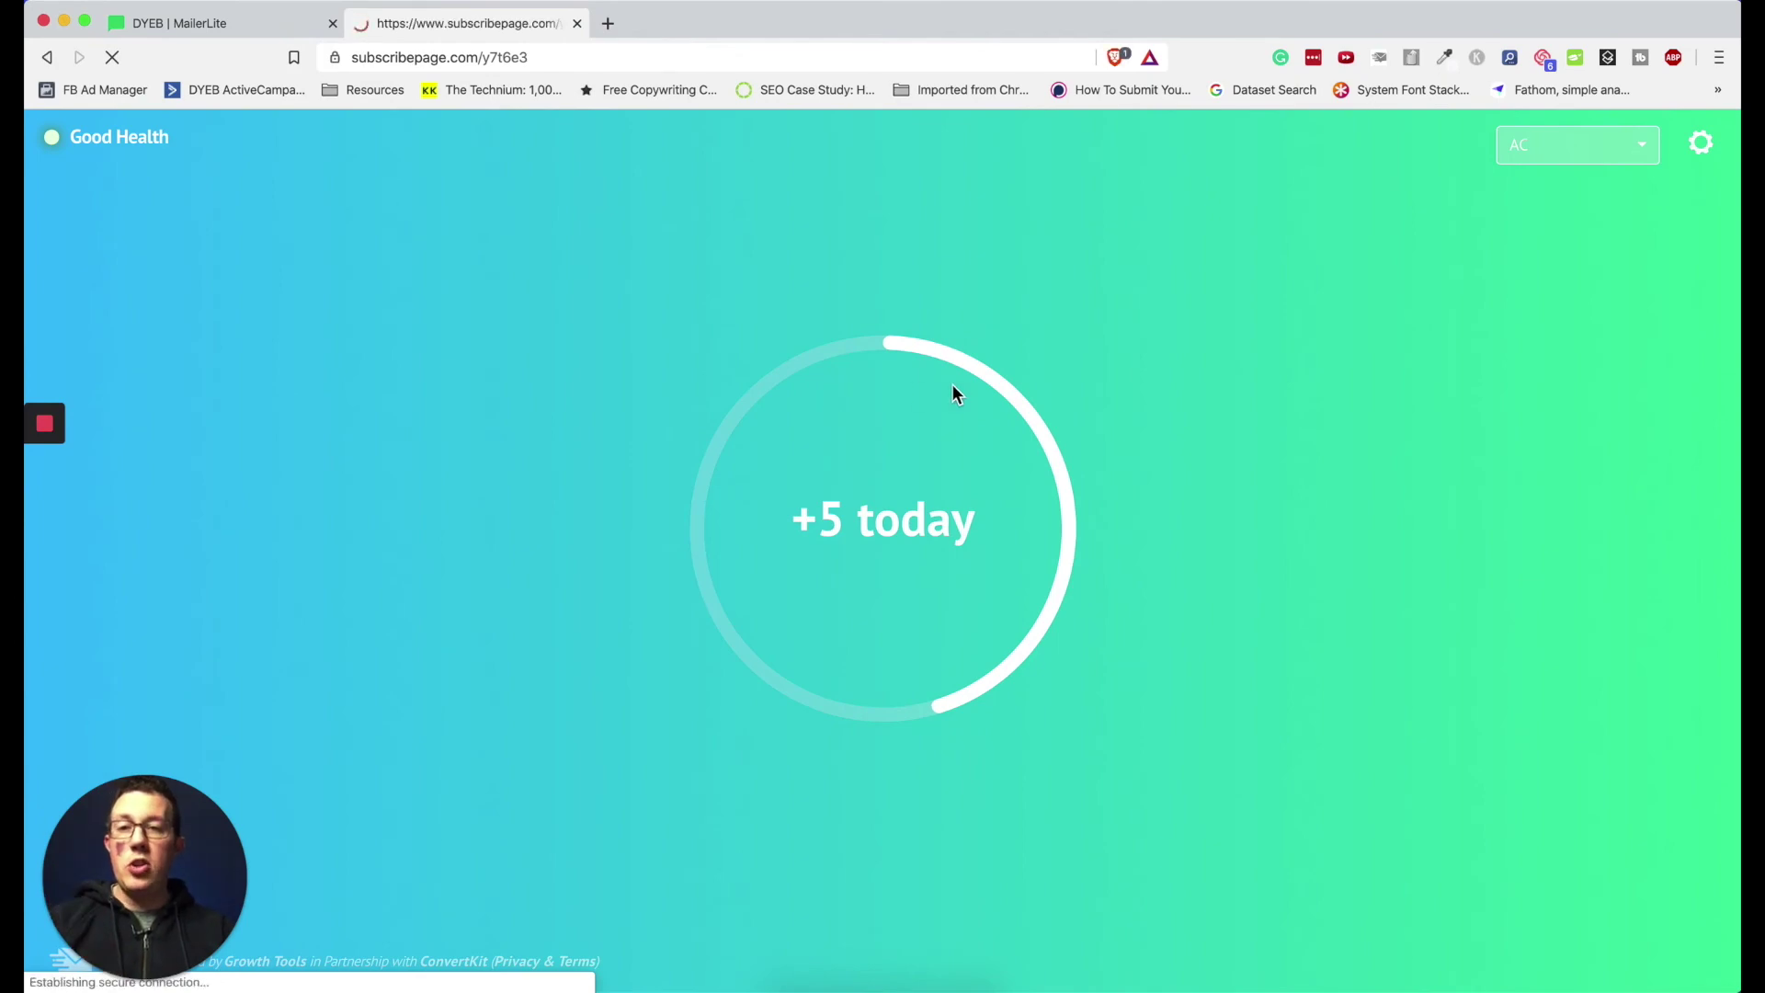
Step: Return to the site overview and change the ending of the landing page URL to somefreebies123123
{"action": "key", "text": "super+1"}
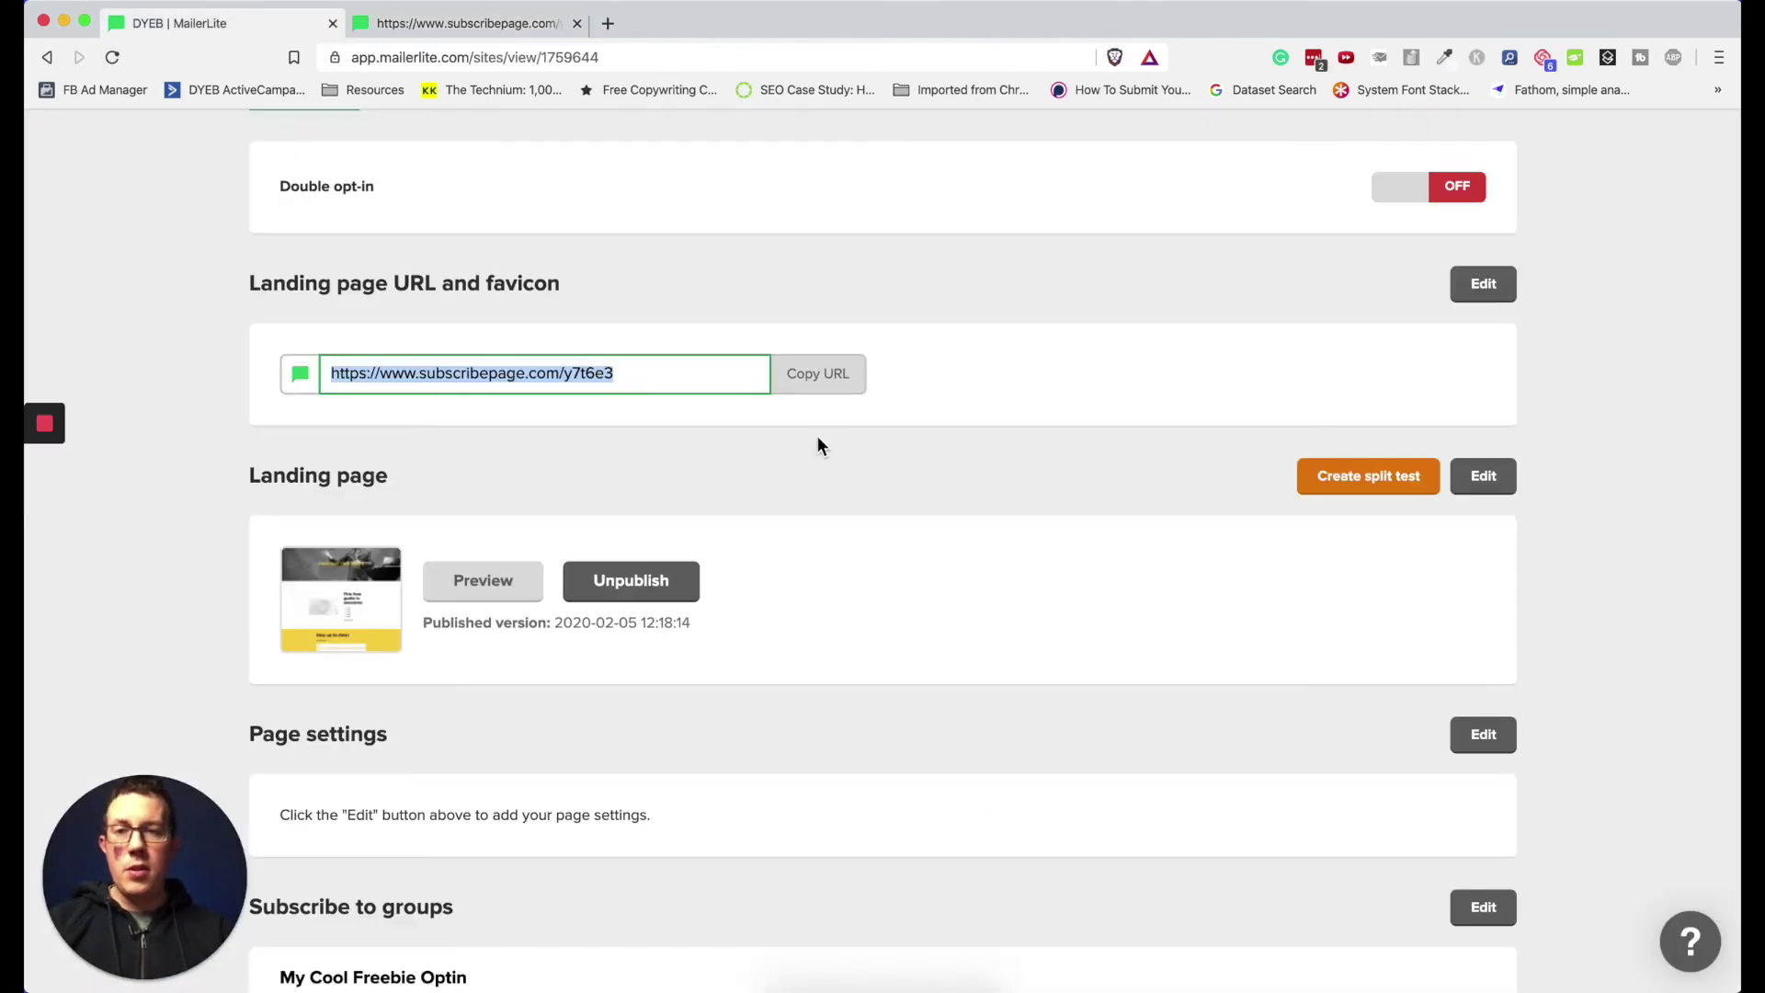
{"action": "left_click", "coordinate": [1483, 283]}
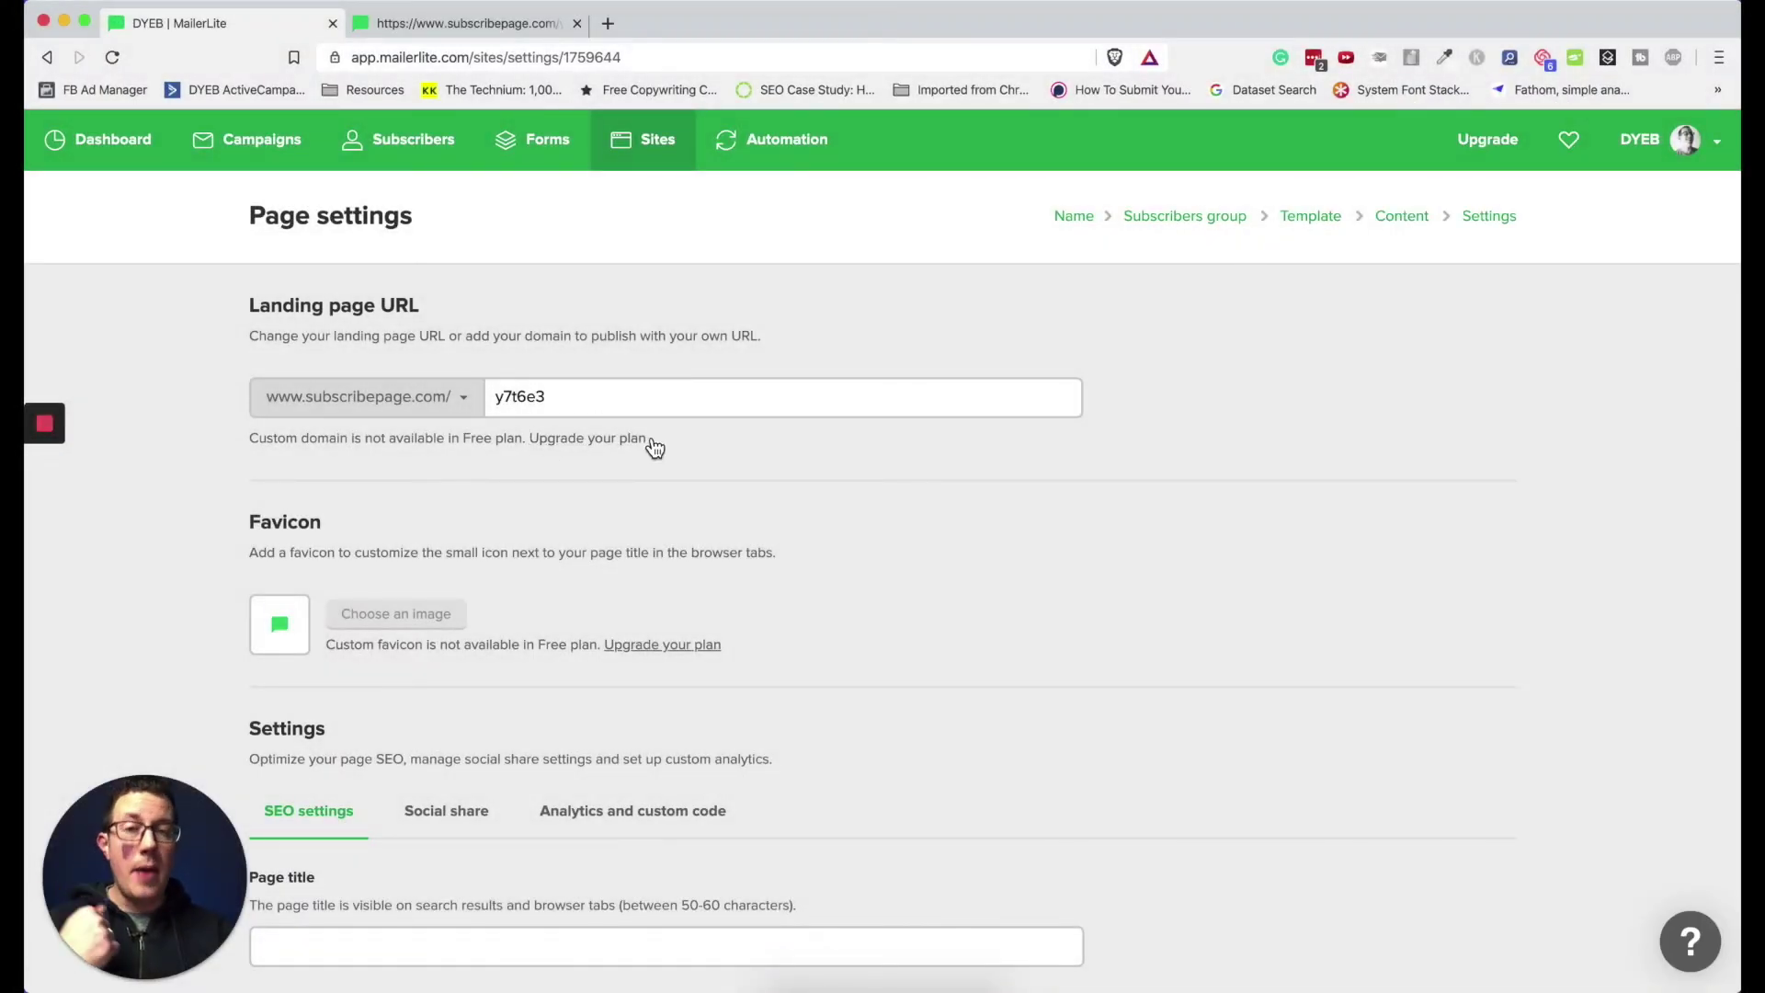
{"action": "left_click", "coordinate": [367, 395]}
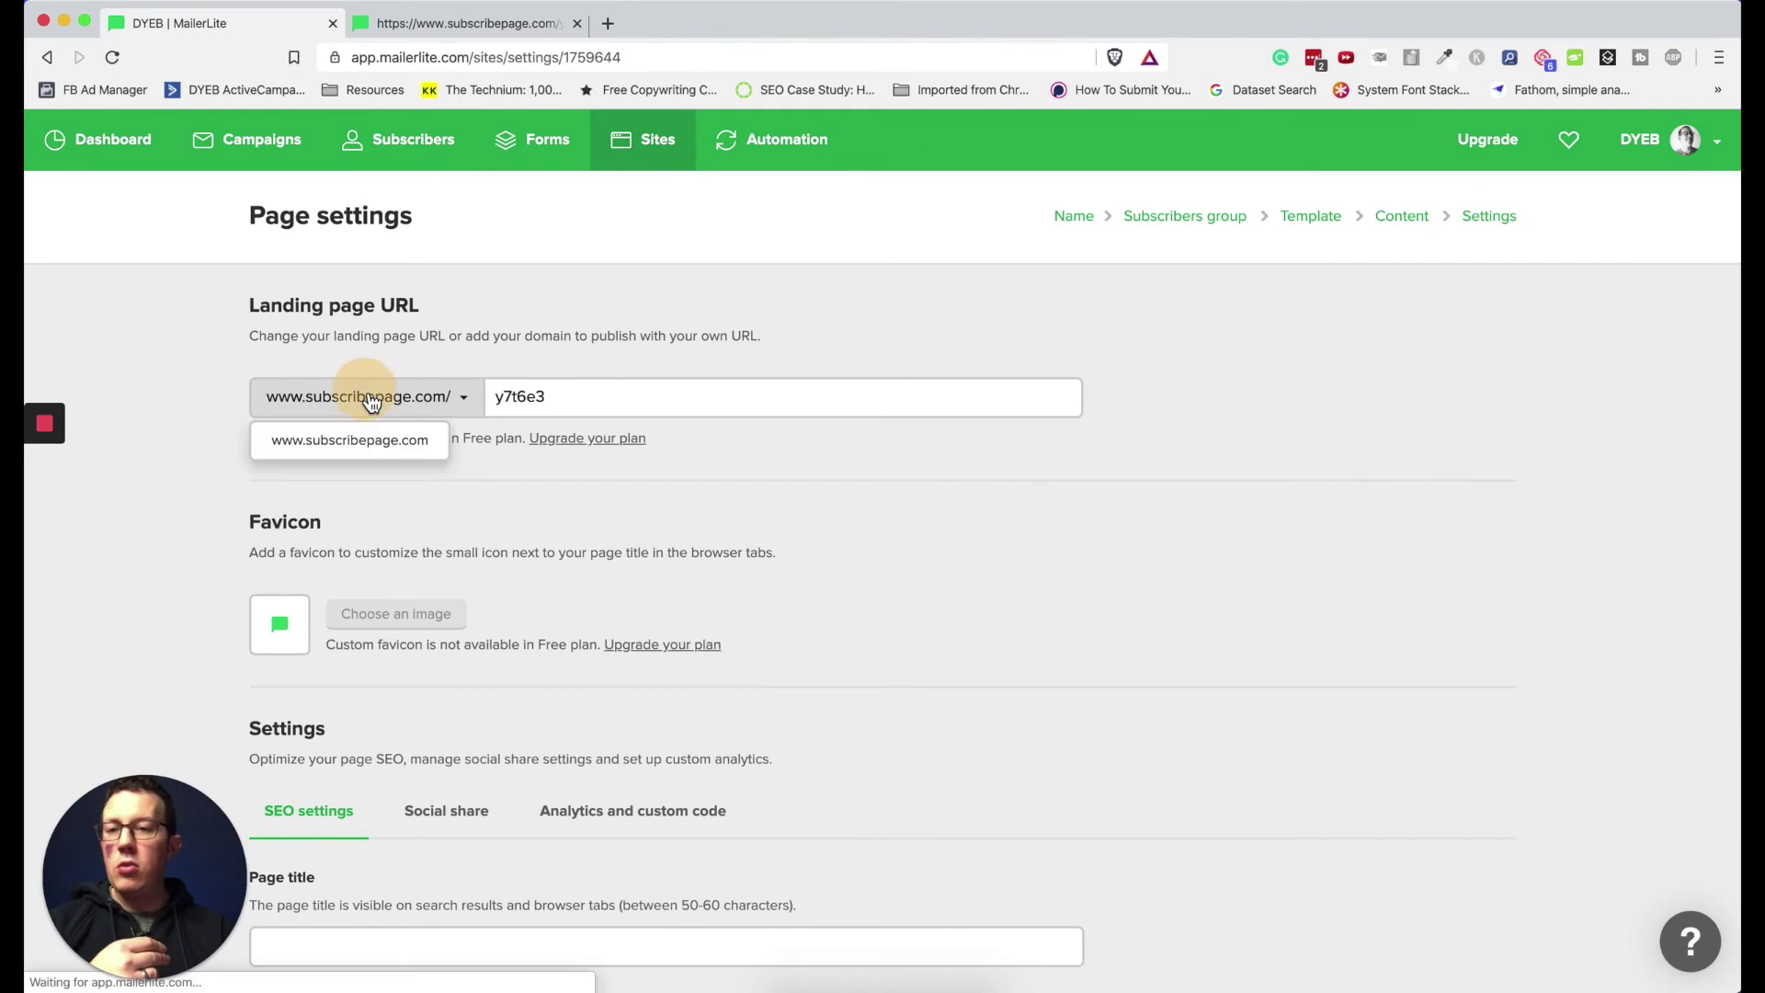
{"action": "double_click", "coordinate": [607, 381]}
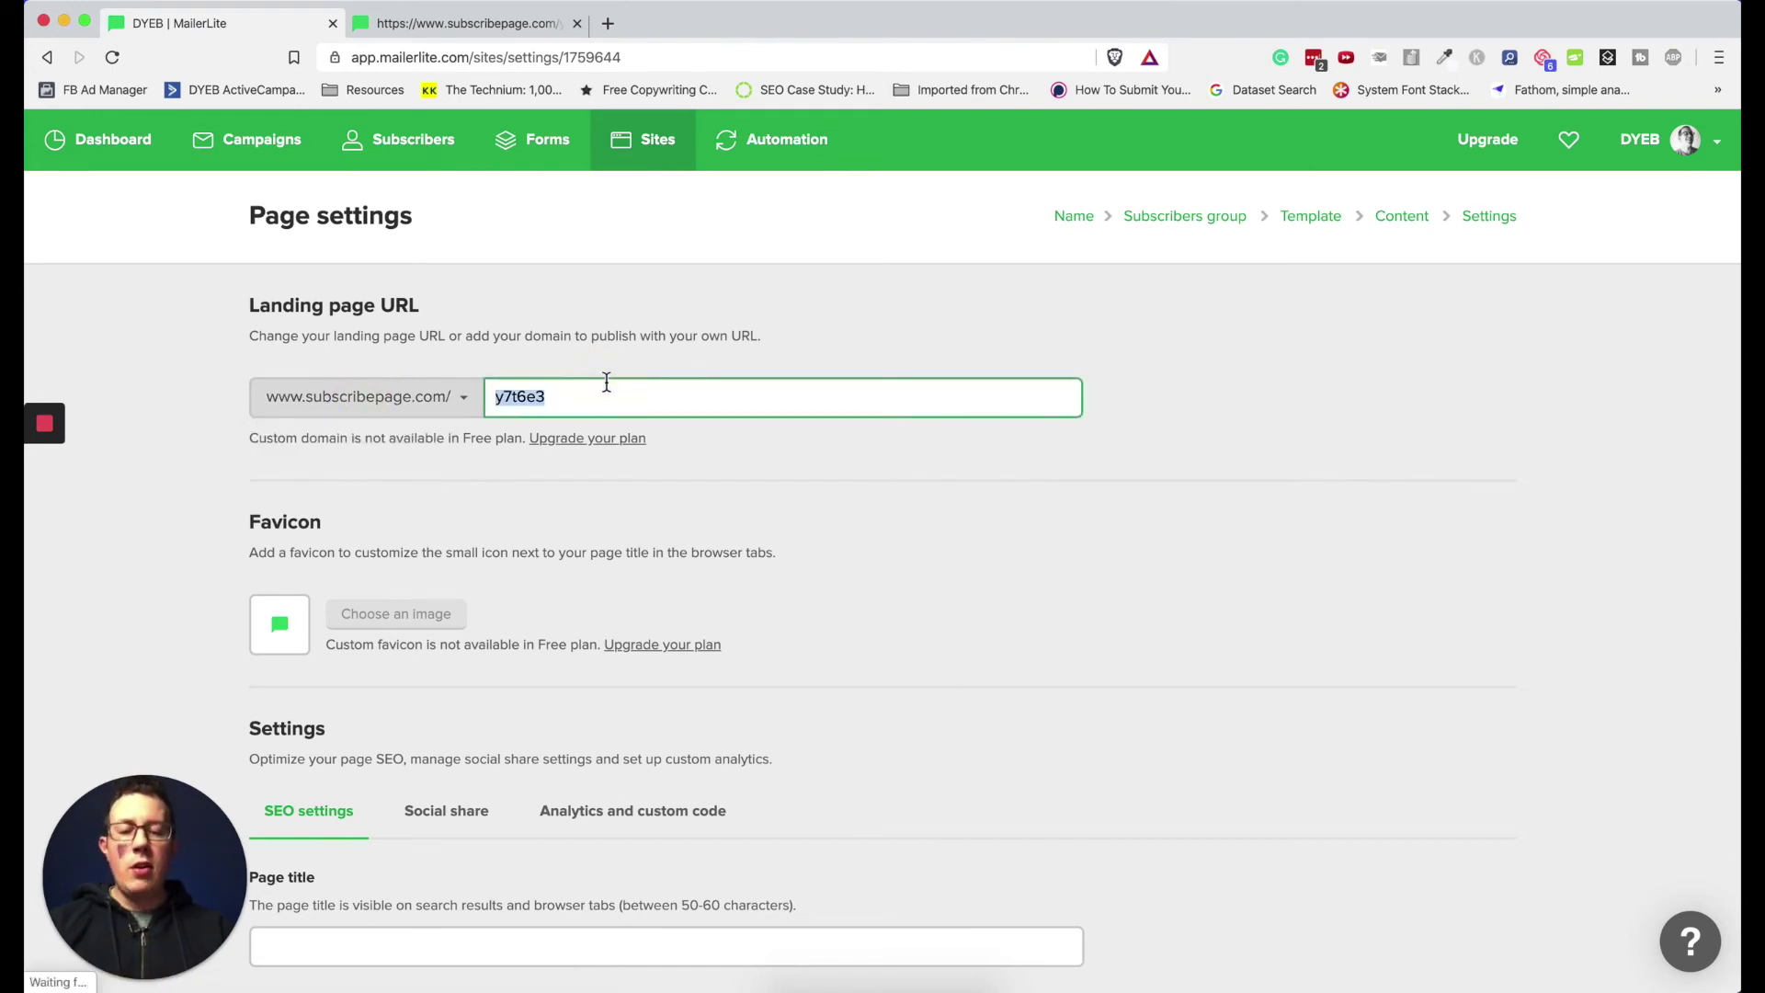
{"action": "type", "text": "somefreebies123123"}
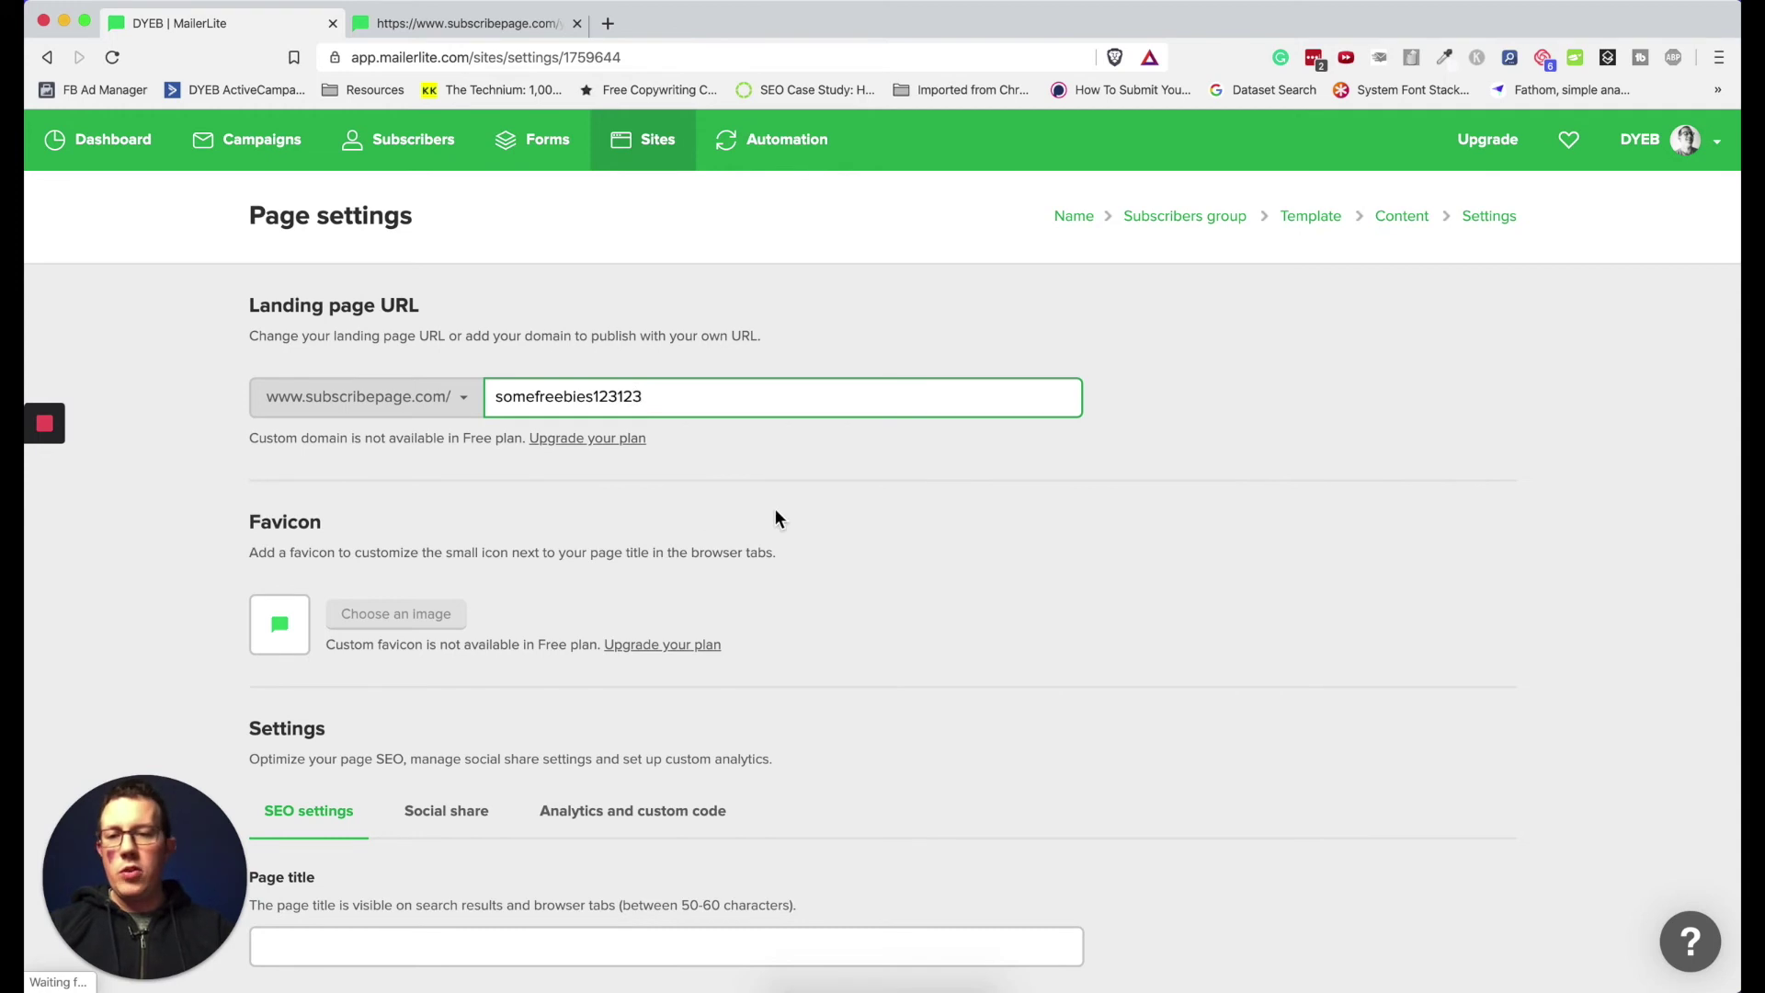
{"action": "left_click", "coordinate": [777, 518]}
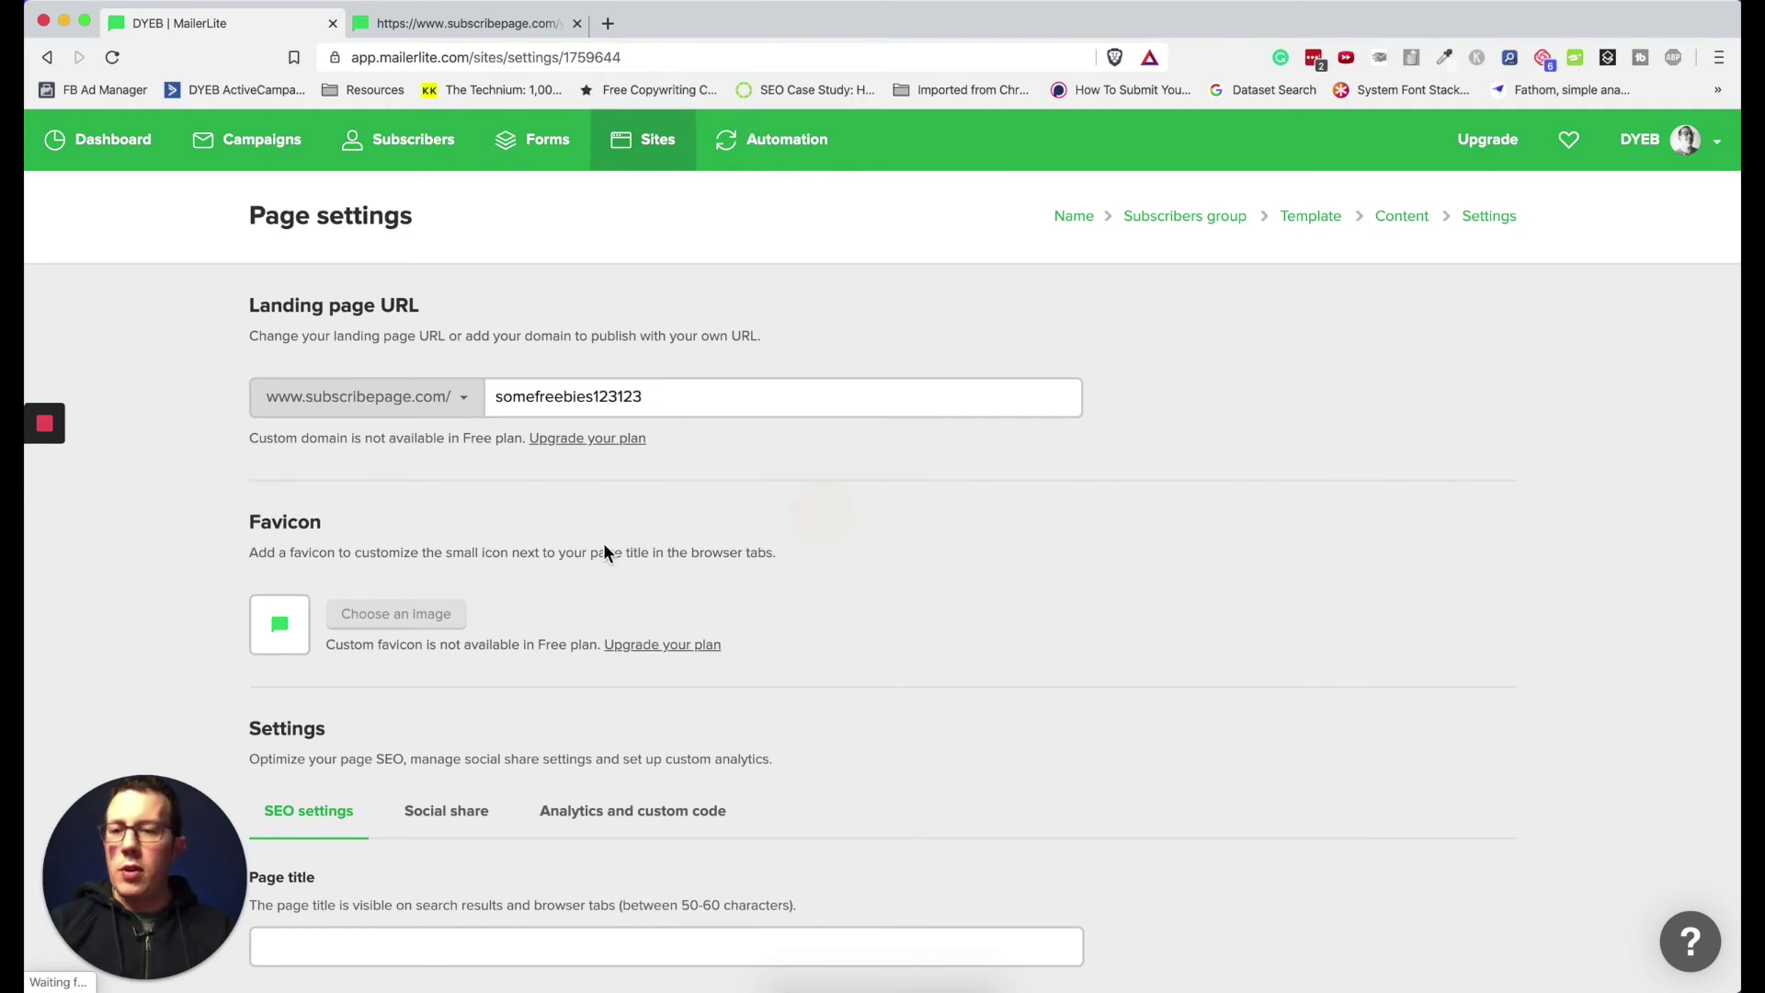
Step: Review the SEO title, keywords and description fields, leave them empty, and save the page settings
{"action": "scroll", "coordinate": [443, 674], "scroll_direction": "down", "scroll_amount": 7}
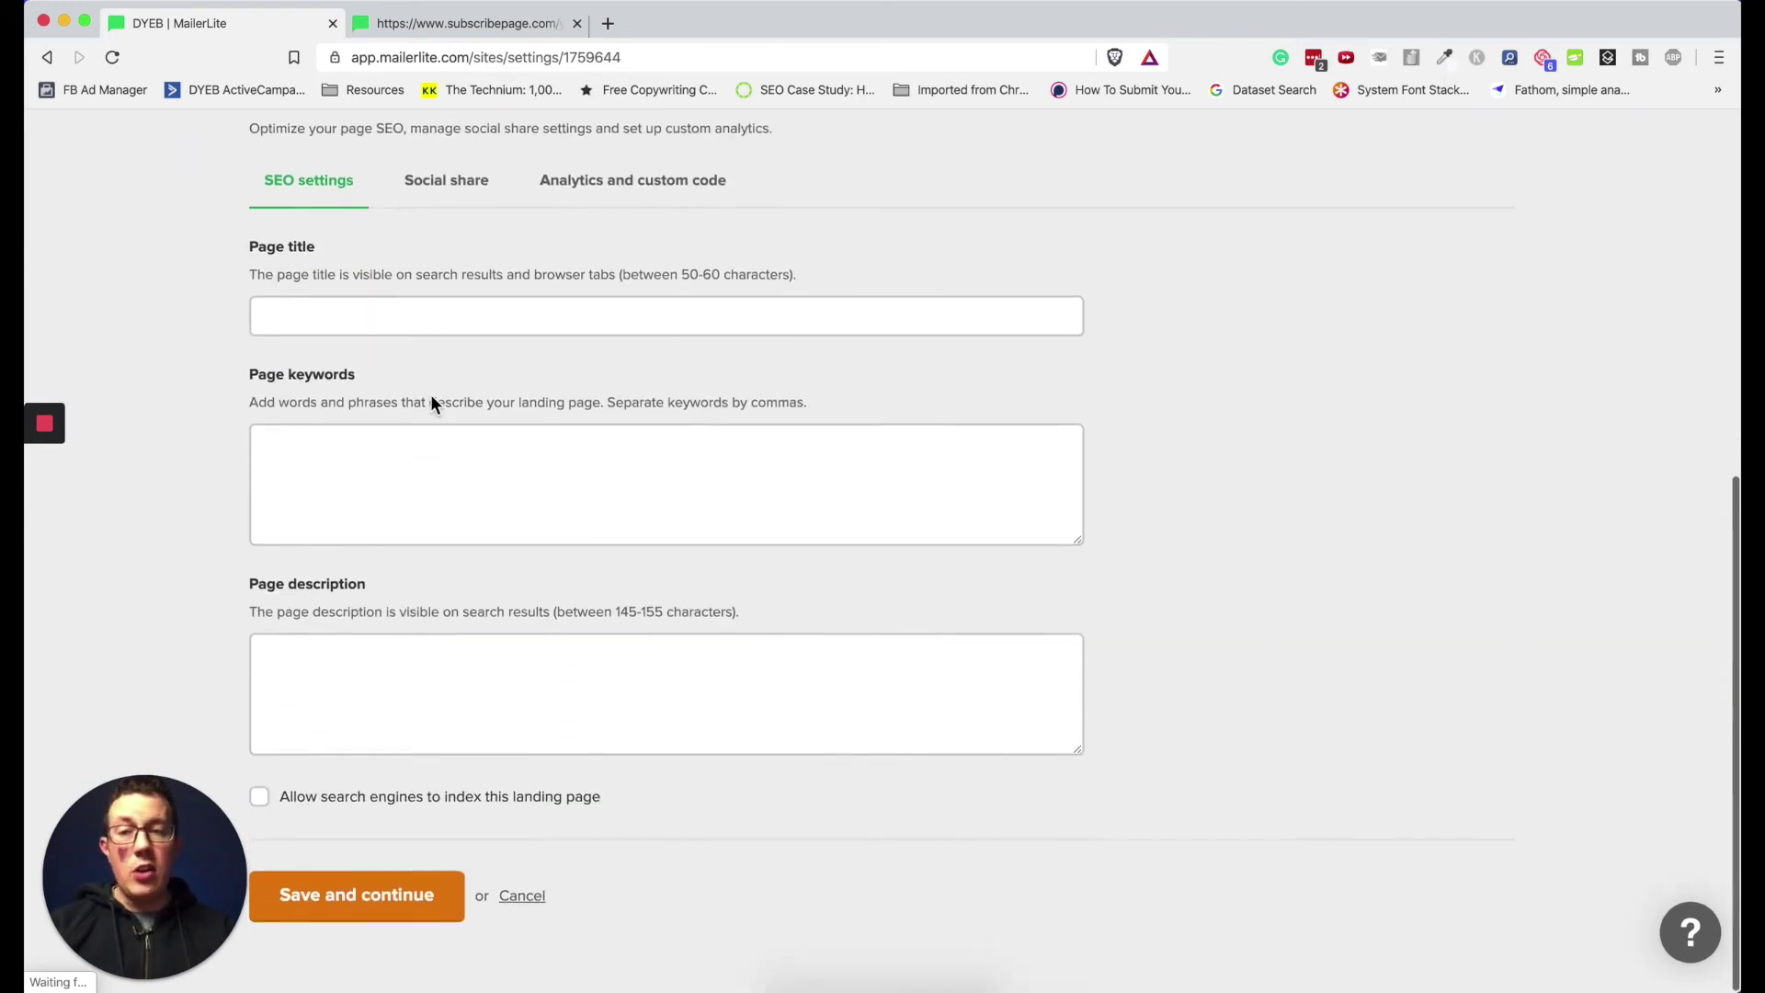
{"action": "left_click", "coordinate": [290, 310]}
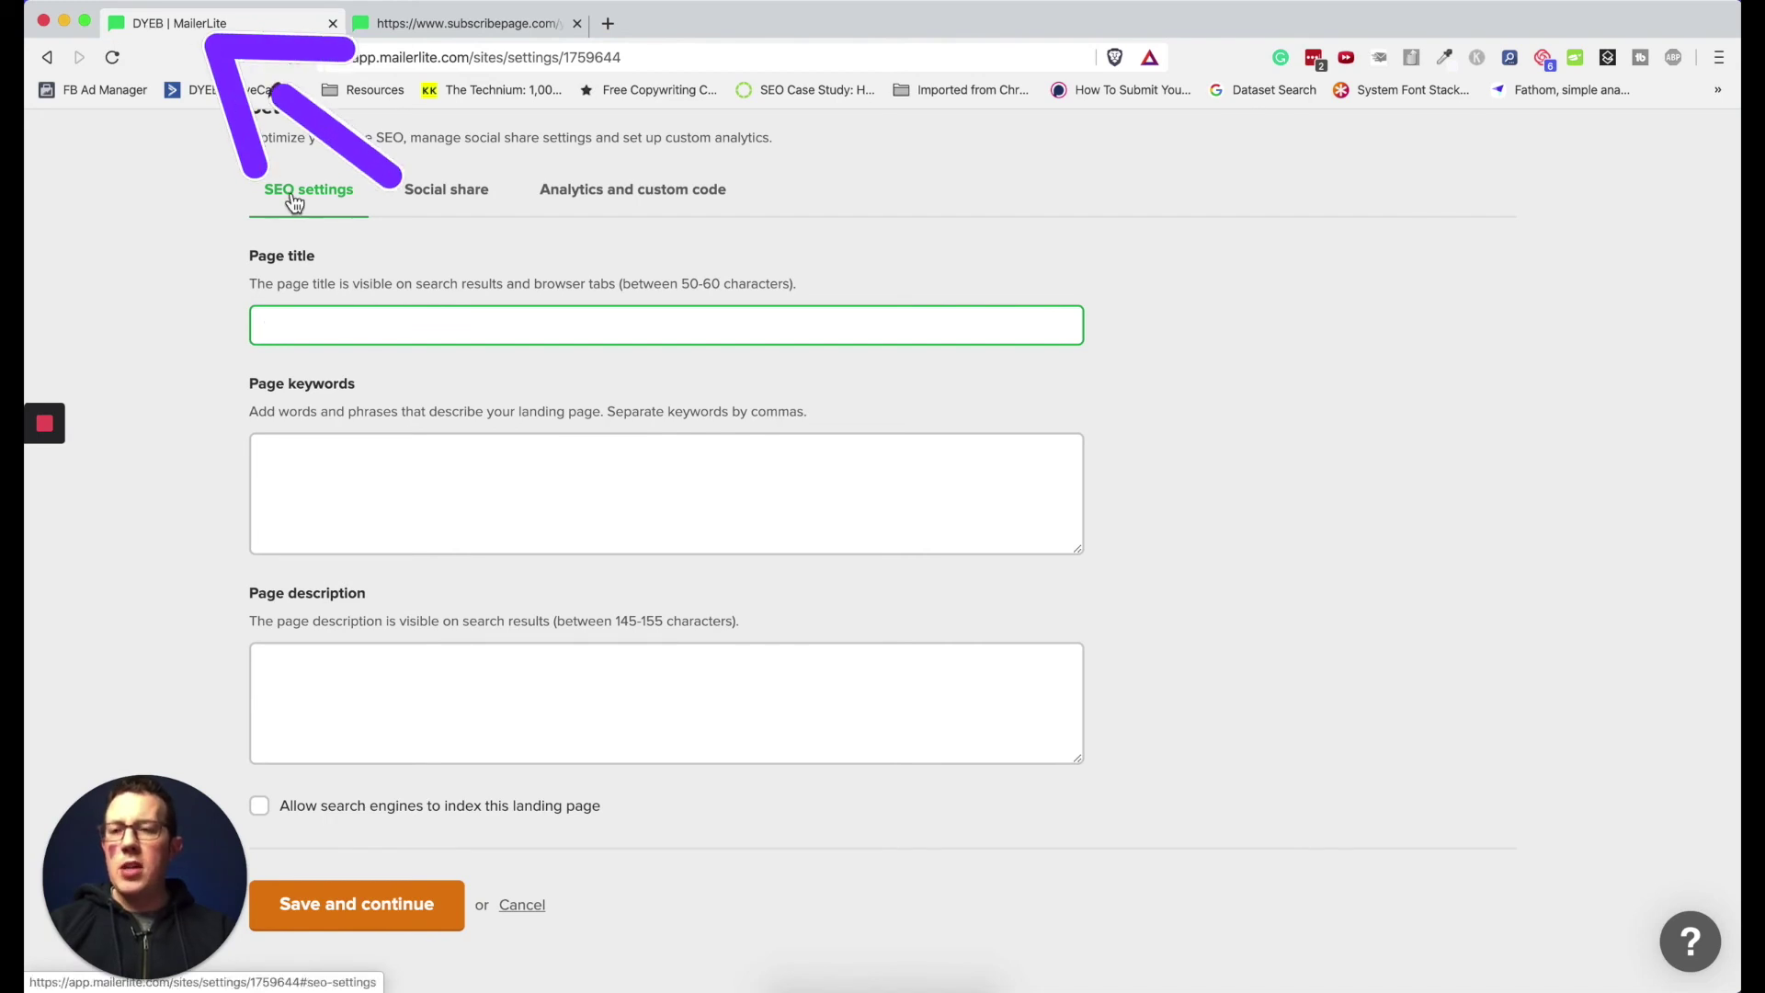
{"action": "left_click", "coordinate": [347, 496]}
{"action": "left_click", "coordinate": [341, 713]}
{"action": "scroll", "coordinate": [521, 790], "scroll_direction": "down", "scroll_amount": 1}
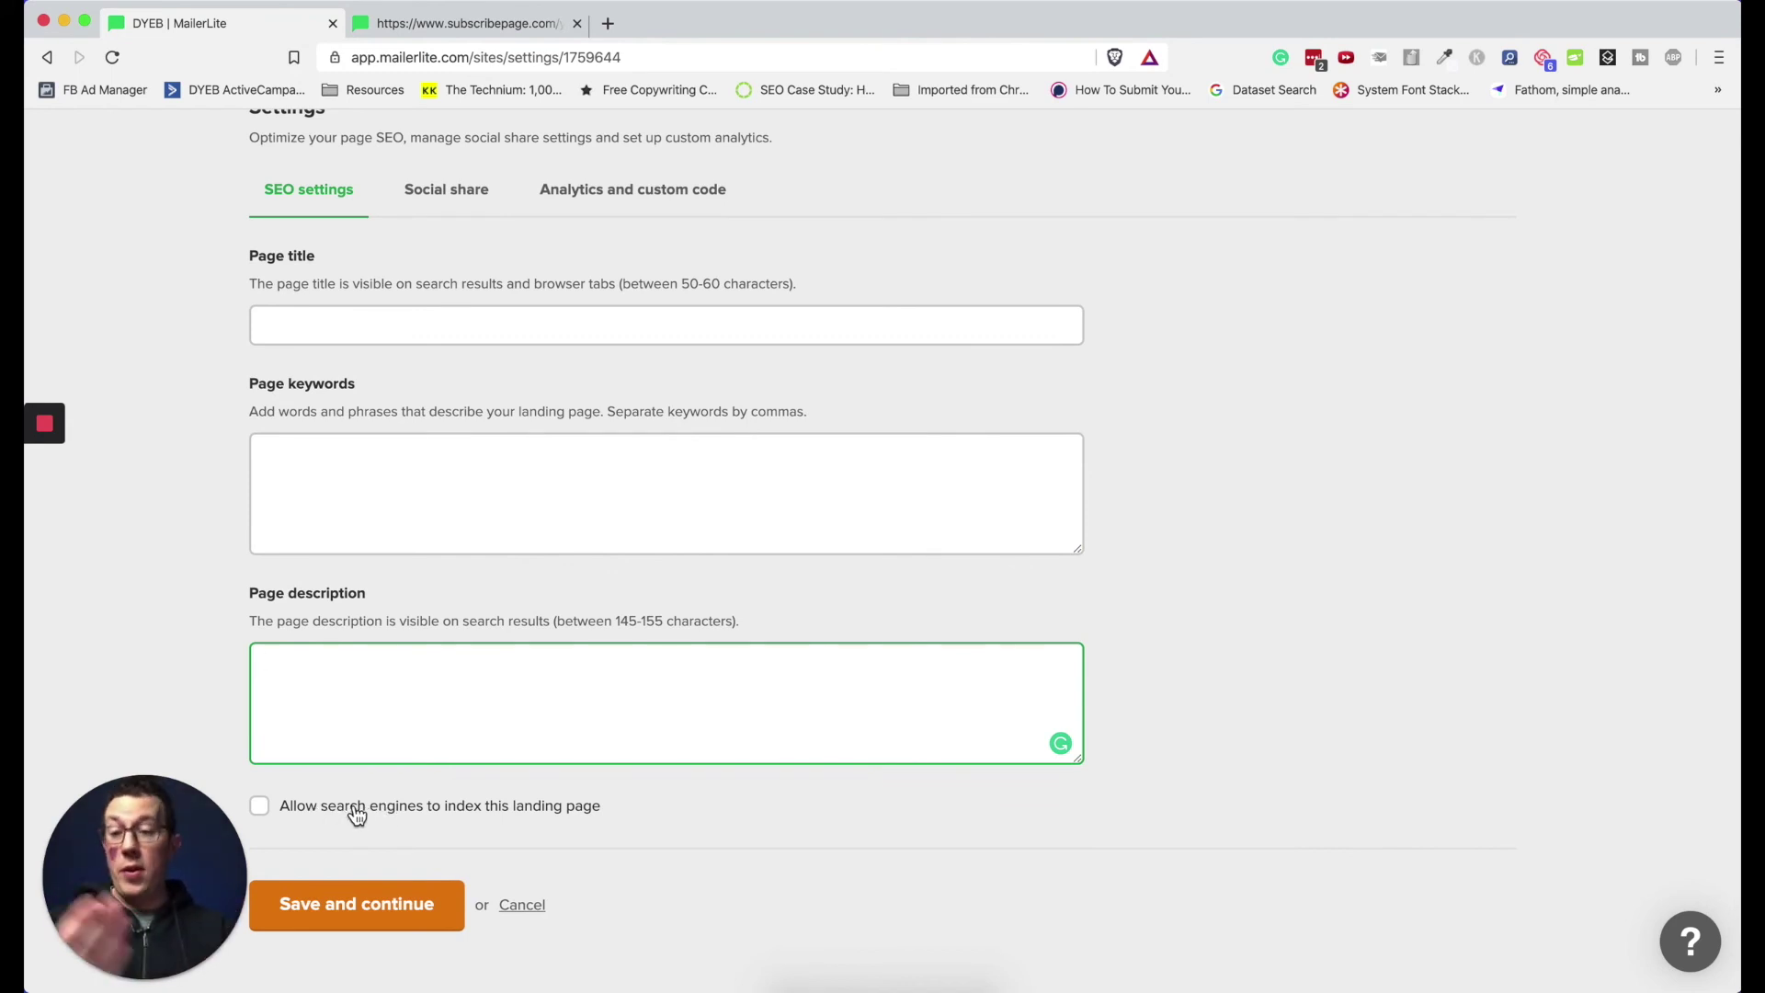
{"action": "left_click", "coordinate": [348, 905]}
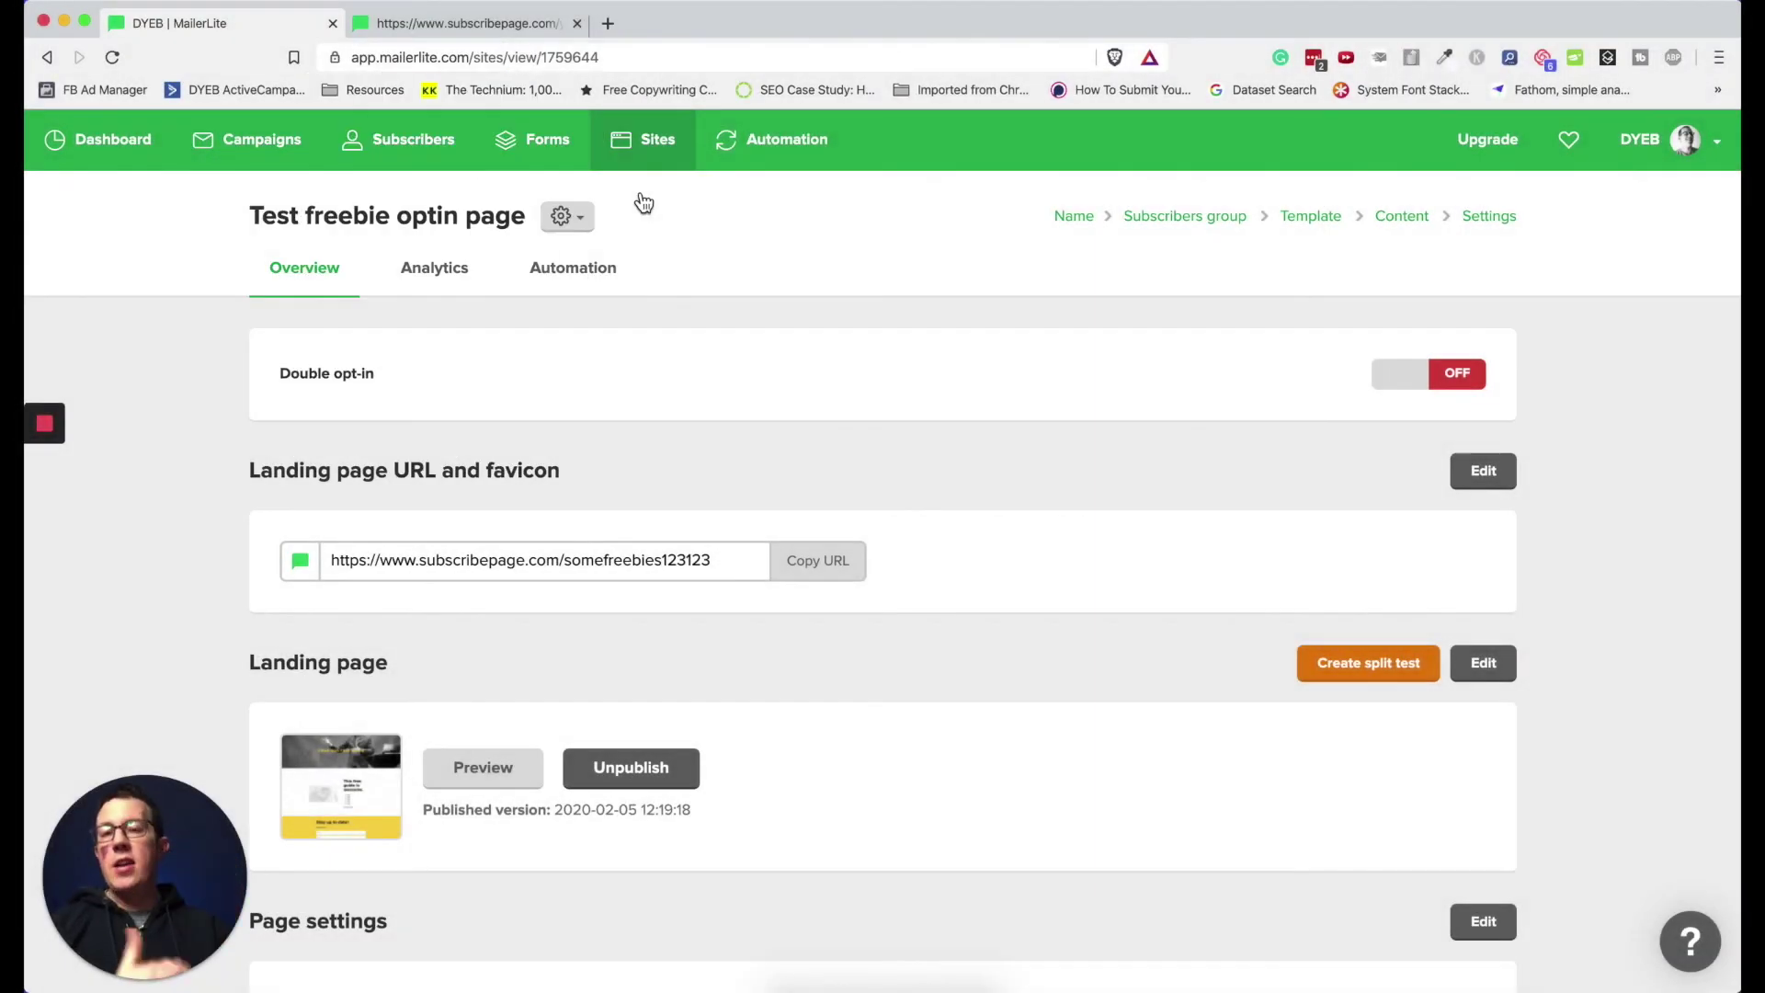
Step: Review the Google Analytics, Facebook pixel, heatmap and code injection options in the page settings and save without entering any
{"action": "left_click", "coordinate": [621, 473]}
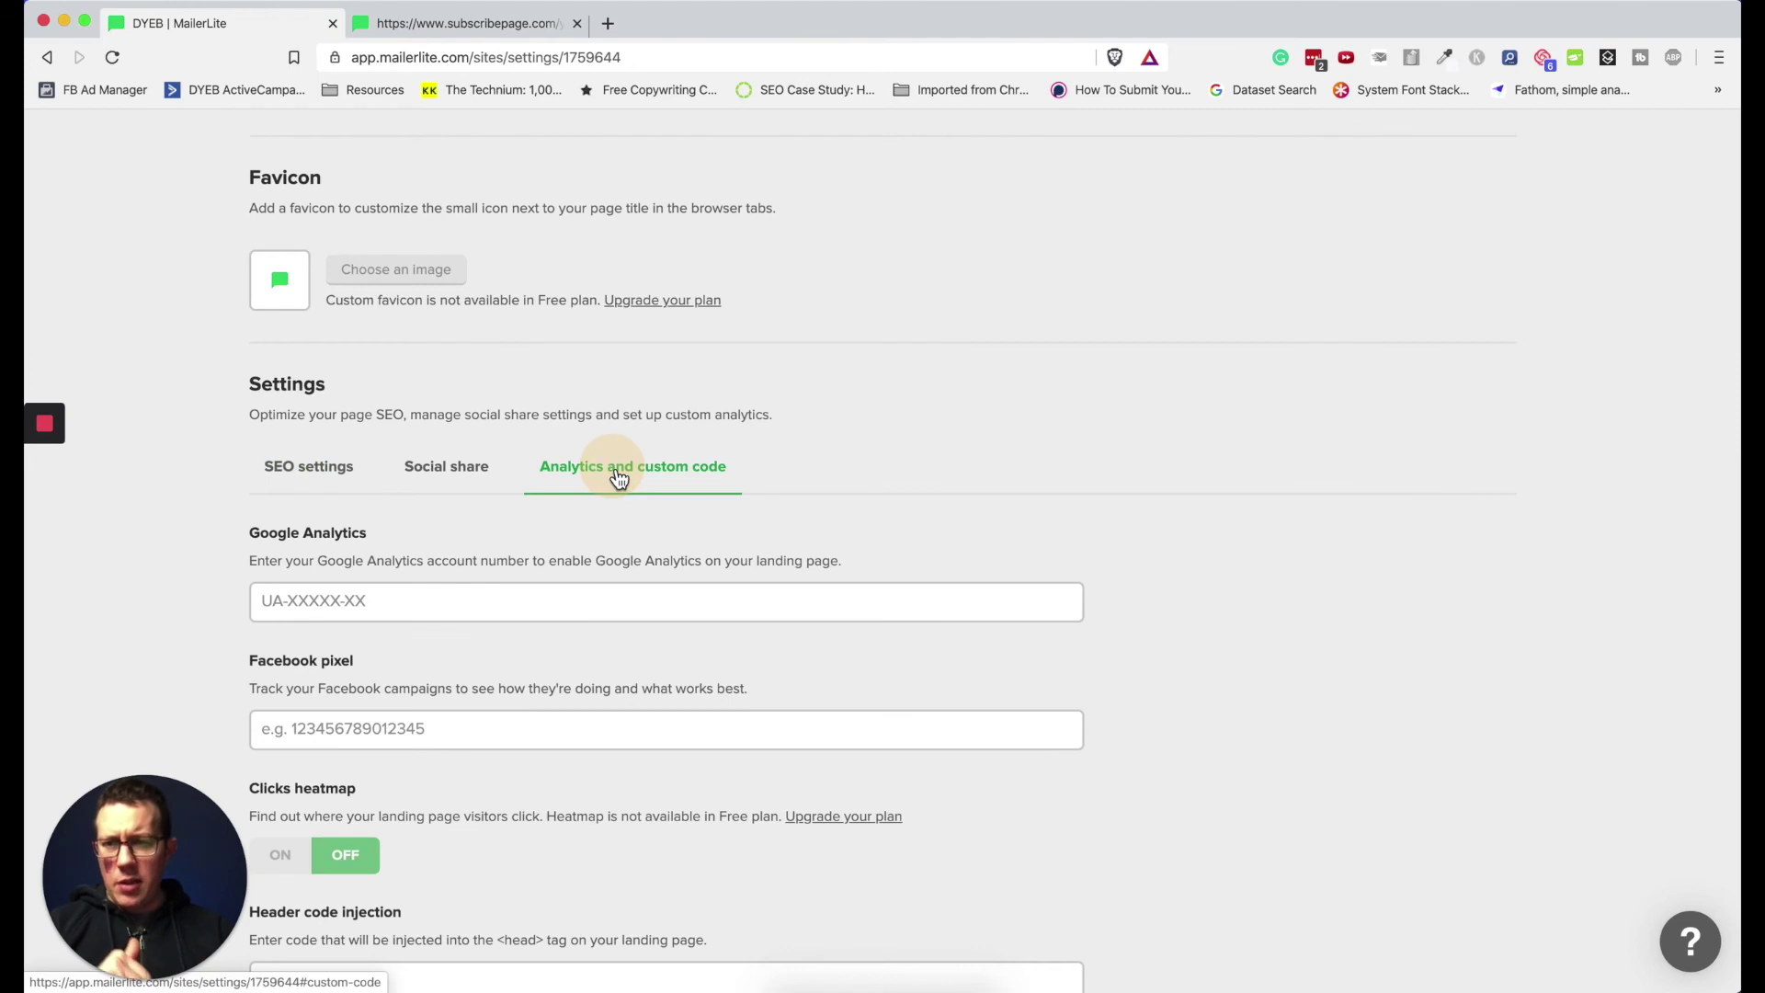
{"action": "scroll", "coordinate": [524, 465], "scroll_direction": "down", "scroll_amount": 3}
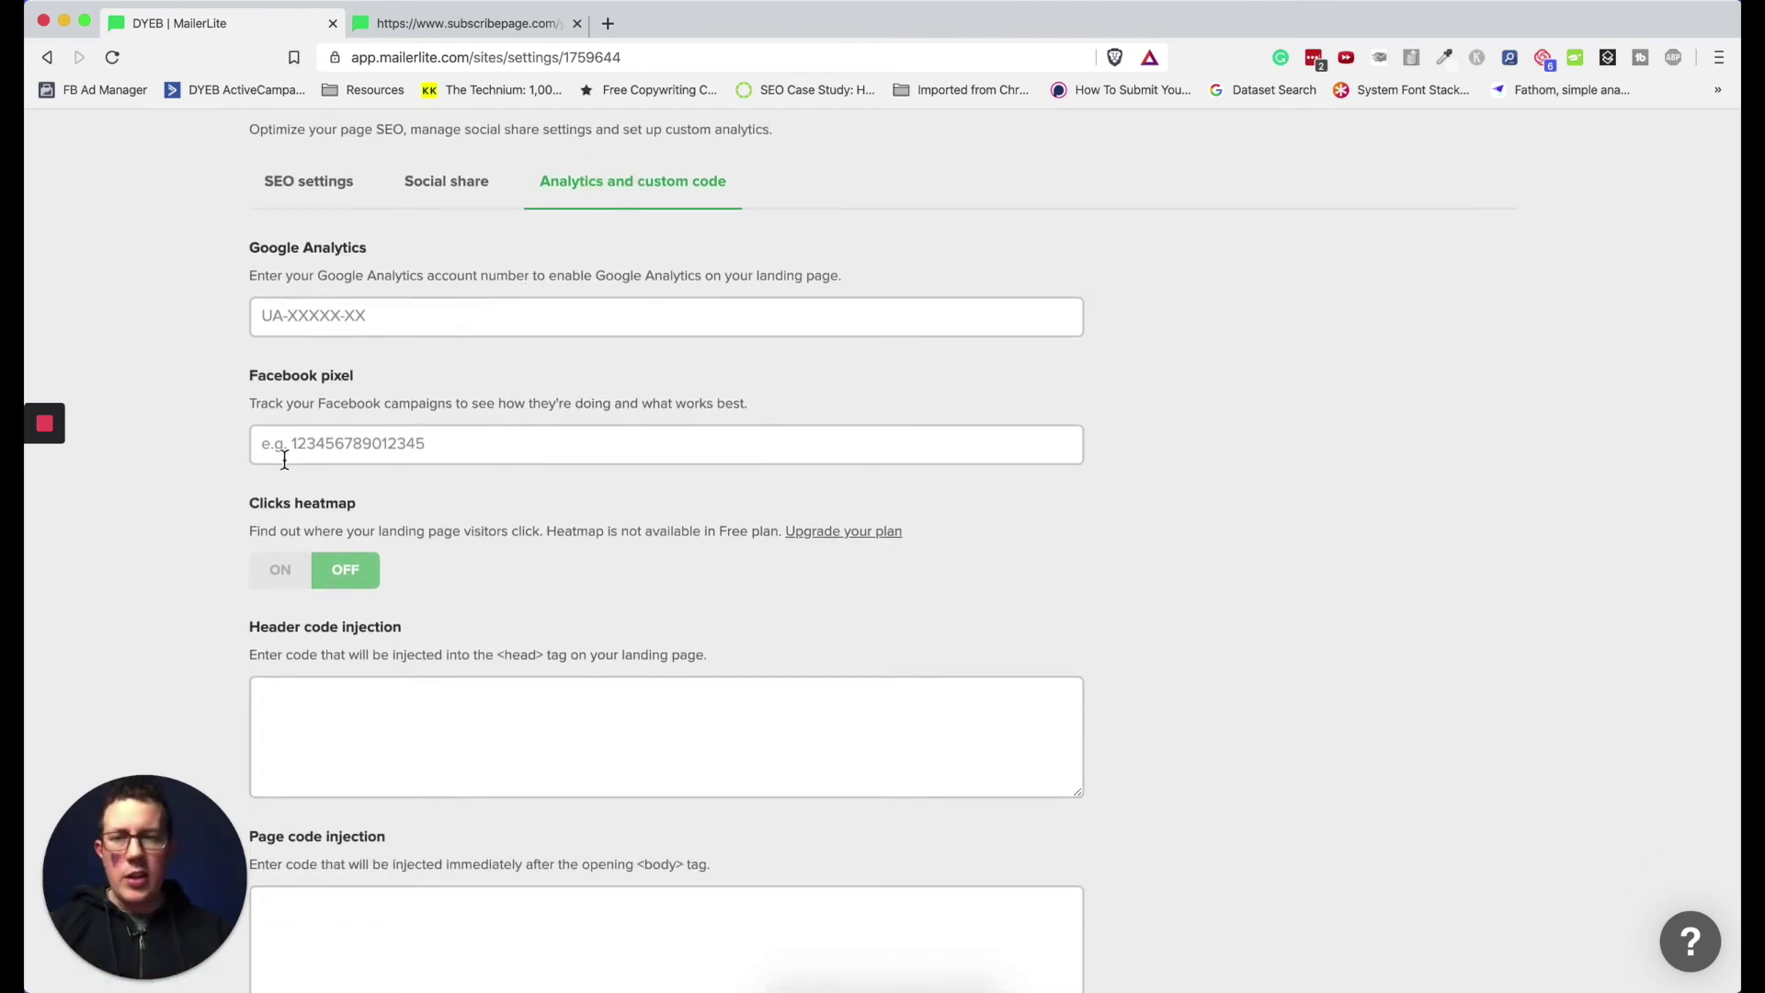
{"action": "scroll", "coordinate": [427, 427], "scroll_direction": "down", "scroll_amount": 2}
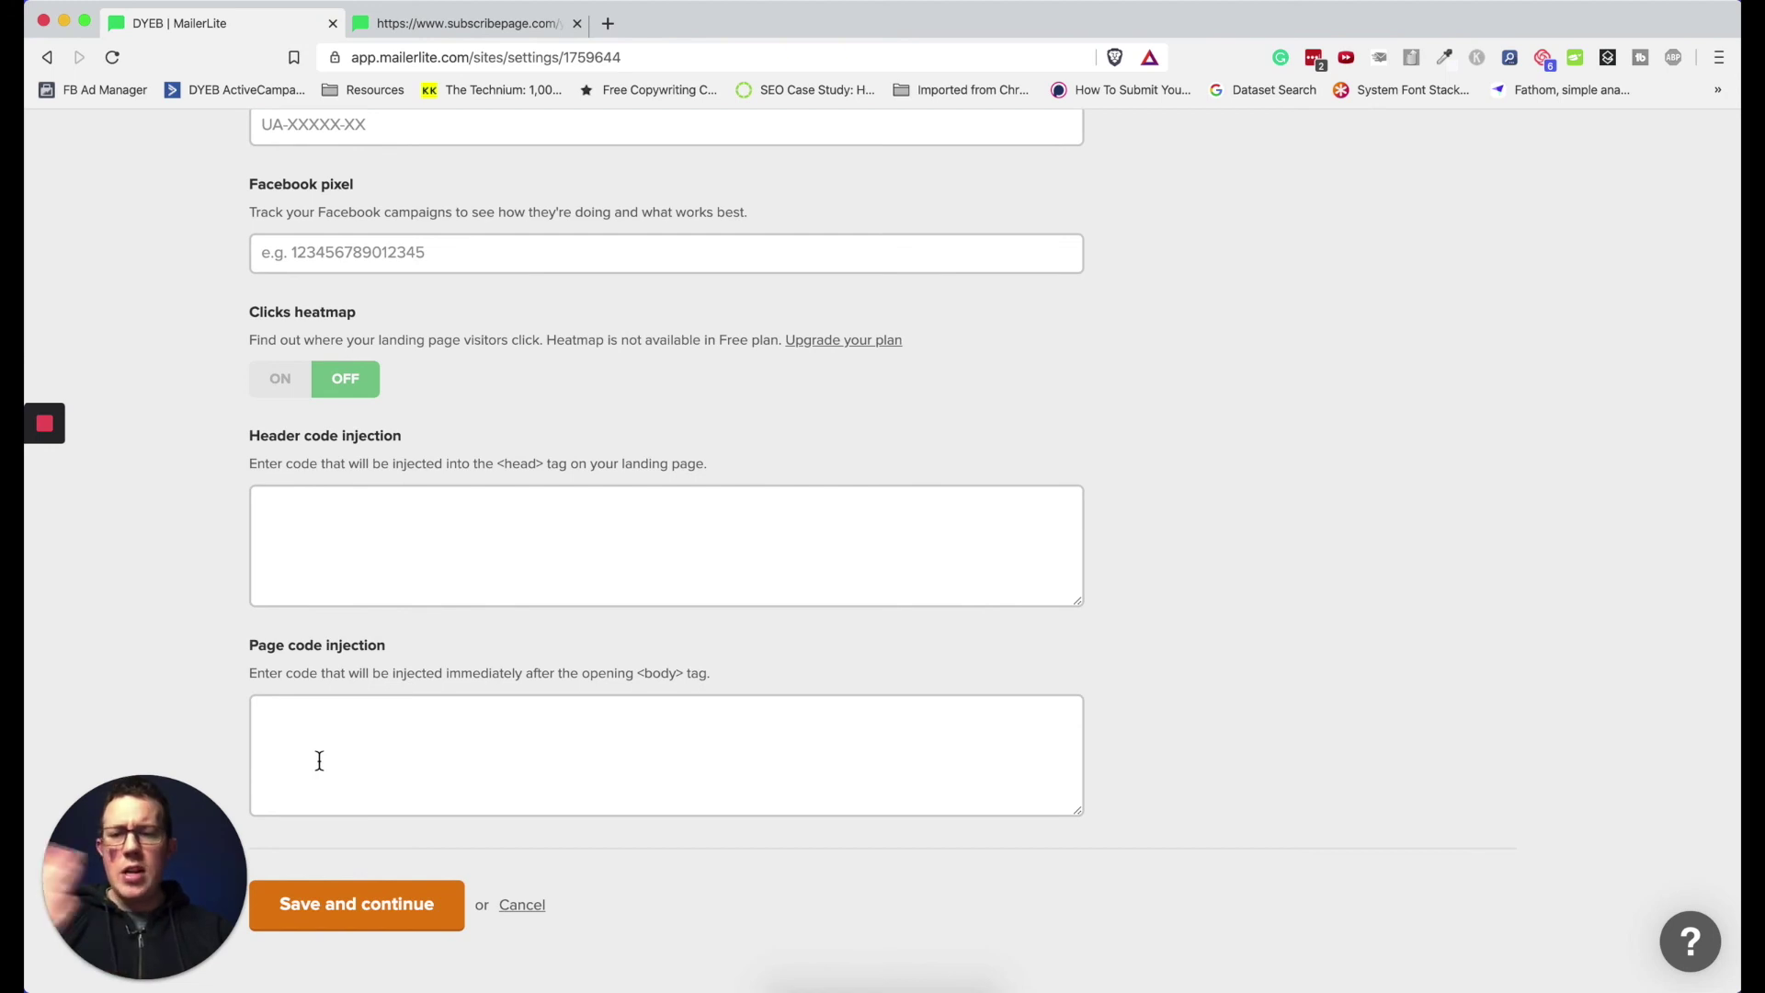
{"action": "left_click", "coordinate": [355, 910]}
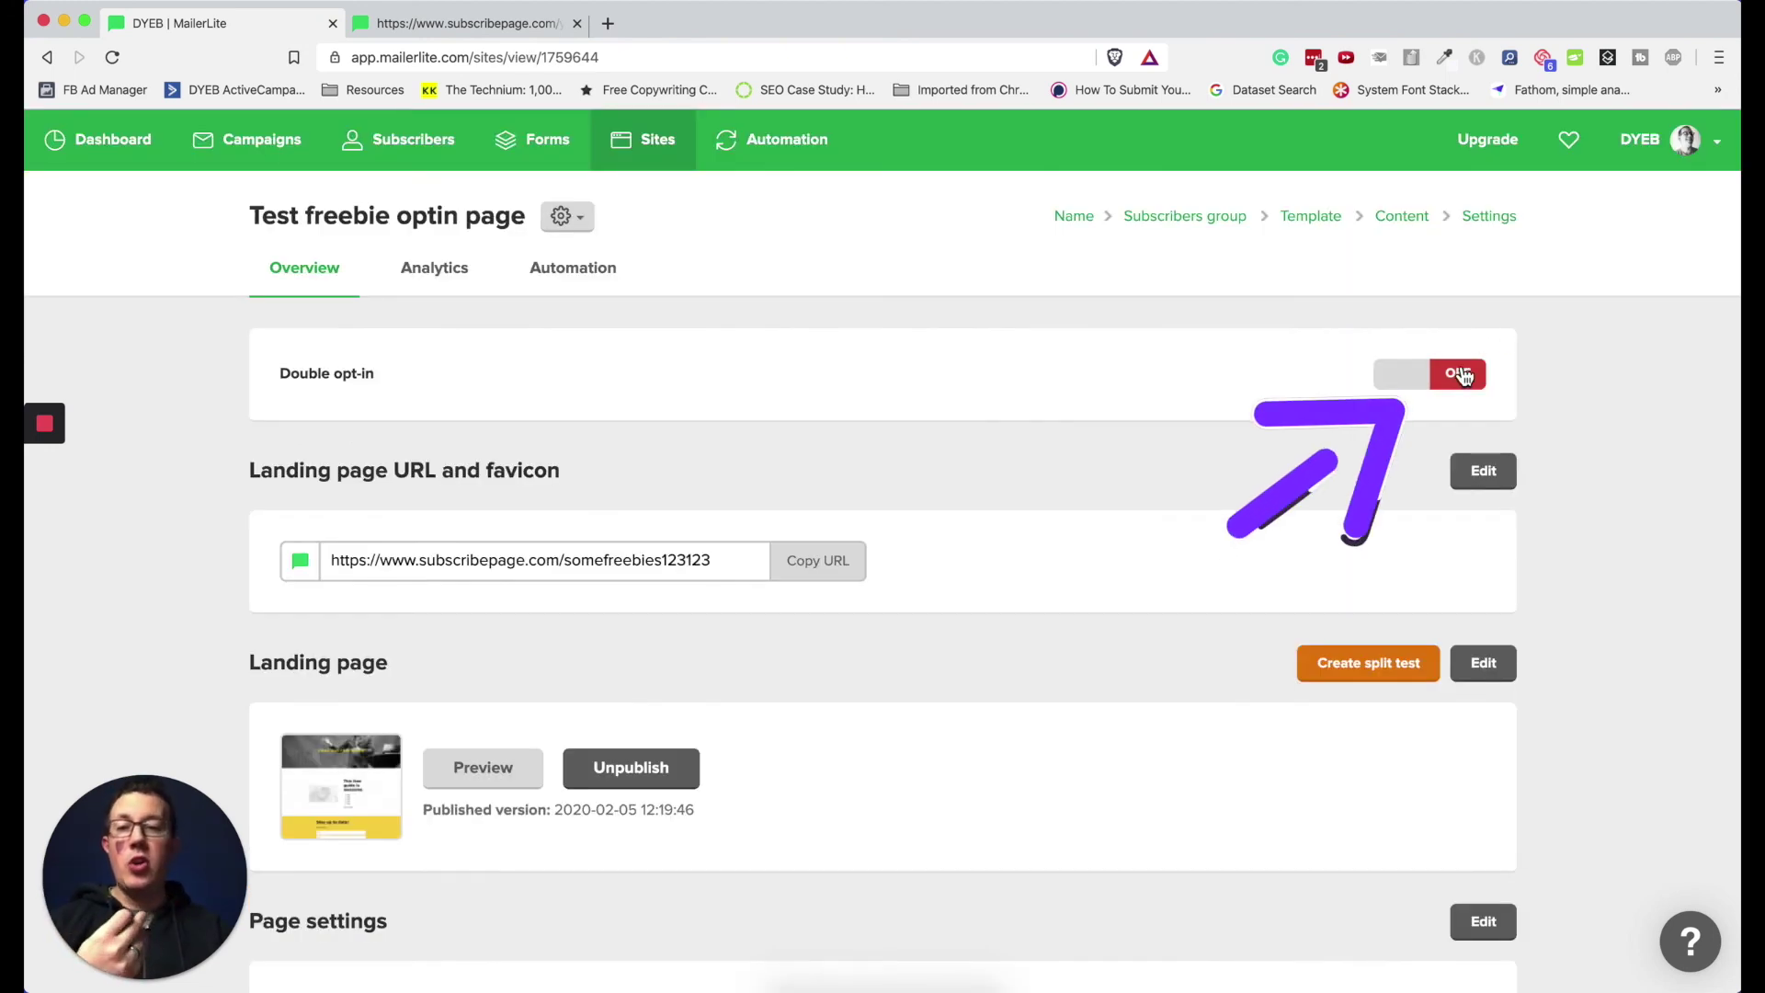
Step: Examine the landing page's analytics, including the daily stats and the subscribers list
{"action": "left_click", "coordinate": [428, 272]}
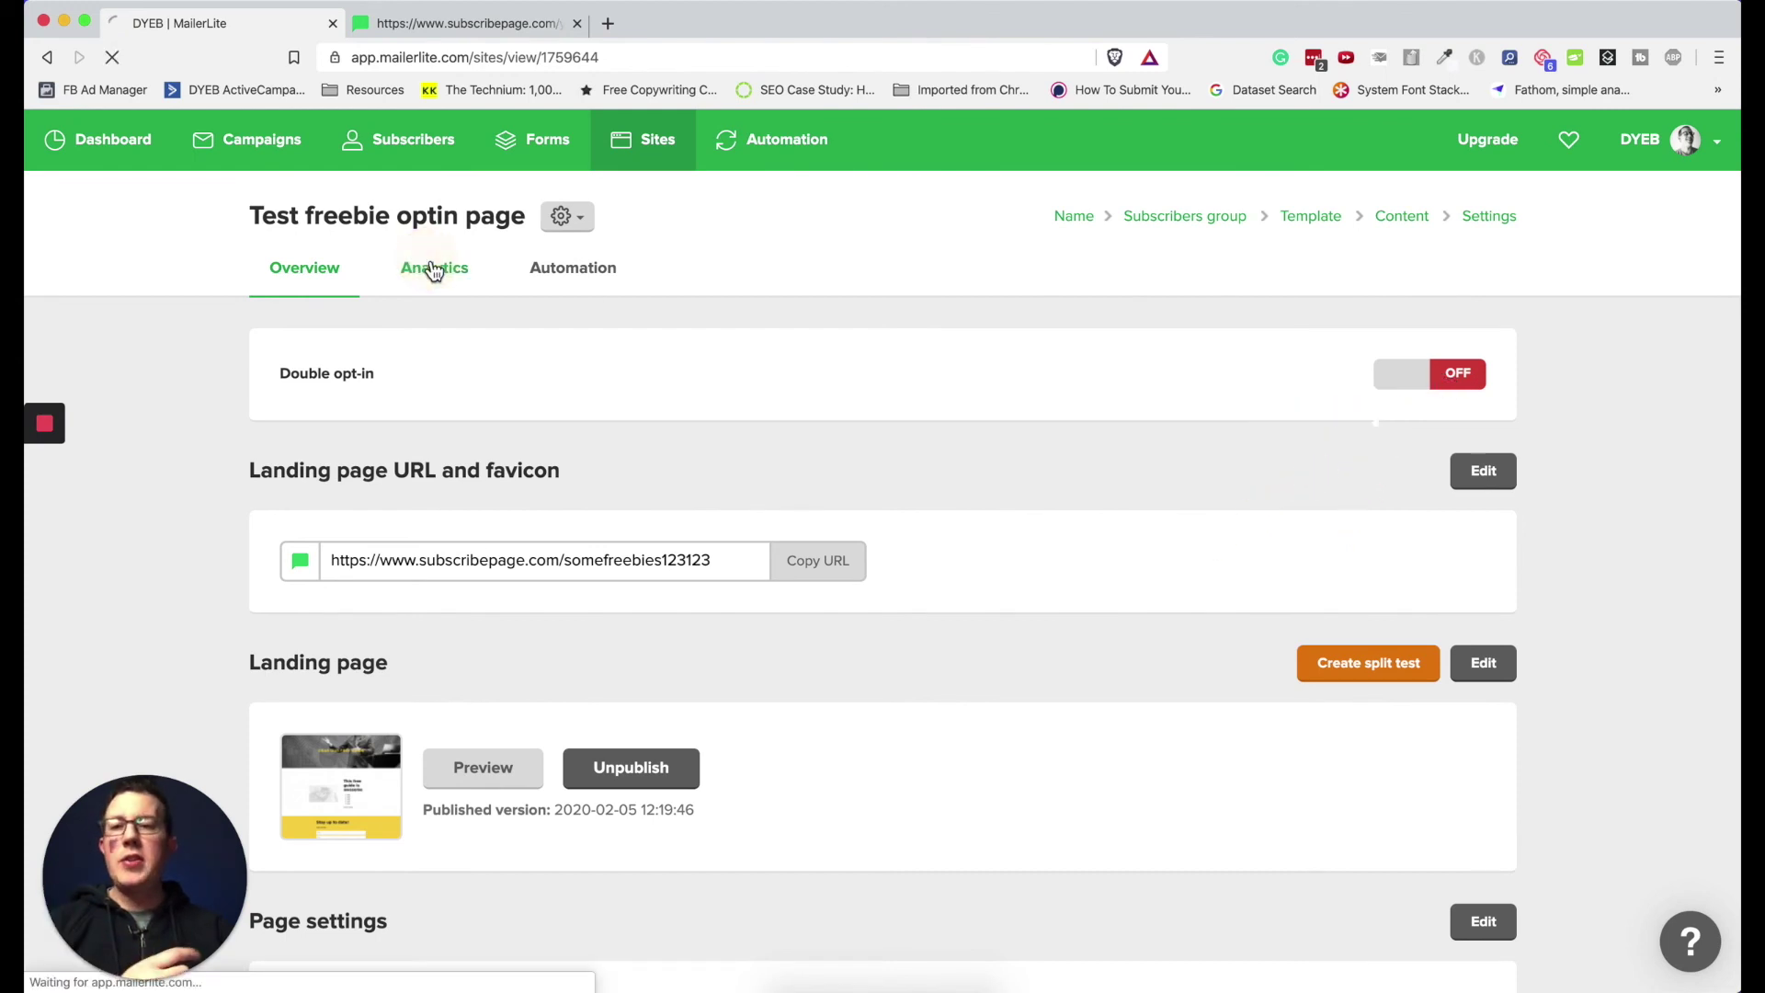
{"action": "scroll", "coordinate": [421, 349], "scroll_direction": "down", "scroll_amount": 5}
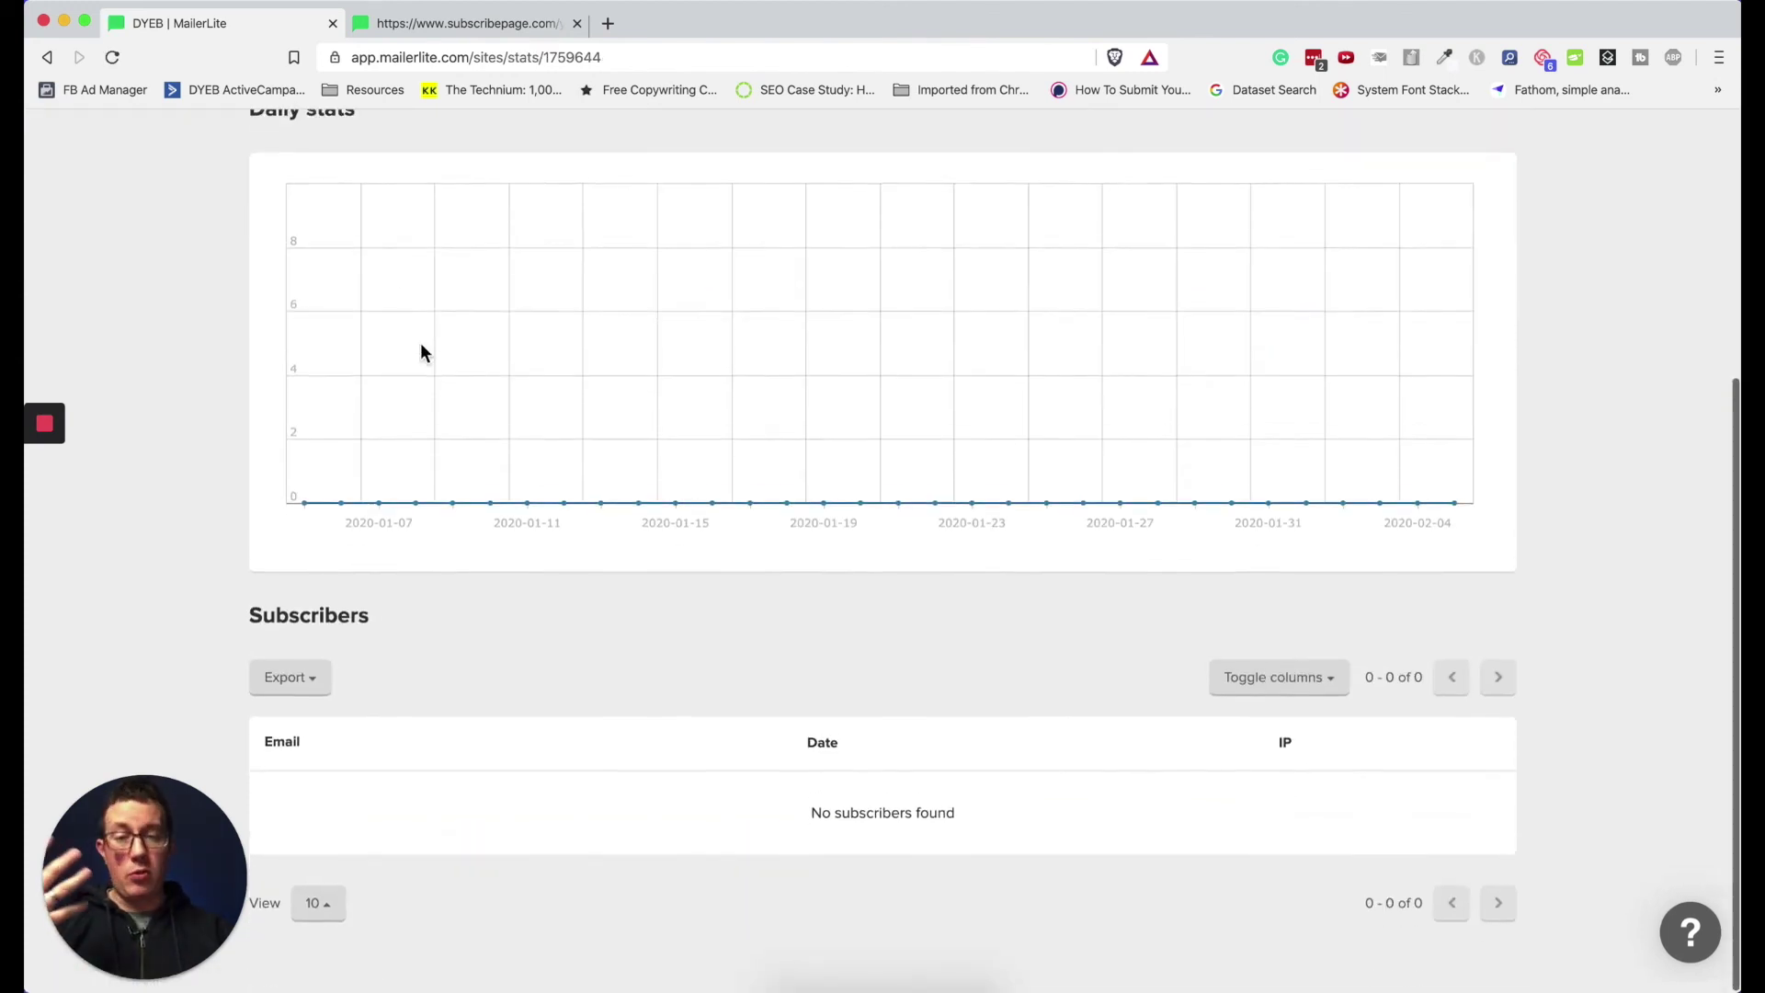
Step: Return to the landing page overview, preview the published page in its mobile layout and review it down to the signup form
{"action": "scroll", "coordinate": [644, 827], "scroll_direction": "up", "scroll_amount": 5}
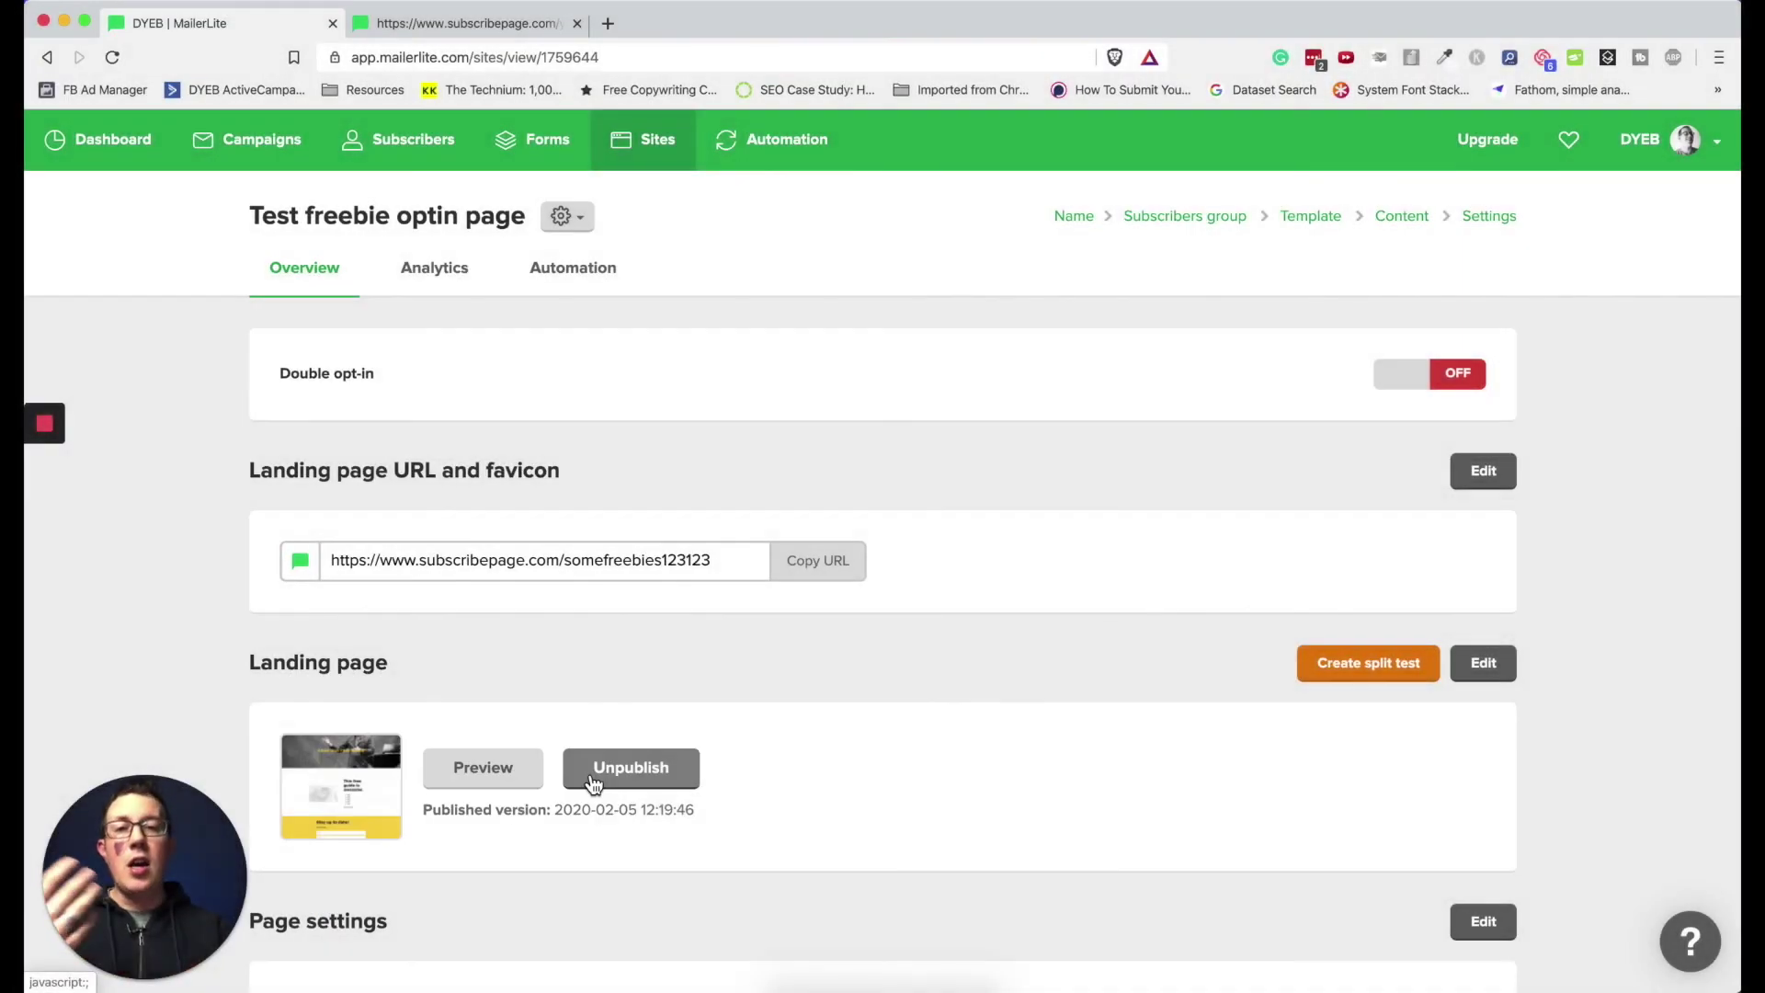
{"action": "scroll", "coordinate": [680, 758], "scroll_direction": "down", "scroll_amount": 1}
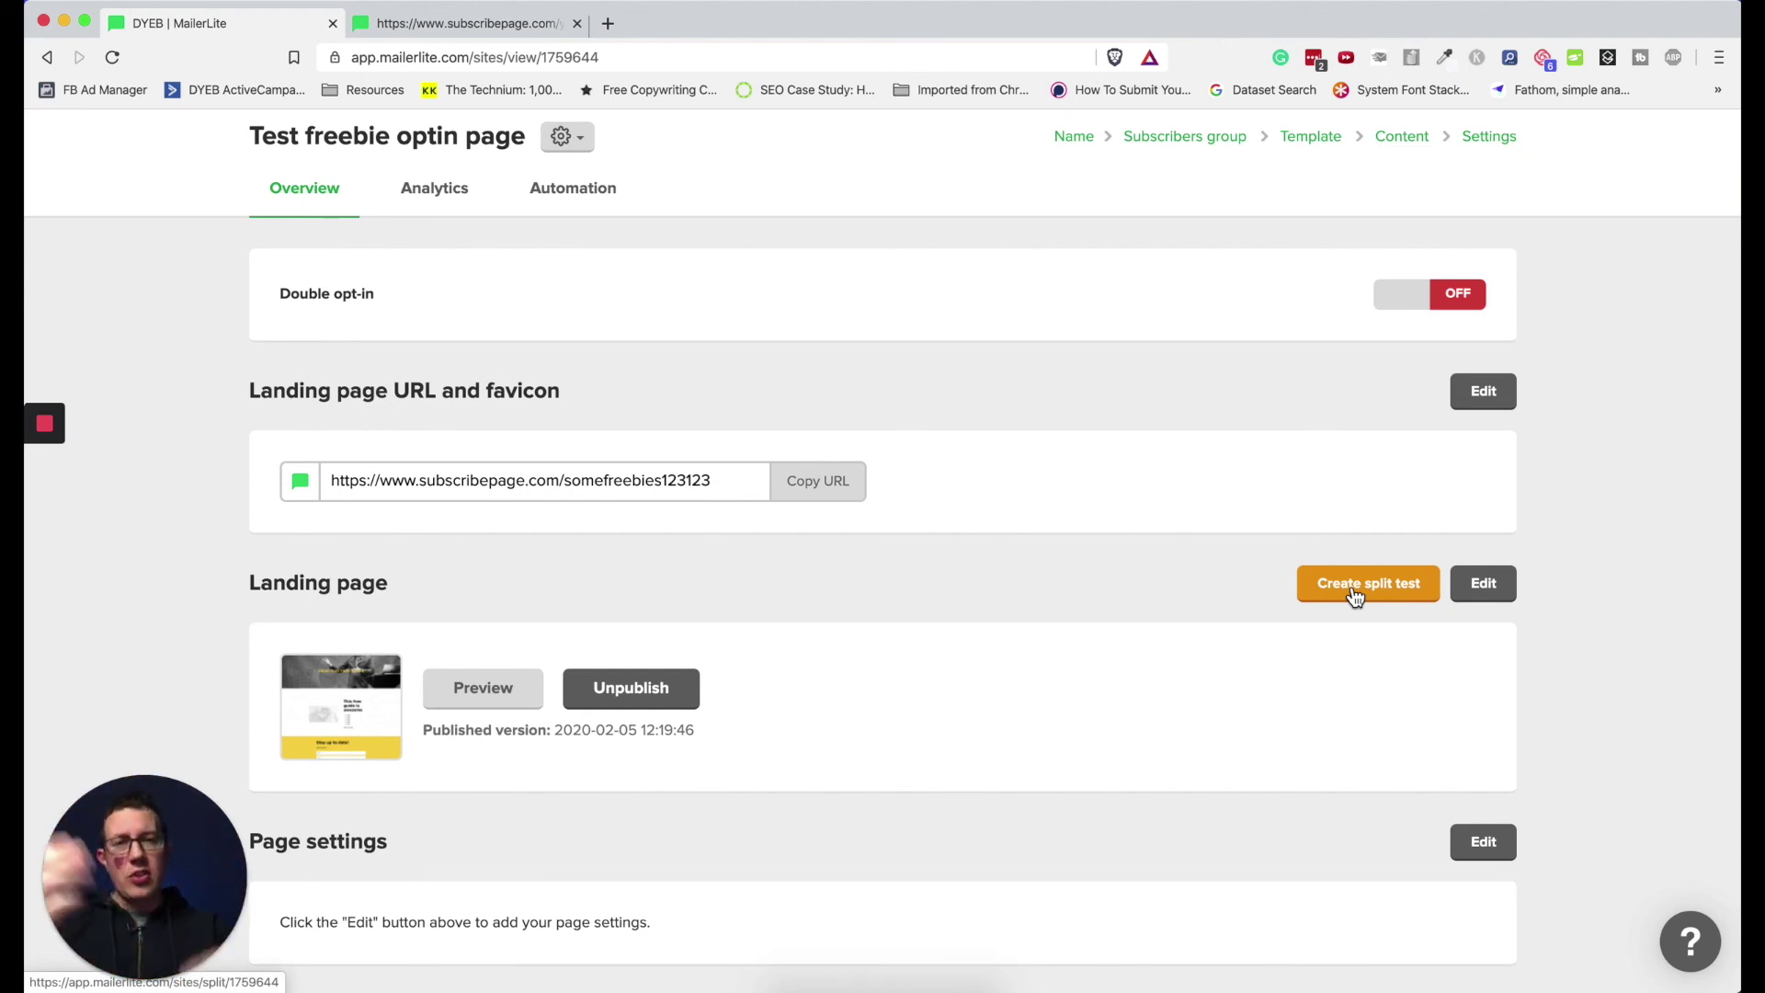
{"action": "left_click", "coordinate": [442, 696]}
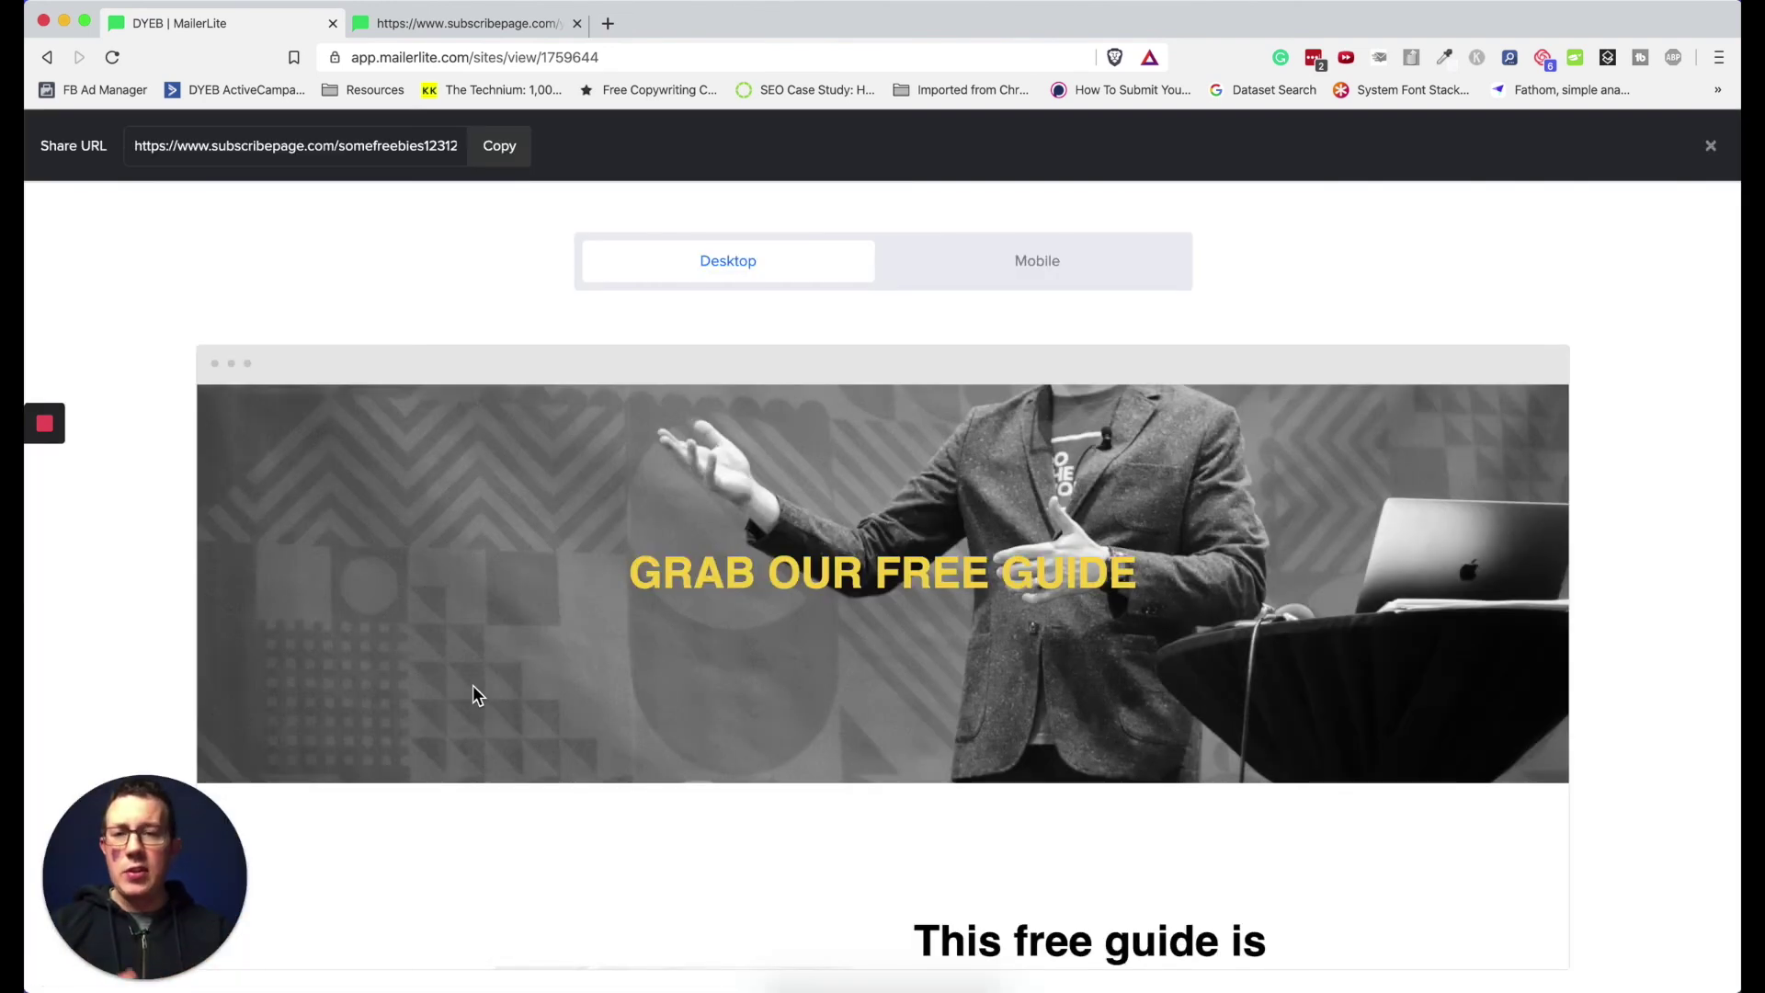
{"action": "left_click", "coordinate": [1053, 267]}
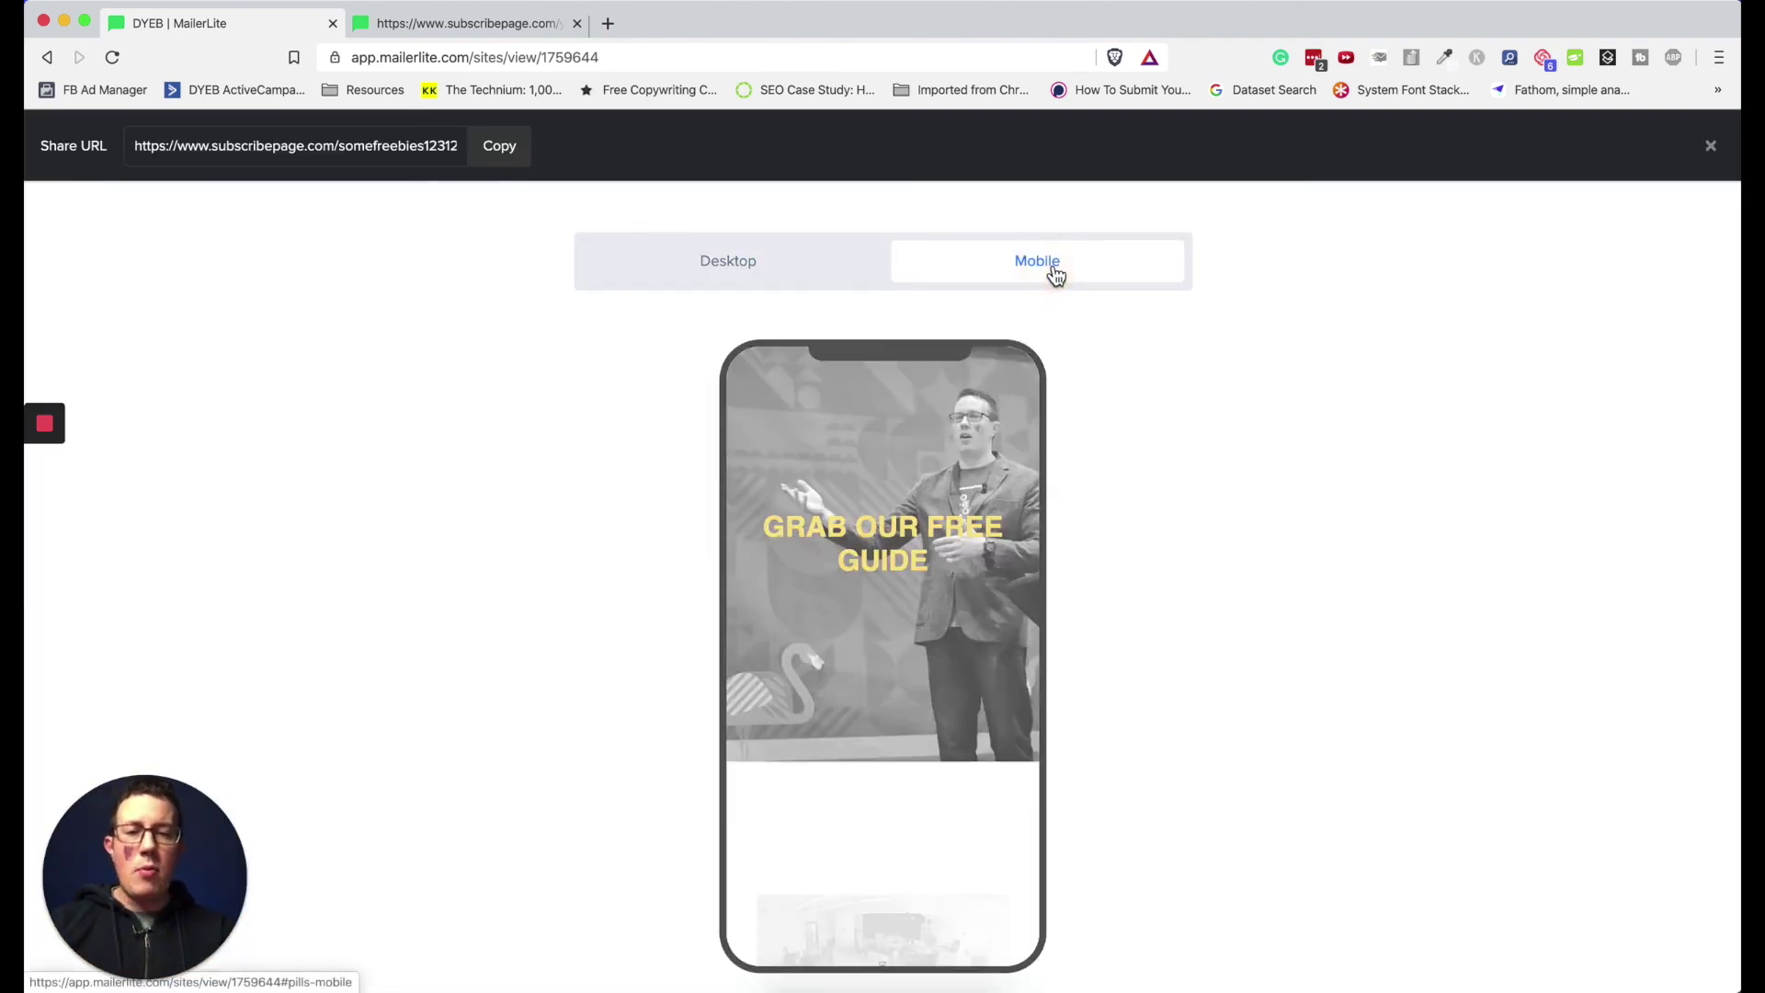
{"action": "scroll", "coordinate": [875, 451], "scroll_direction": "down", "scroll_amount": 10}
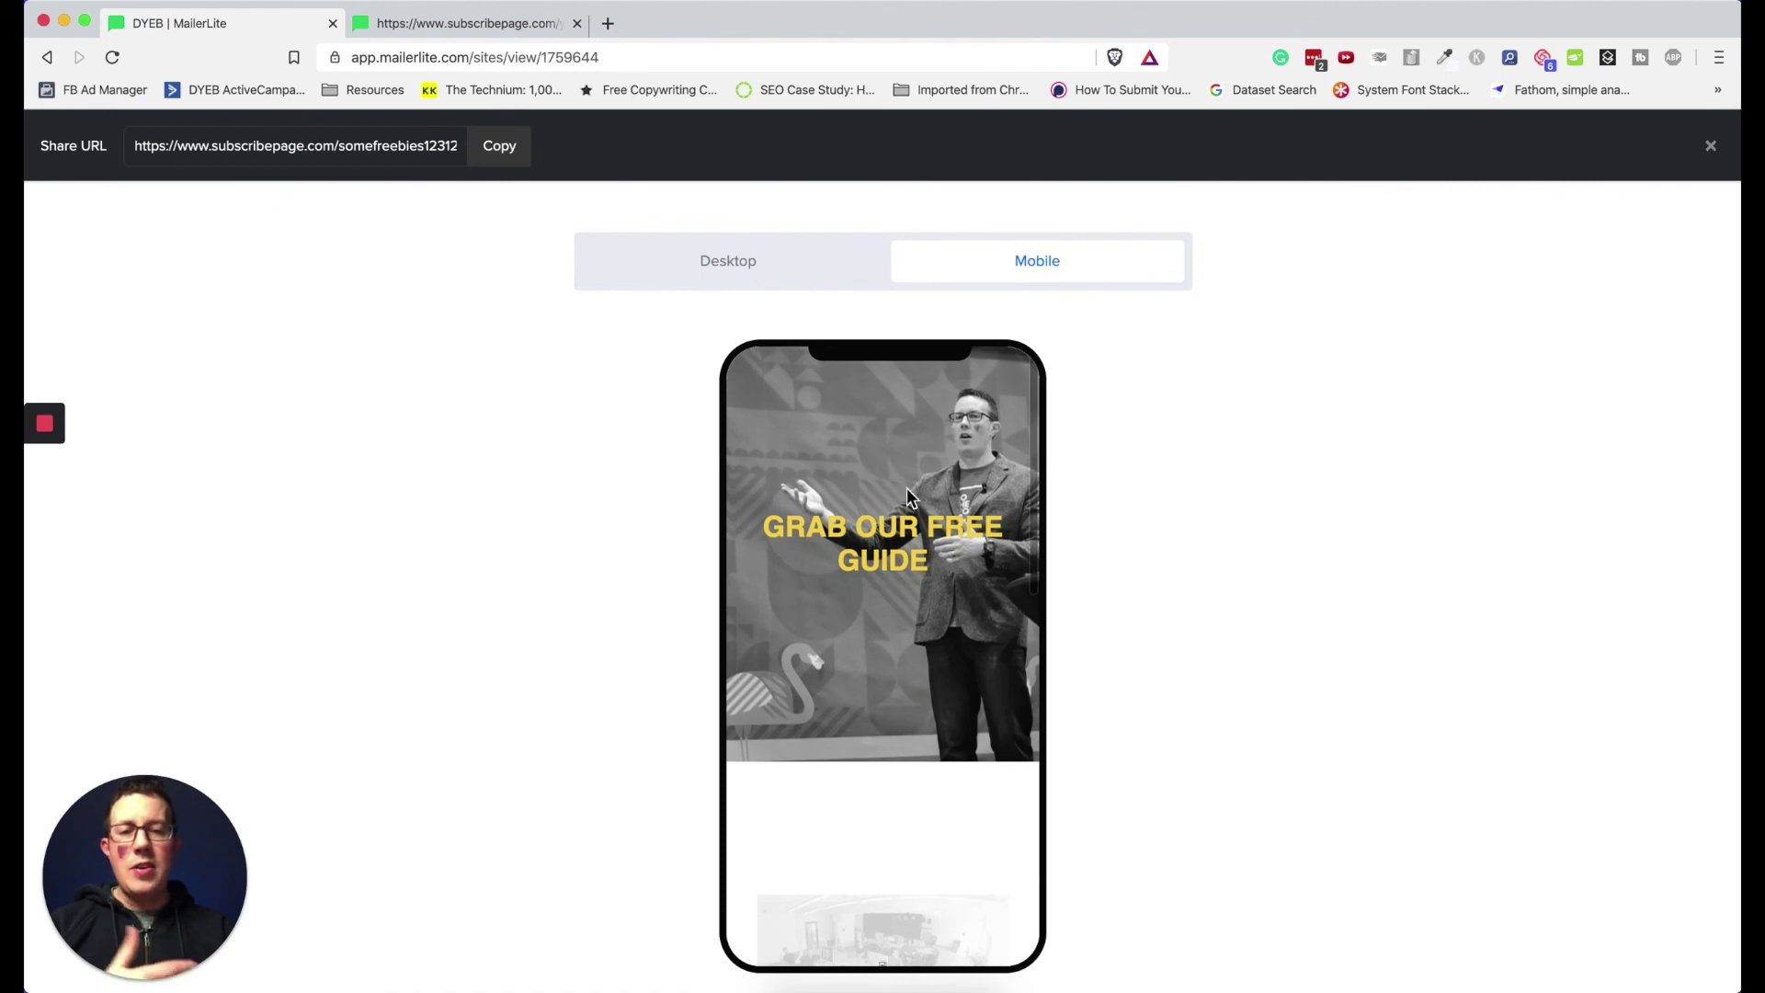
{"action": "scroll", "coordinate": [860, 489], "scroll_direction": "down", "scroll_amount": 5}
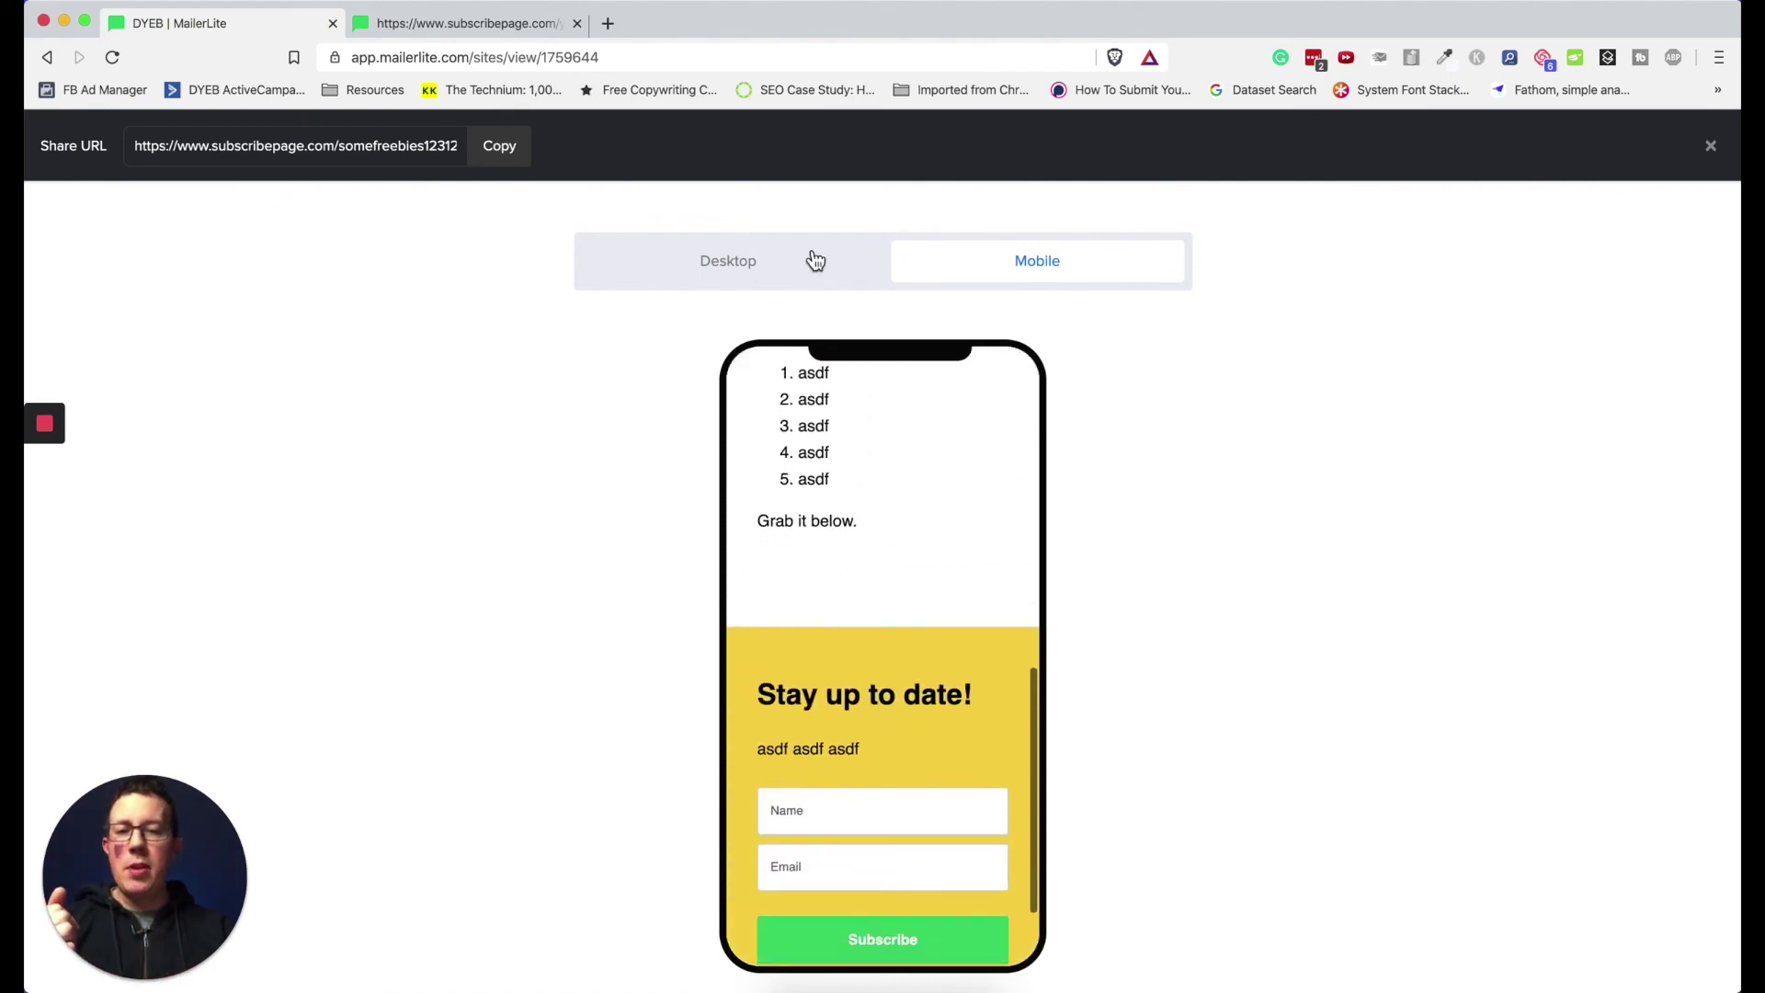
{"action": "left_click", "coordinate": [843, 702]}
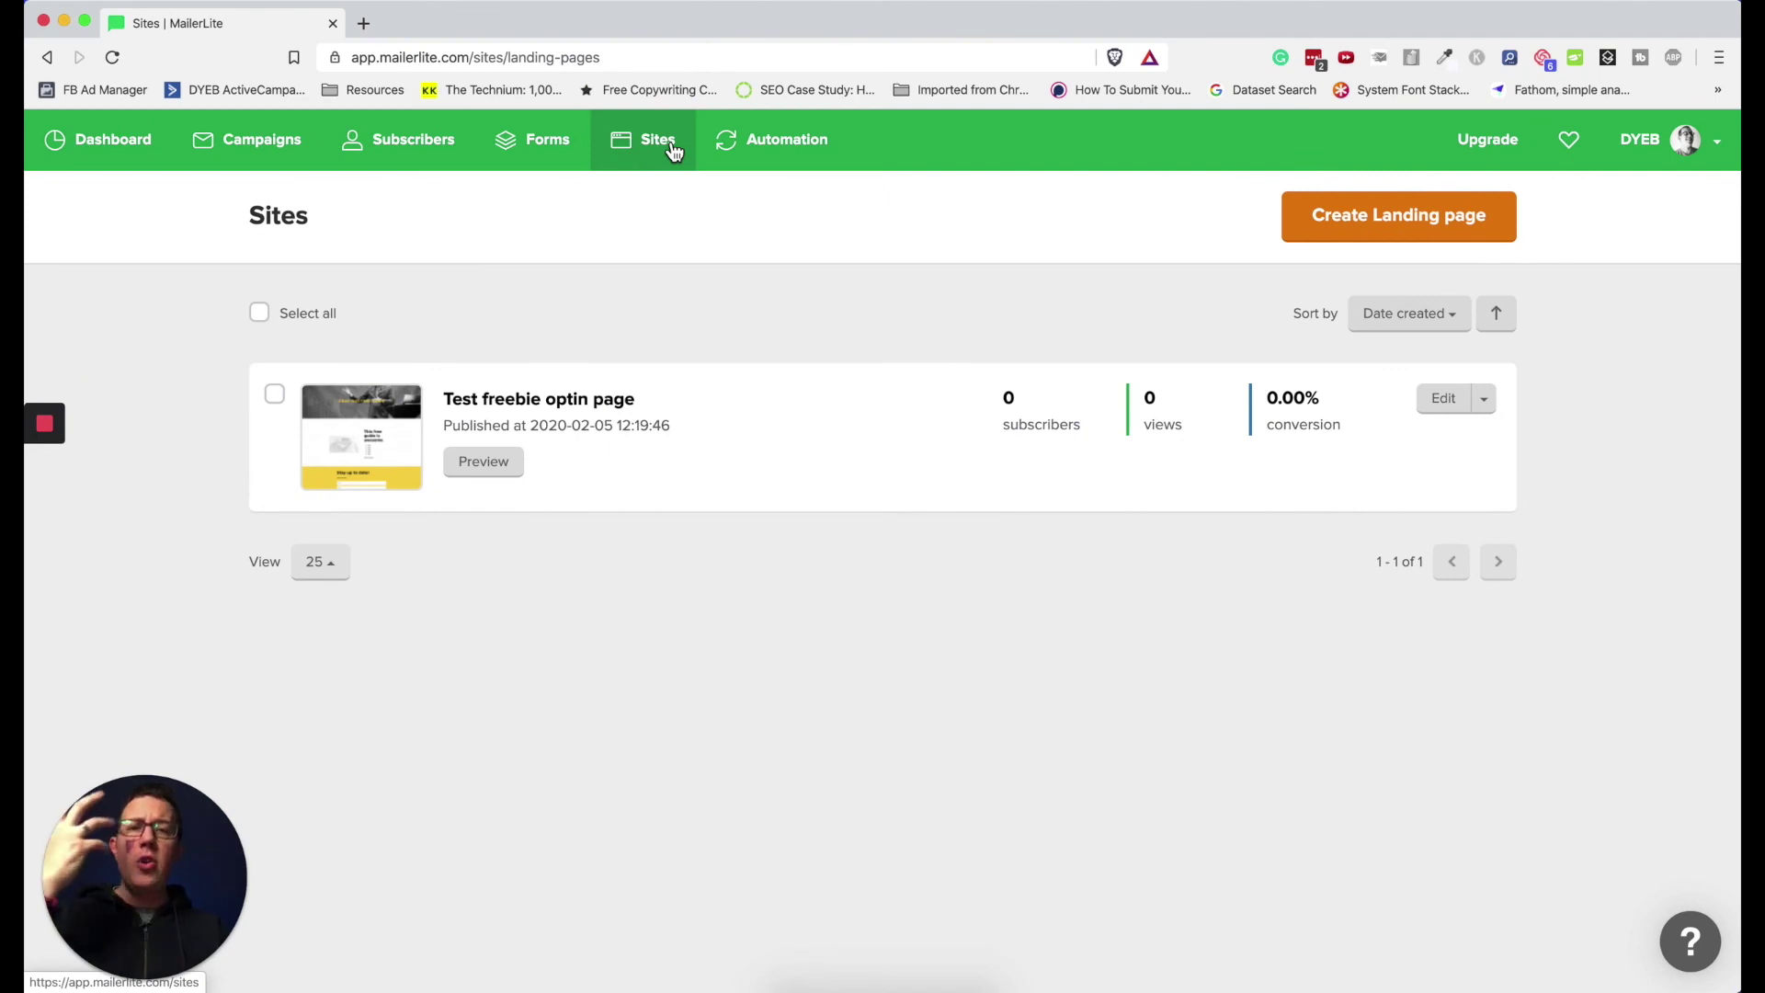
Step: Open the account's automation workflows
{"action": "left_click", "coordinate": [763, 150]}
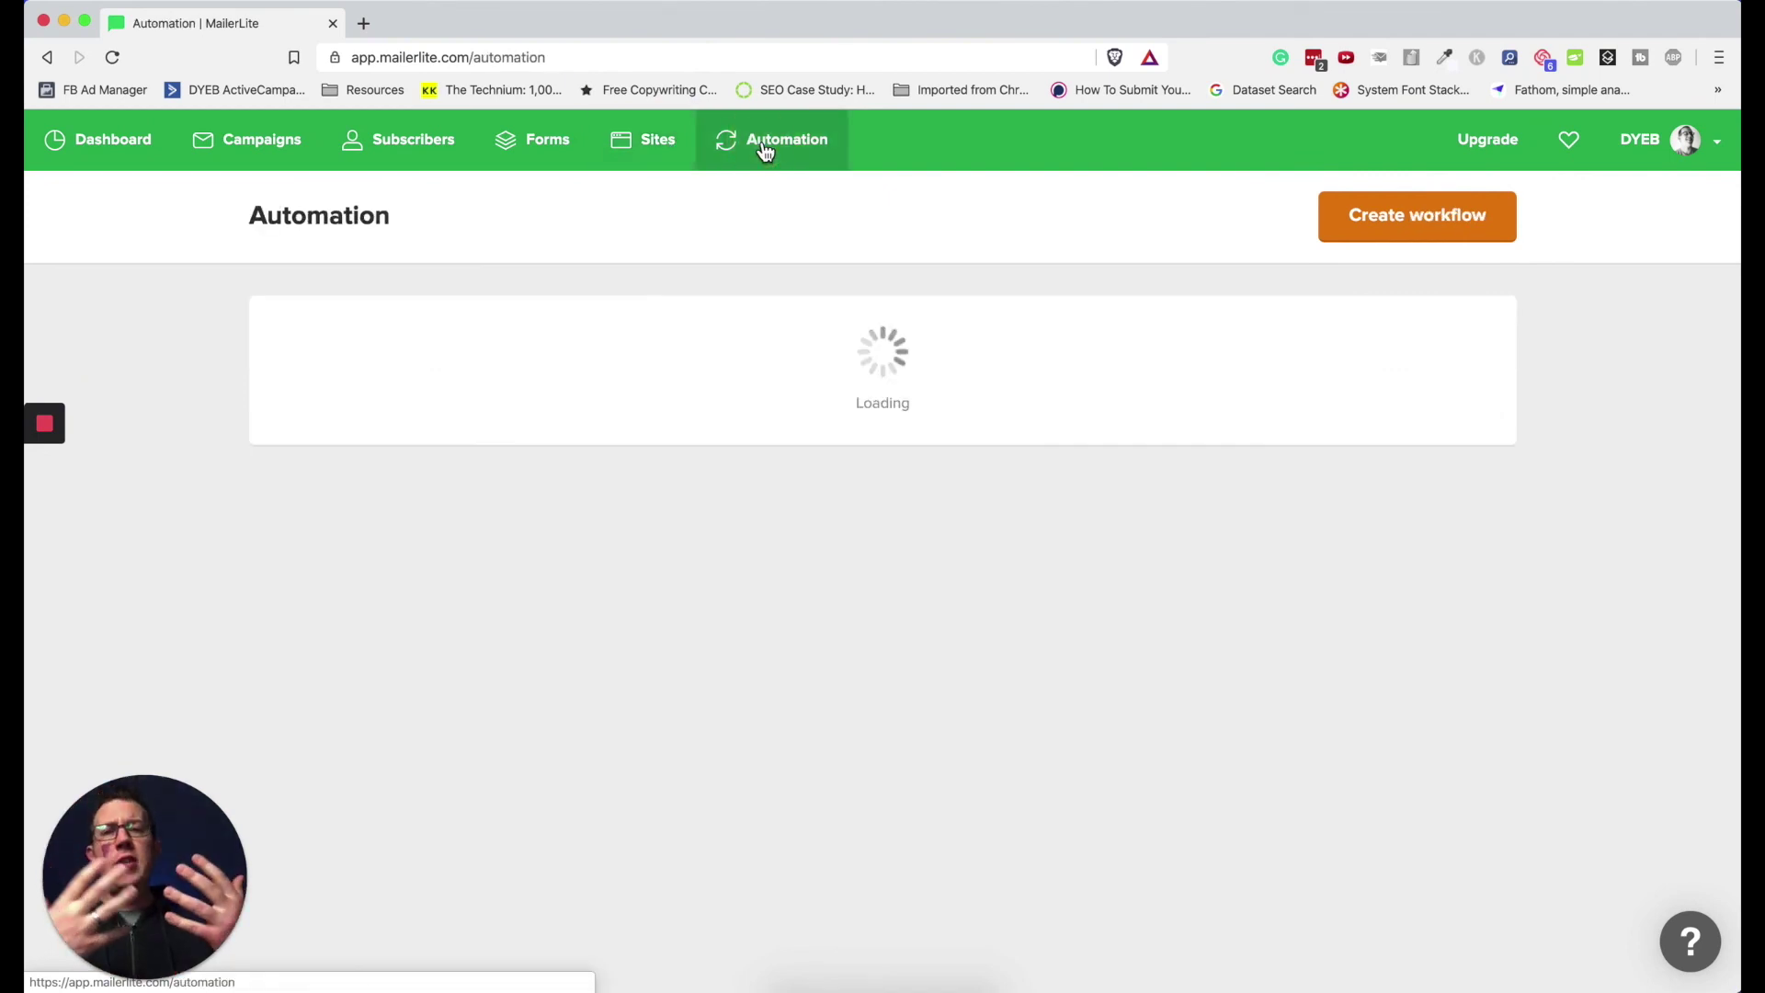